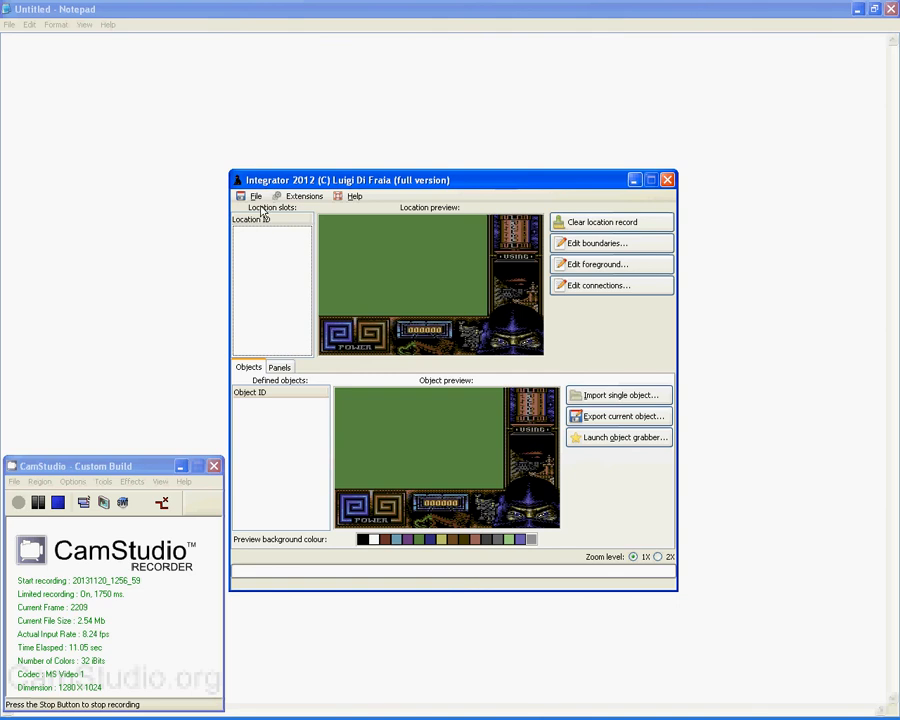
- Open the first integrator file in the integrator-files folder
click(258, 213)
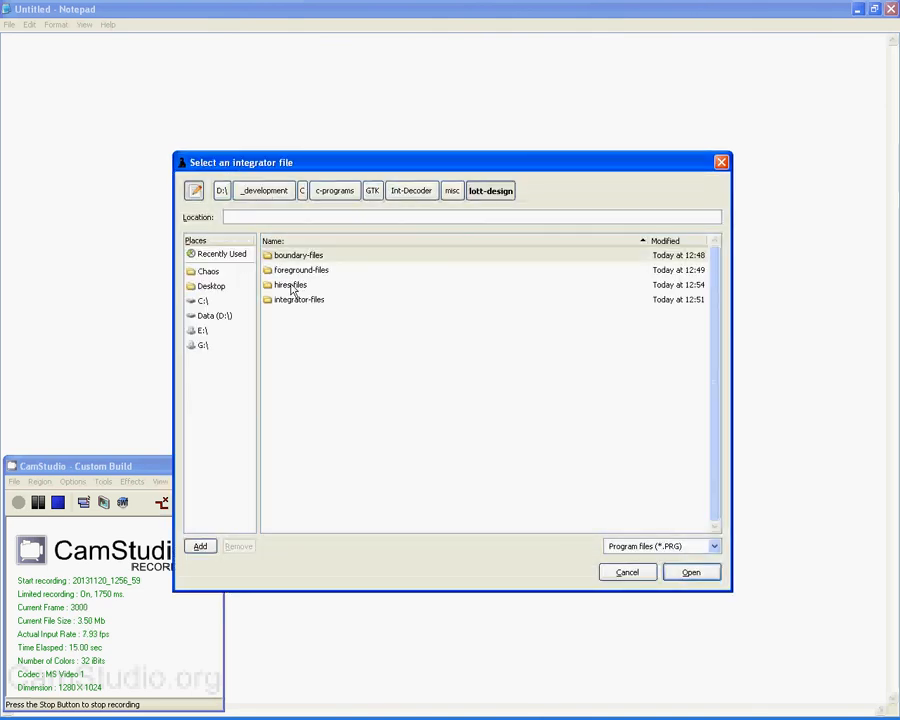
double_click(293, 300)
click(293, 257)
double_click(293, 257)
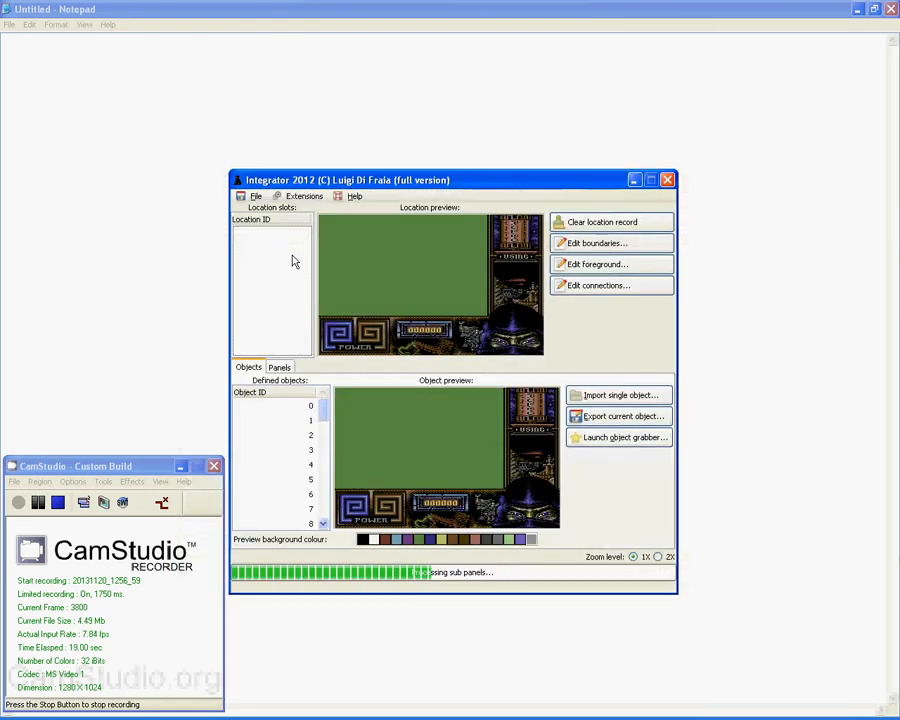
- Check the previews of the first few location slots, ending on location 0
click(292, 240)
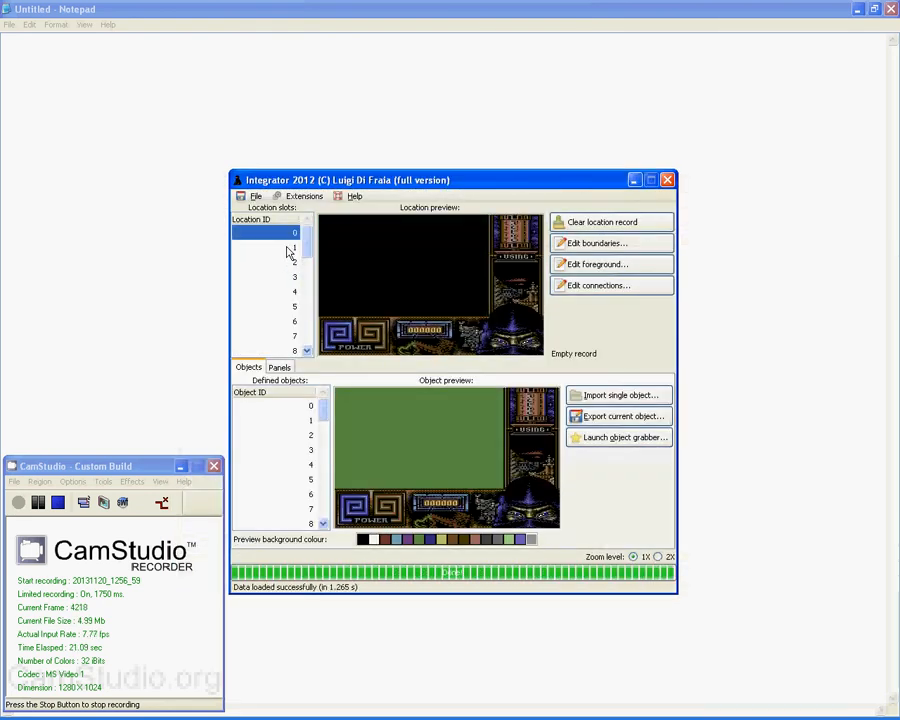
click(289, 248)
click(290, 262)
click(285, 278)
key(Down)
key(Down)
click(279, 236)
- Look through the defined objects in the preview, from the first ones up to object 24
click(293, 420)
click(287, 451)
key(Down)
key(Down)
key(Down)
key(Down)
key(Down)
key(Down)
key(Down)
key(Down)
key(Down)
key(Down)
key(Down)
key(Down)
click(289, 482)
scroll(288, 486, down, 2)
click(287, 484)
- Look through the previews of the defined panels up to panel 57
click(281, 368)
click(276, 433)
click(268, 463)
drag(291, 456, 290, 502)
click(277, 523)
- Open panel 57 for editing, view the objects available to add, and close the browser and editor without adding anything
click(634, 395)
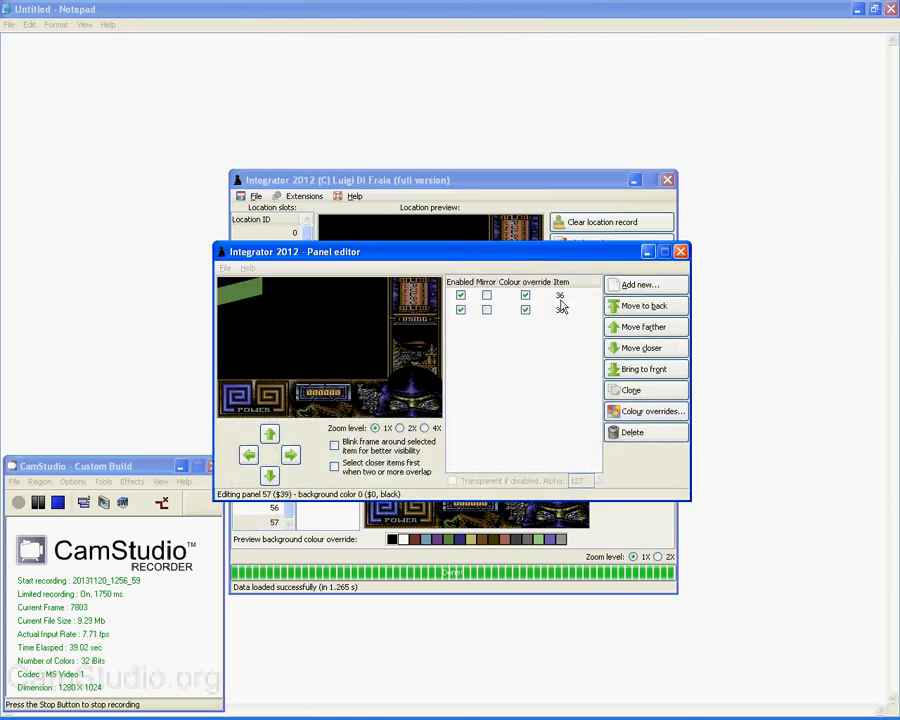
click(634, 286)
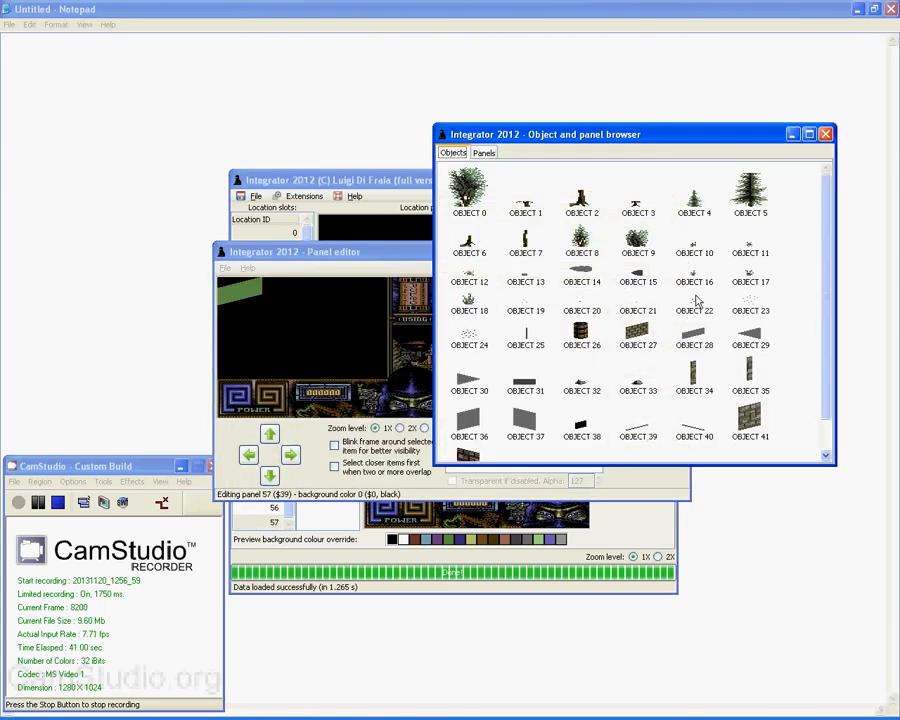
scroll(829, 248, down, 2)
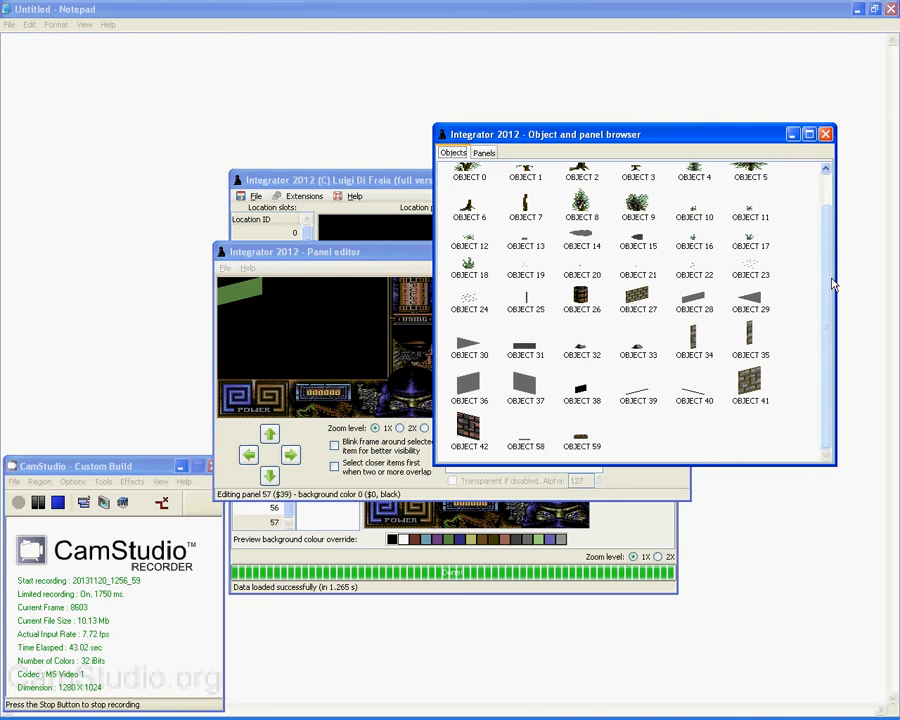
scroll(833, 285, up, 2)
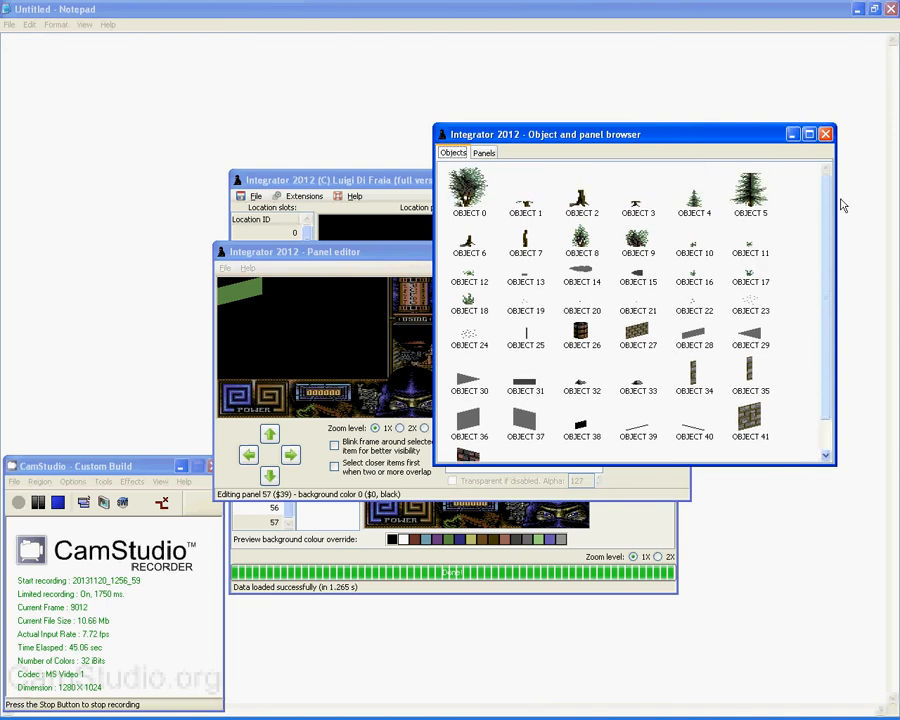
click(825, 133)
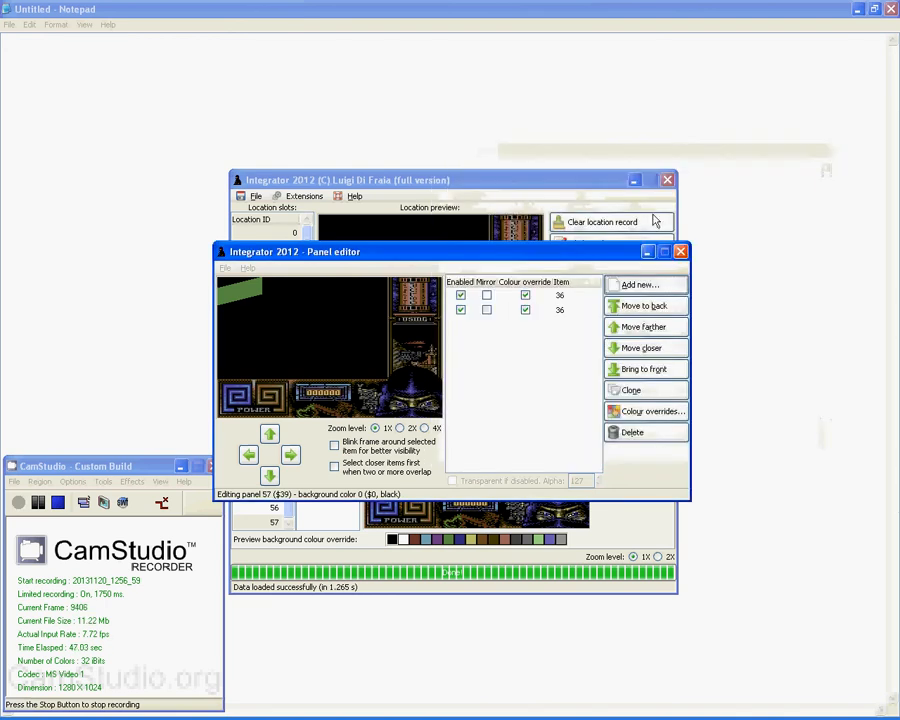
click(679, 249)
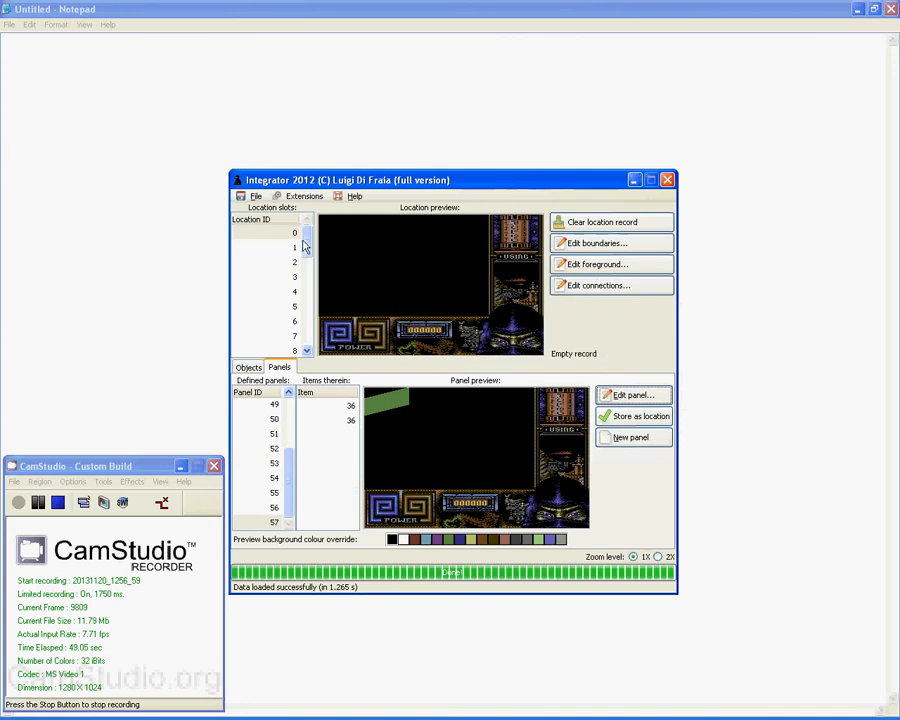
- Load the boundary data from B-EMPTY.PRG in the boundary-files folder
click(305, 198)
click(295, 212)
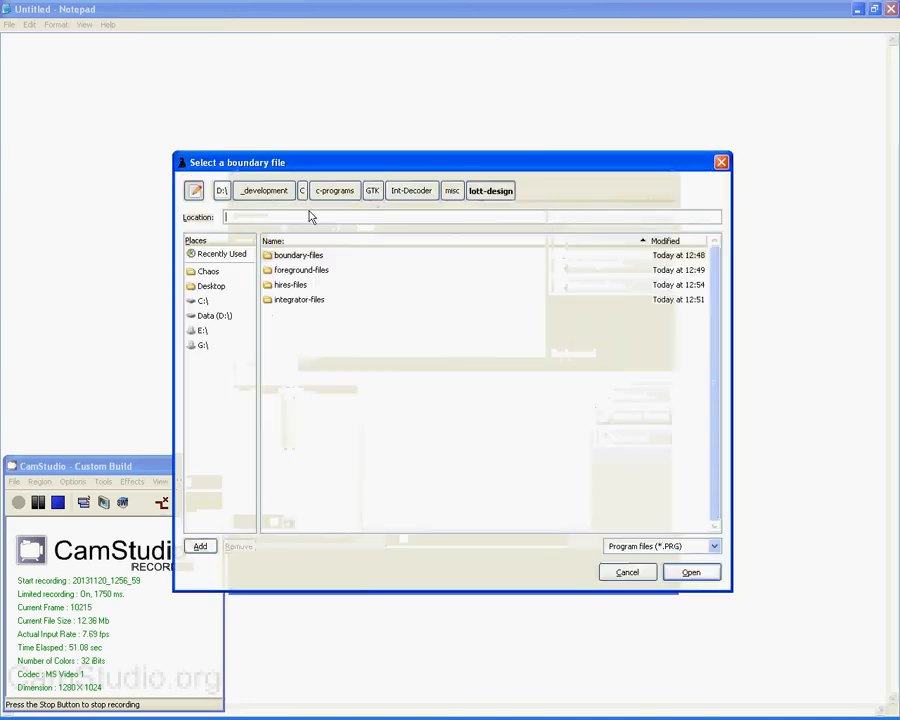
click(293, 258)
double_click(293, 258)
click(290, 255)
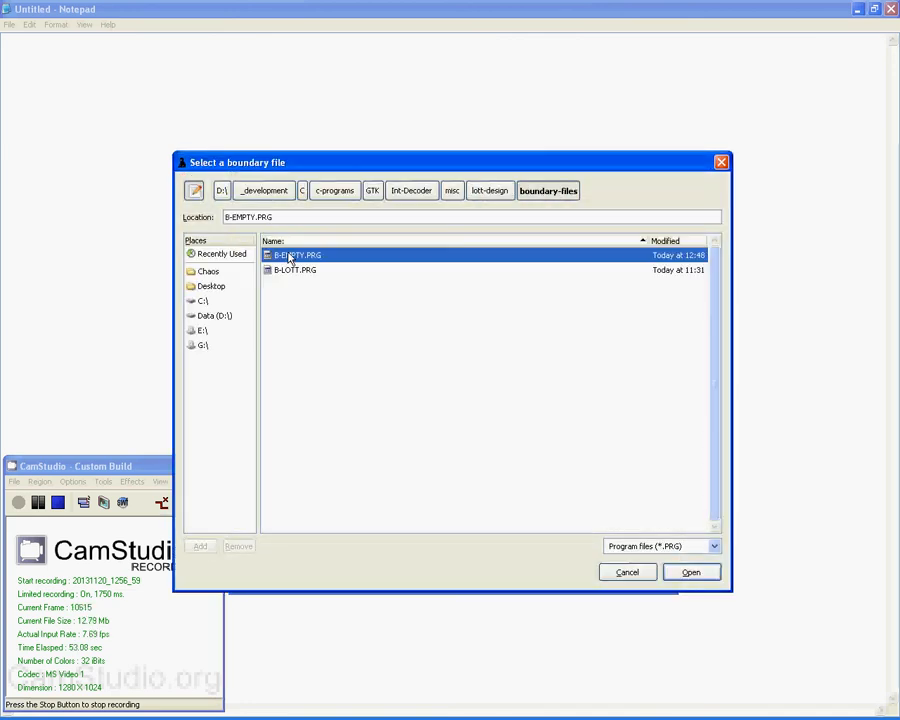
double_click(290, 255)
- Load the foreground data from F-EMPTY.PRG in the foreground-files folder
click(298, 196)
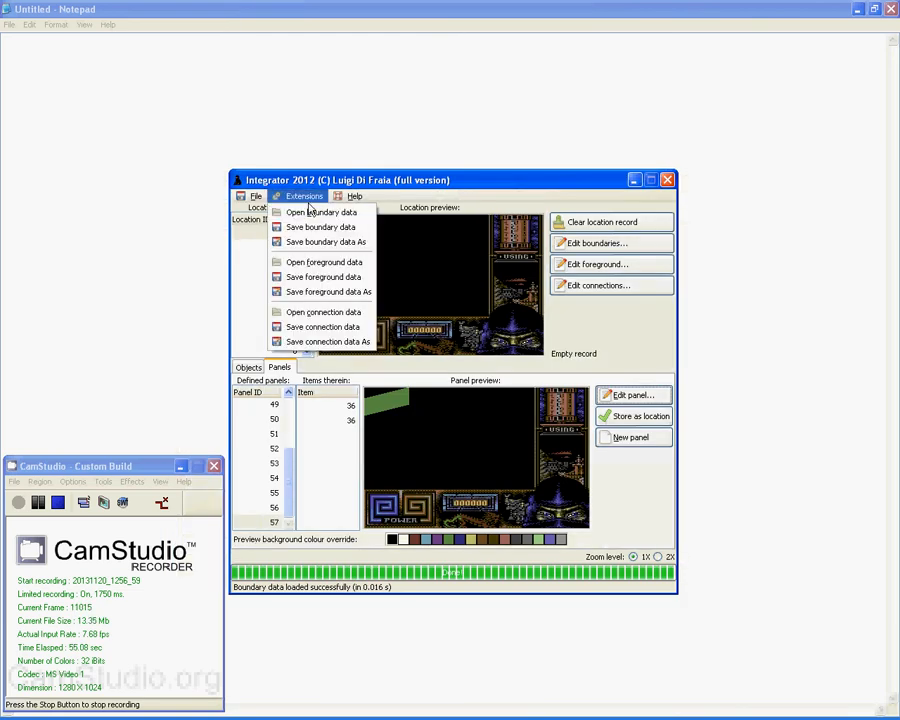
click(311, 261)
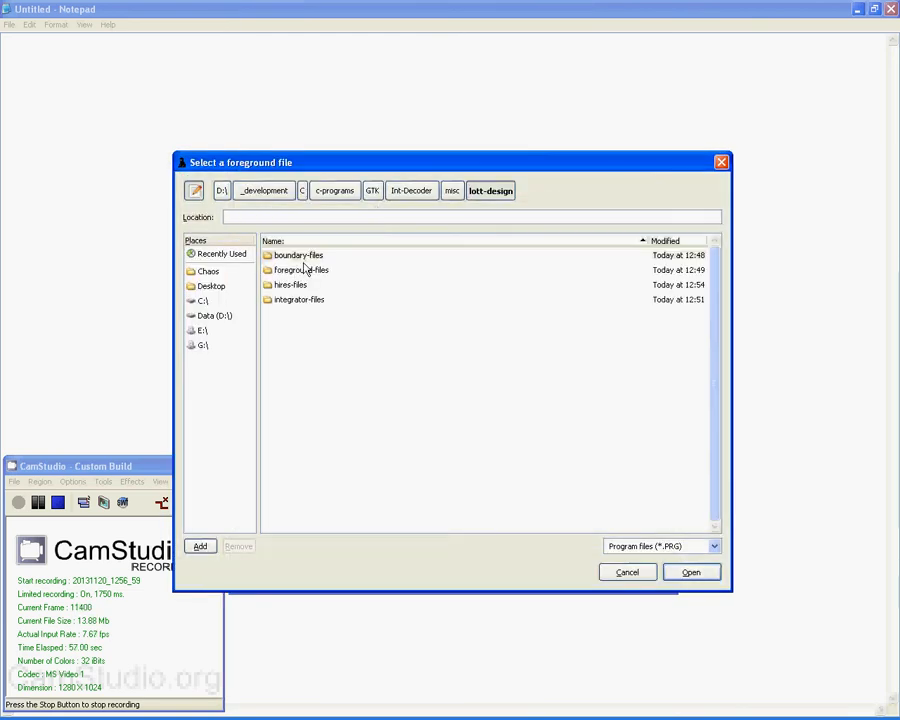
click(301, 271)
double_click(302, 274)
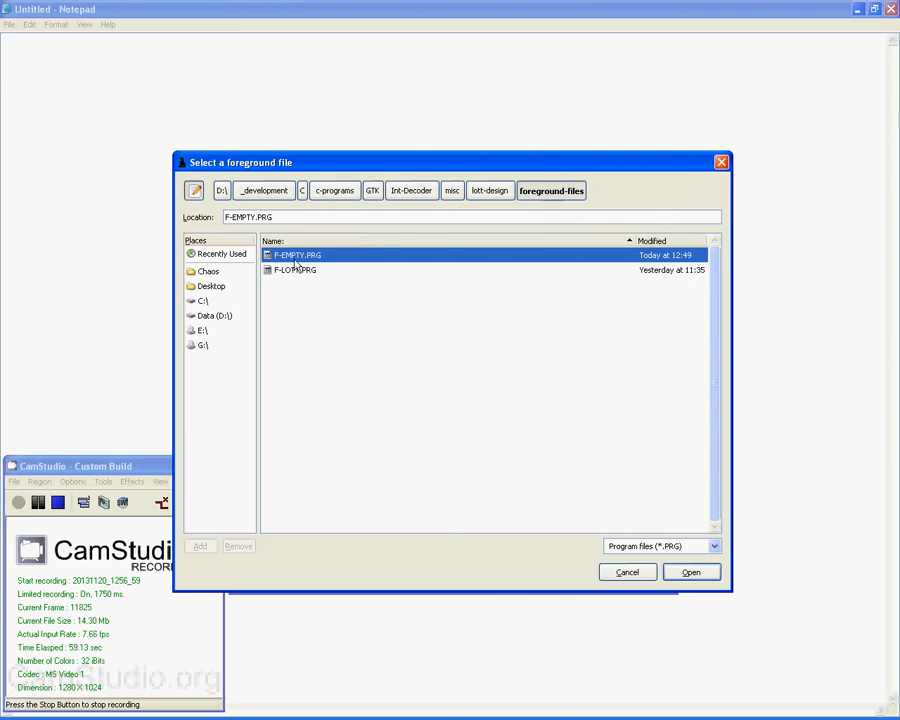
double_click(296, 257)
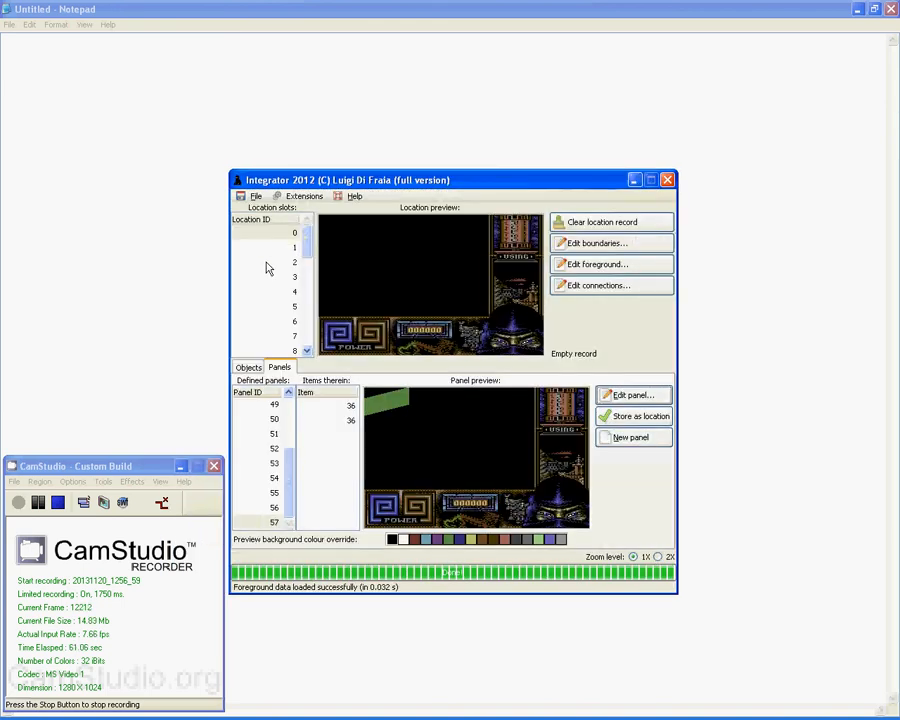
- Launch the object grabber and load LOTT-OBJECTS-HIRES.PRG from the hires-files folder
click(248, 367)
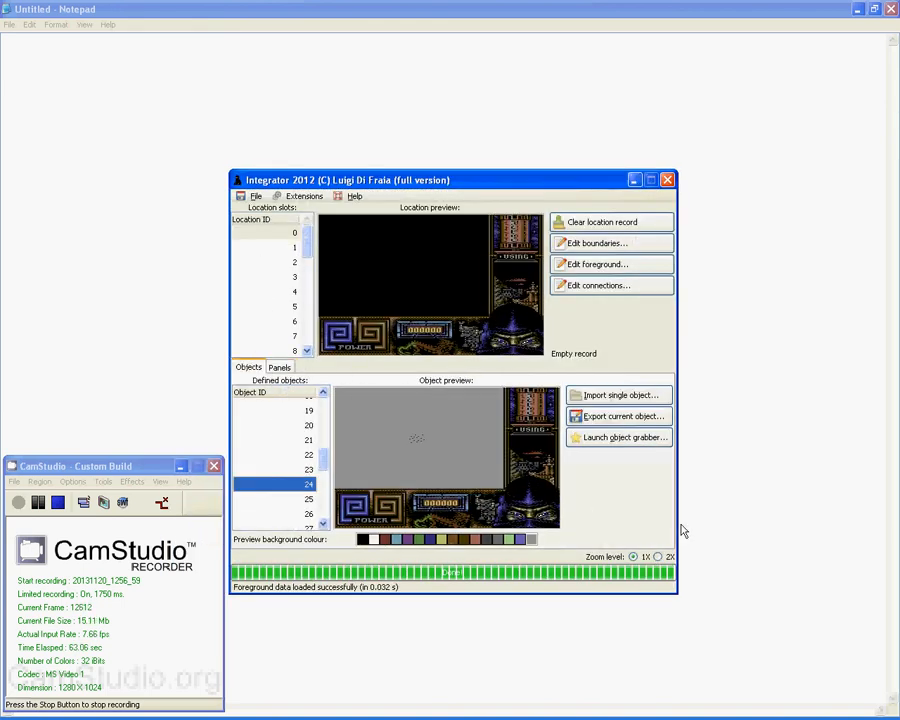
drag(326, 468, 327, 410)
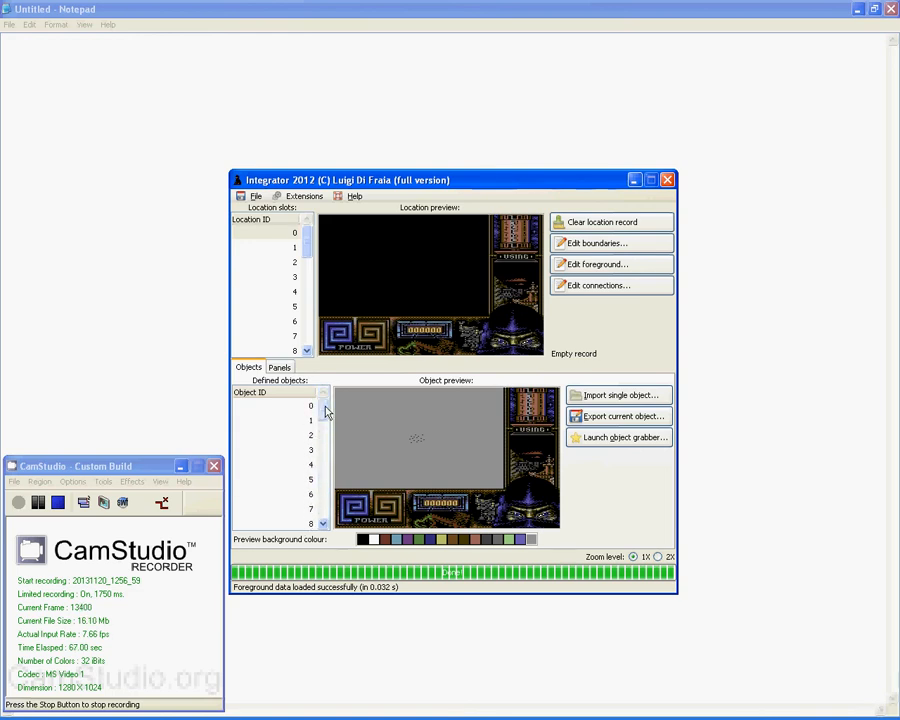
click(622, 440)
click(227, 270)
click(232, 287)
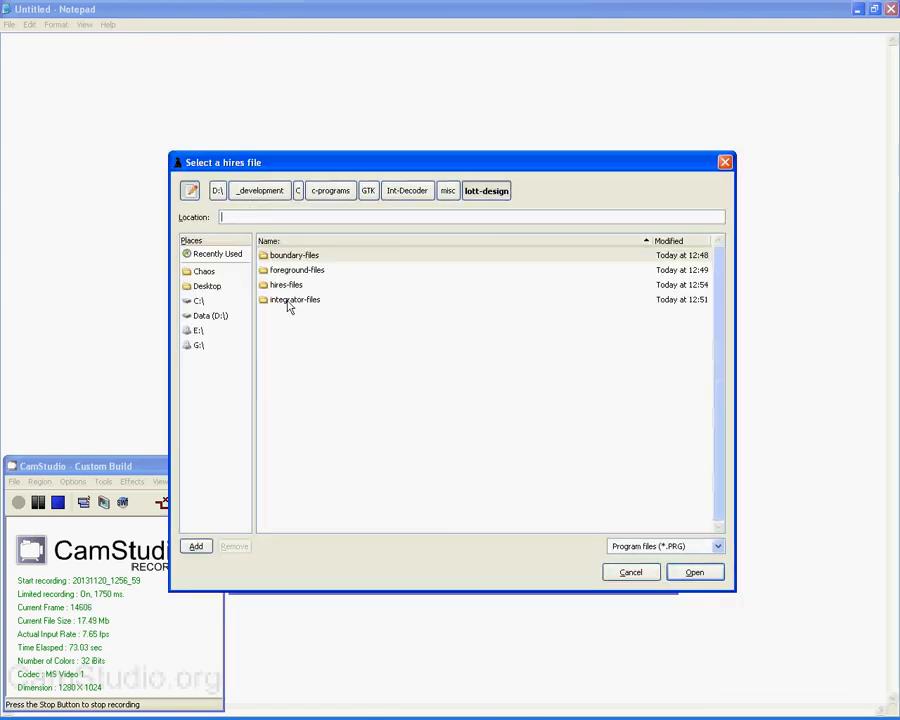
double_click(287, 285)
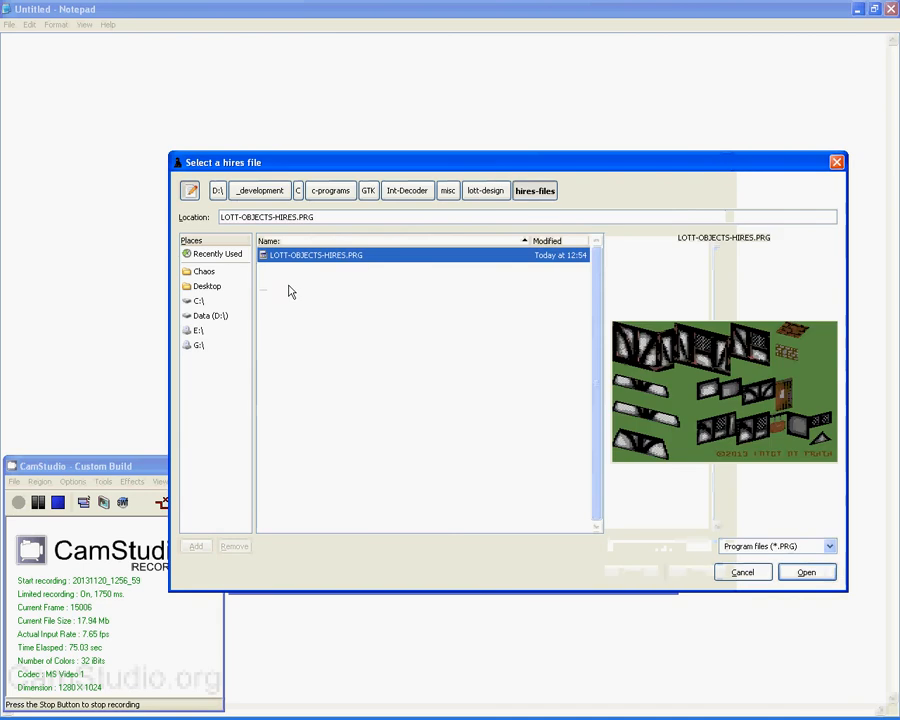
click(804, 572)
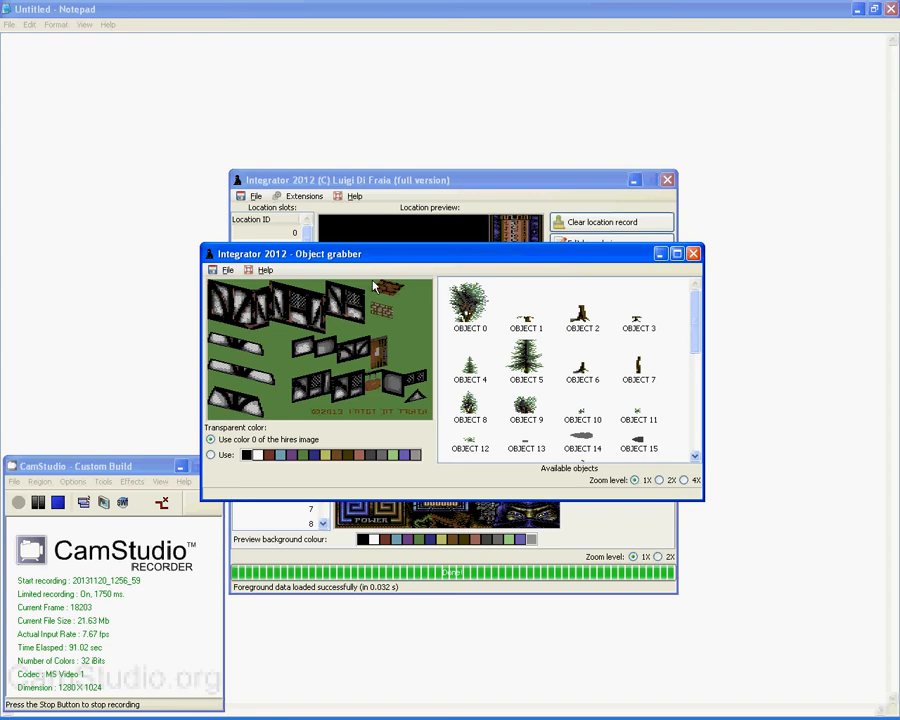
- Grab the brown roof piece, the brick piece and the three dark-framed panels of the middle row as separate objects
drag(373, 283, 398, 292)
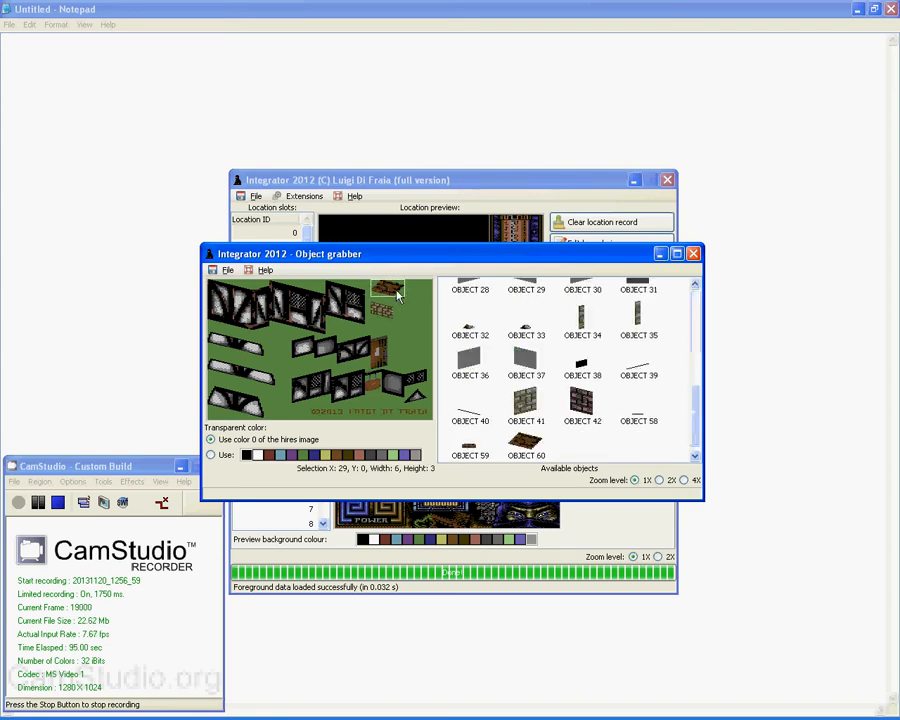
drag(373, 302, 395, 325)
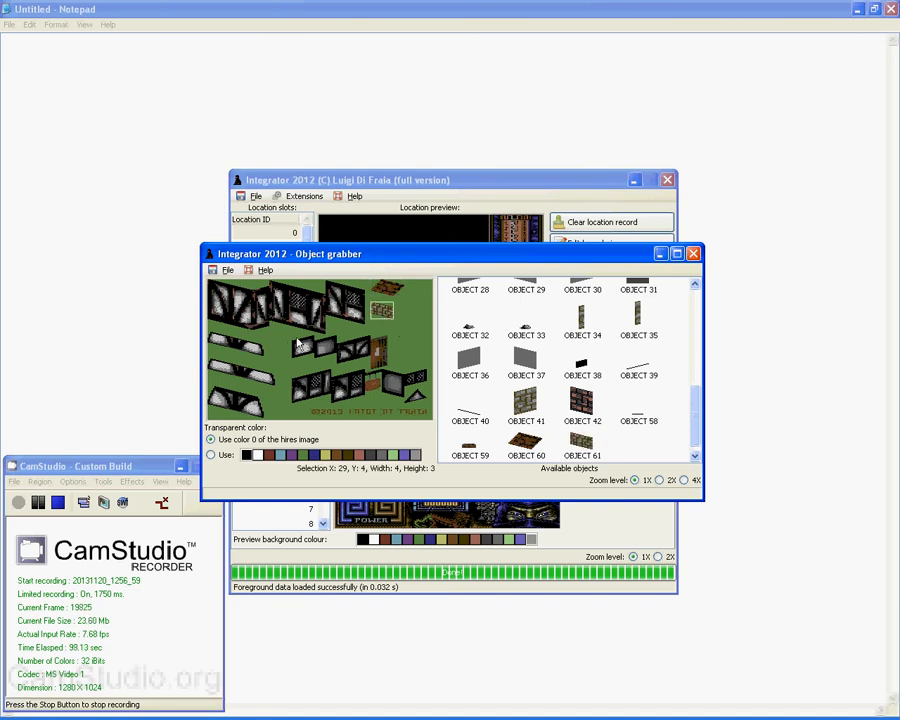
drag(292, 339, 373, 364)
double_click(326, 352)
double_click(371, 344)
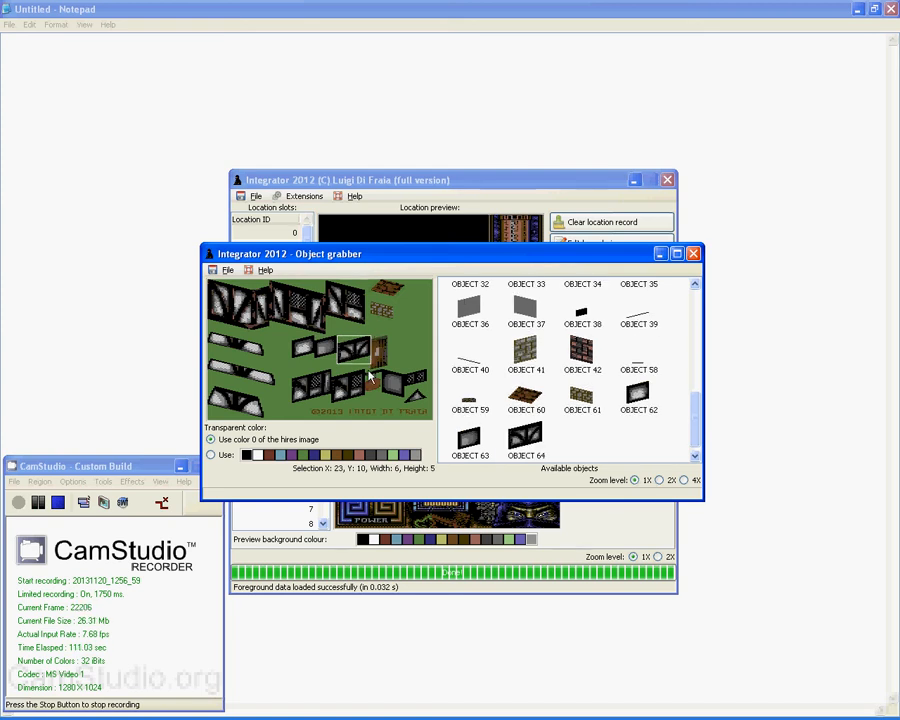
- Grab the 7×6 timber-framed wall in the lower row, the wooden door and the 3×4 hanging sign as separate objects
drag(291, 372, 332, 412)
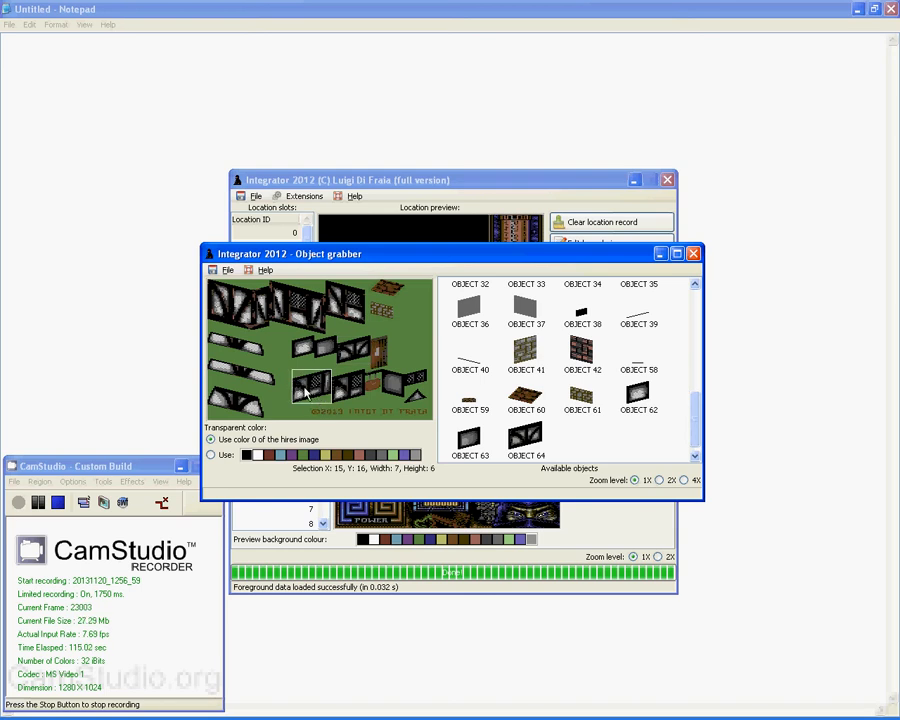
double_click(307, 393)
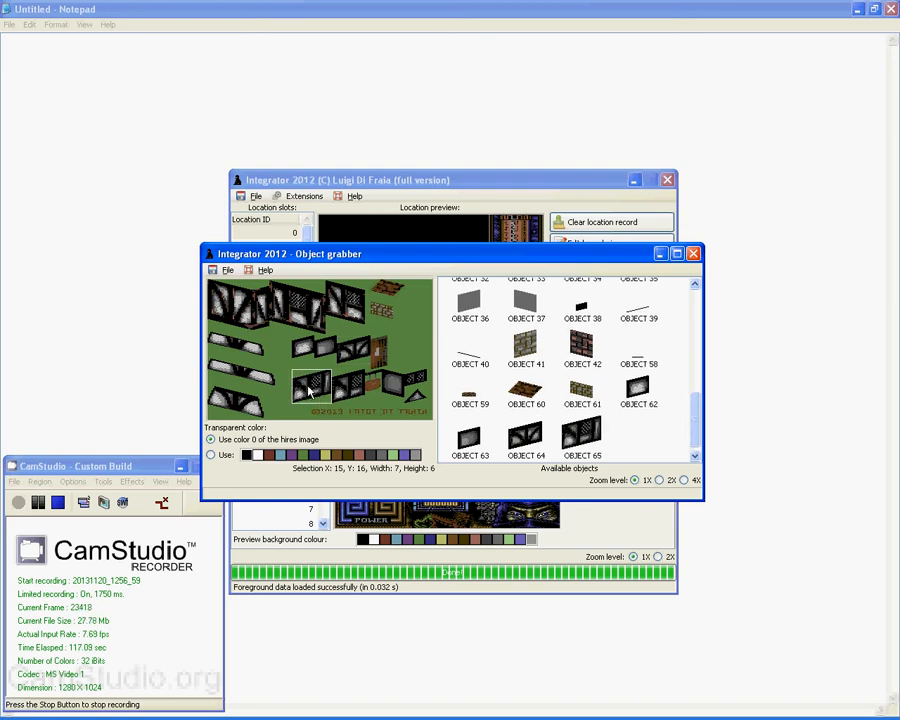
click(374, 343)
drag(373, 338, 387, 368)
double_click(381, 366)
drag(367, 378, 387, 393)
double_click(390, 378)
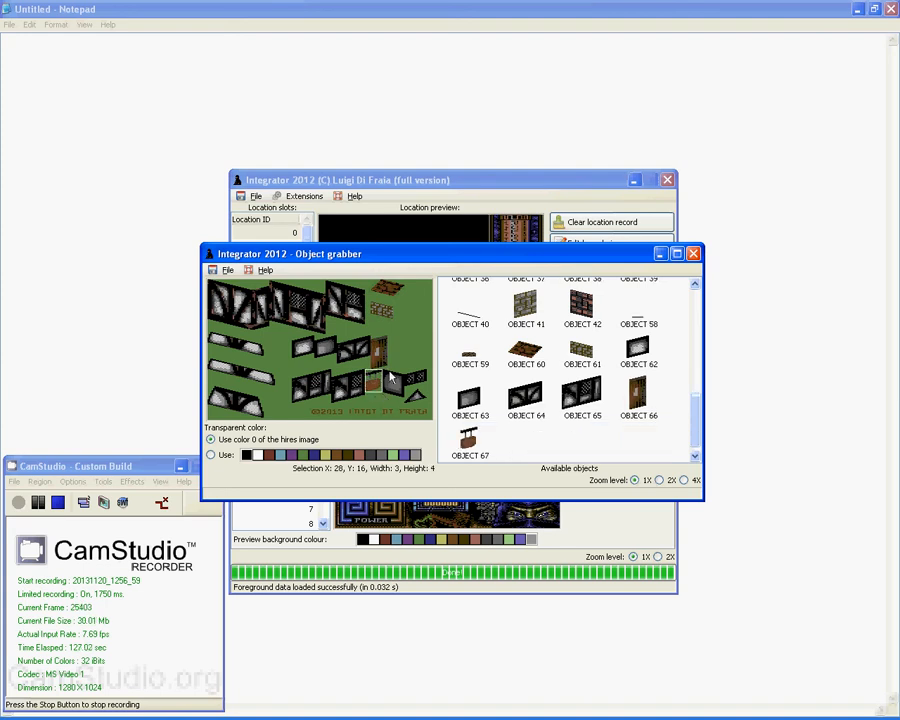
- Grab the upper, middle and lower strips of the square dark-framed panel beside the hanging sign as three separate objects
click(398, 376)
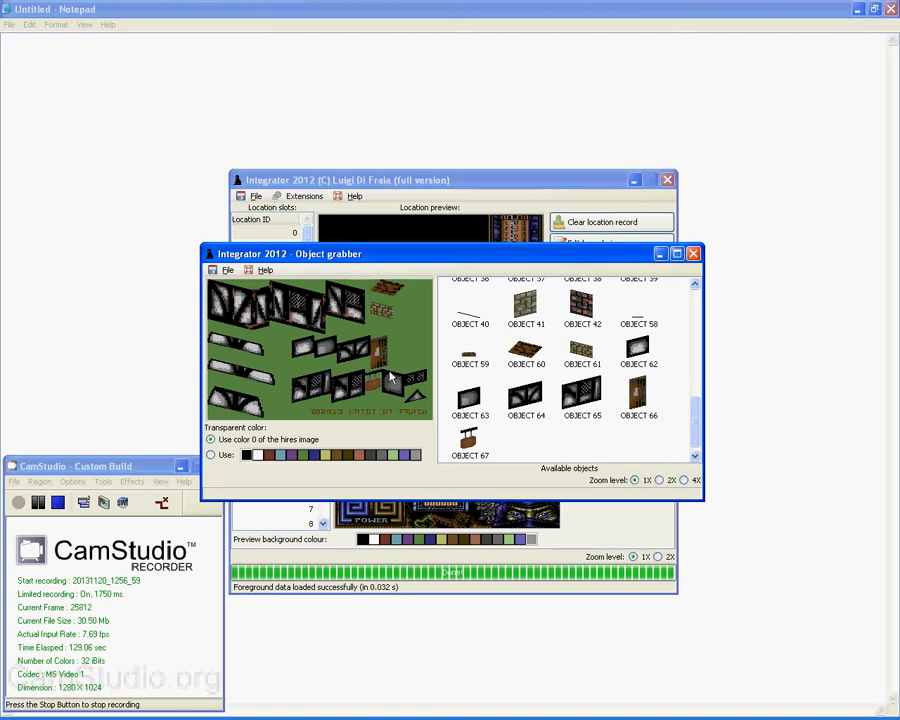
drag(385, 376, 408, 385)
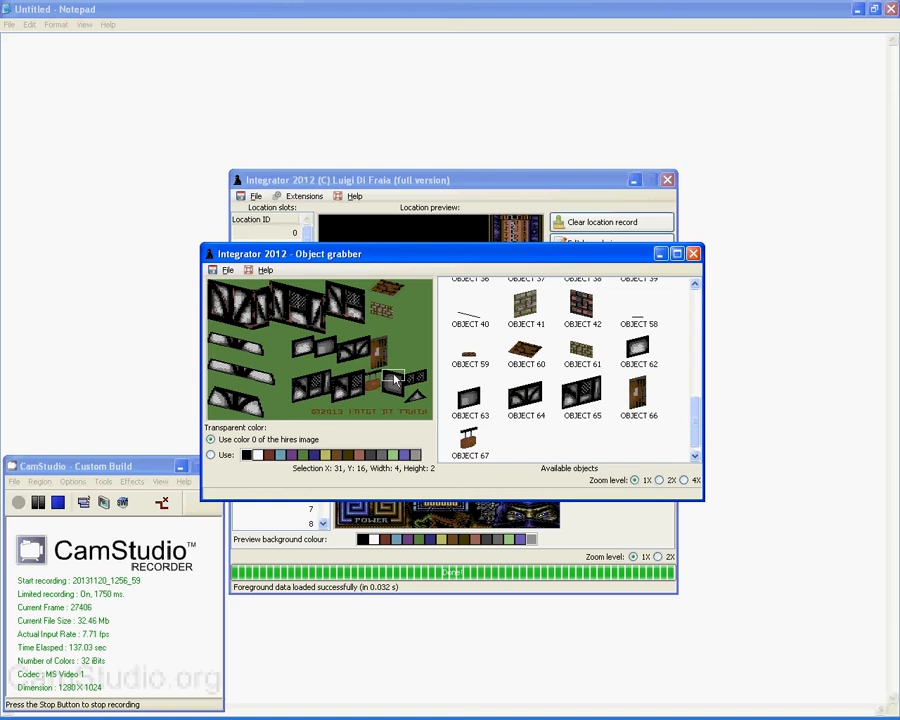
click(401, 393)
mouse_move(382, 381)
mouse_down()
mouse_move(416, 397)
mouse_move(385, 371)
mouse_move(411, 395)
mouse_up()
double_click(395, 379)
double_click(400, 387)
double_click(396, 397)
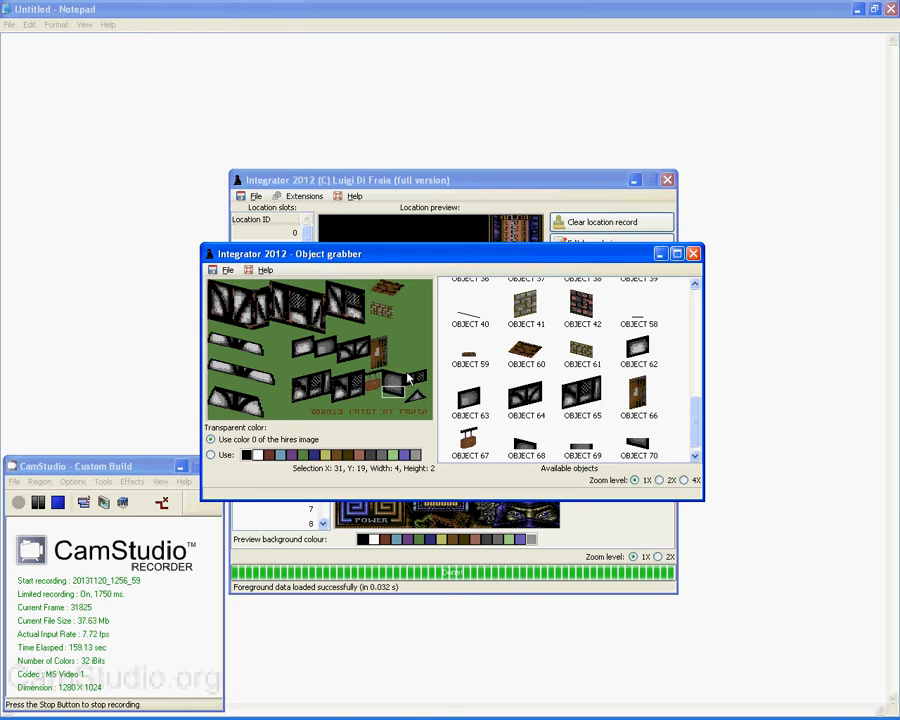
- Grab the small lattice piece and the 4×3 triangular gable as separate objects, and close the object grabber
drag(406, 371, 424, 406)
click(420, 401)
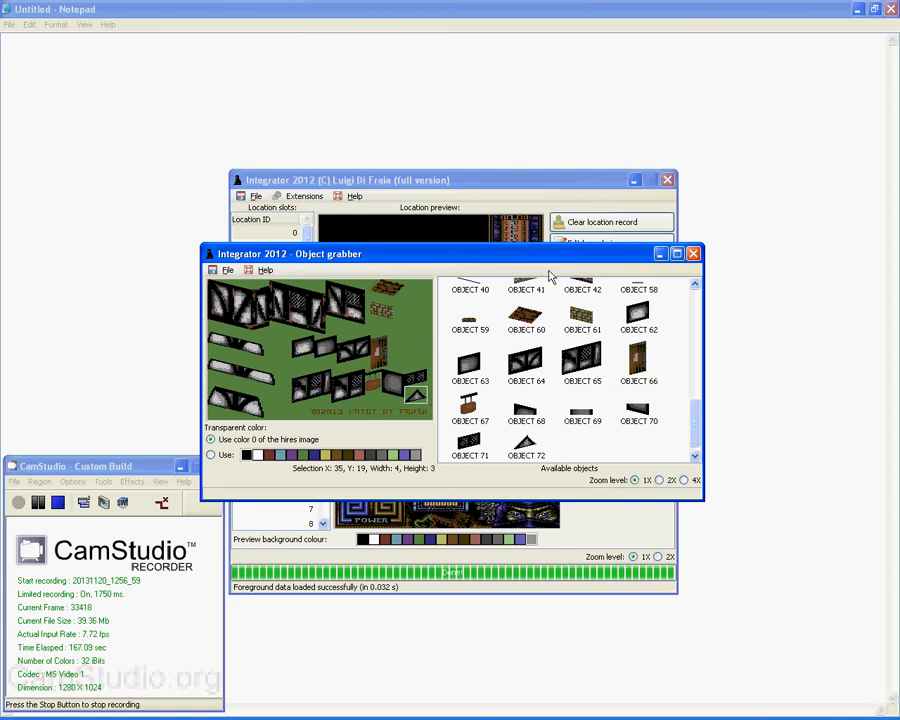
click(693, 253)
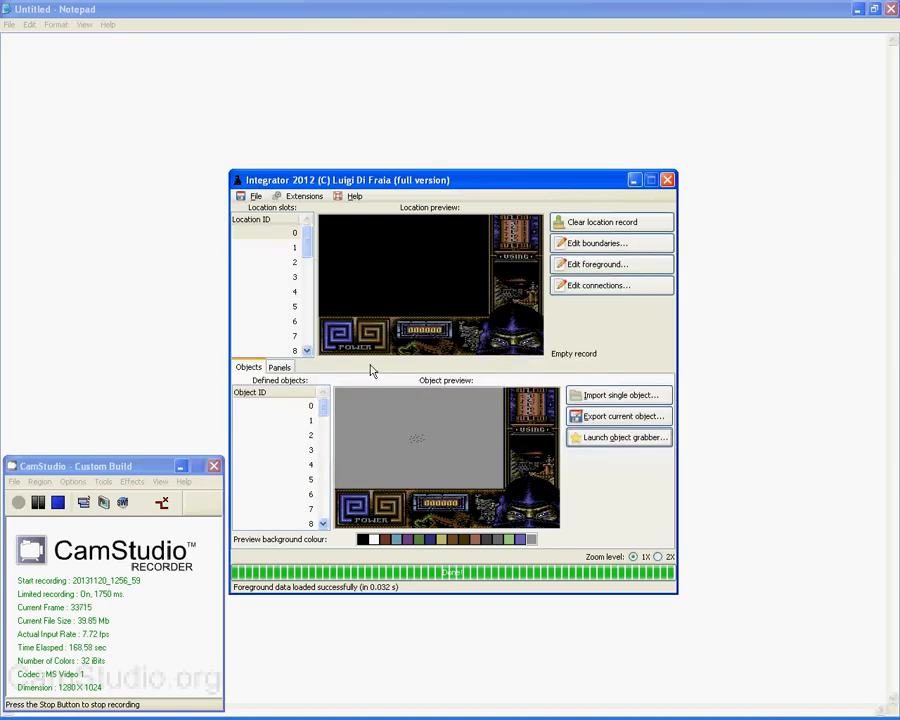
- Create a new empty panel and open it in the panel editor
click(279, 367)
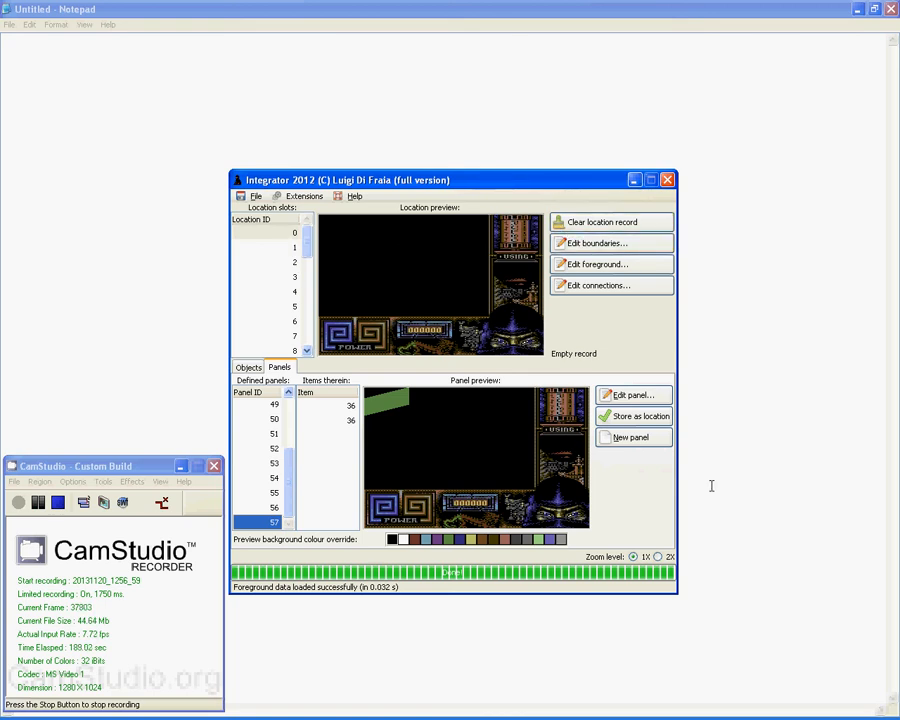
click(620, 443)
click(268, 522)
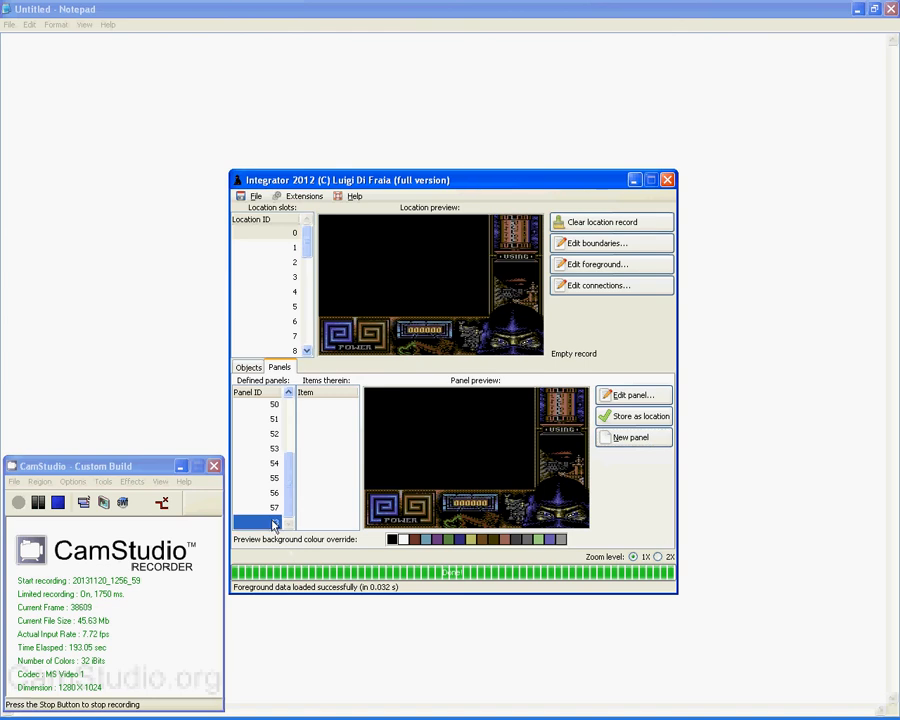
click(632, 395)
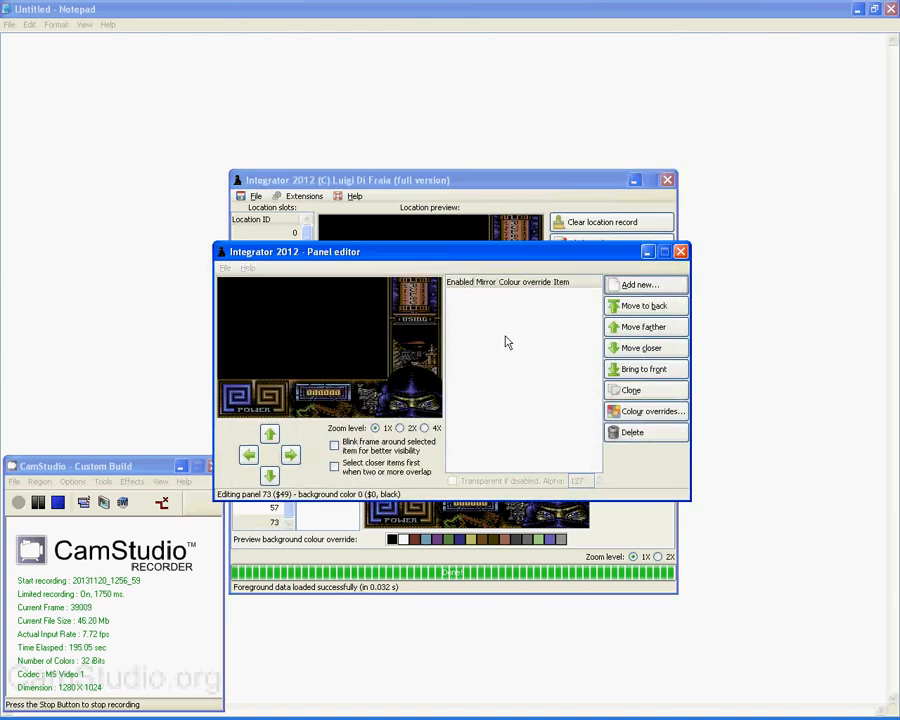
- Add the brick piece, object 61, to the empty panel and place it against the play area's left edge
click(631, 285)
scroll(845, 415, down, 3)
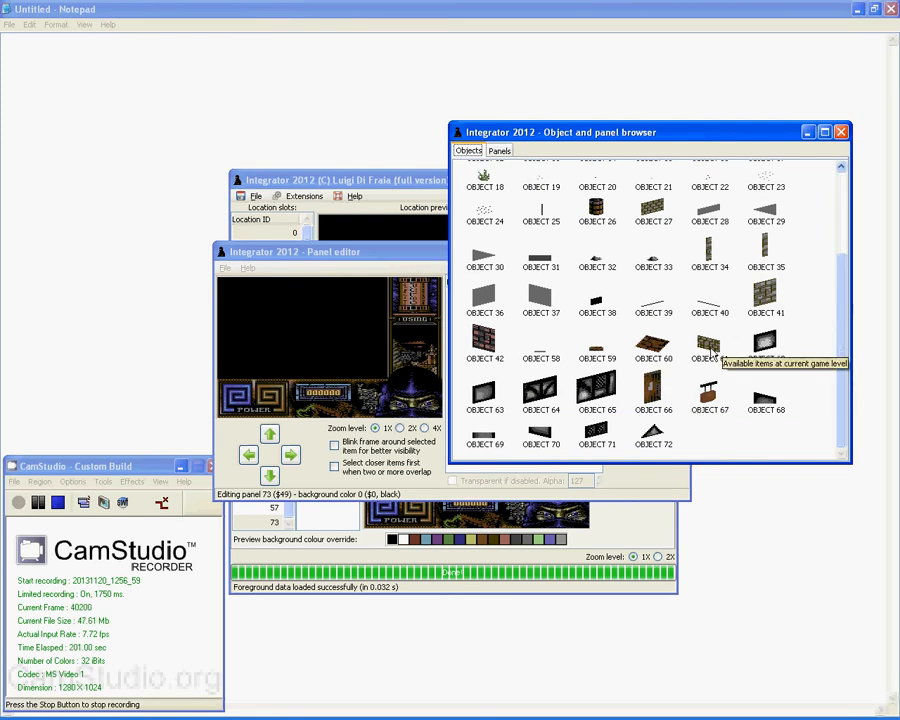
double_click(710, 347)
drag(306, 328, 234, 308)
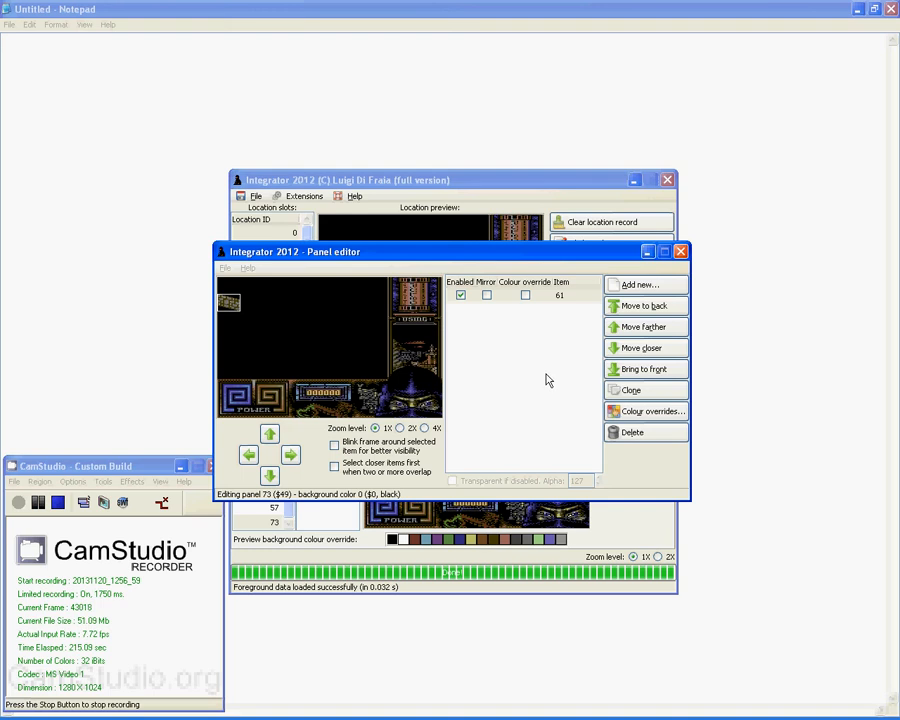
- Set the brick's first colour override to replace brown with black, and enable it
click(634, 418)
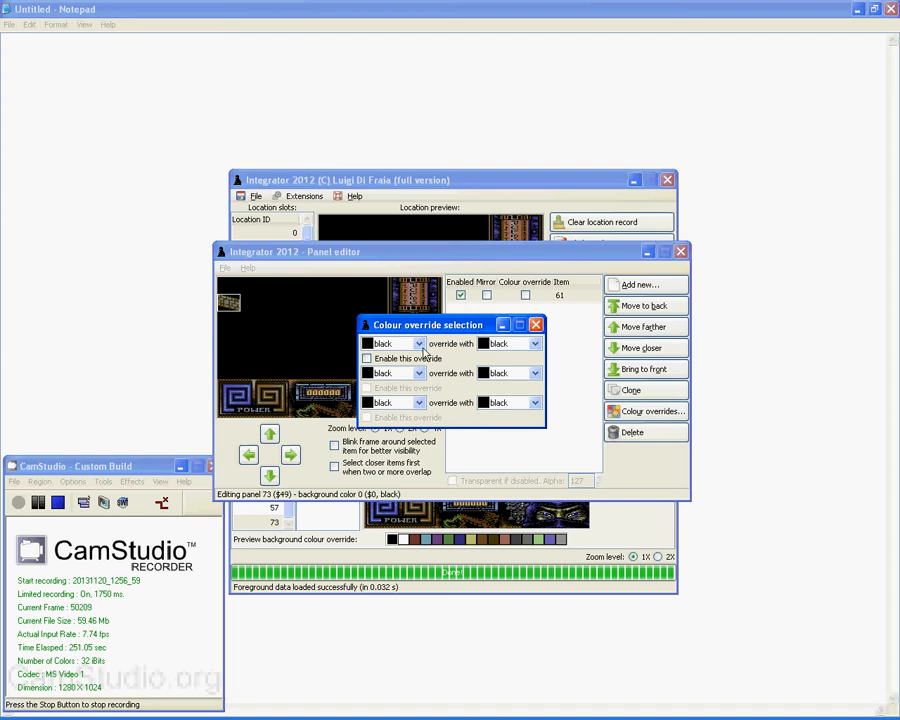
click(419, 344)
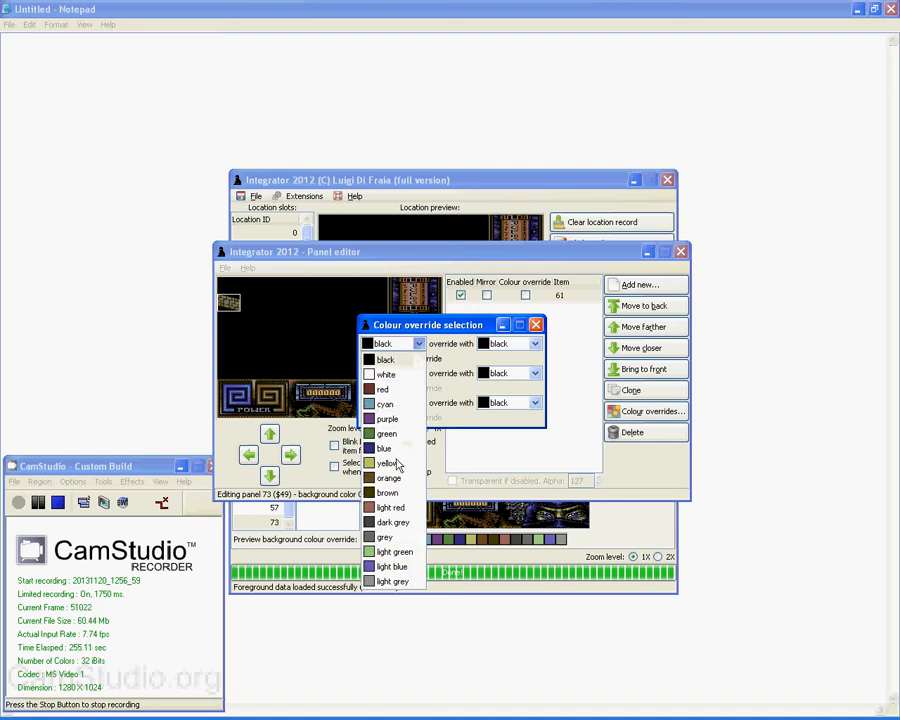
click(388, 492)
click(535, 344)
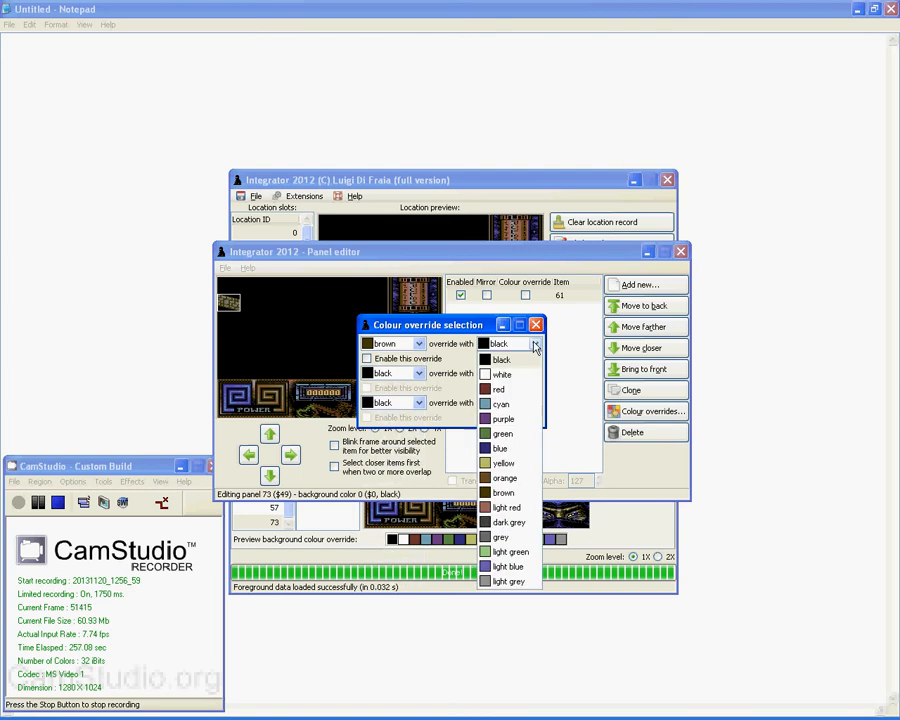
click(500, 359)
click(367, 358)
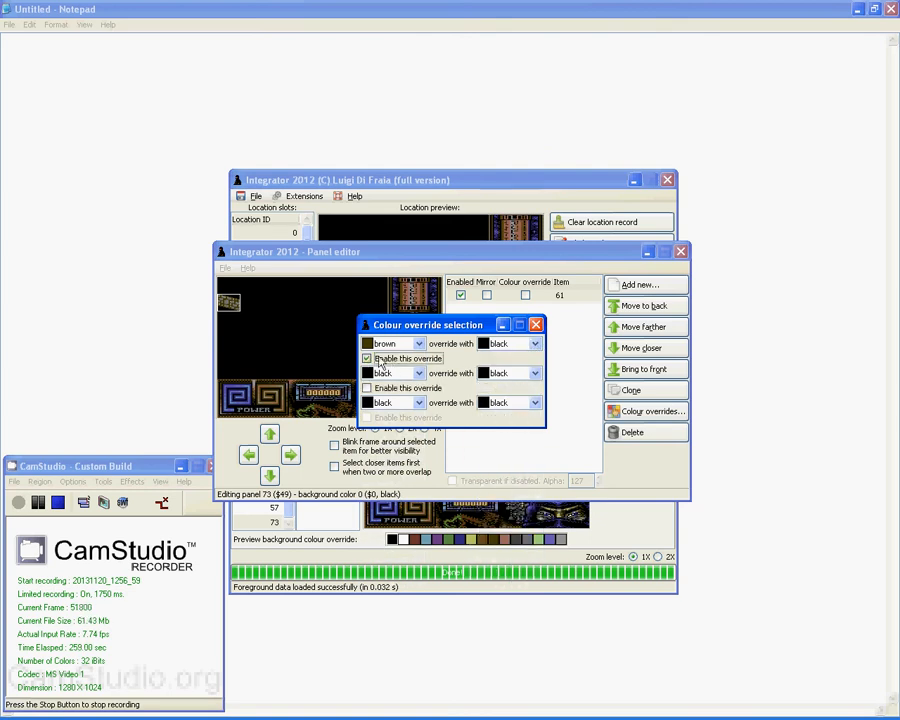
- Override the brick's grey with brown and its light grey with orange, and close the colour override selection
click(397, 374)
click(402, 566)
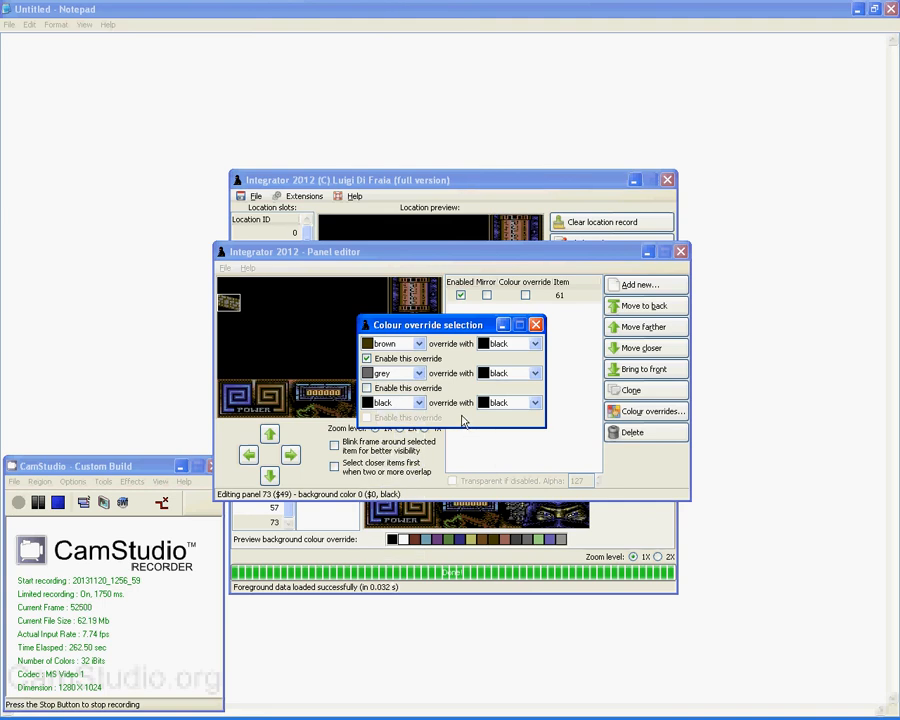
click(535, 373)
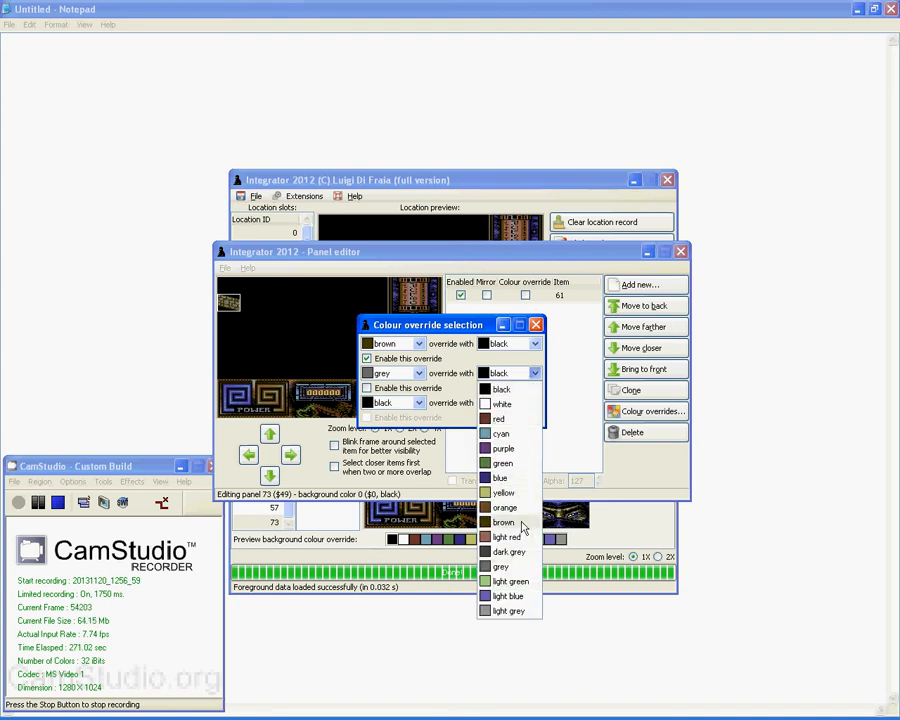
click(522, 525)
click(416, 404)
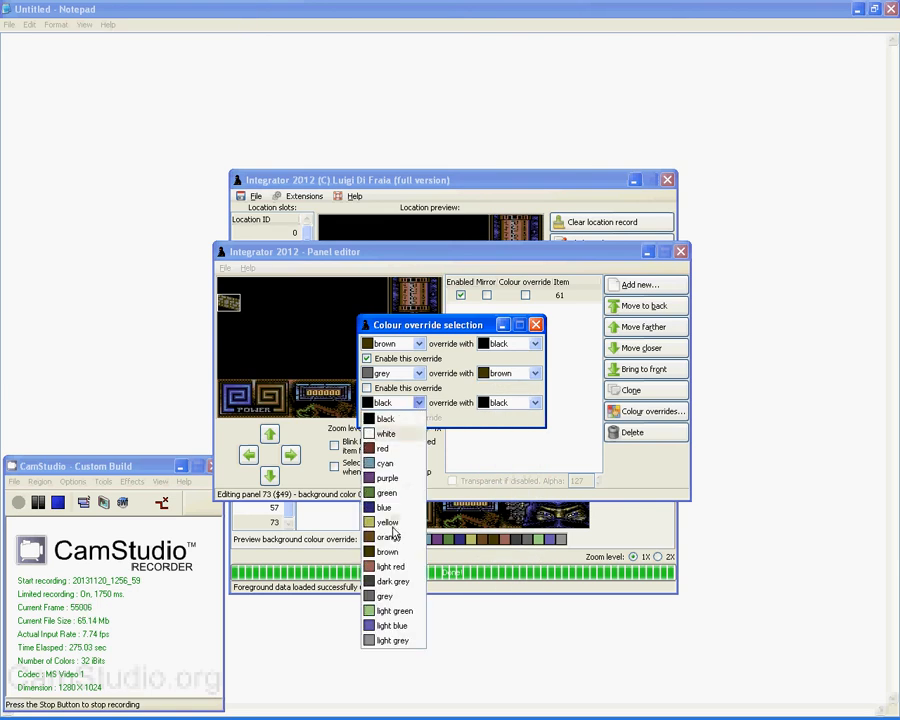
click(392, 640)
click(534, 402)
click(505, 537)
click(368, 388)
click(536, 325)
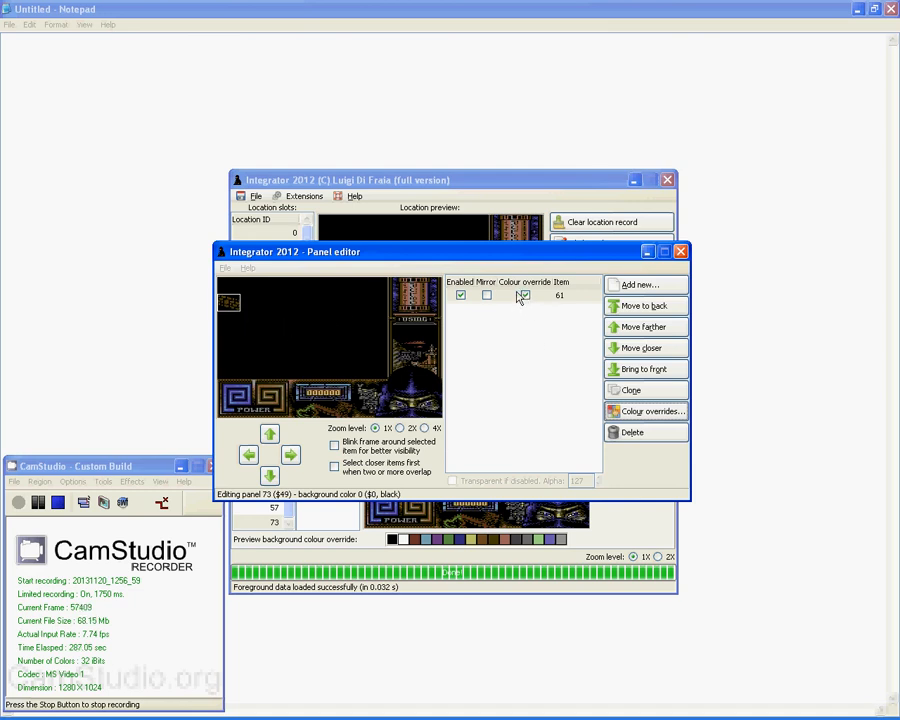
- Clone the recoloured brick twice, stack the copies above it along the left edge, and close the panel editor
click(646, 390)
drag(252, 318, 233, 296)
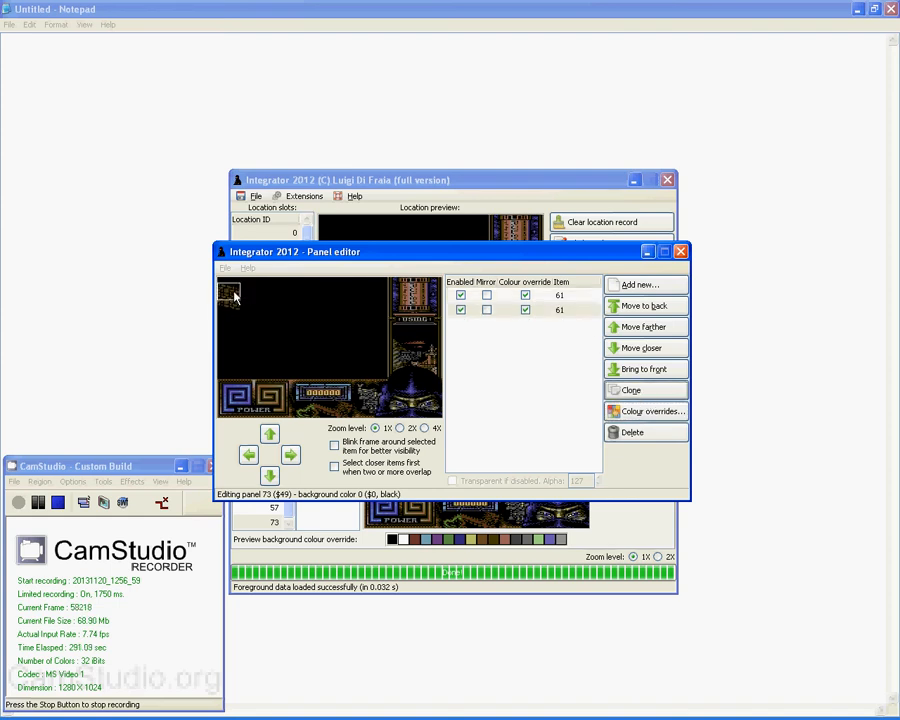
click(230, 302)
mouse_move(234, 314)
mouse_down()
mouse_move(234, 297)
mouse_move(233, 305)
mouse_up()
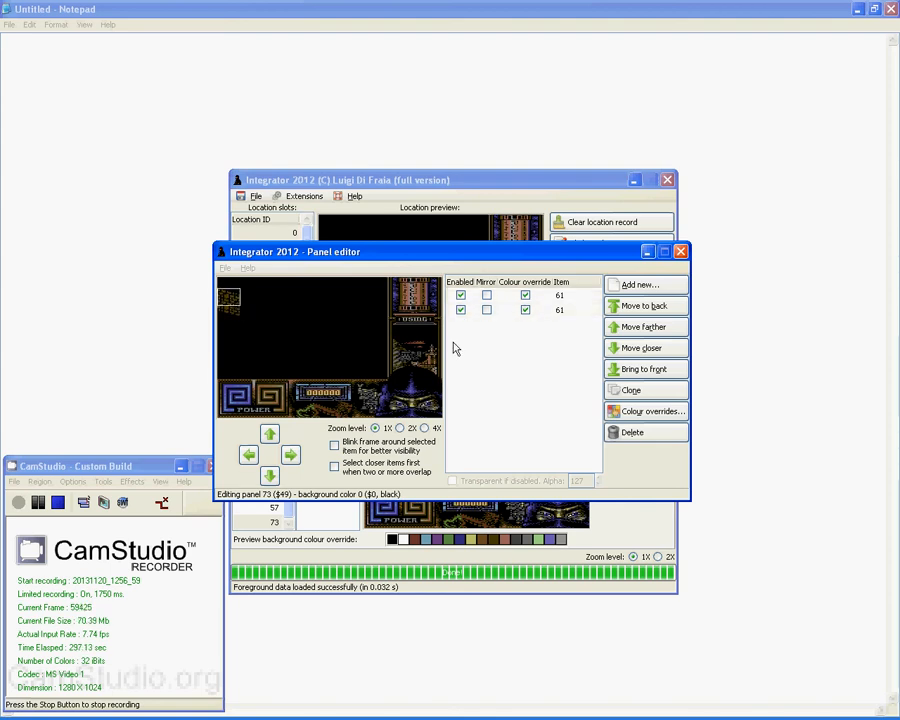
click(629, 394)
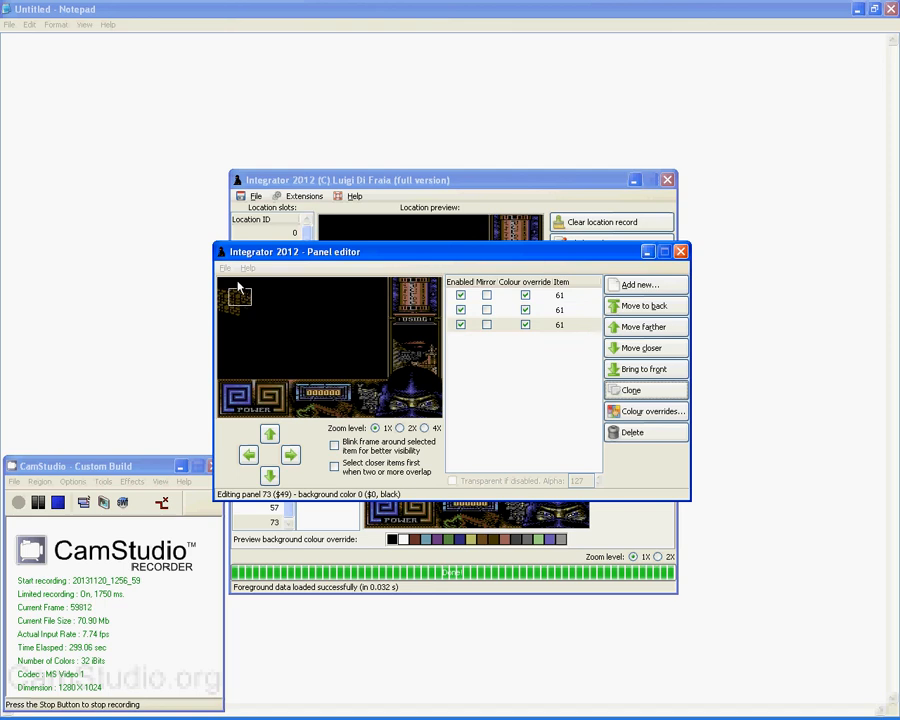
drag(231, 274, 241, 277)
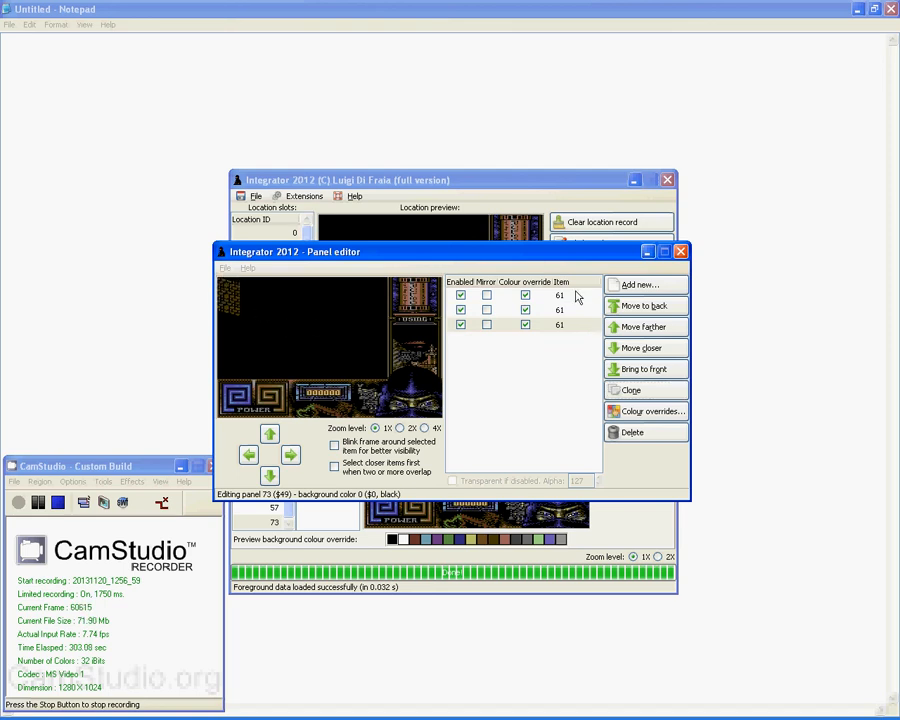
click(680, 252)
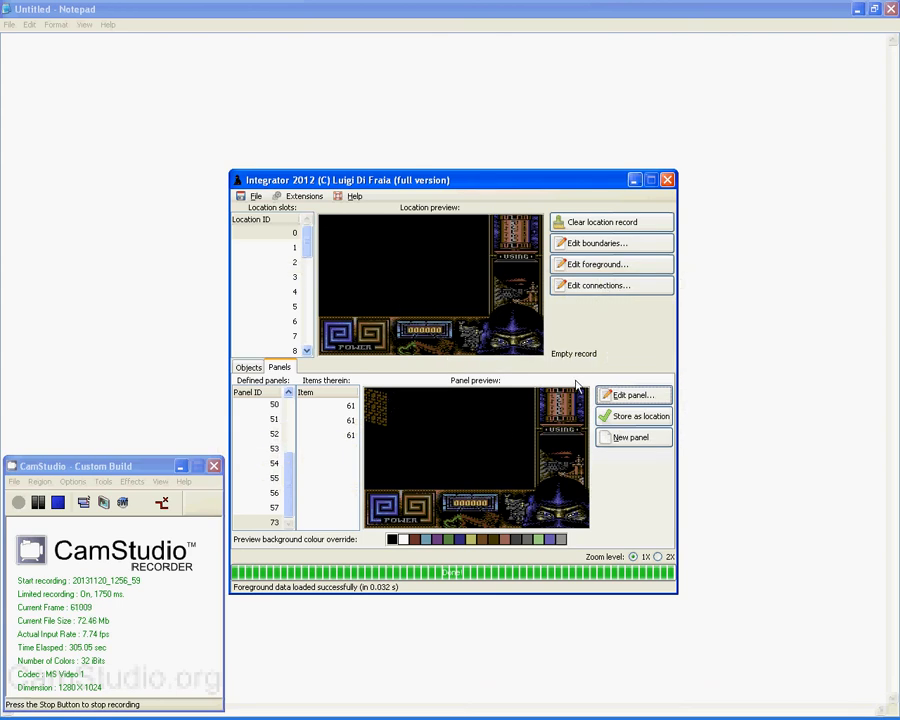
- Create another panel and add object 61 to it, mirrored with colour override enabled, against the left edge
click(640, 446)
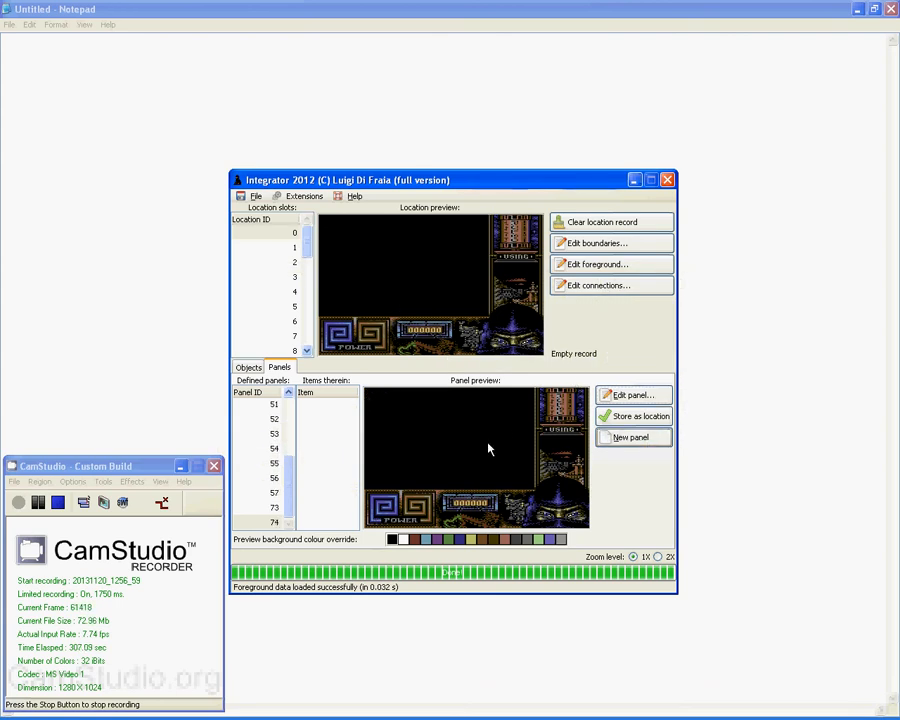
click(630, 398)
click(640, 285)
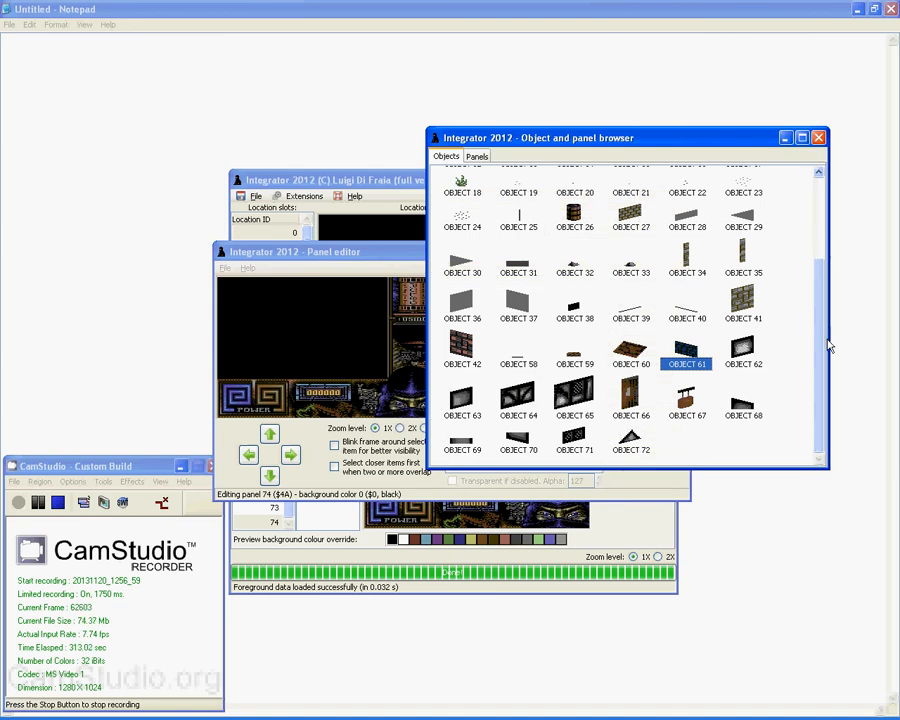
double_click(682, 350)
click(487, 296)
drag(306, 335, 233, 312)
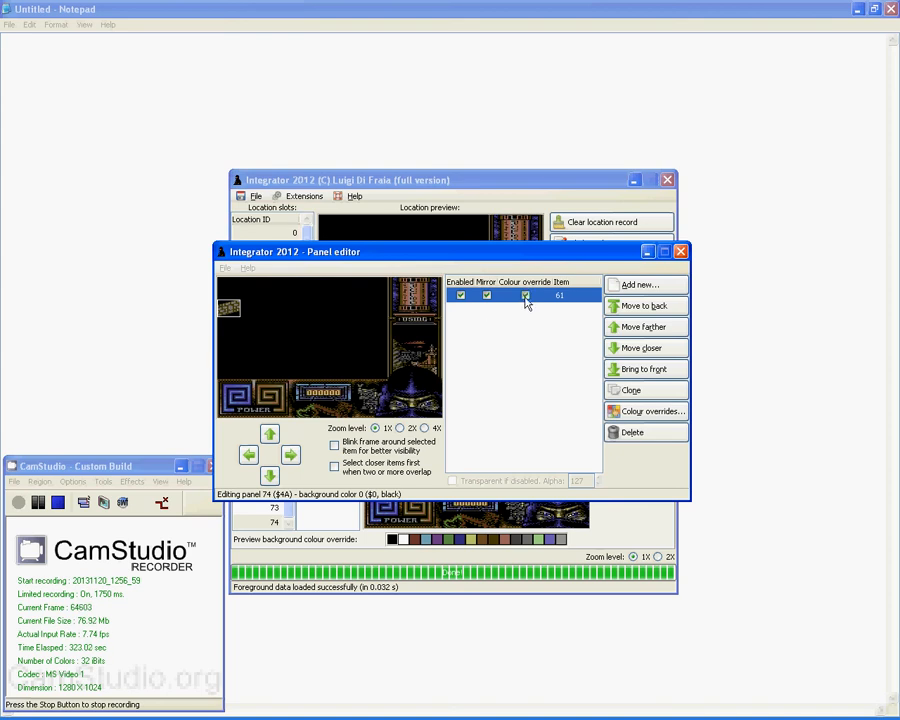
- Set the mirrored brick's first colour override to replace grey with orange, and enable it
click(641, 411)
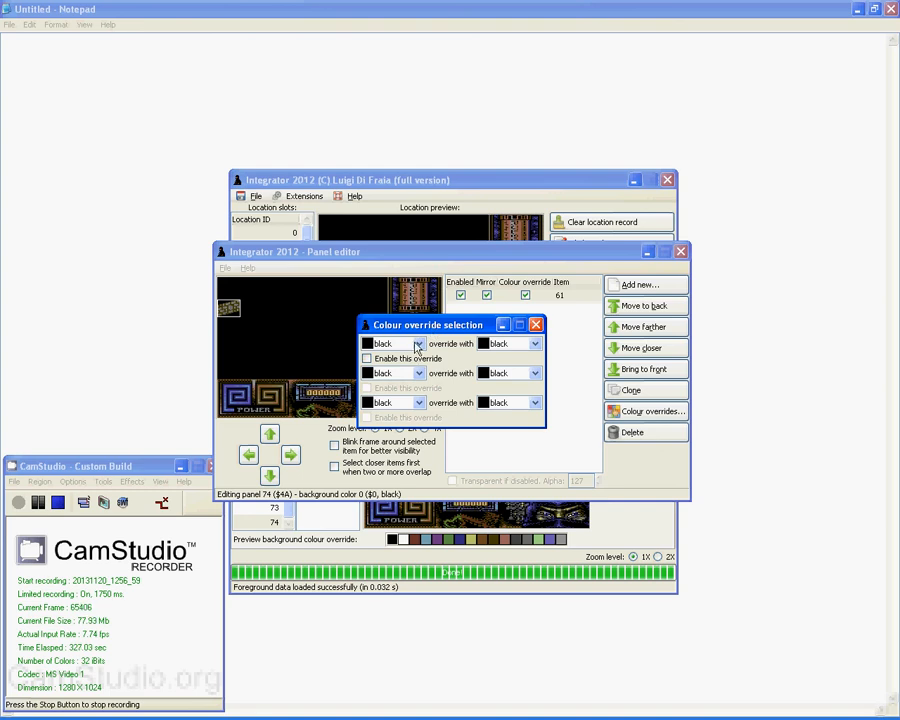
click(417, 345)
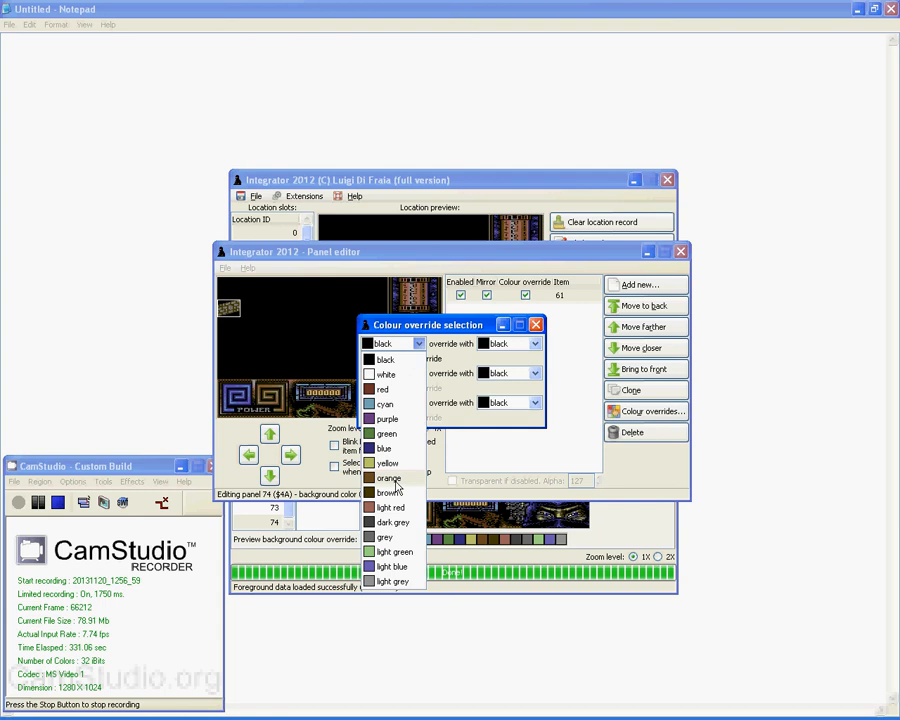
click(386, 538)
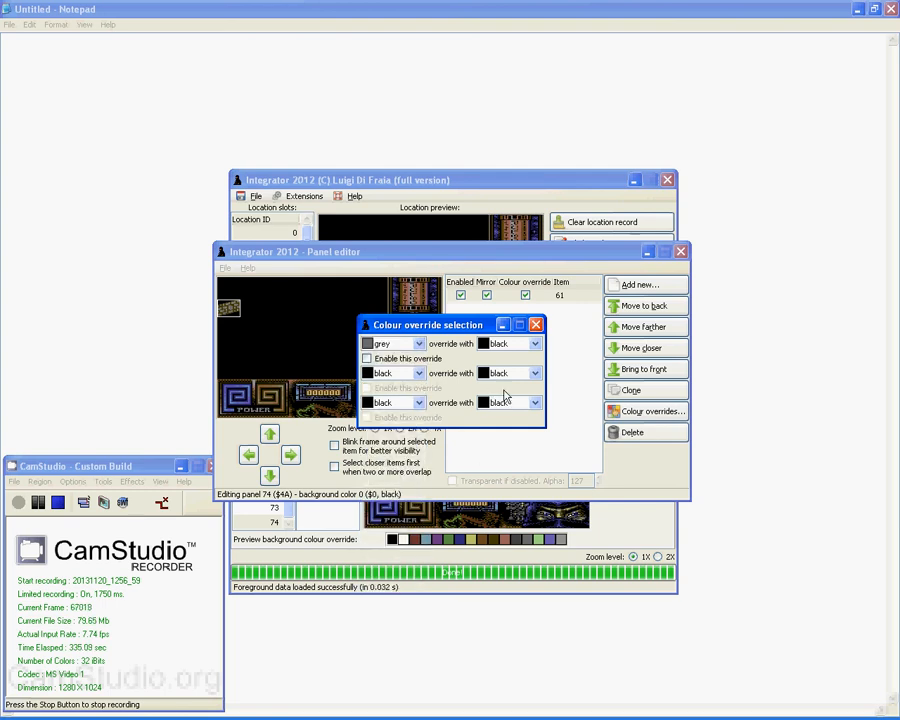
click(535, 374)
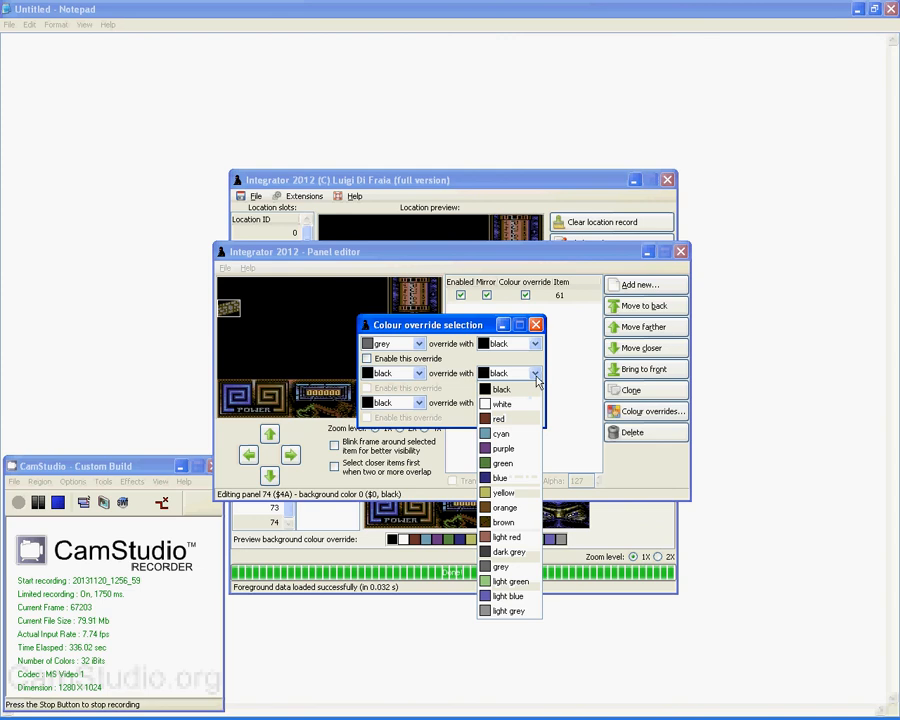
click(519, 509)
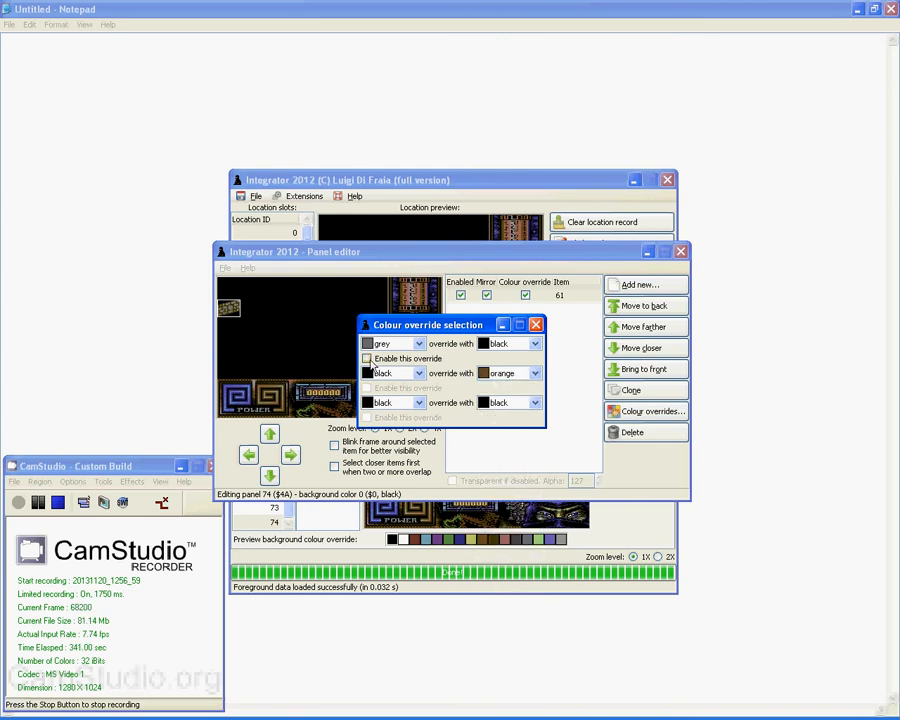
click(520, 343)
click(516, 478)
click(367, 358)
- Set and enable a second override replacing light grey with light red, and close the colour override selection
click(380, 374)
click(414, 610)
click(518, 376)
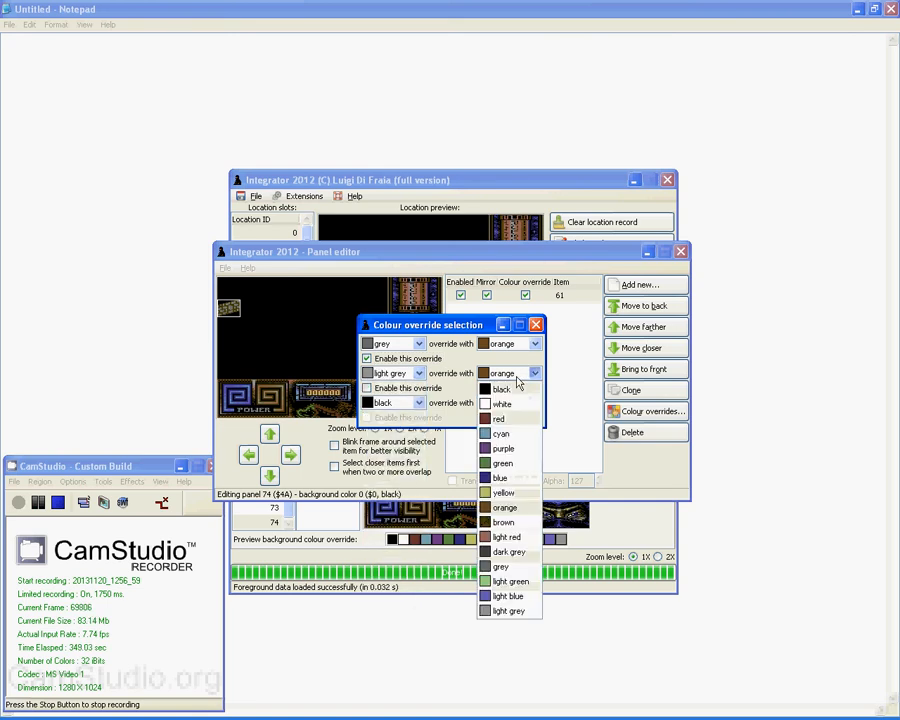
click(506, 537)
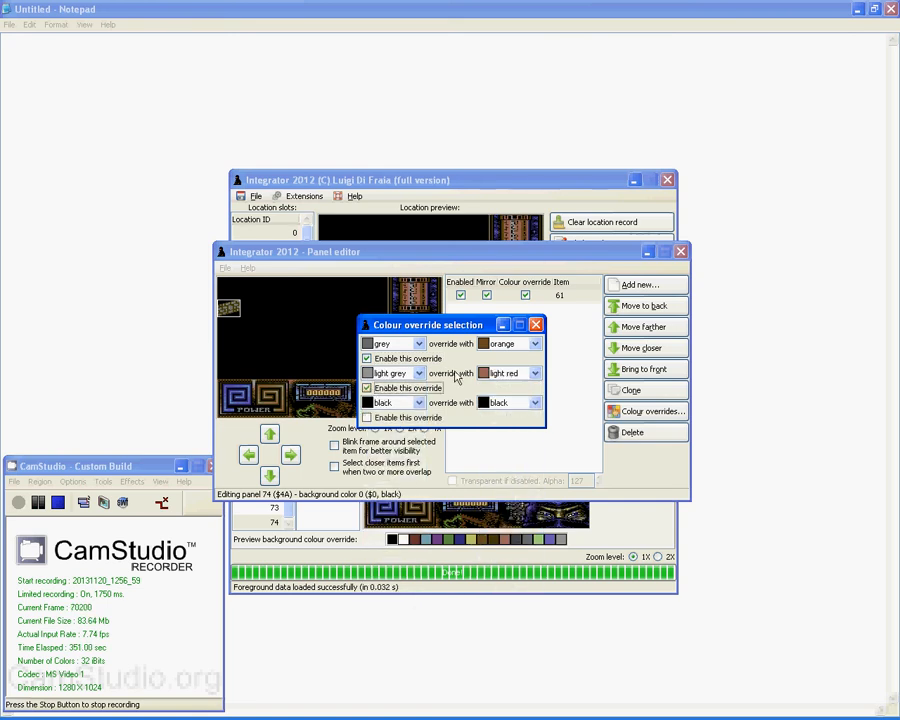
click(536, 324)
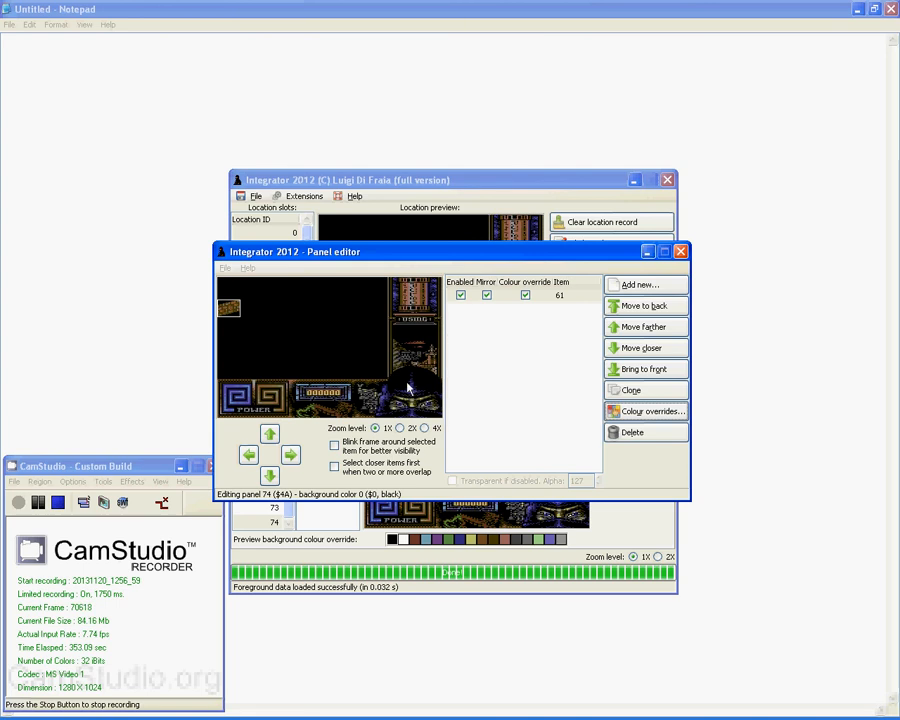
- Clone the mirrored brick twice, stack the copies up to the play area's upper edge, and compare the finished panel with panel 73
click(638, 390)
mouse_move(241, 314)
mouse_down()
mouse_move(226, 294)
mouse_move(236, 296)
mouse_move(226, 287)
mouse_move(235, 285)
mouse_up()
click(613, 387)
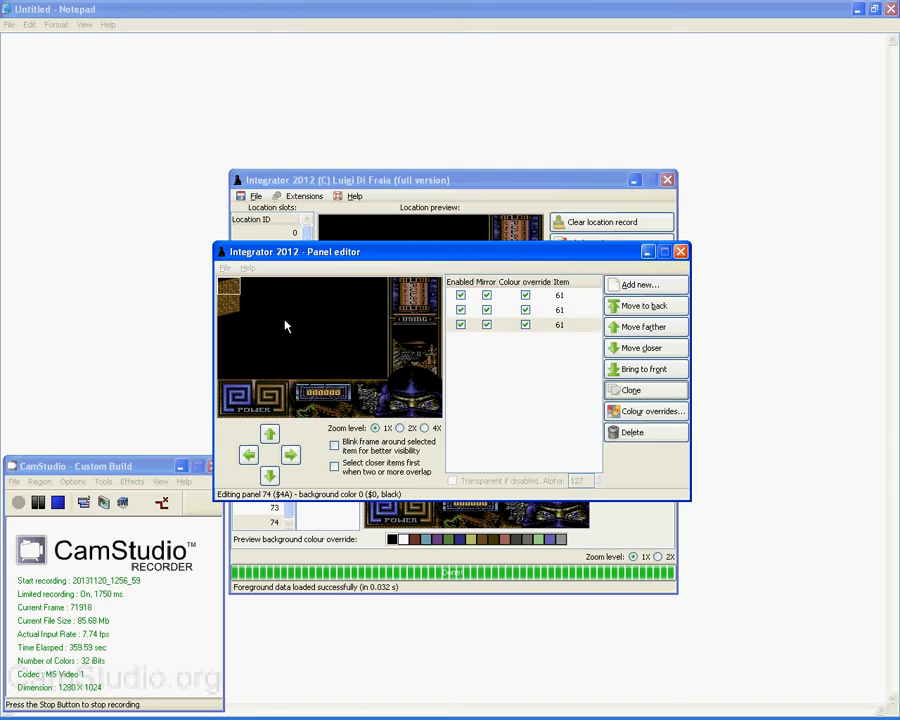
click(680, 251)
click(269, 522)
click(254, 508)
click(256, 522)
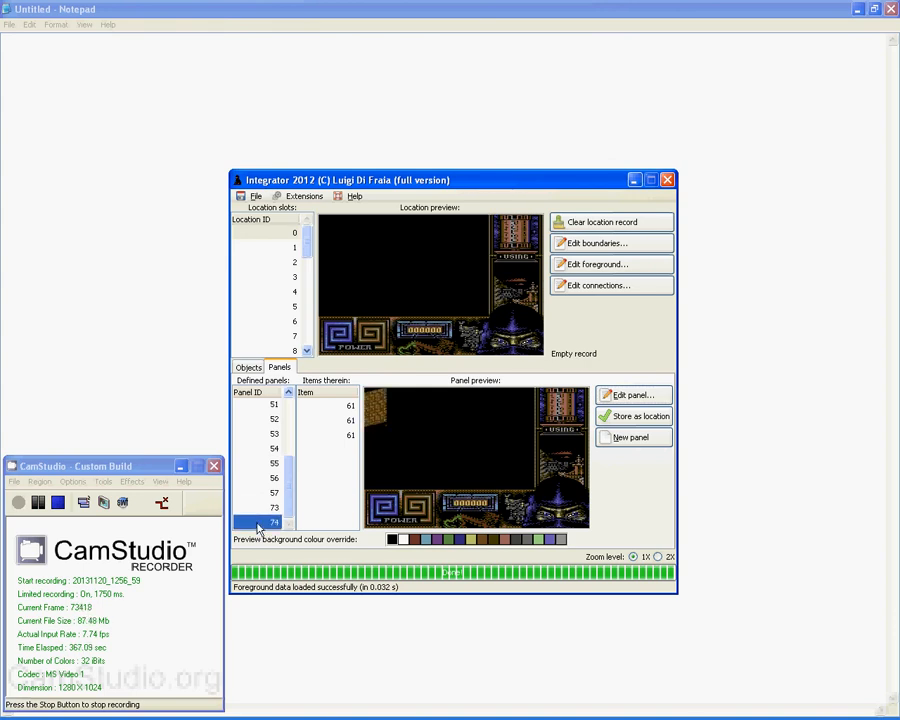
- Create a third new panel and add the lattice piece, object 71, near the play area's upper-left corner
click(636, 439)
click(608, 395)
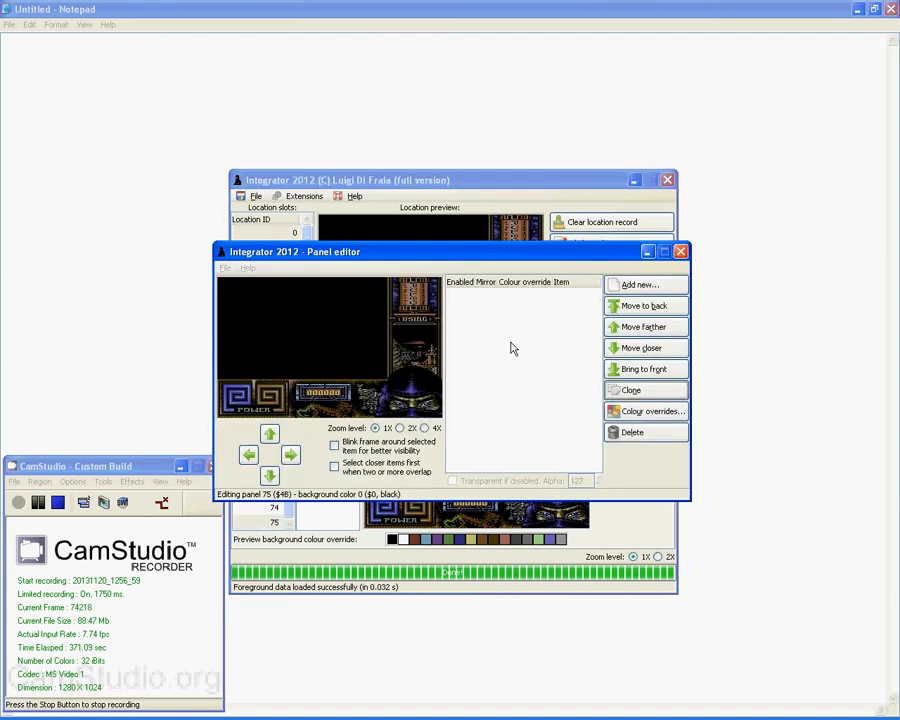
click(640, 286)
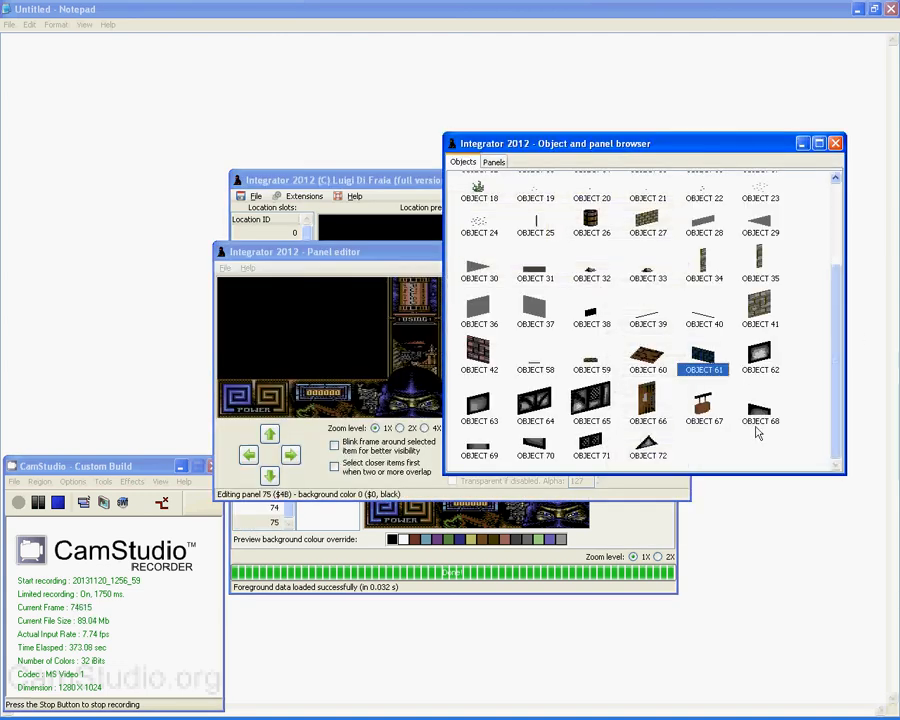
double_click(593, 449)
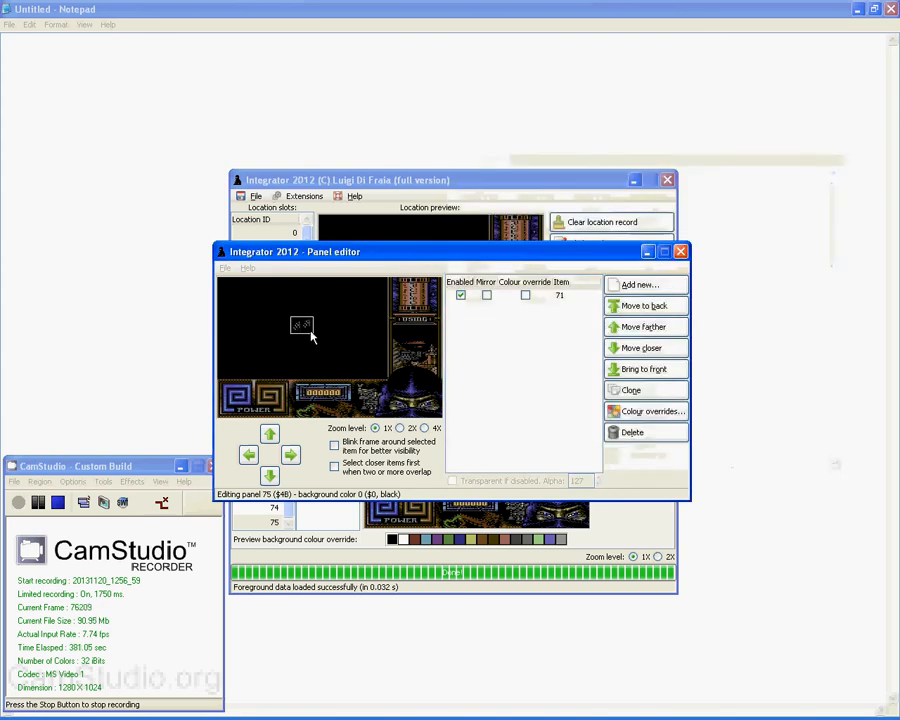
drag(255, 316, 242, 304)
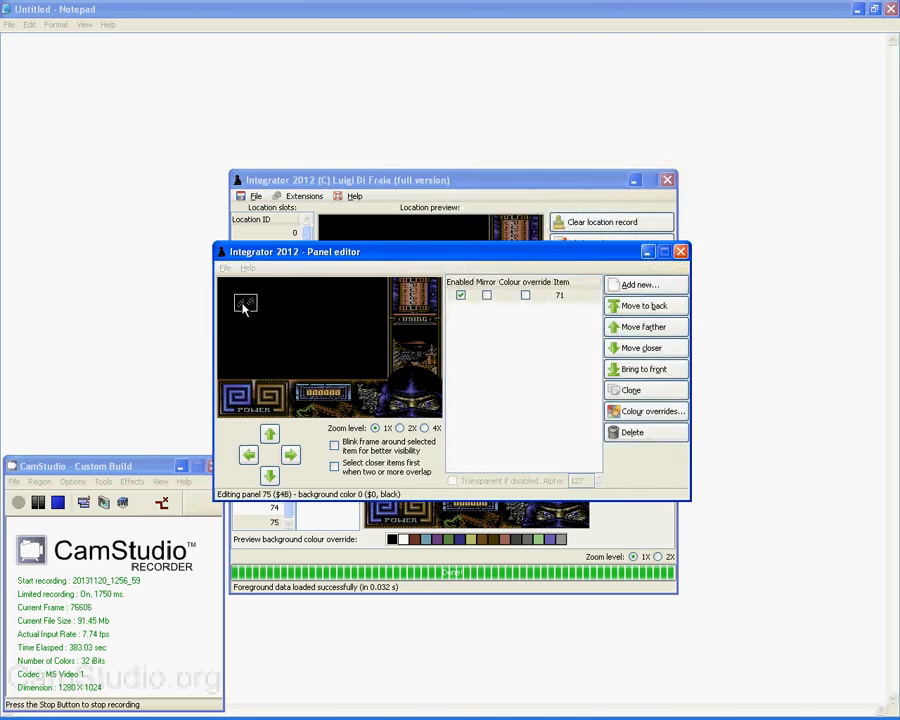
- Add the triangular gable, object 72, to the panel and place it directly on top of the lattice piece
click(622, 286)
double_click(657, 437)
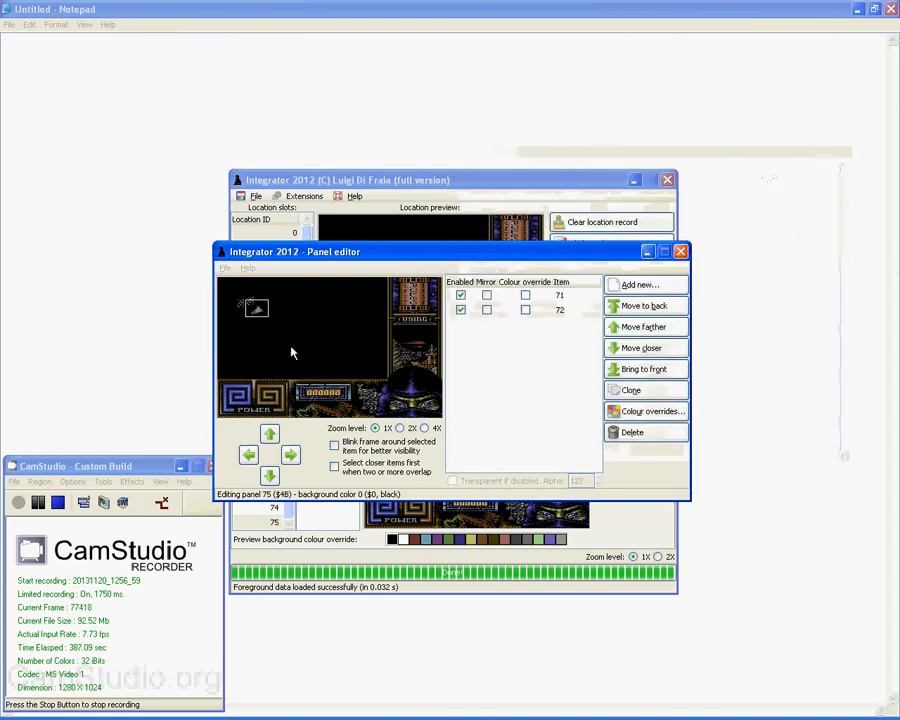
drag(258, 295, 255, 298)
- Override the preview background colour with green and reopen panel 75 in the panel editor
click(680, 251)
click(449, 539)
click(618, 396)
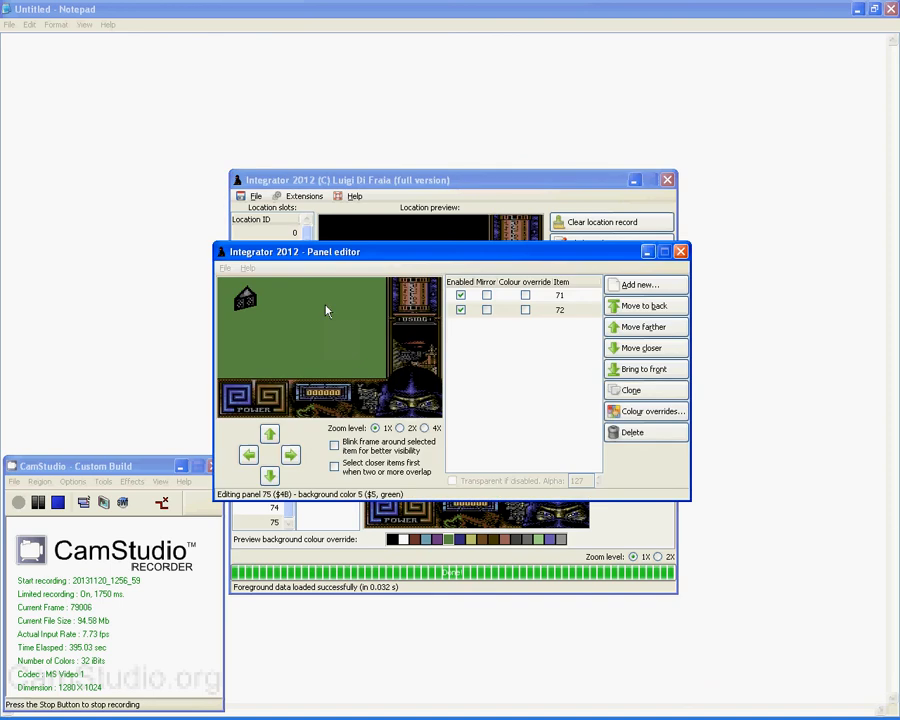
- Add the roof piece, object 60, to panel 75 and place it against the gable in the play area's upper-left corner
click(640, 285)
double_click(645, 355)
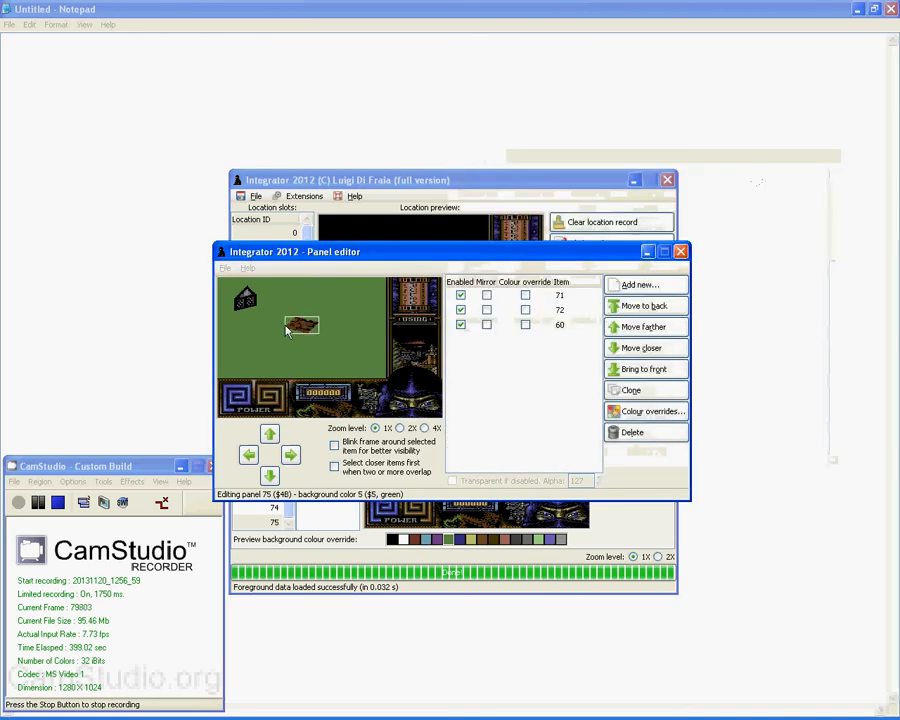
drag(308, 330, 250, 300)
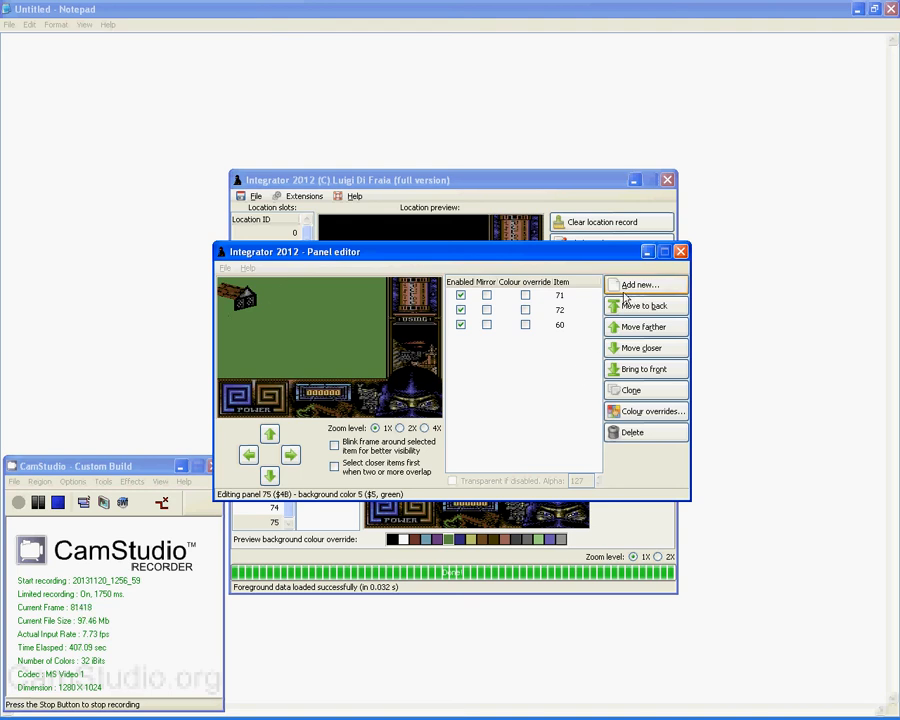
- Insert the wall piece, object 68, directly after object 71 in the item order and fit it under the roof beside the lattice piece
click(576, 326)
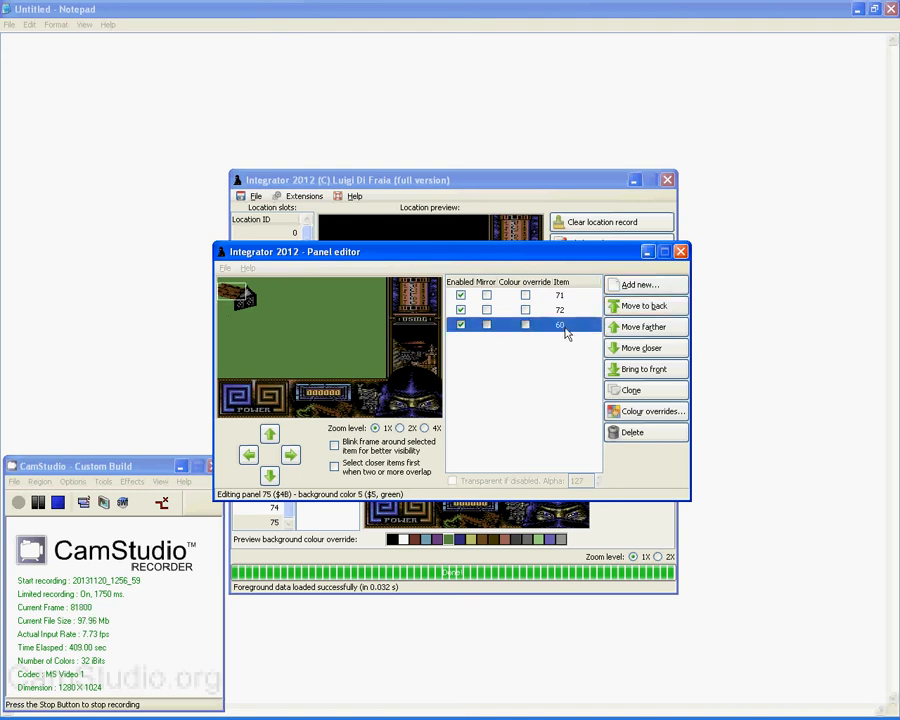
click(567, 312)
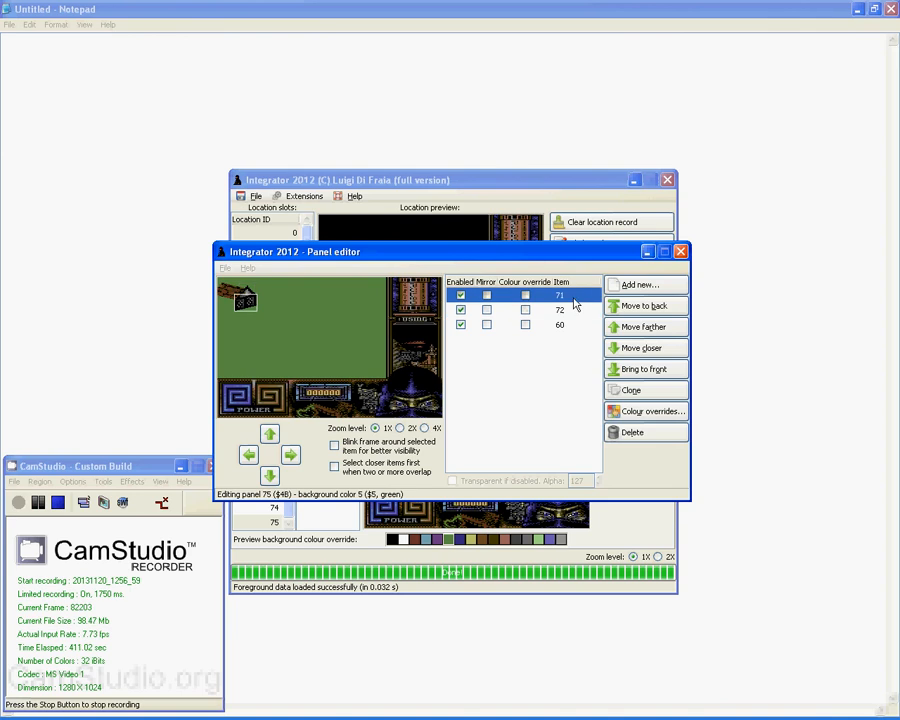
click(686, 284)
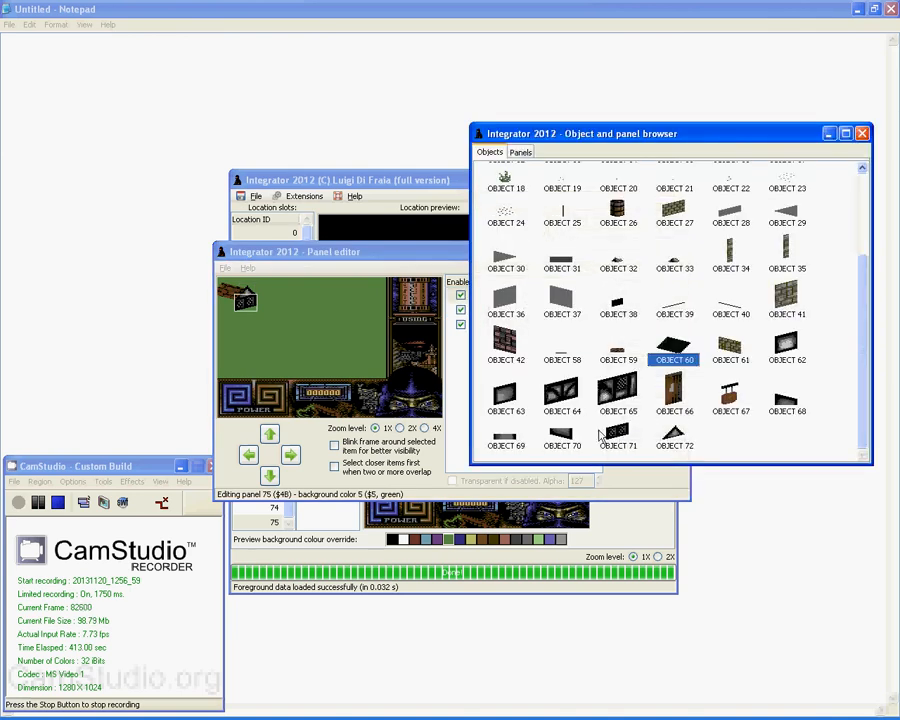
double_click(777, 400)
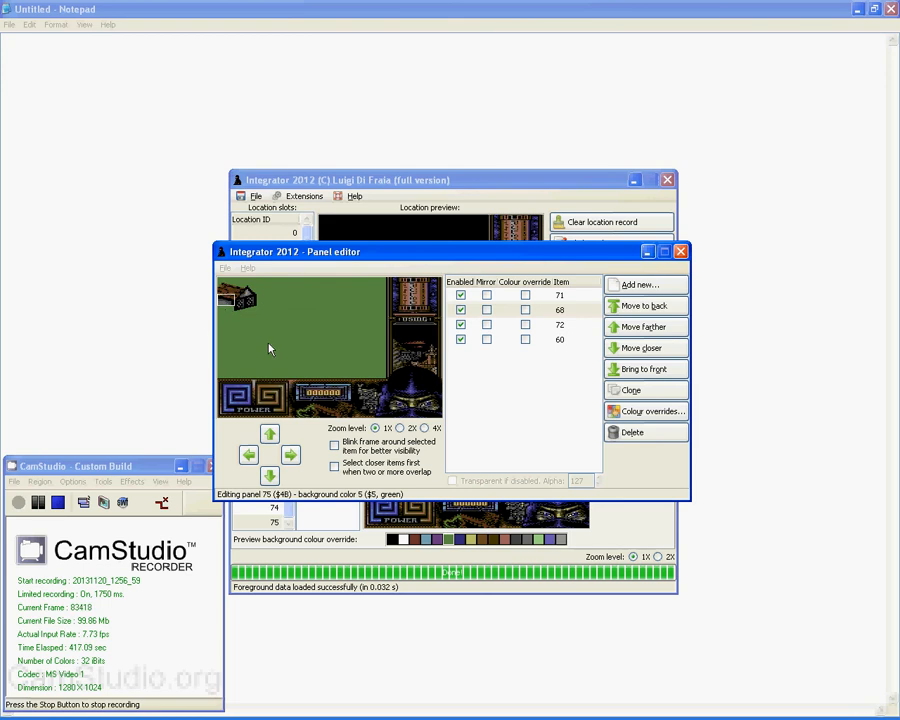
click(252, 304)
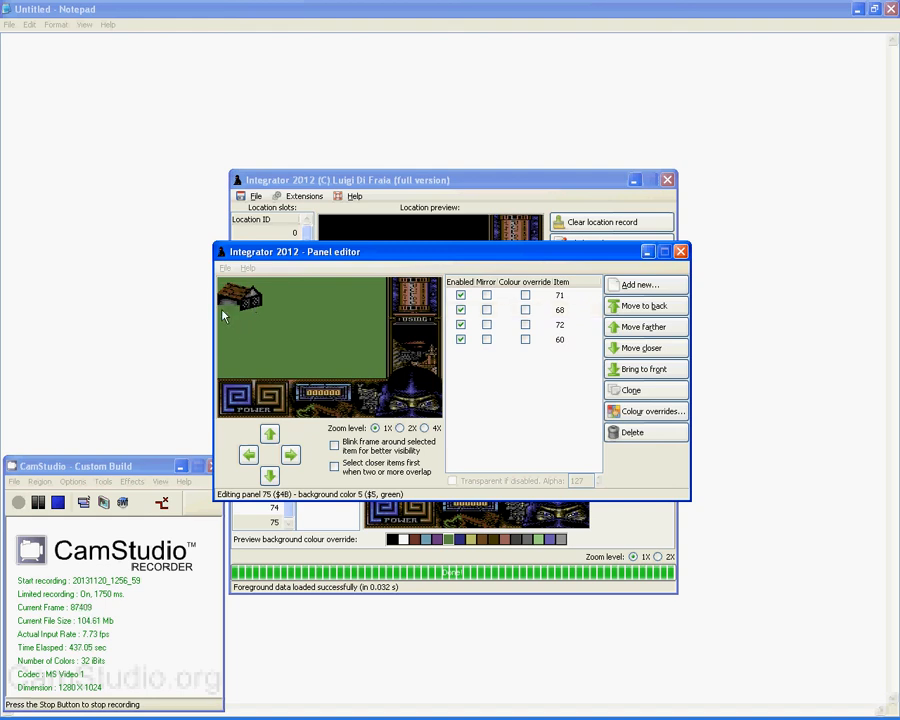
- Close the panel editor, set the preview background colour back to black and review the finished panel 75
click(680, 252)
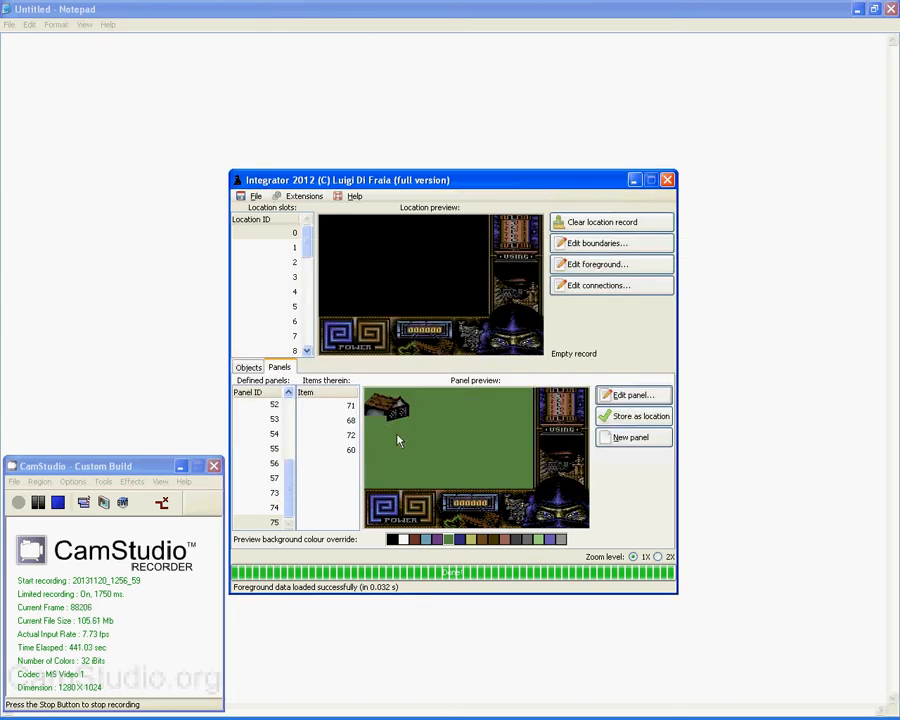
click(392, 539)
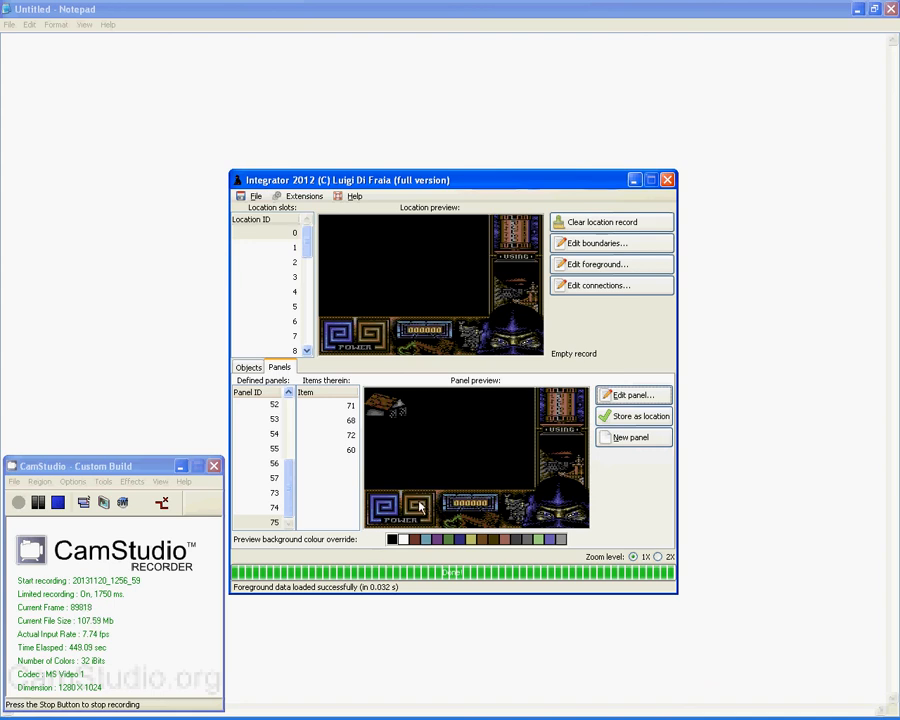
click(277, 508)
click(280, 520)
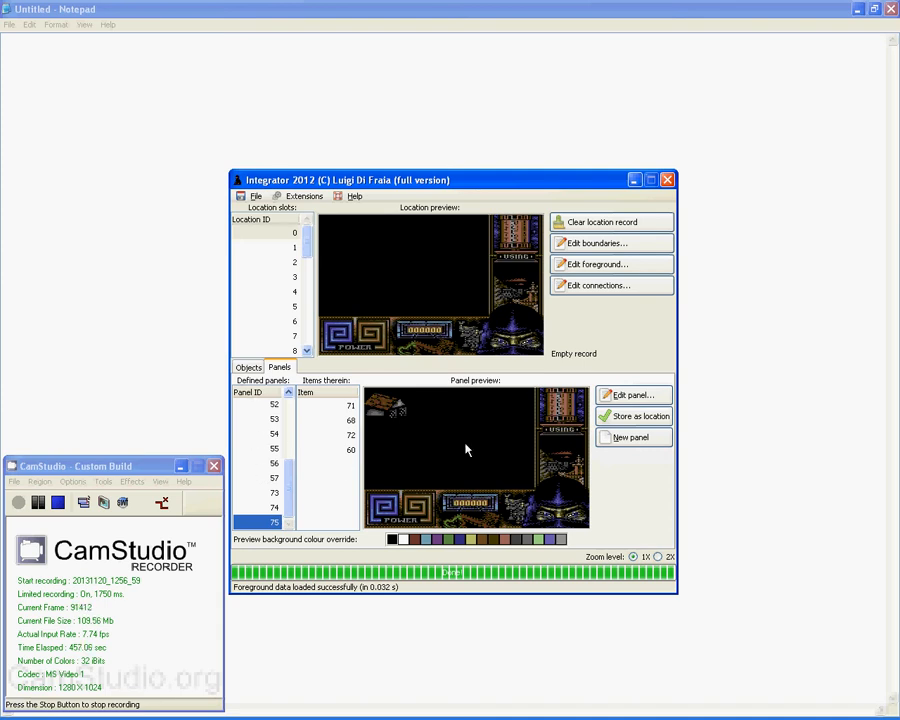
- Create a fourth new panel, override its preview background colour with green and open it in the panel editor
click(640, 442)
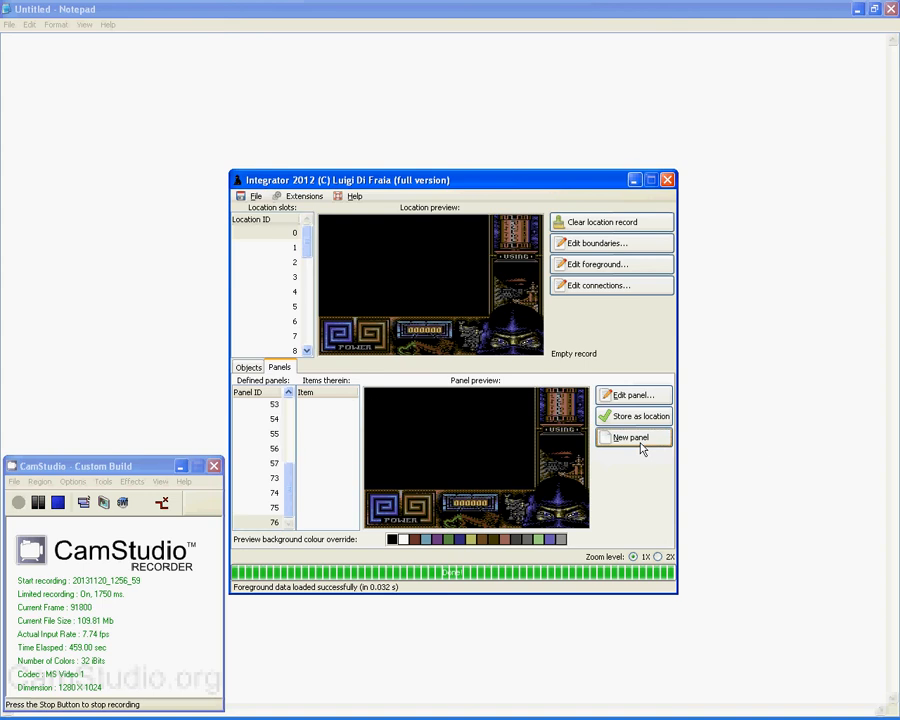
click(448, 540)
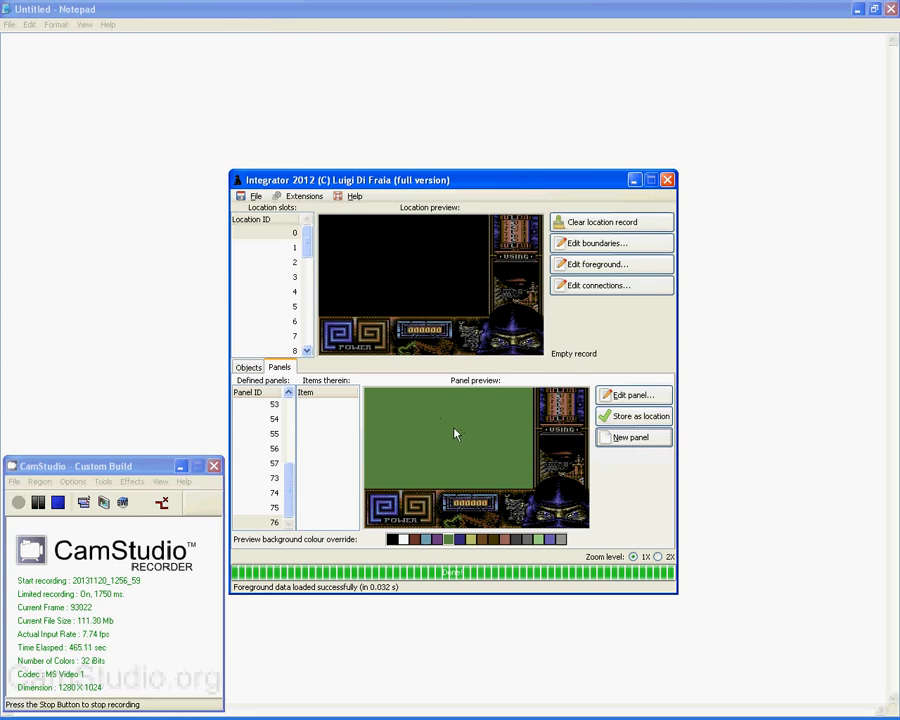
click(612, 396)
- Add the grey strip, panel 44, as an item and place it in the play area's lower-left corner
click(642, 286)
click(504, 160)
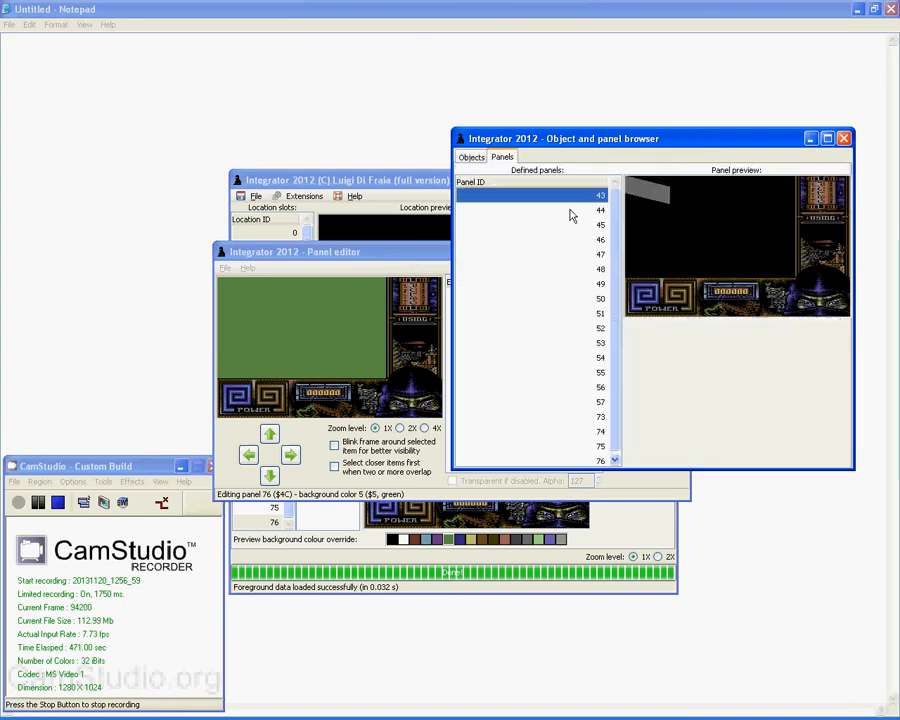
click(572, 212)
double_click(572, 212)
drag(262, 318, 270, 410)
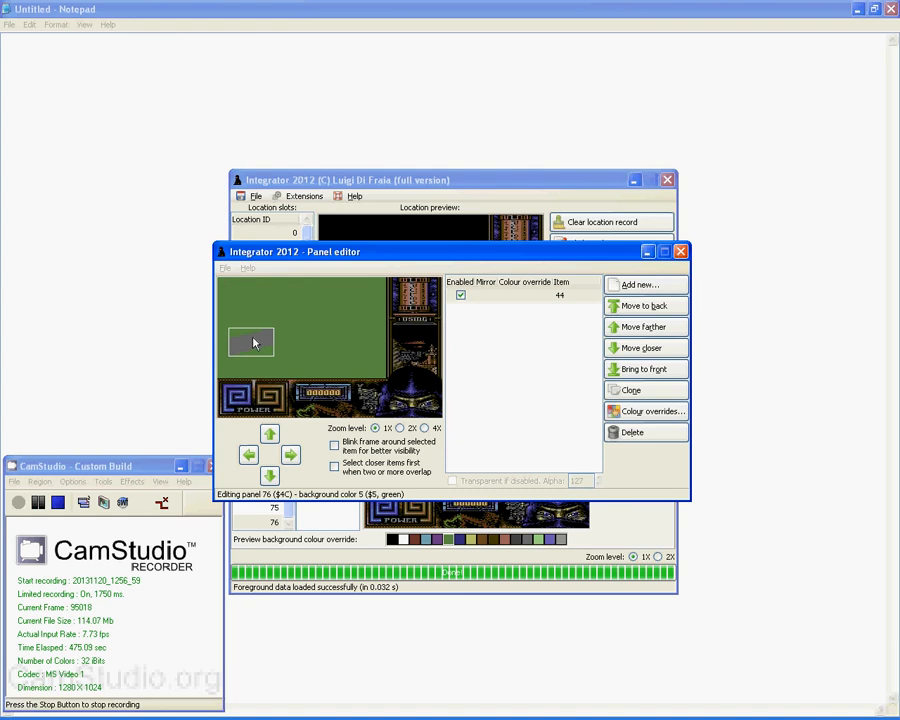
drag(278, 366, 241, 377)
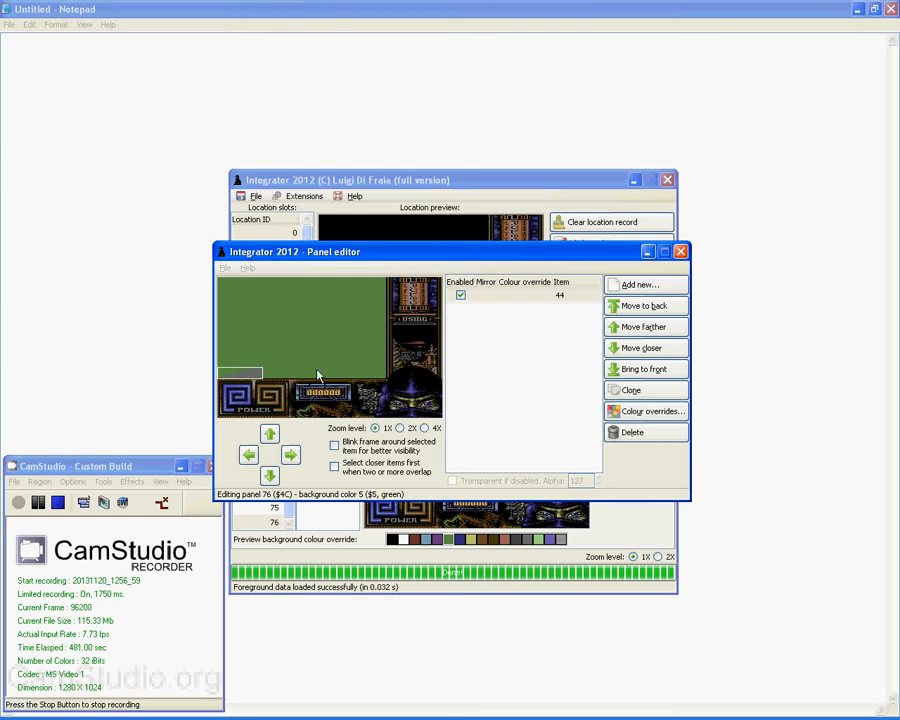
- Clone the panel 44 strip twice and line up the copies into one continuous path rising to the right
click(660, 390)
drag(236, 302, 281, 379)
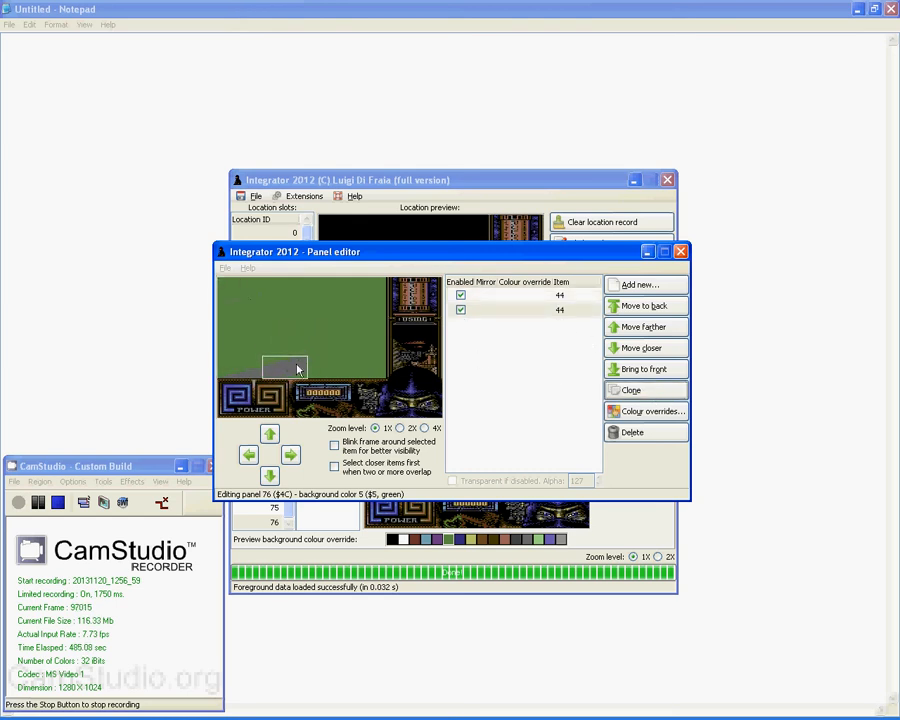
click(652, 390)
drag(240, 290, 292, 310)
drag(336, 348, 369, 377)
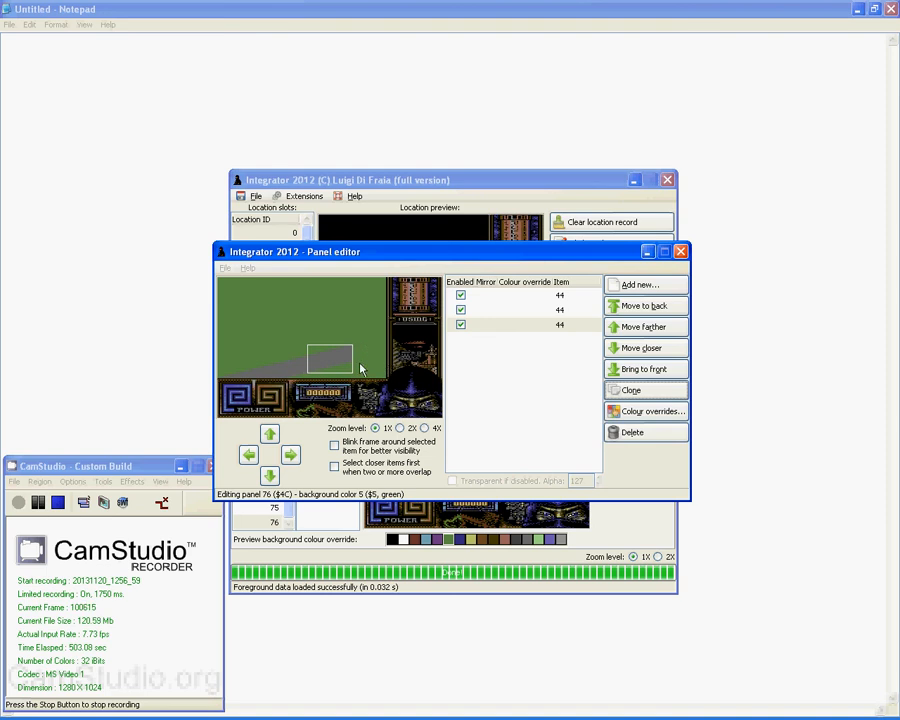
drag(350, 380, 268, 378)
click(291, 372)
drag(330, 358, 288, 372)
click(288, 372)
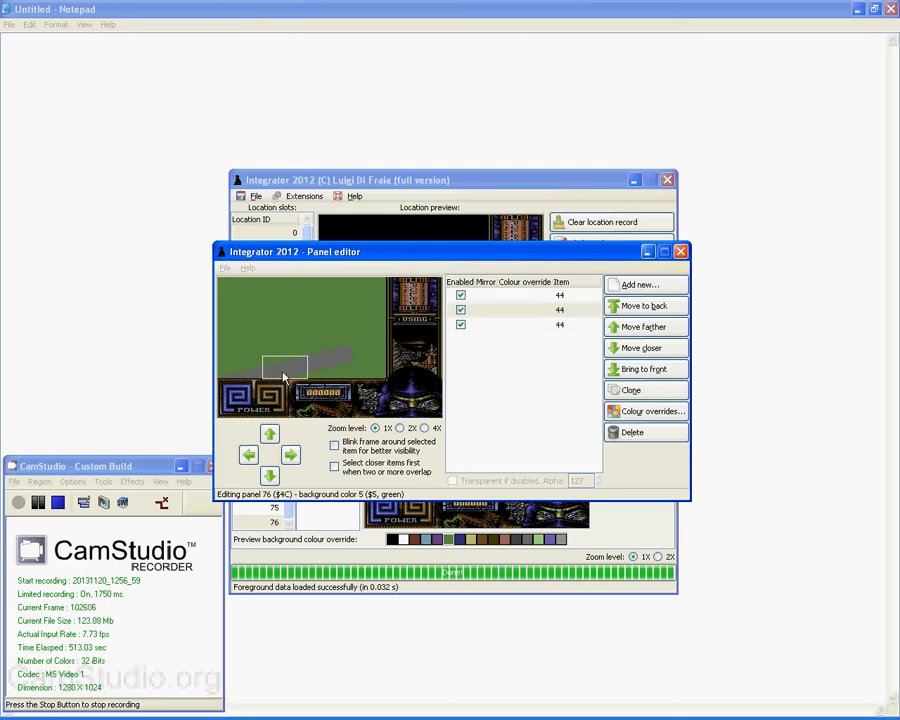
click(349, 358)
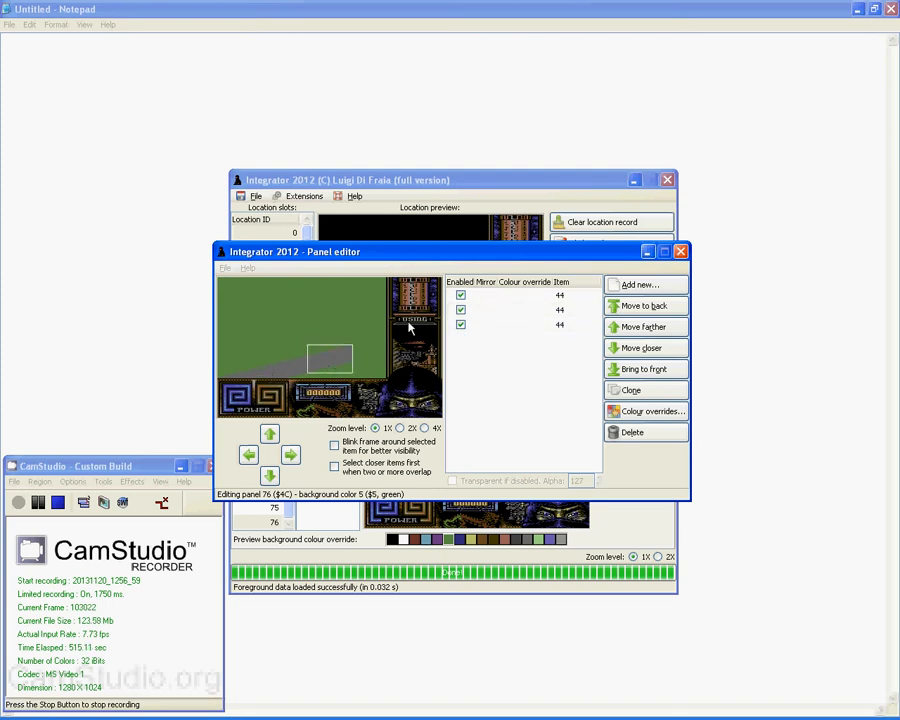
- Add objects 37 and 36 at the right end of the rising path to extend it to the play area's right edge
click(632, 288)
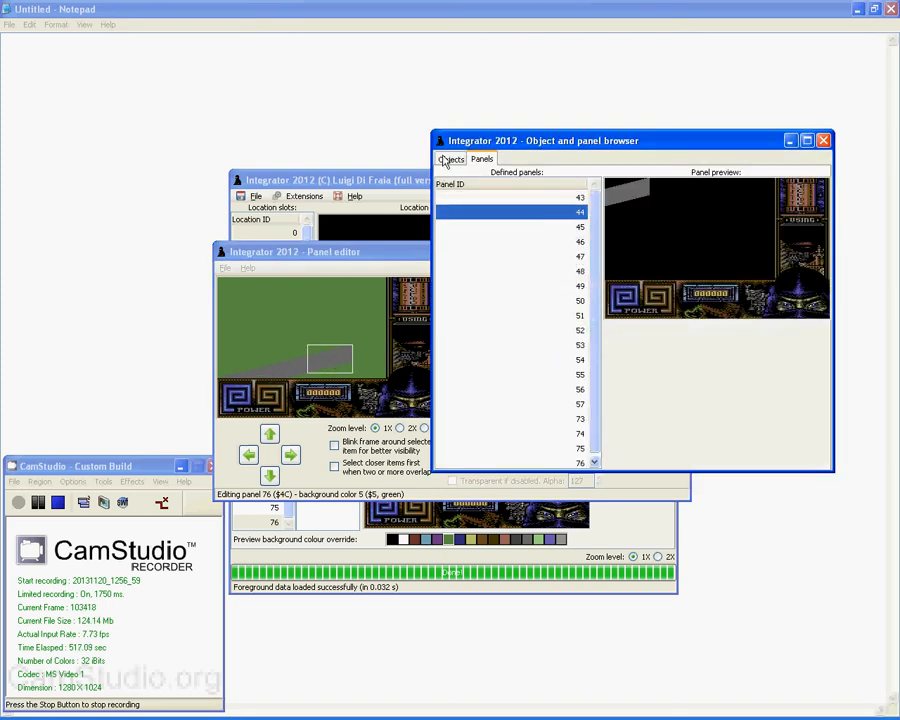
double_click(522, 300)
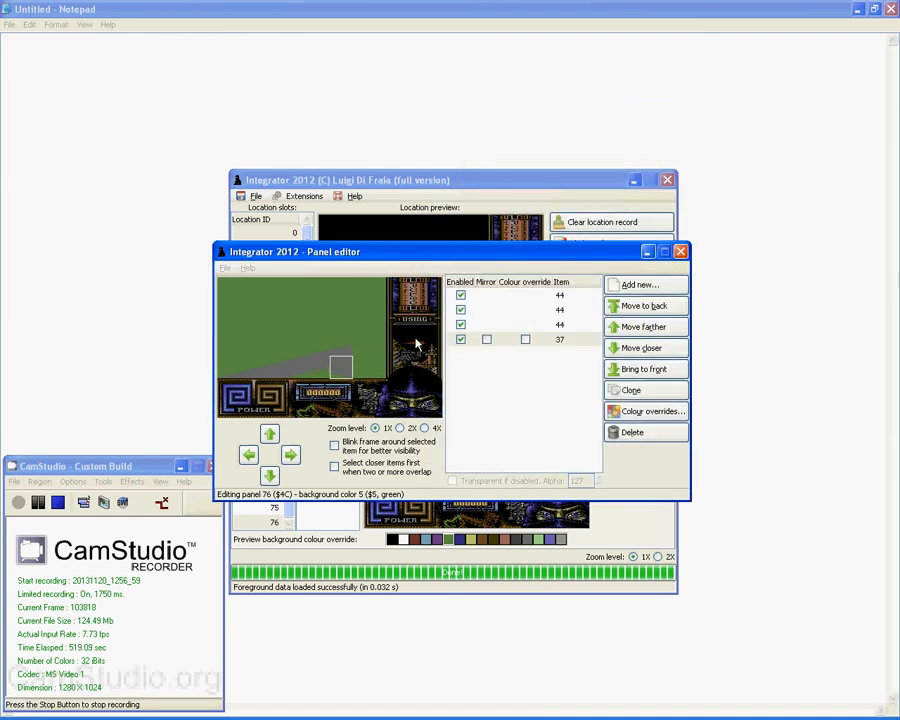
drag(348, 367, 365, 354)
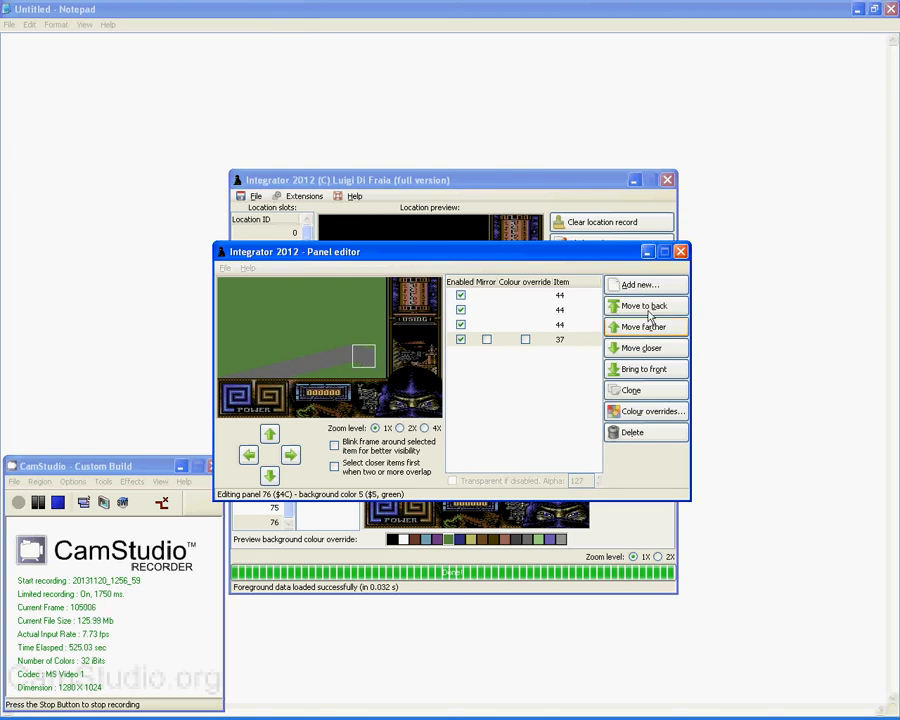
click(630, 286)
double_click(483, 303)
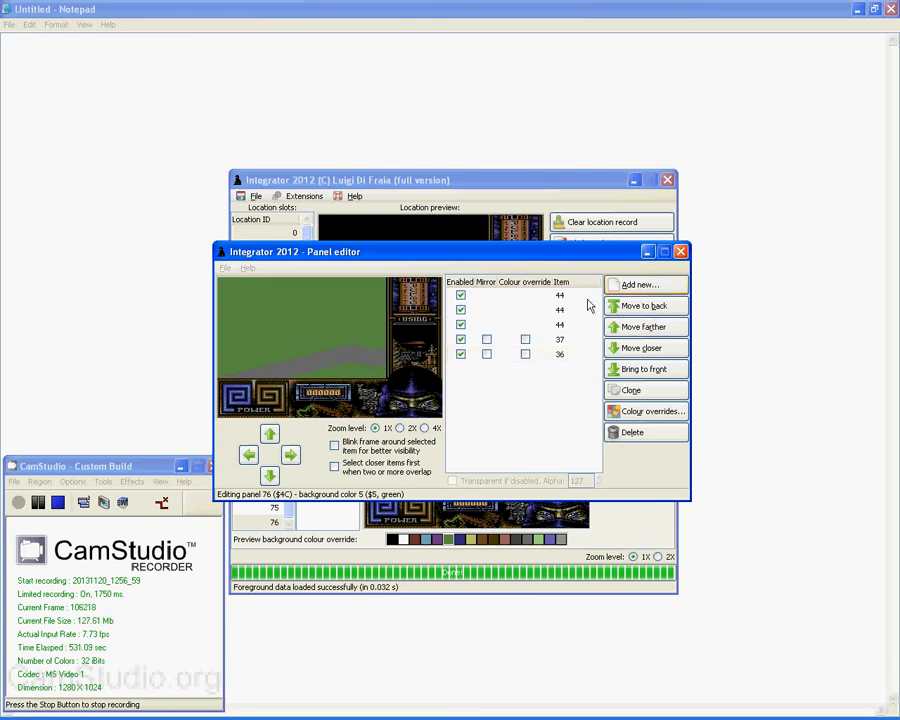
click(317, 370)
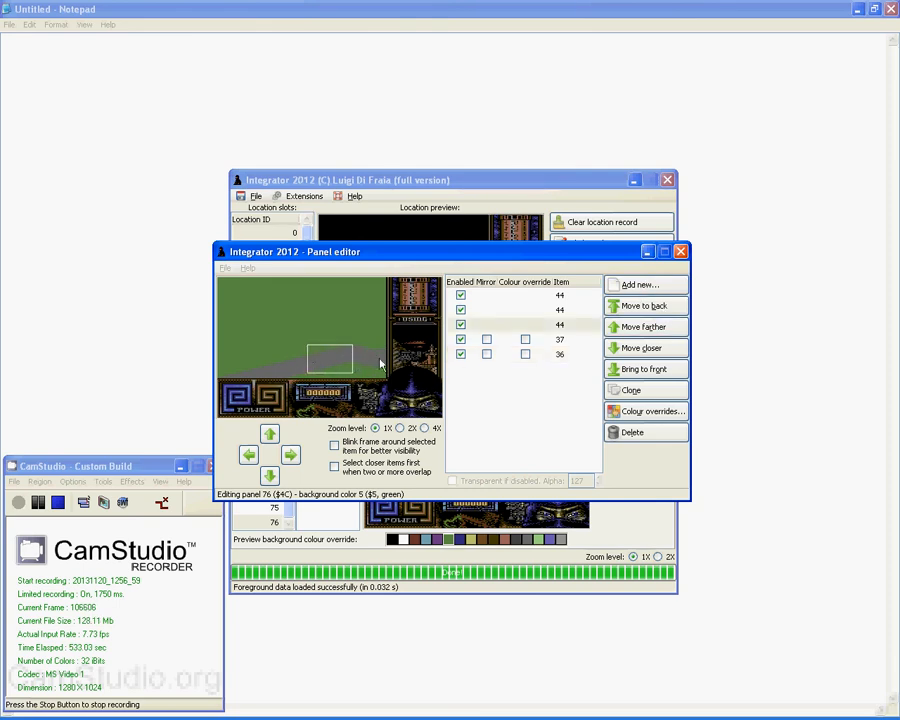
click(570, 355)
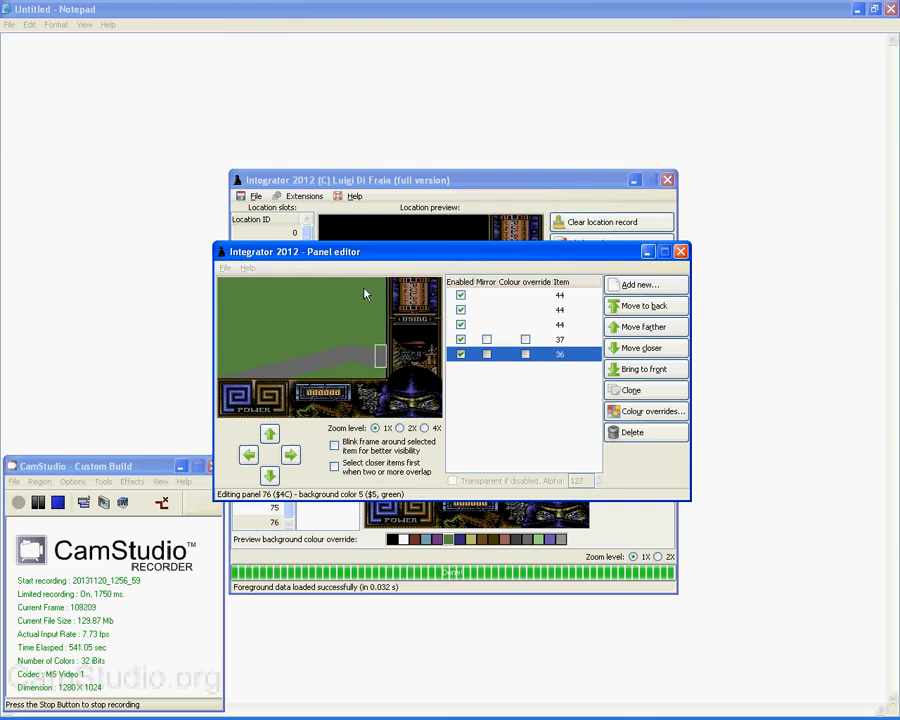
- Add the downward-sloping strip, panel 43, and place it over the middle of the path
click(640, 284)
click(486, 158)
double_click(577, 208)
drag(250, 302, 372, 385)
click(338, 328)
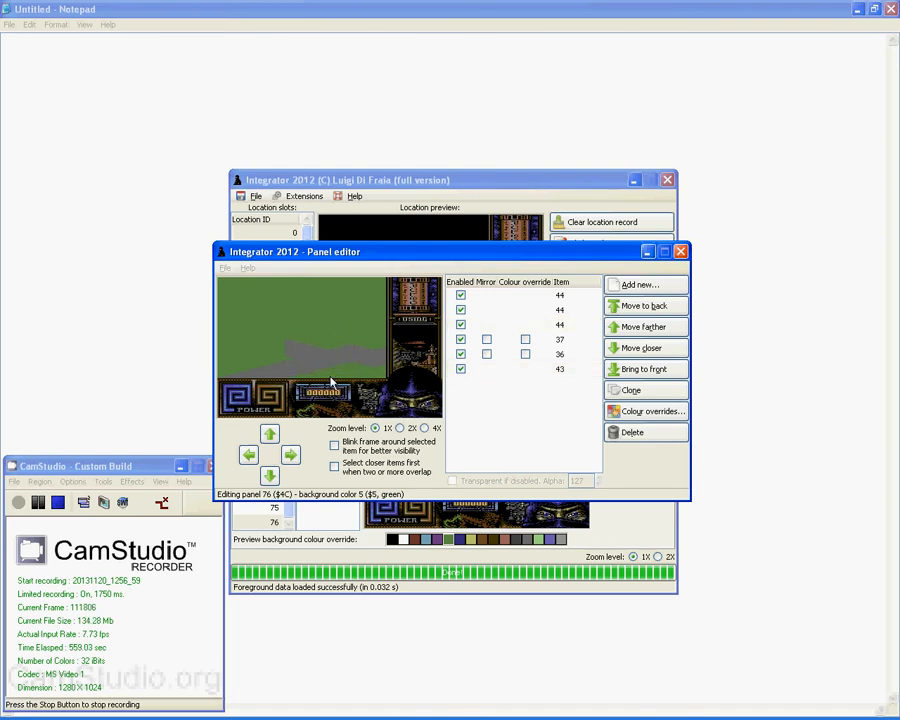
- Add a second panel 43 strip and place it below the path at the play area's lower edge
click(628, 284)
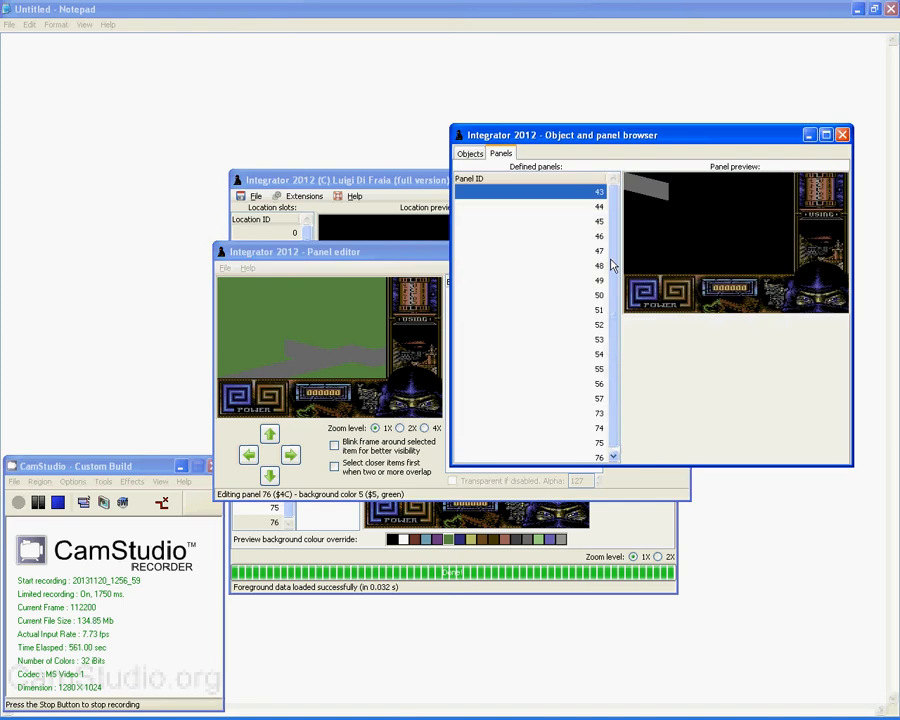
double_click(598, 192)
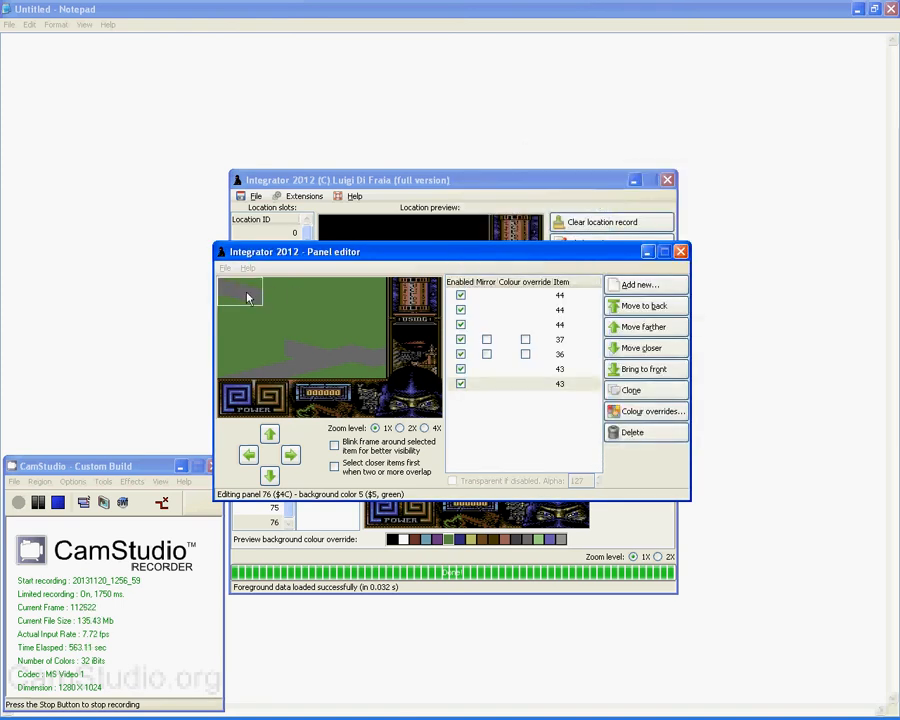
drag(328, 374, 352, 398)
drag(329, 350, 316, 376)
click(345, 368)
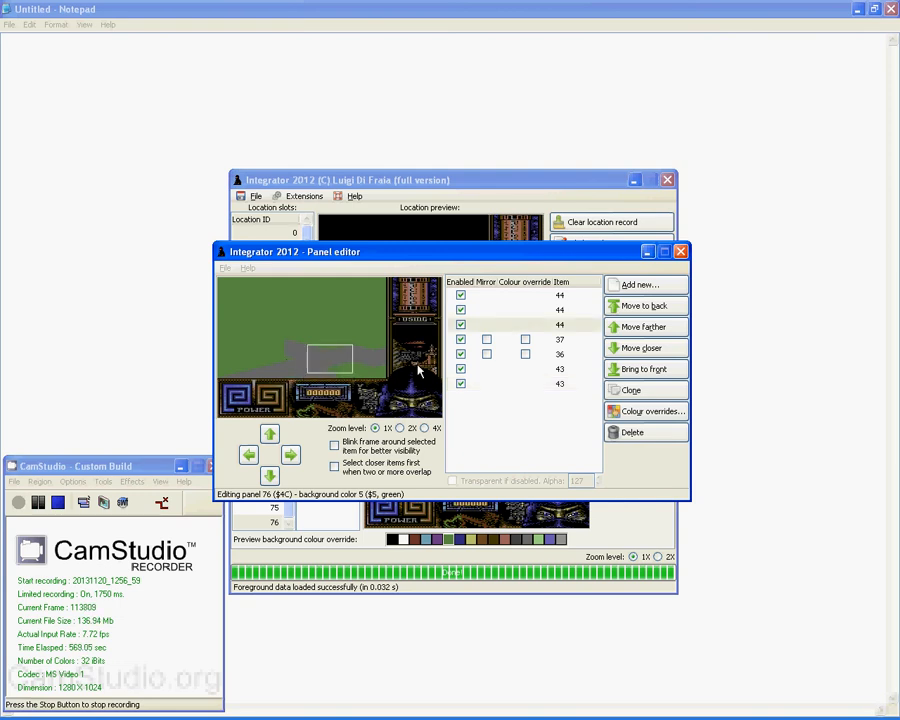
click(328, 375)
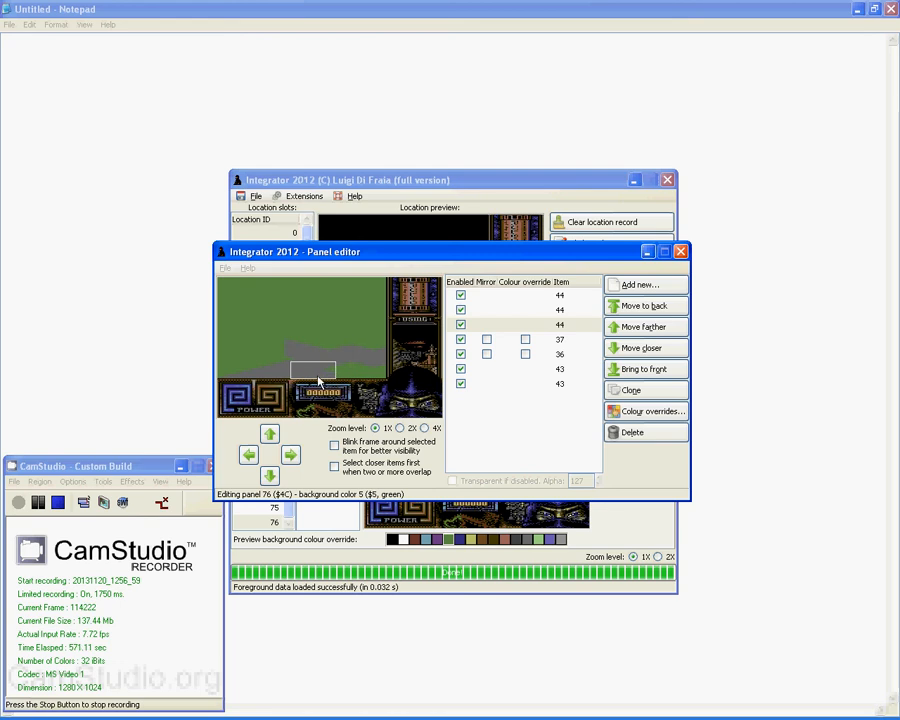
- Add another object 37 and use it to extend the lower strip along the play area's bottom edge
click(640, 285)
click(459, 157)
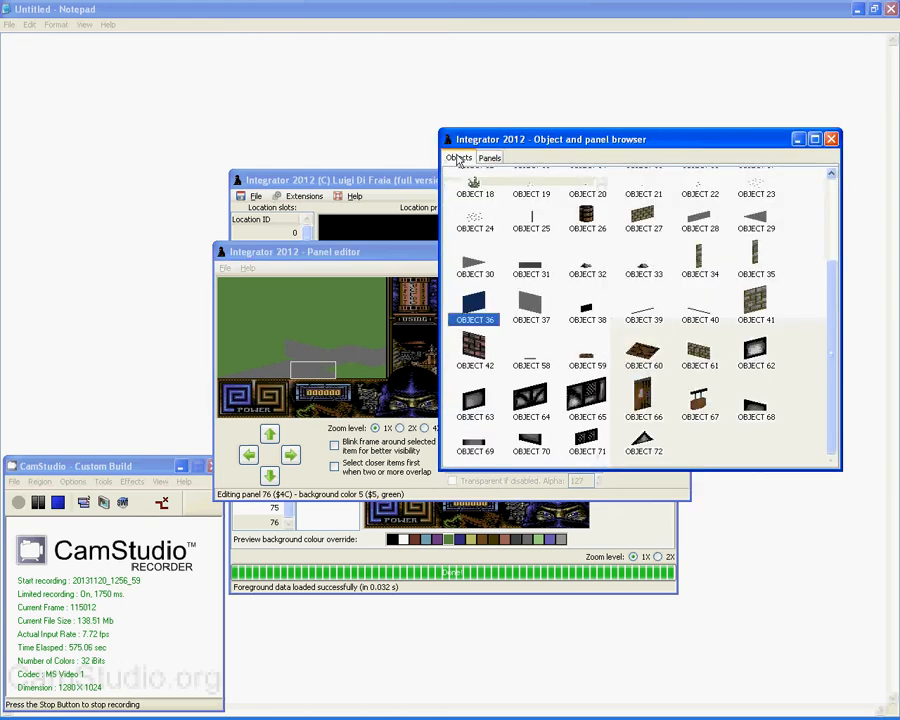
click(529, 312)
double_click(529, 312)
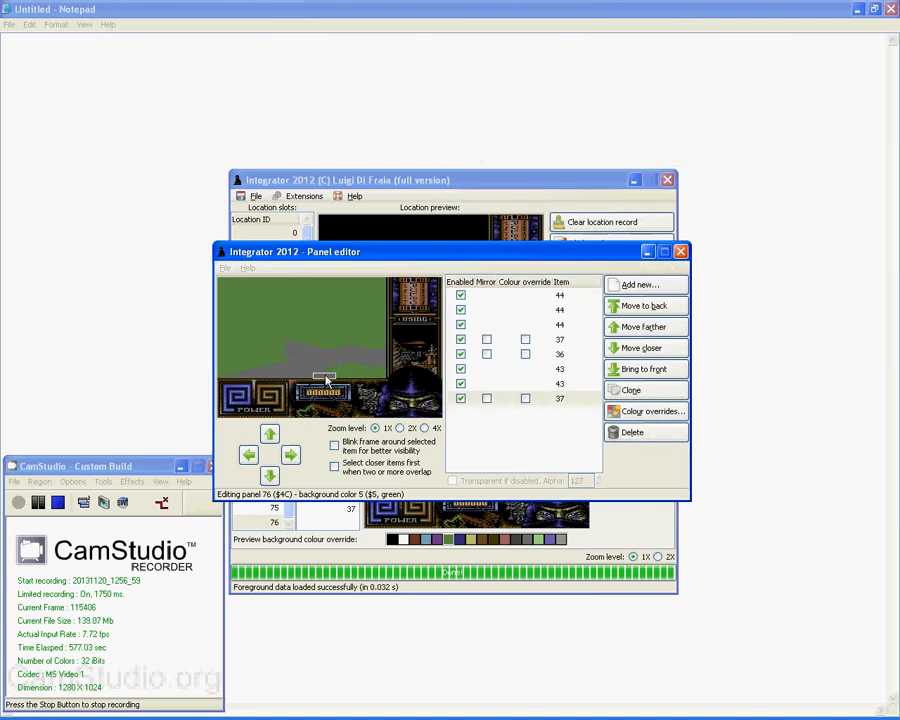
click(400, 386)
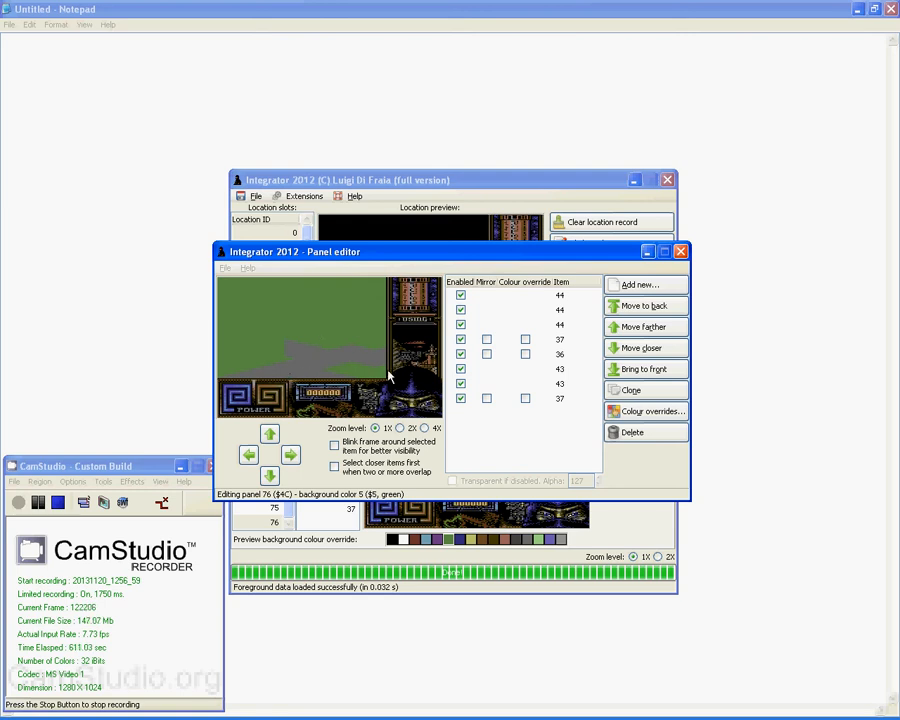
- Add the brick wall section, panel 74, and place it above the right-hand part of the path
click(641, 286)
click(492, 156)
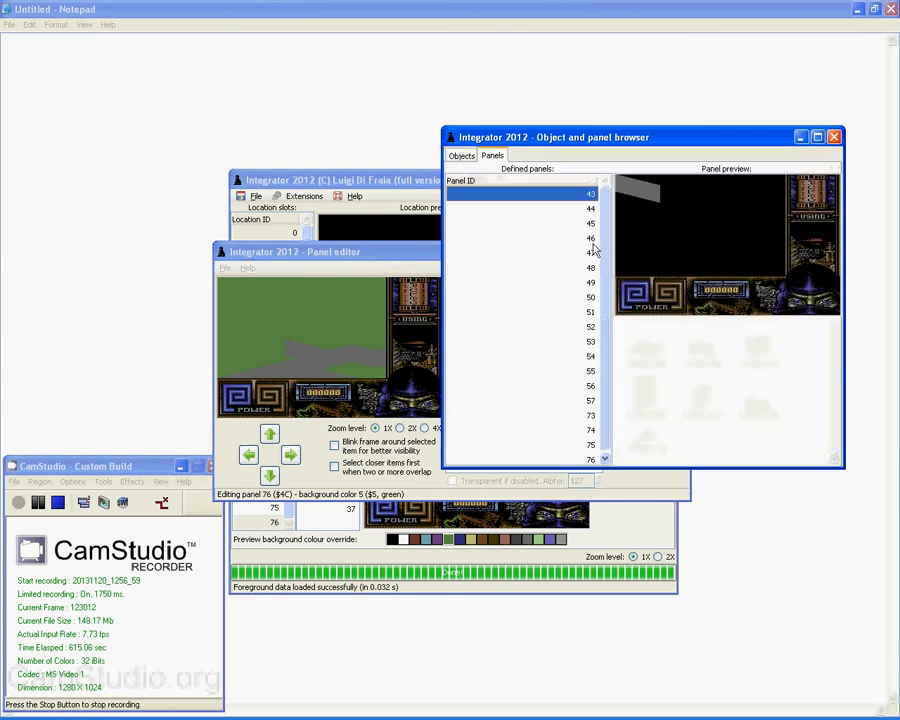
click(590, 427)
key(Up)
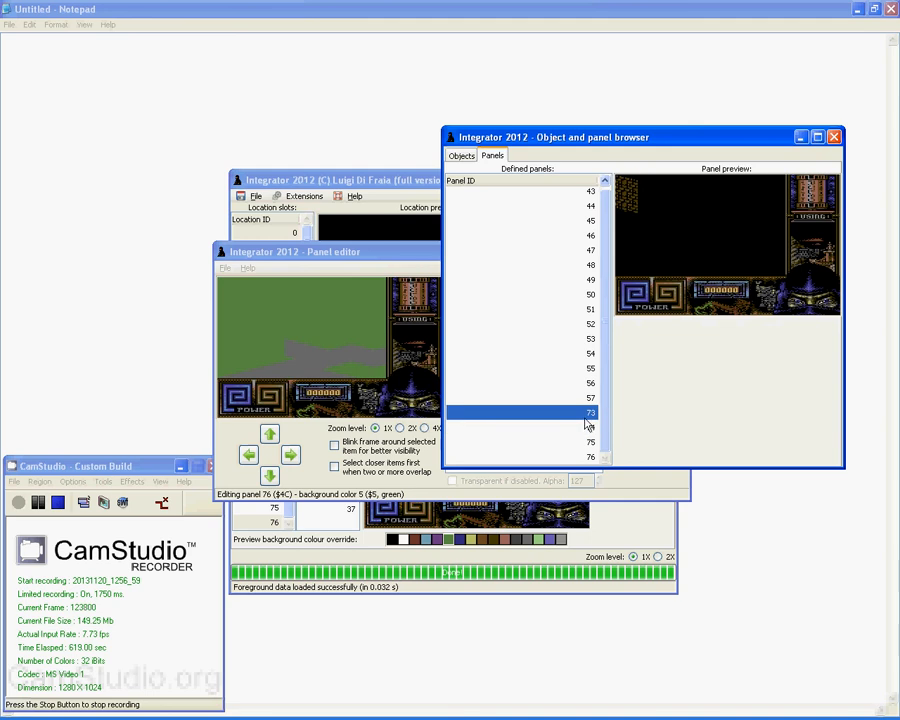
click(586, 428)
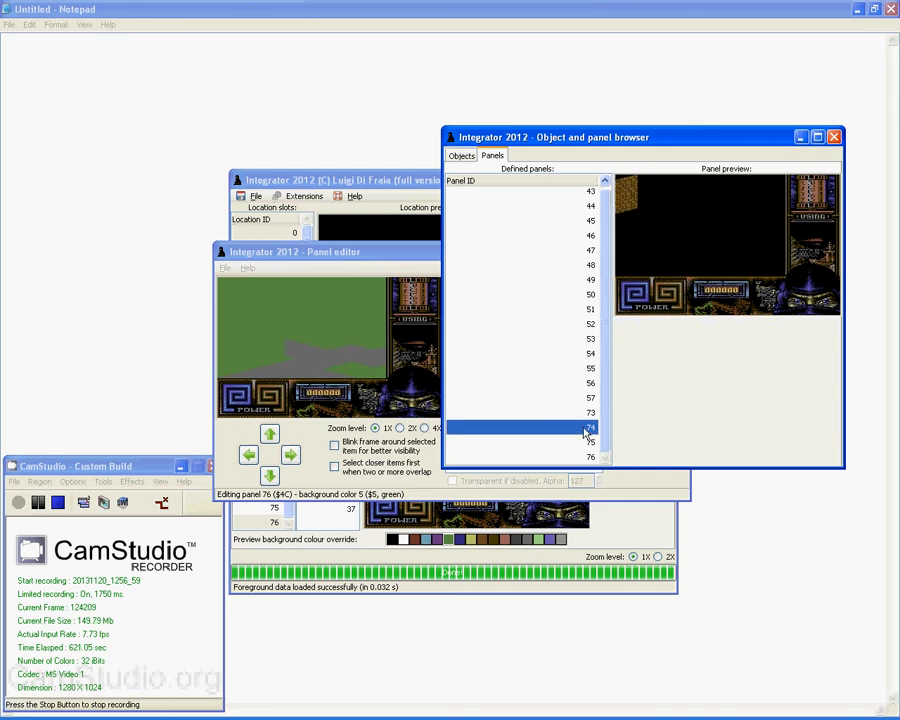
double_click(586, 427)
mouse_move(243, 305)
mouse_down()
mouse_move(325, 335)
mouse_move(360, 320)
mouse_move(352, 330)
mouse_move(366, 331)
mouse_up()
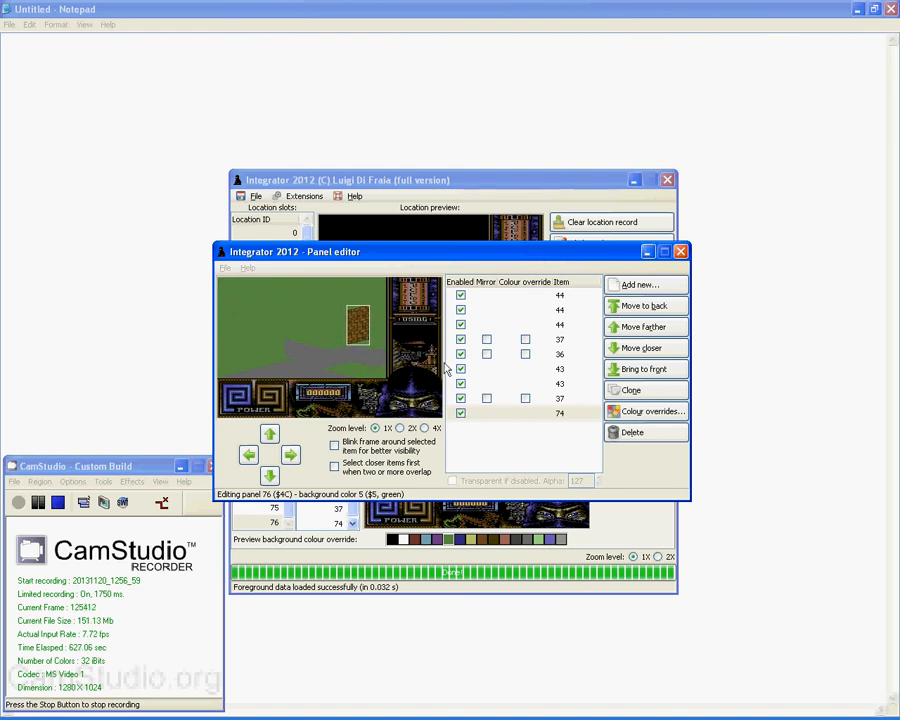
- Clone the panel 74 wall section and line it up against the first one's left side as a continuous wall
click(656, 394)
mouse_move(237, 311)
mouse_down()
mouse_move(306, 340)
mouse_move(352, 328)
mouse_move(341, 338)
mouse_up()
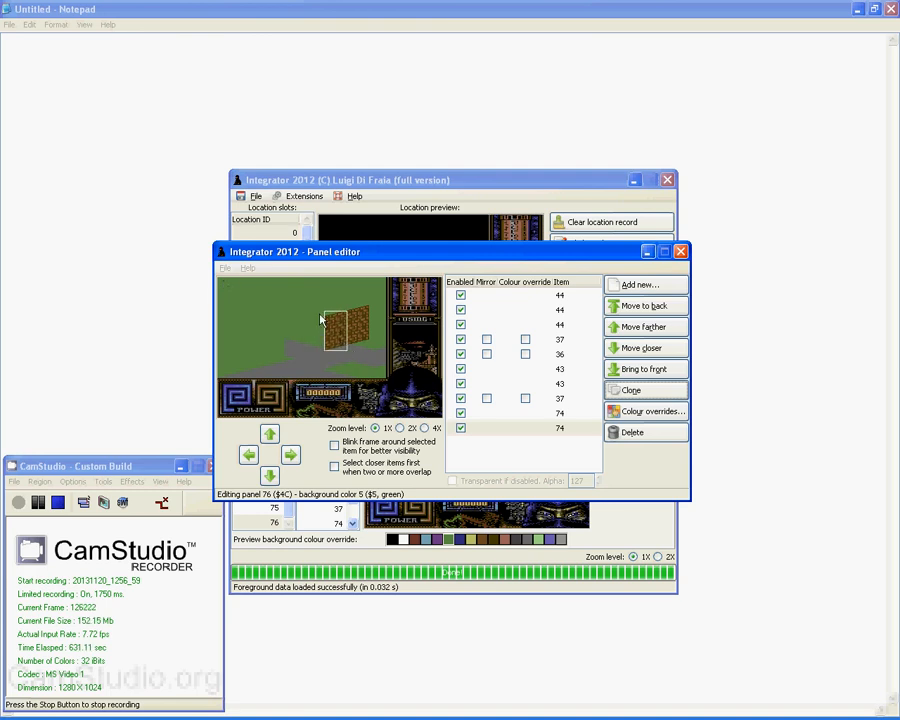
click(357, 331)
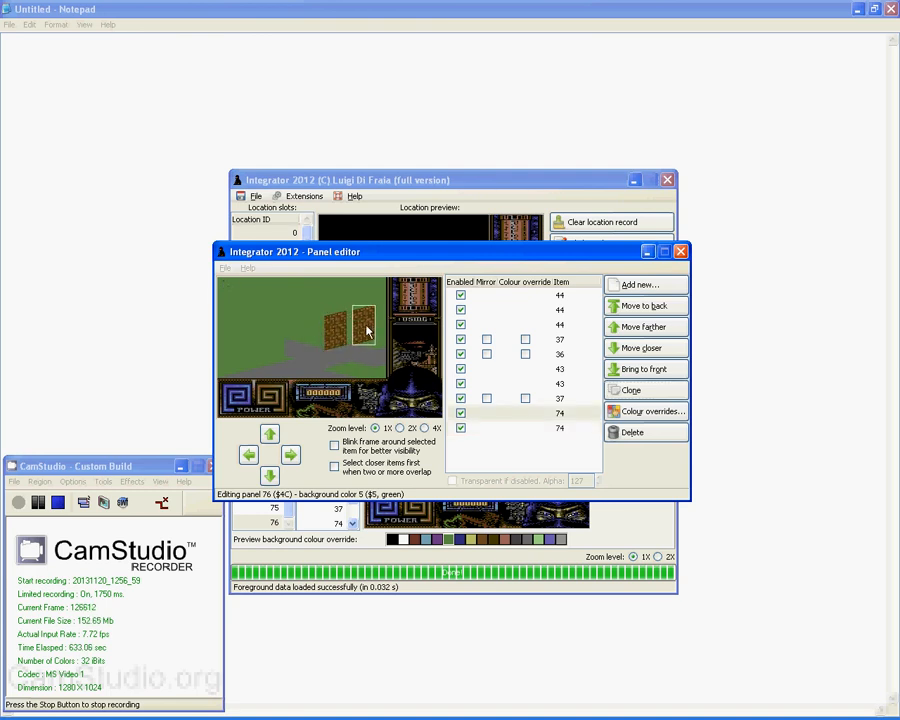
click(346, 338)
click(362, 359)
click(348, 332)
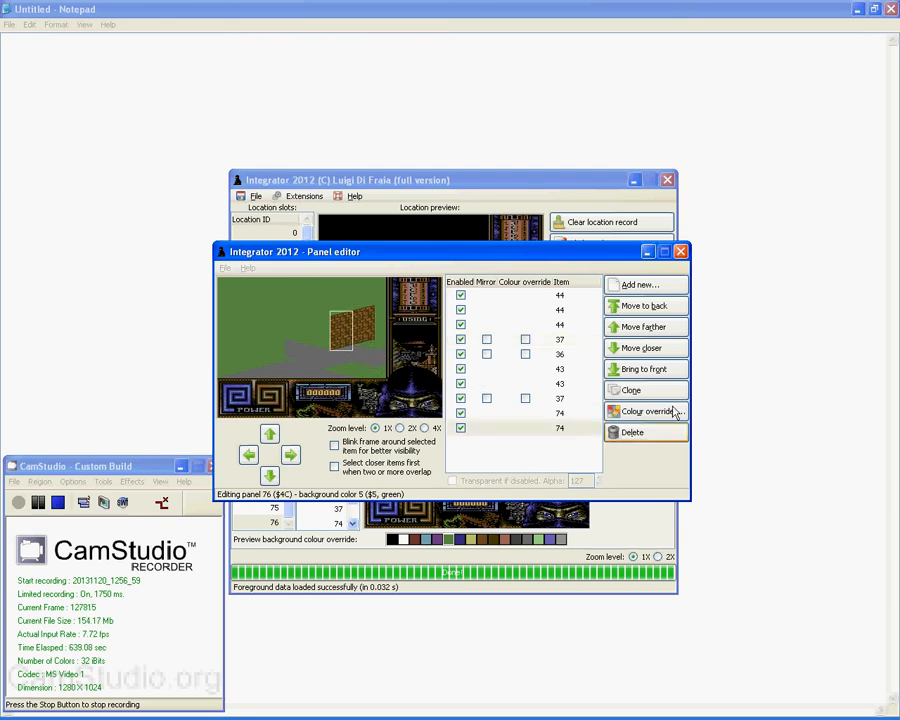
- Add the wooden door, object 66, and place it on the brick wall
click(642, 285)
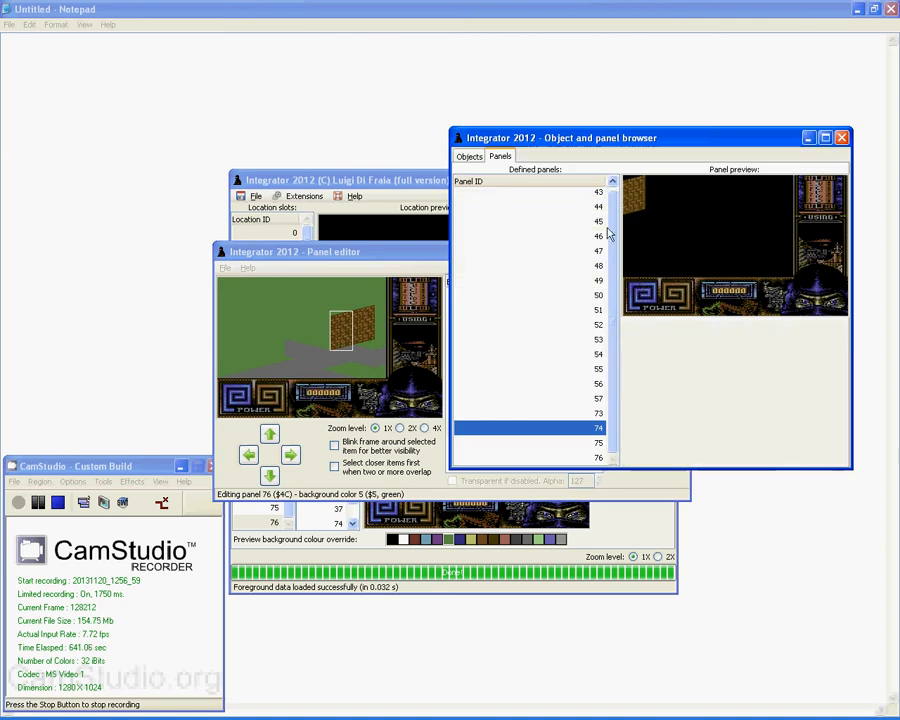
click(470, 157)
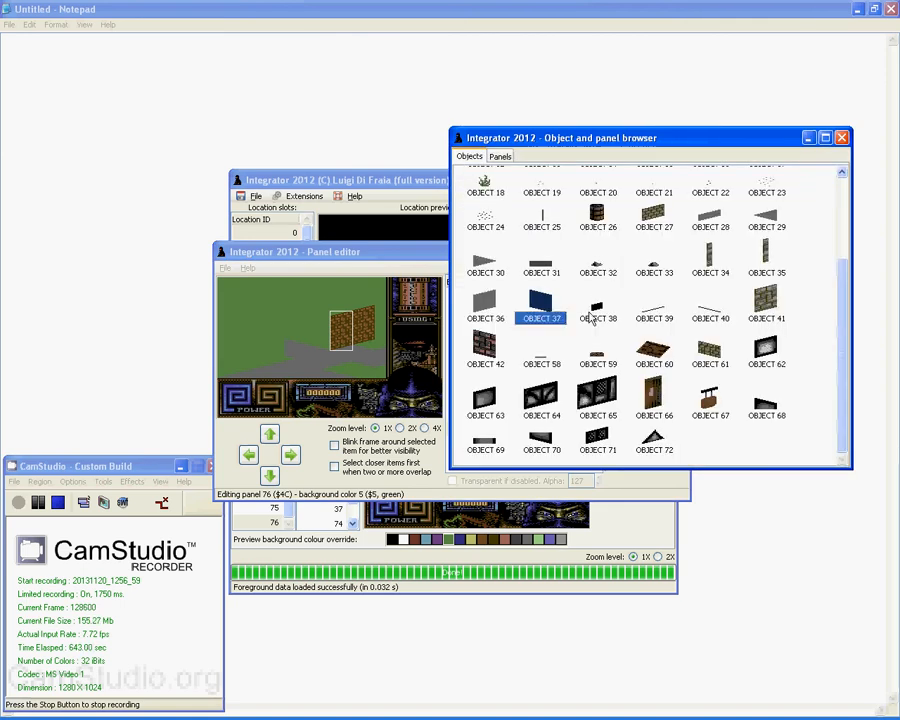
double_click(654, 398)
drag(352, 350, 367, 335)
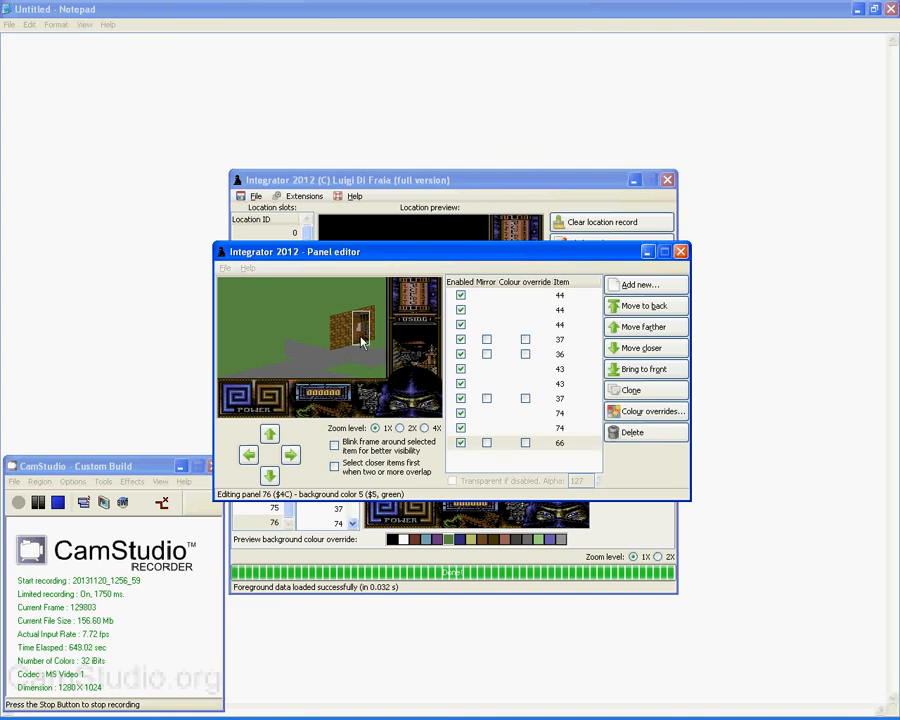
drag(352, 343, 358, 341)
- Shift the path, both wall sections and the door to the left, and raise the wall and door slightly
click(314, 363)
drag(313, 360, 336, 338)
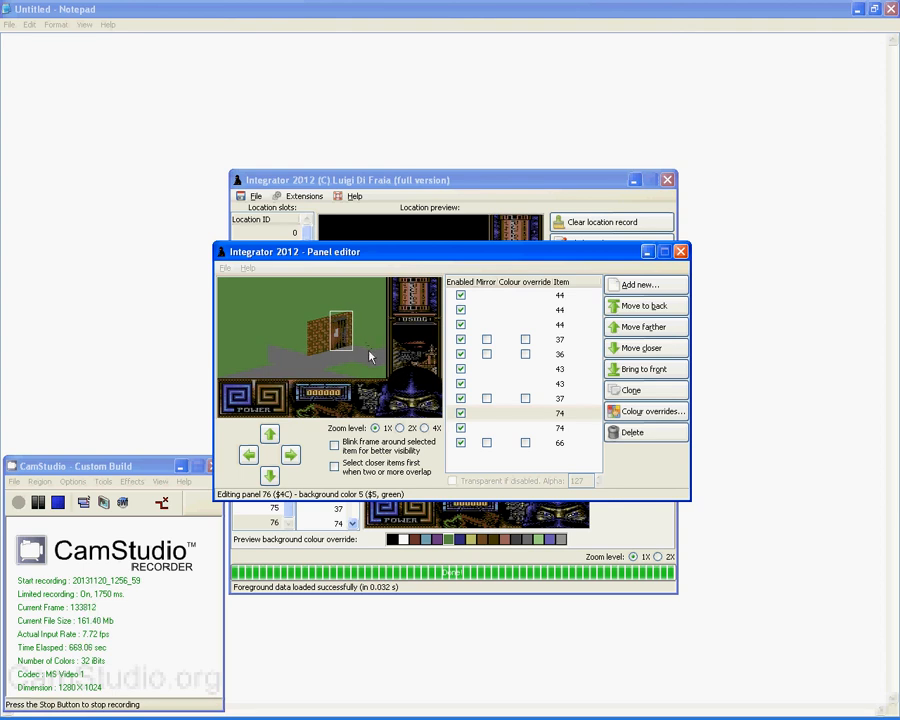
drag(338, 341, 322, 345)
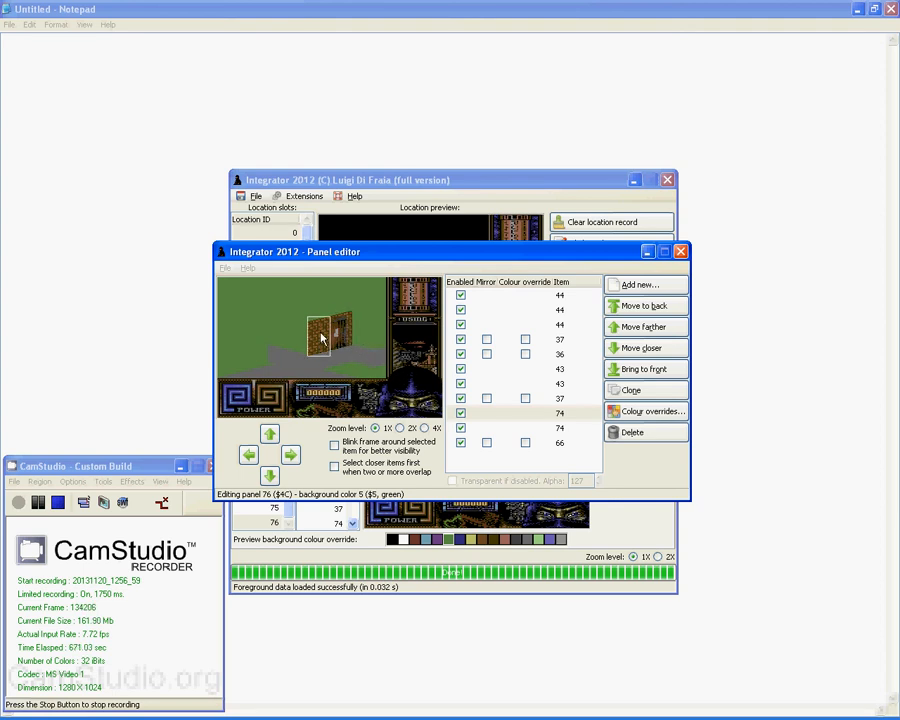
click(342, 332)
click(350, 325)
click(339, 338)
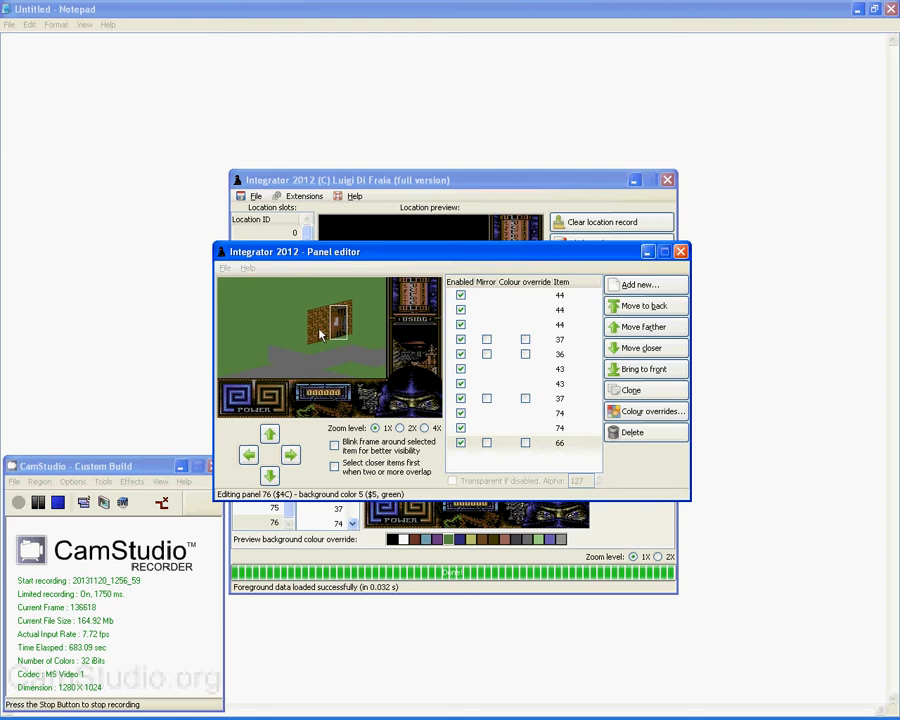
- Realign both panel 74 wall sections slightly lower and further left, and centre the door across their joint
click(321, 334)
drag(321, 334, 316, 338)
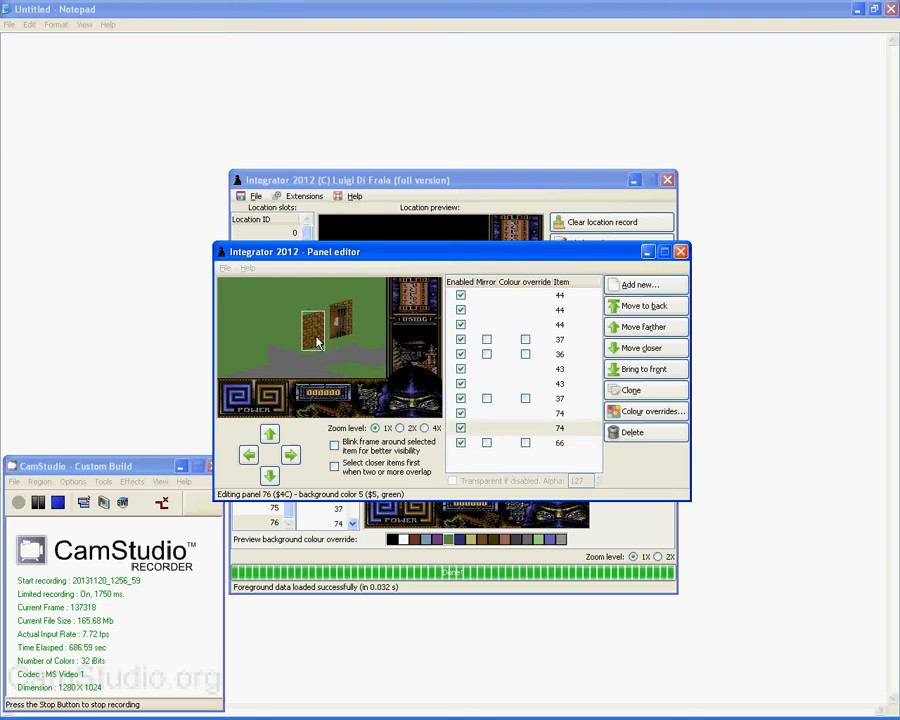
click(340, 335)
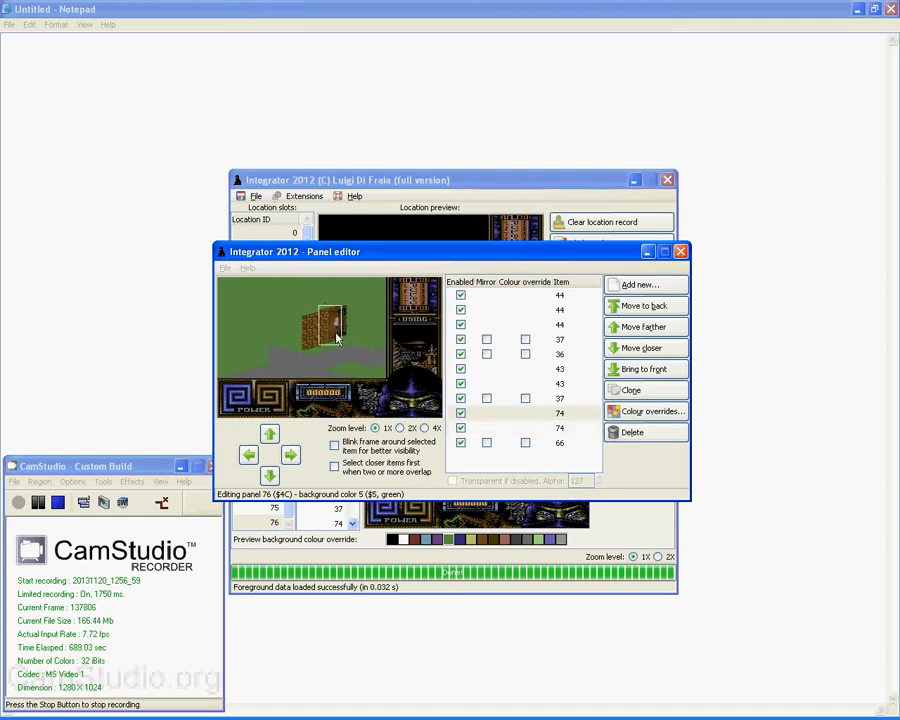
drag(340, 335, 325, 336)
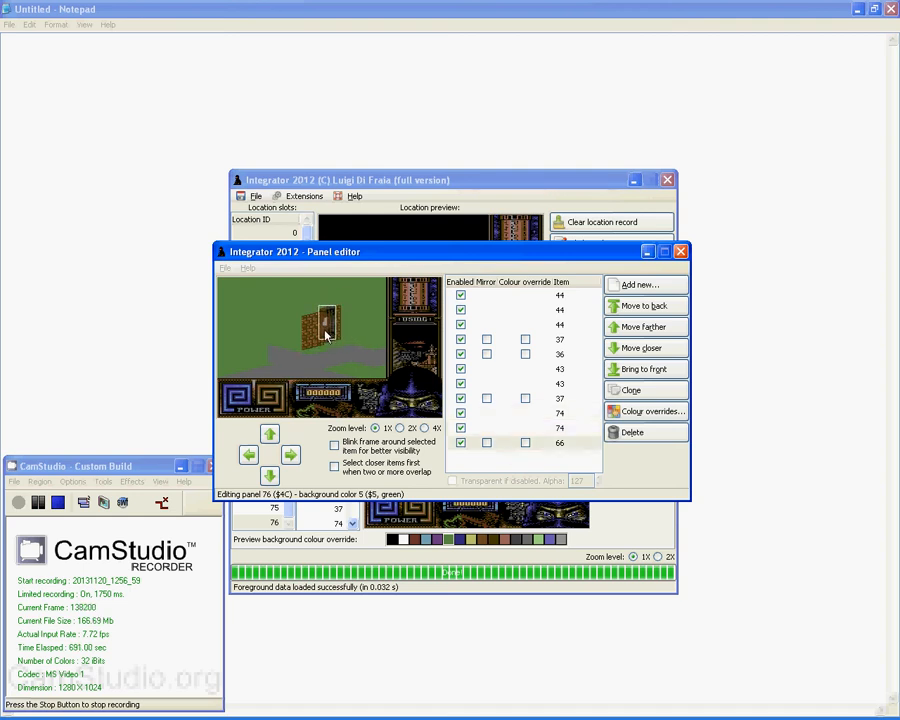
click(340, 334)
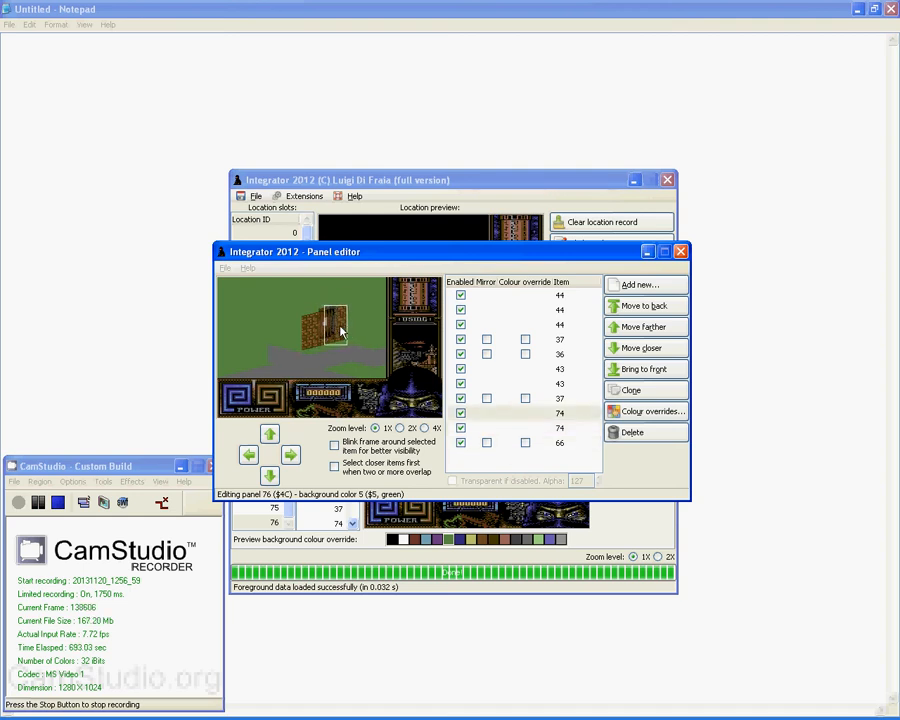
click(322, 330)
- Add the grey sloping strip, object 28, and place it on the grass left of the brick wall
click(341, 360)
click(286, 358)
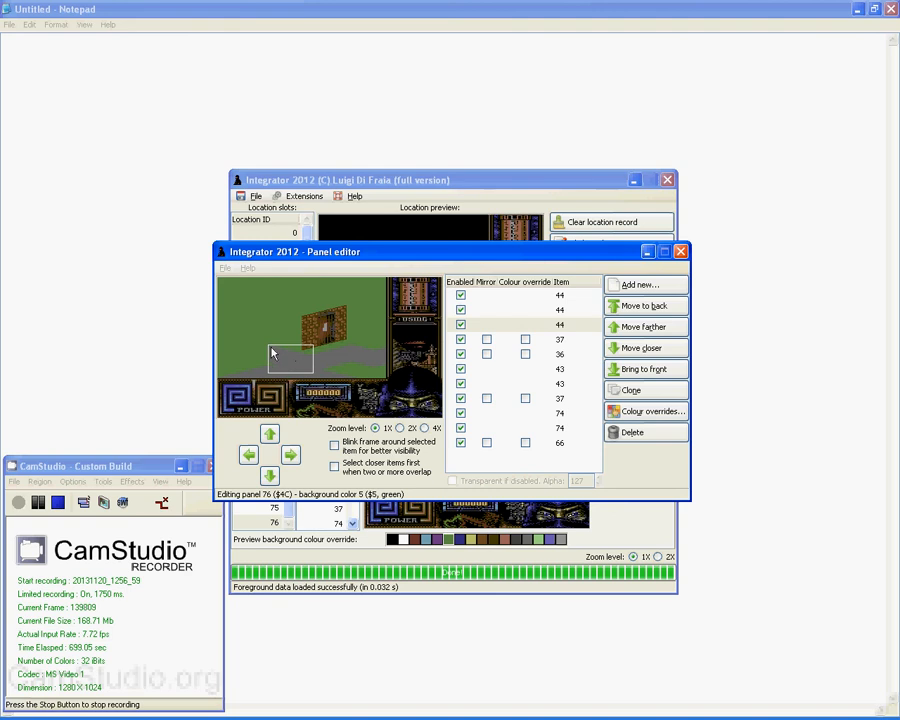
click(640, 284)
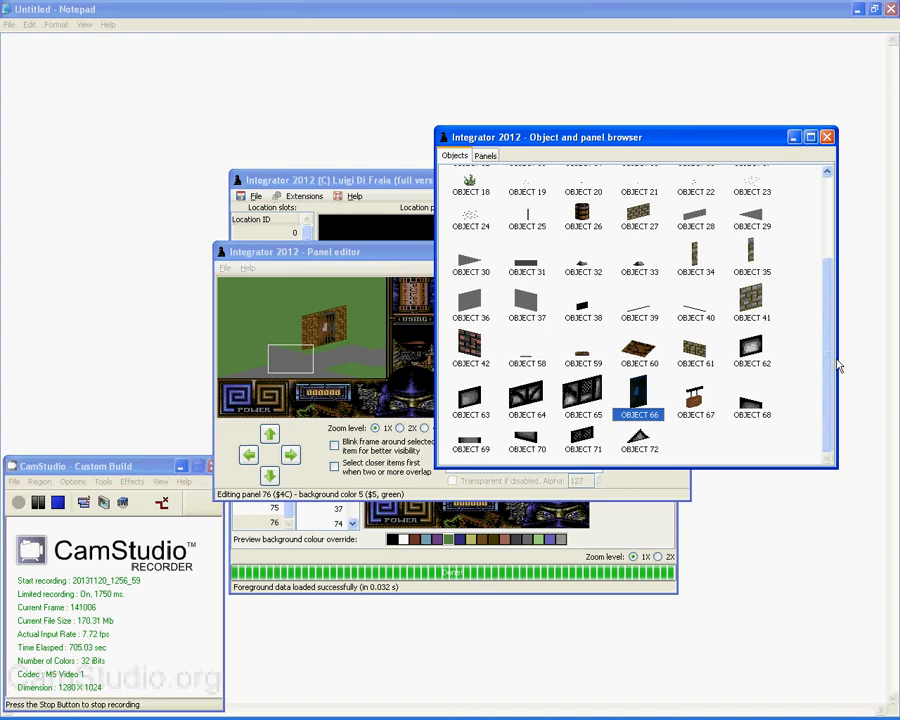
scroll(832, 283, up, 2)
drag(832, 283, 830, 319)
double_click(703, 296)
drag(304, 360, 269, 309)
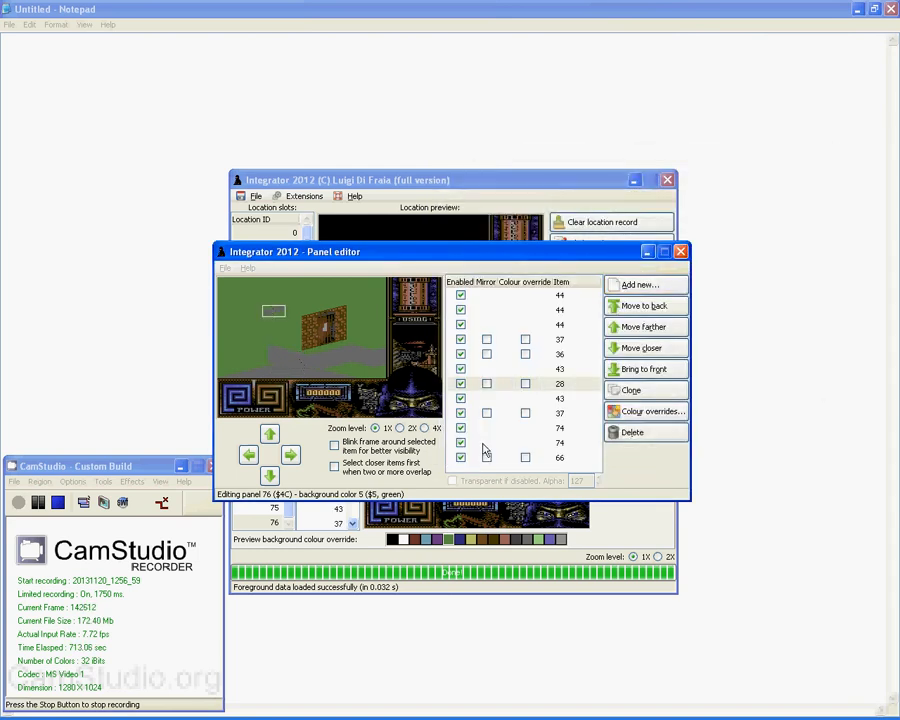
- Mirror object 28, place it below the door and clone the mirrored strip
click(486, 384)
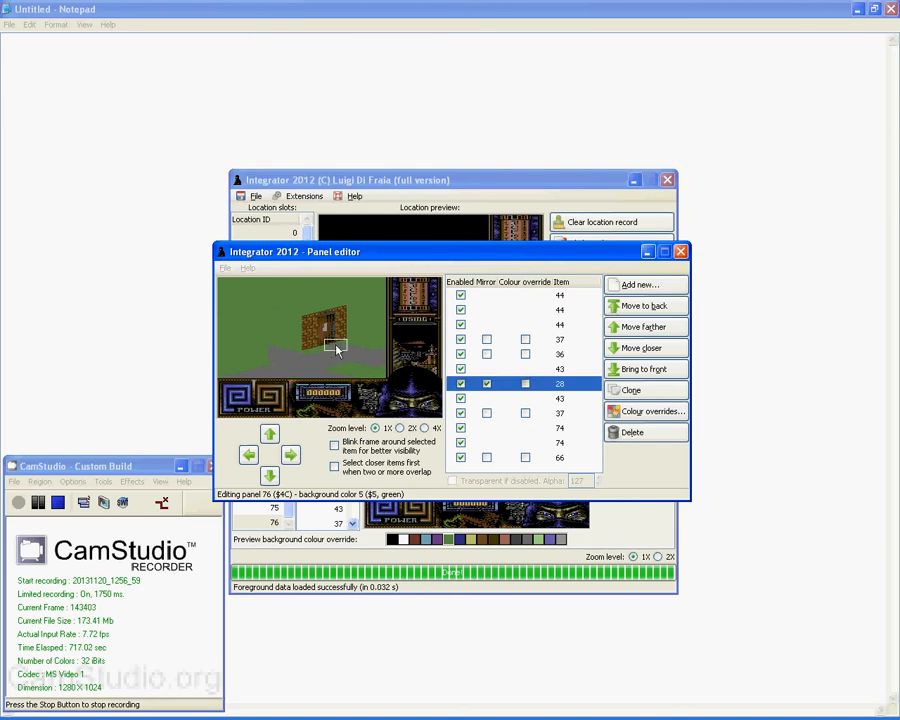
click(631, 390)
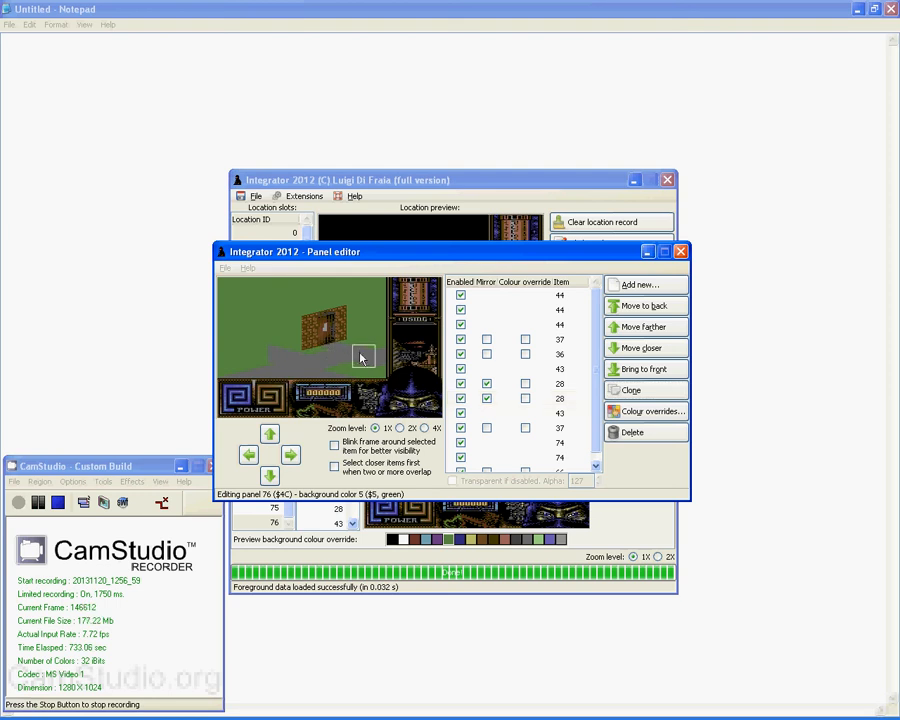
click(340, 355)
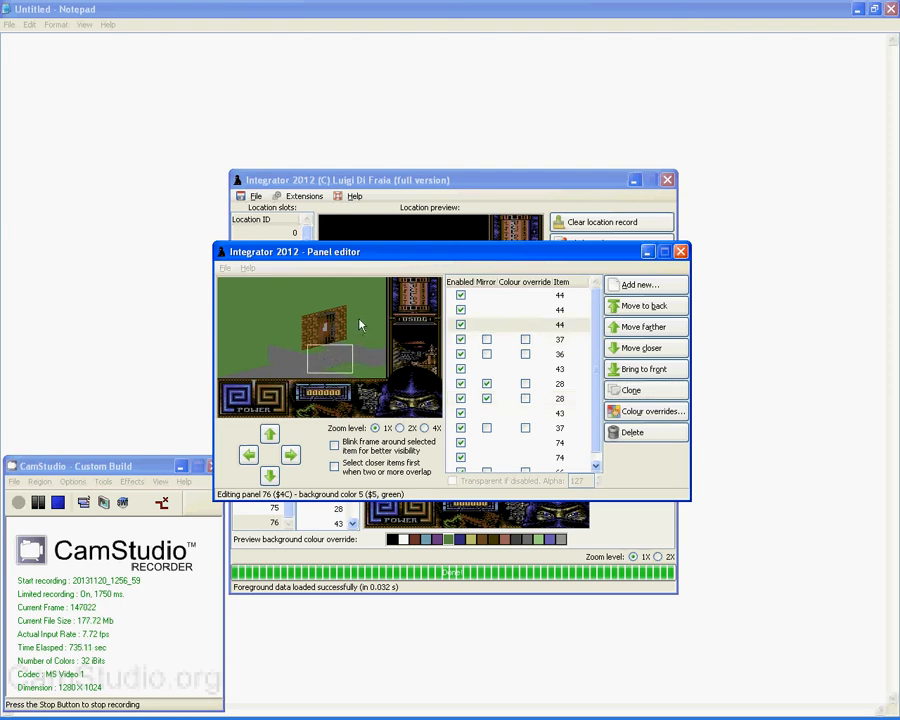
- Add panel 73 against the front wall's left edge and clone it to extend the side wall further left
click(366, 334)
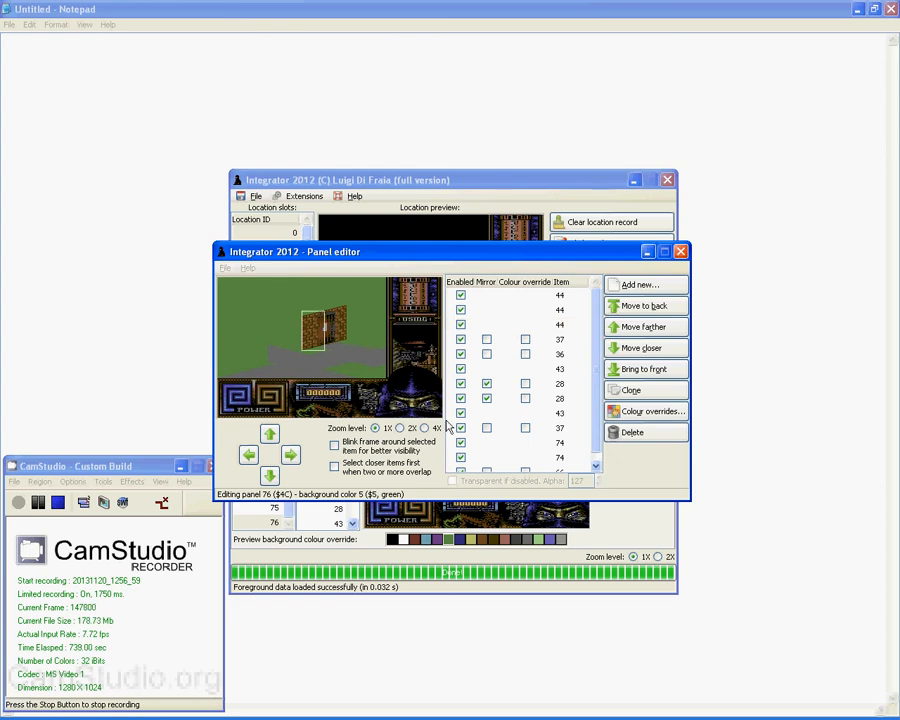
scroll(555, 462, down, 1)
click(558, 465)
click(640, 283)
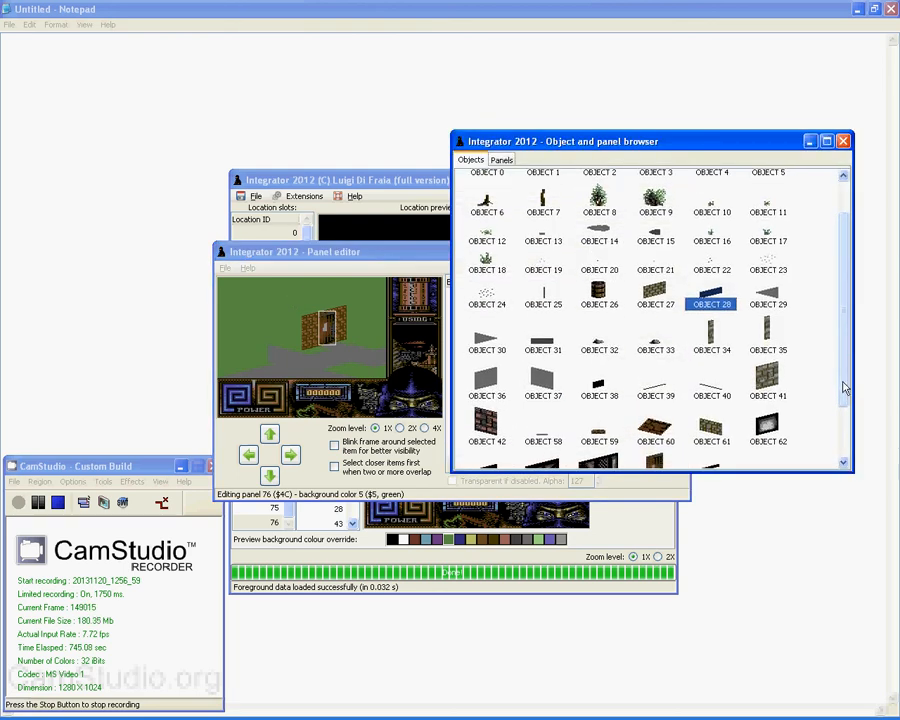
click(501, 160)
click(594, 446)
click(592, 419)
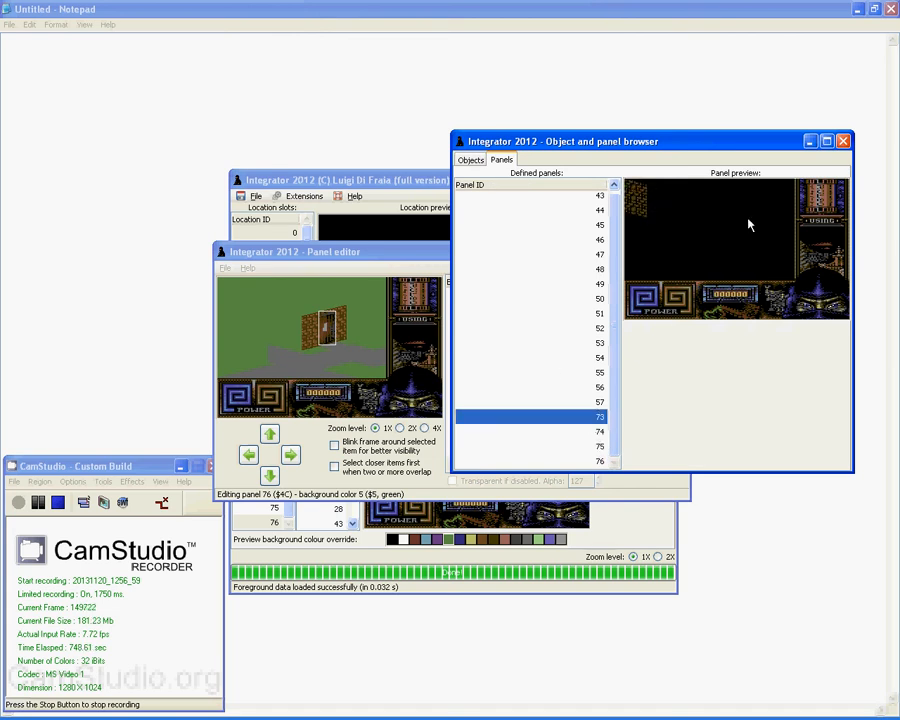
double_click(562, 418)
drag(237, 306, 292, 340)
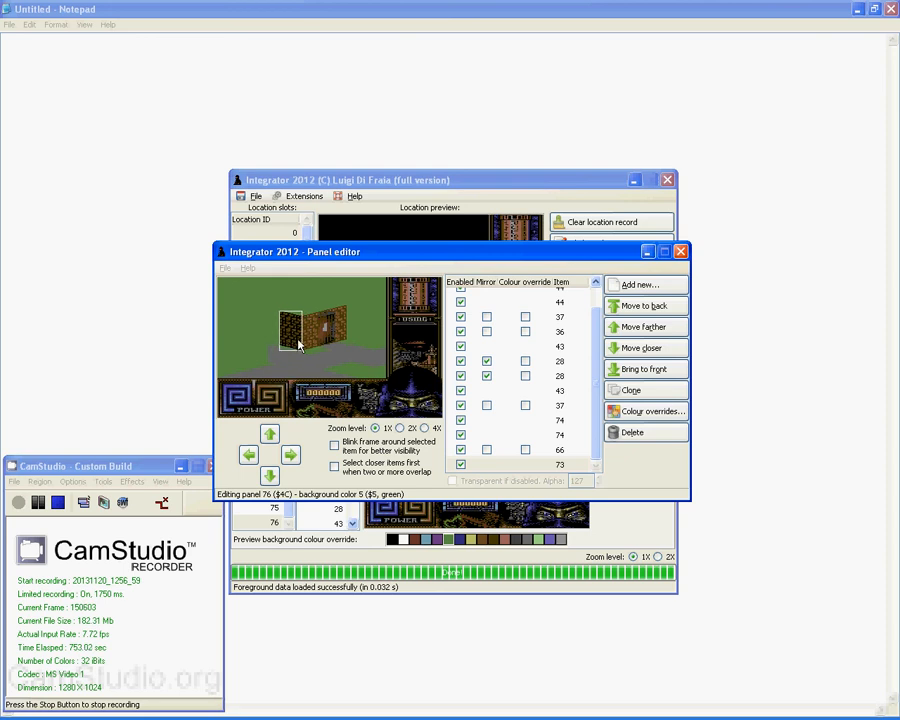
click(631, 390)
drag(232, 305, 271, 329)
click(631, 390)
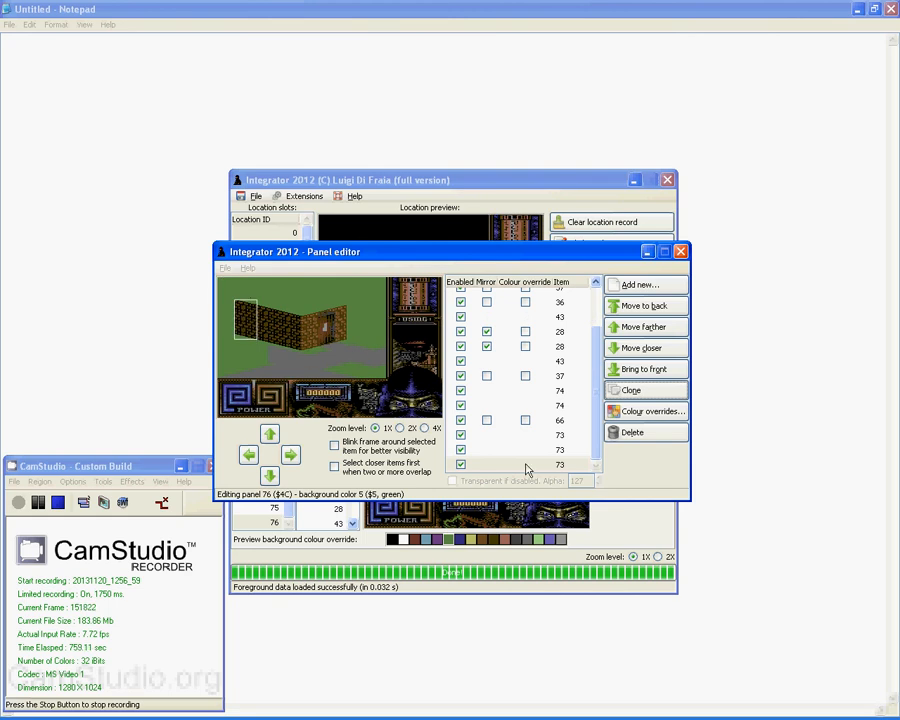
click(634, 433)
click(740, 472)
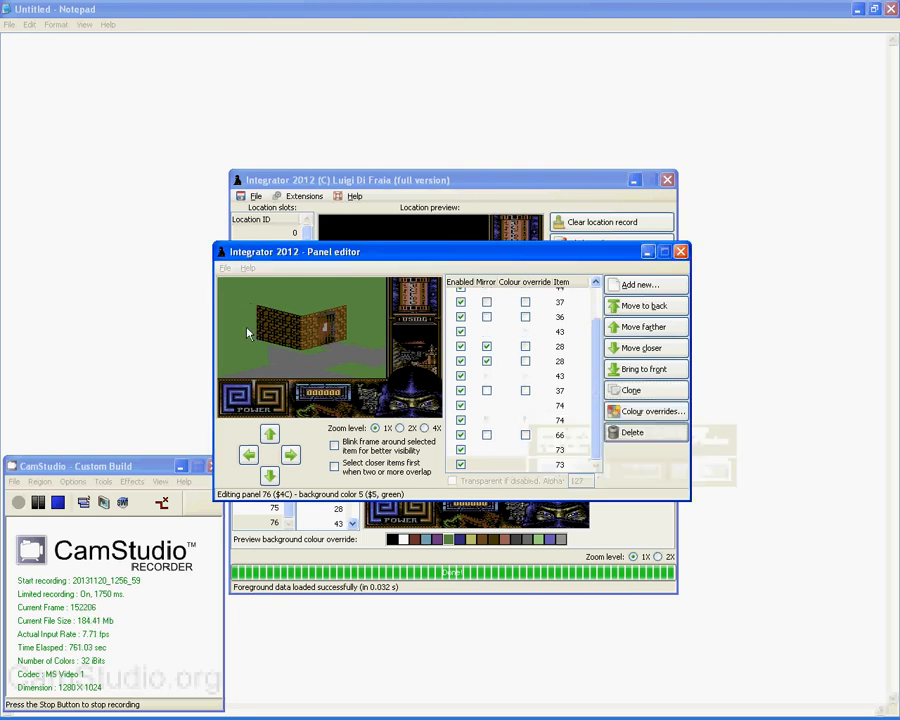
click(660, 288)
click(481, 151)
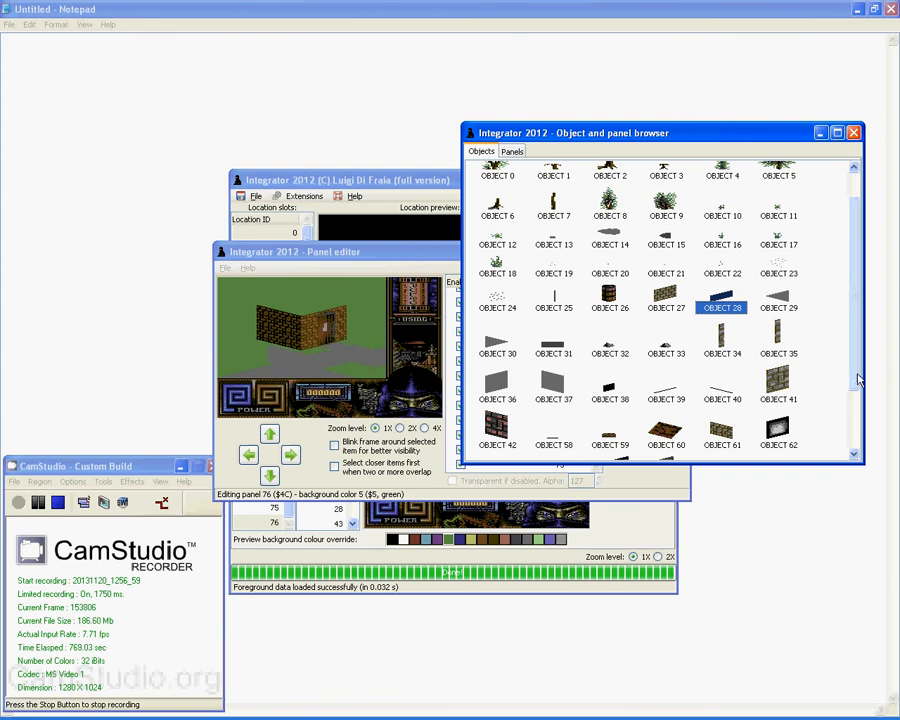
drag(858, 378, 858, 450)
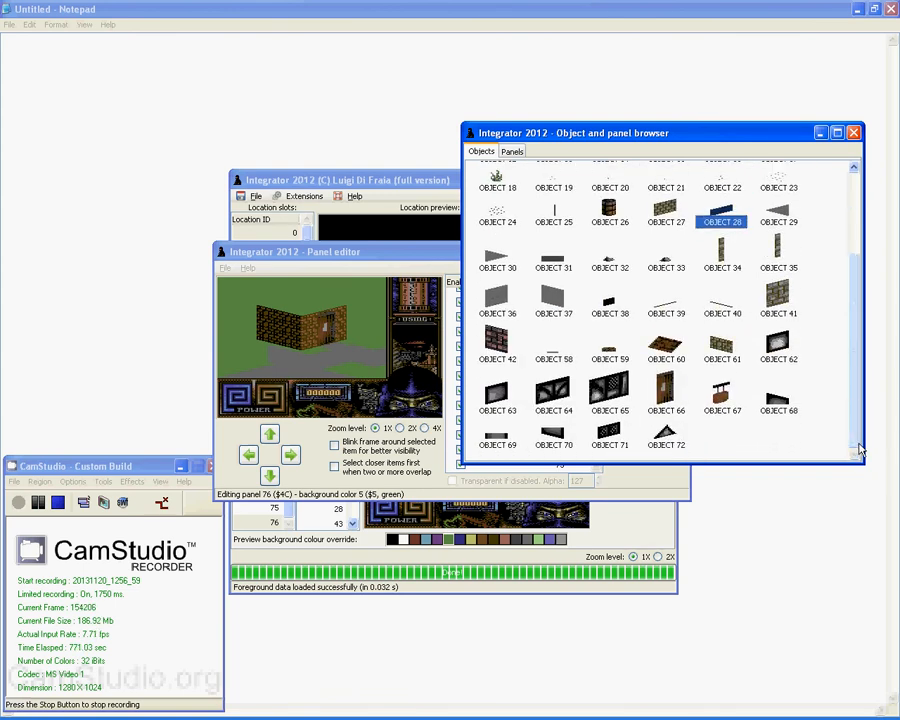
double_click(779, 252)
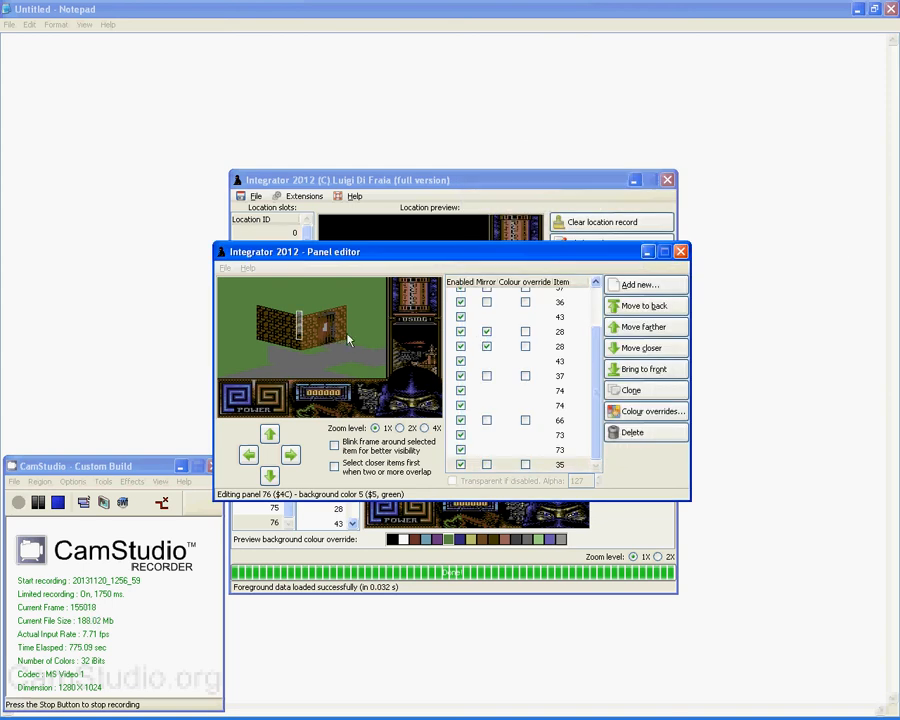
click(628, 433)
click(563, 472)
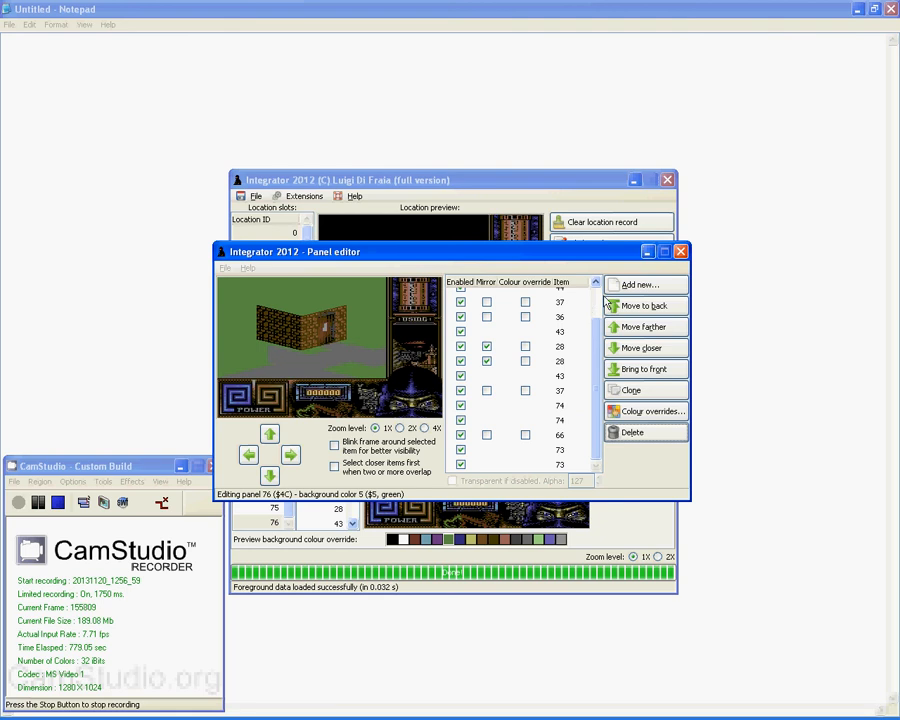
- Add the narrow post, object 35, mirror it and place it at the lower corner where the side and front walls meet
click(289, 341)
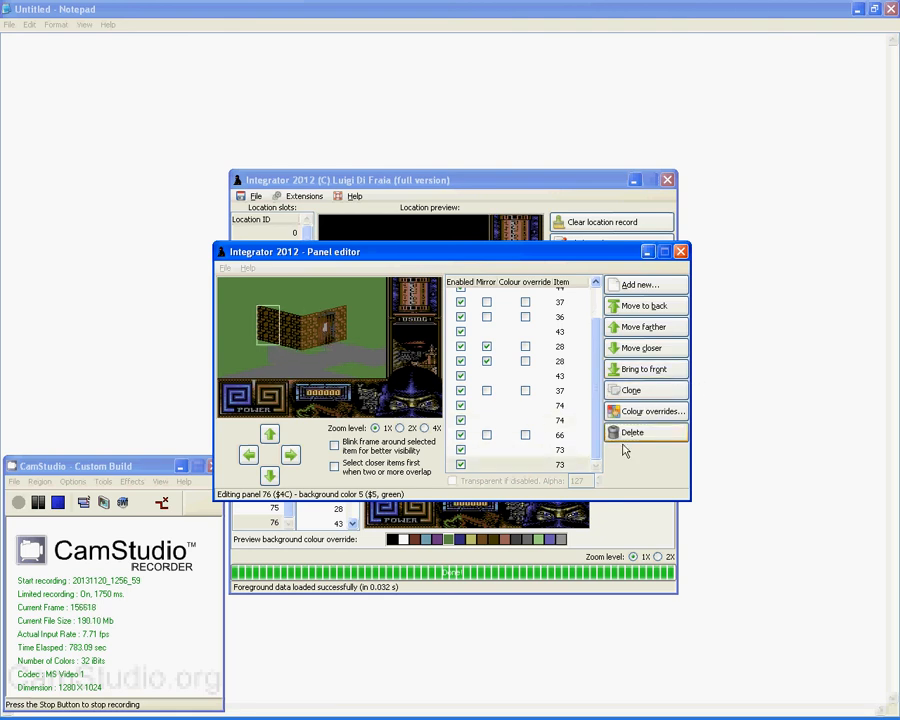
click(640, 285)
click(772, 284)
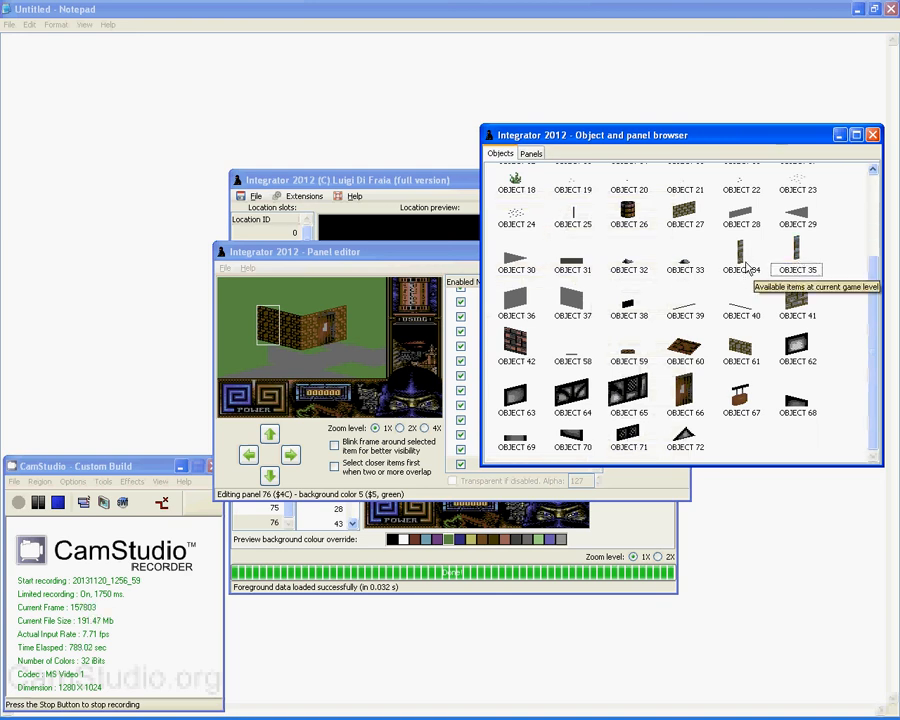
click(799, 257)
double_click(799, 257)
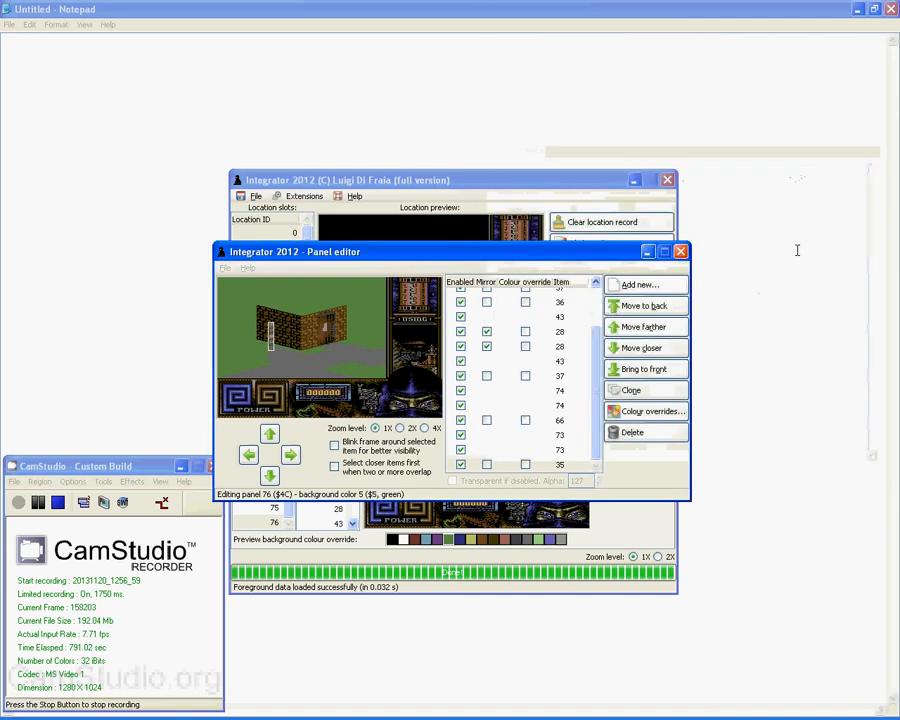
click(486, 464)
drag(275, 348, 303, 348)
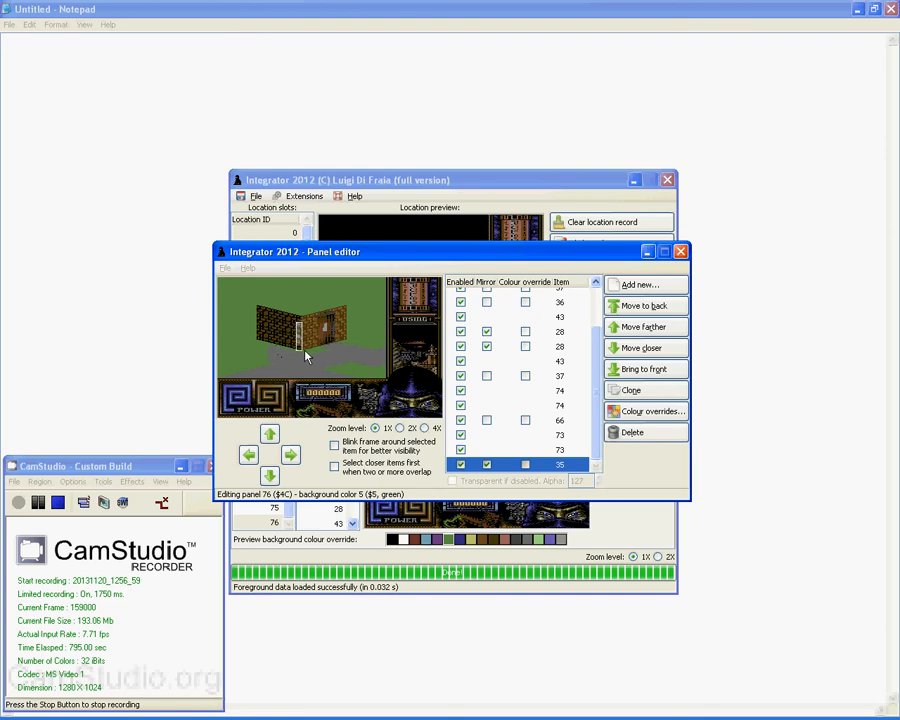
click(327, 370)
click(300, 352)
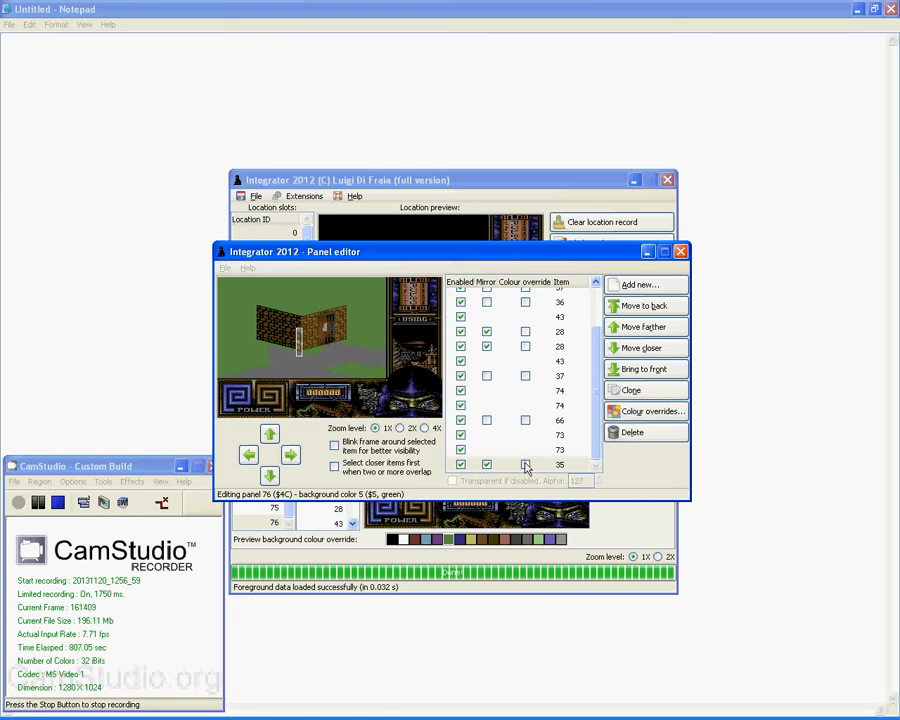
- Override the corner post's brown, grey and light grey colours with black
click(631, 415)
click(418, 344)
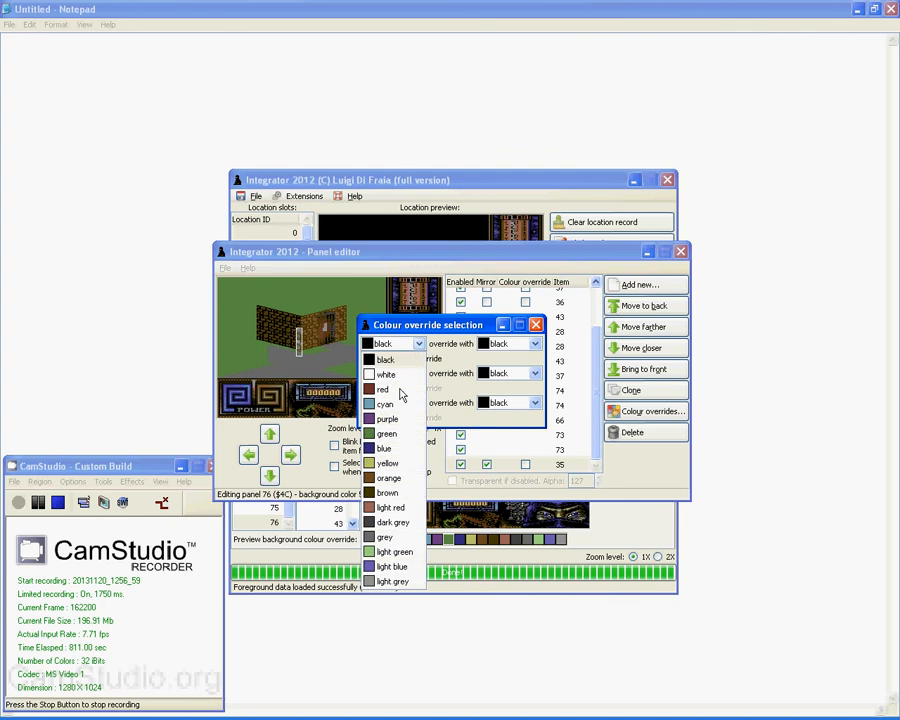
click(391, 494)
click(367, 358)
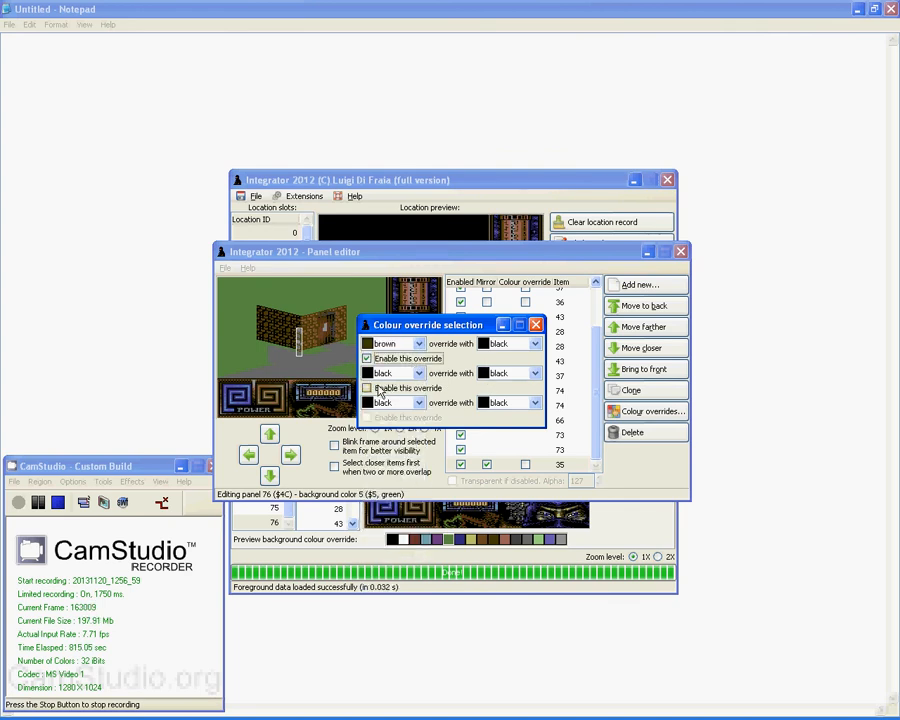
click(390, 373)
click(385, 566)
click(380, 388)
click(385, 403)
click(385, 639)
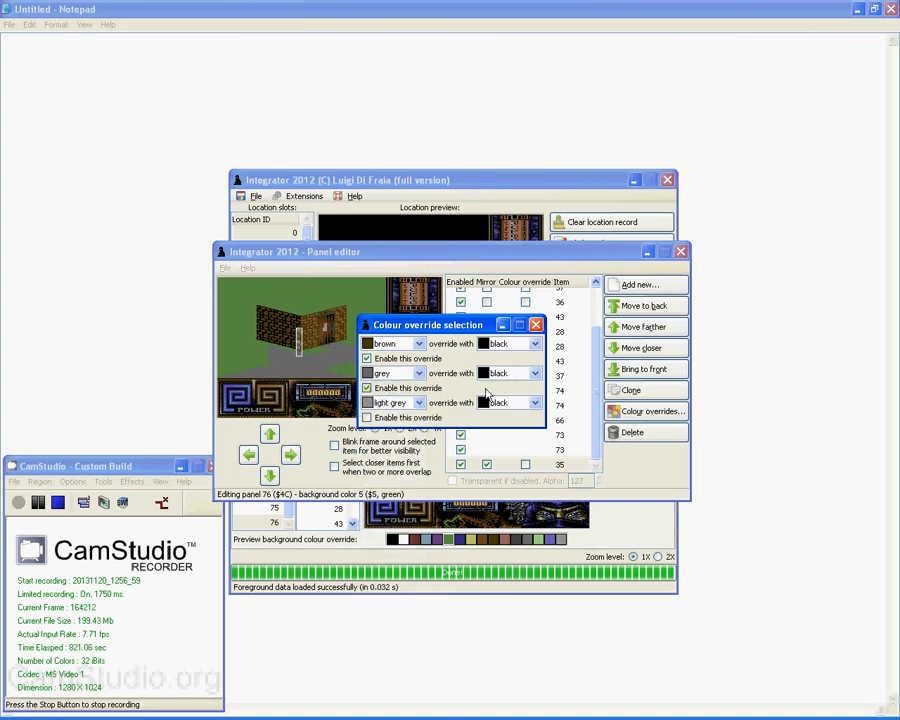
click(536, 325)
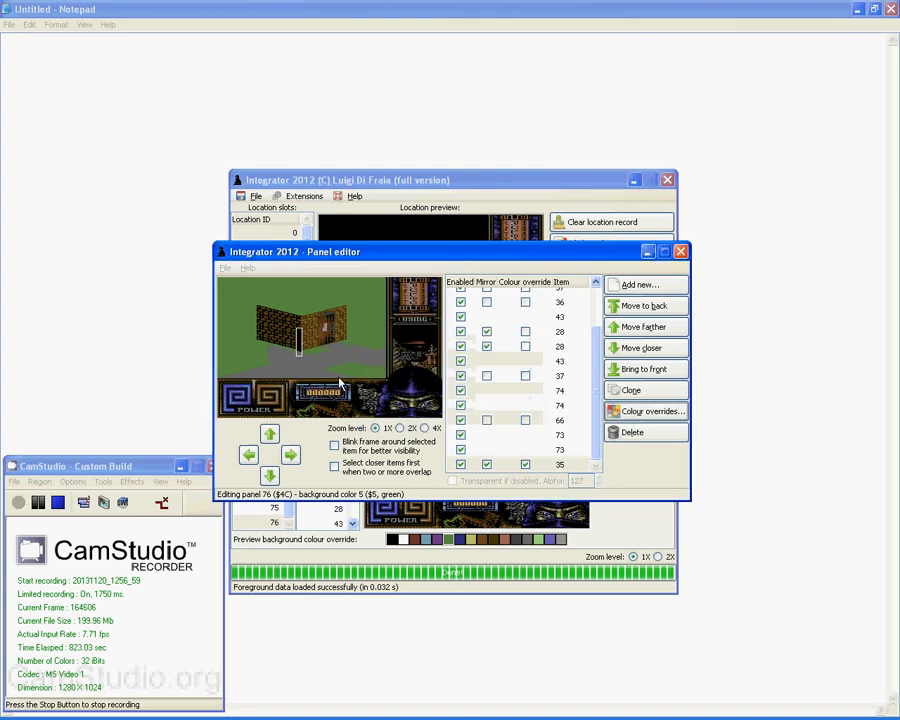
- Clone the black post twice, stacking the copies upward along the house corner to above the walls
click(638, 391)
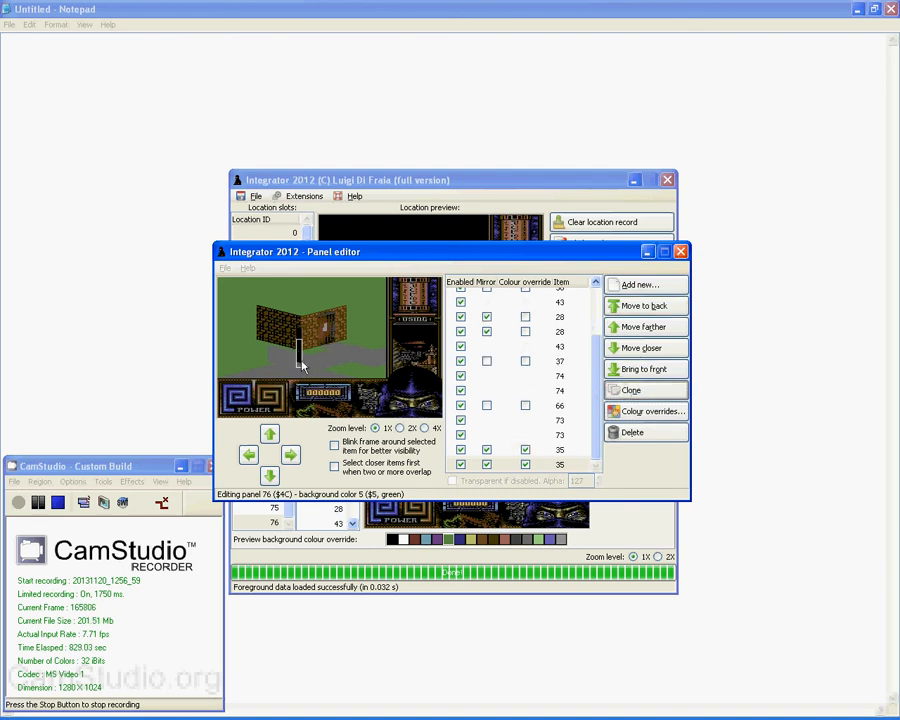
click(307, 346)
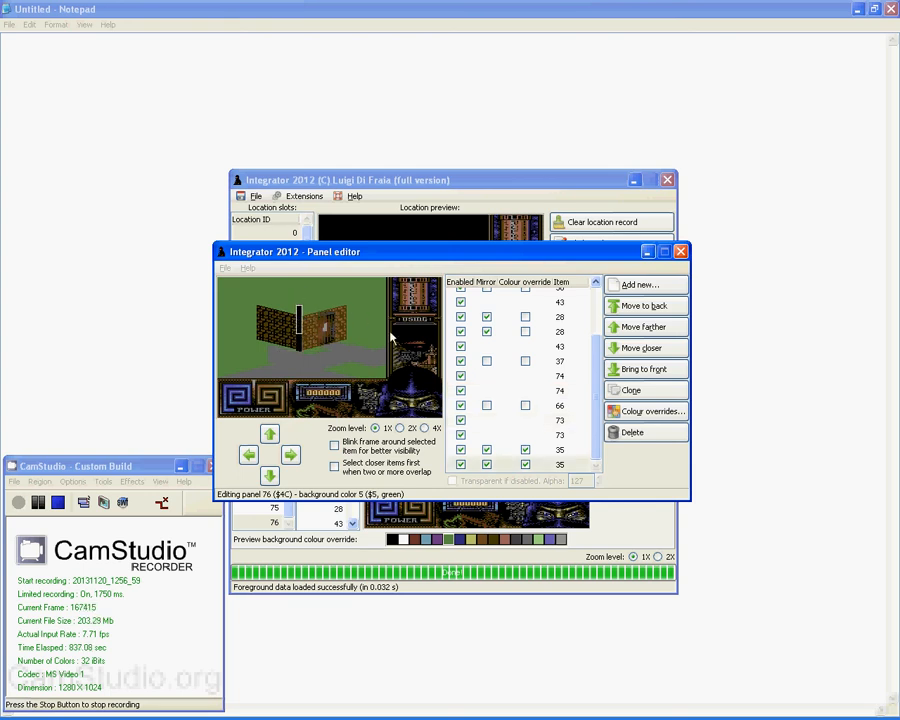
click(670, 393)
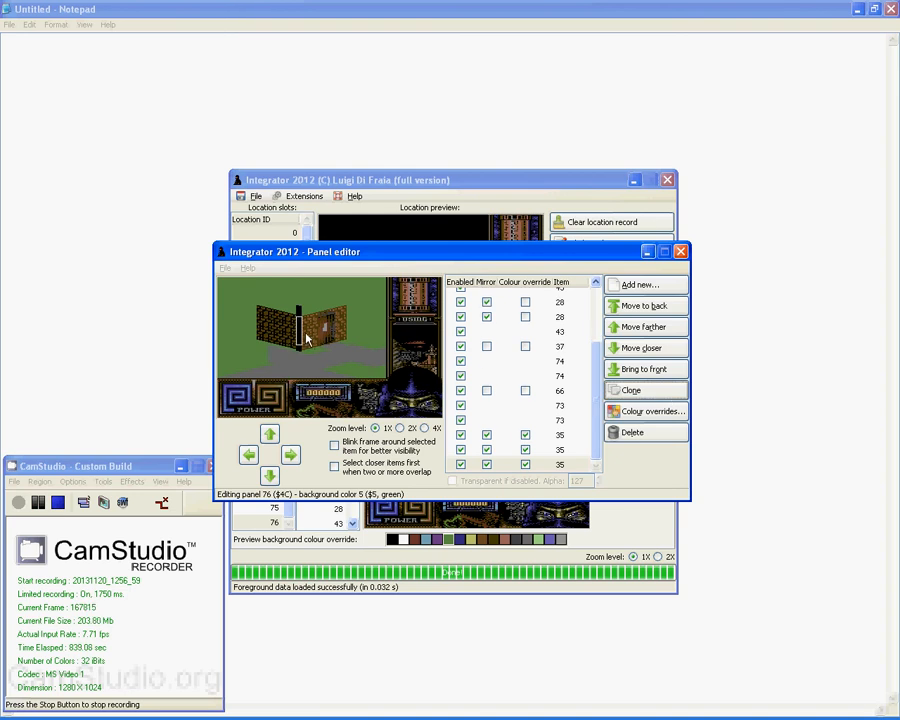
drag(300, 340, 305, 308)
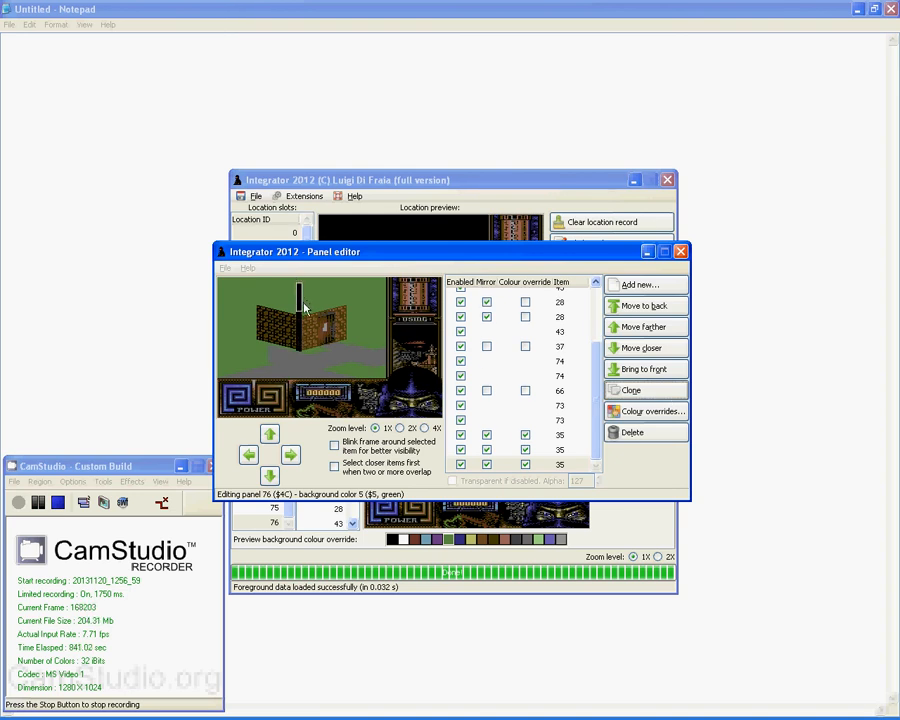
click(332, 346)
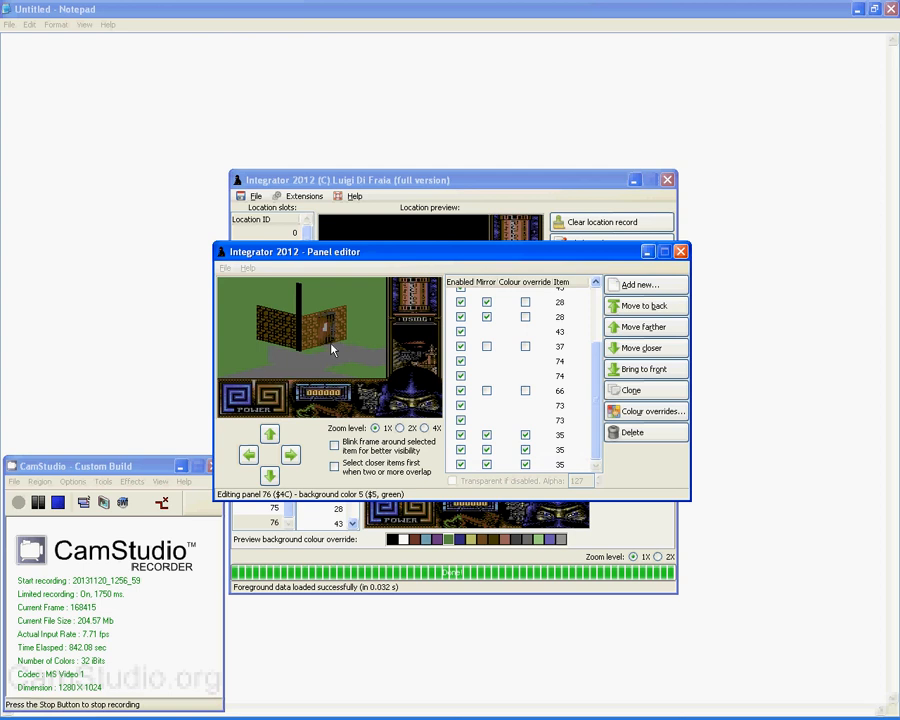
- Clone the black post twice more and stack the copies as a vertical beam in the middle of the side wall
click(301, 293)
click(632, 395)
drag(300, 316, 280, 342)
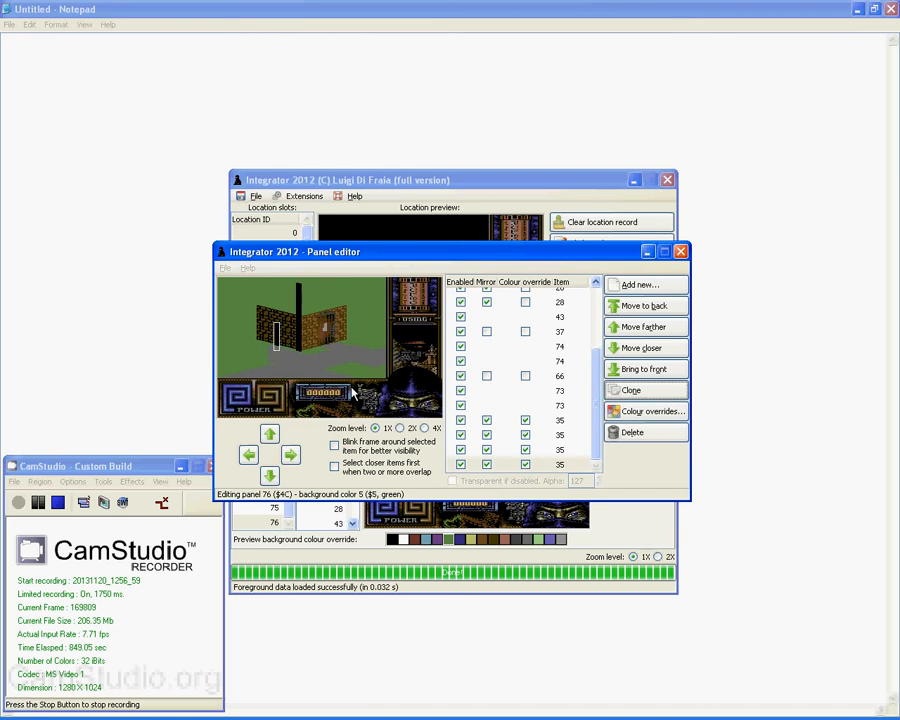
click(645, 394)
drag(285, 356, 283, 328)
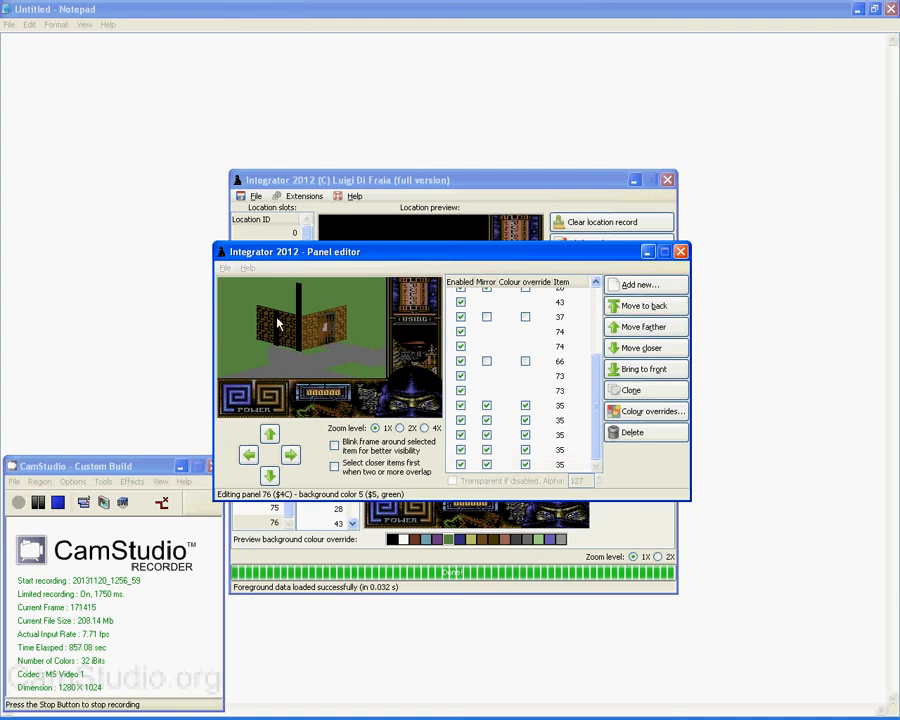
- Add the sloping strip, object 28, place it along the front wall's upper edge and delete its extra clone
click(634, 289)
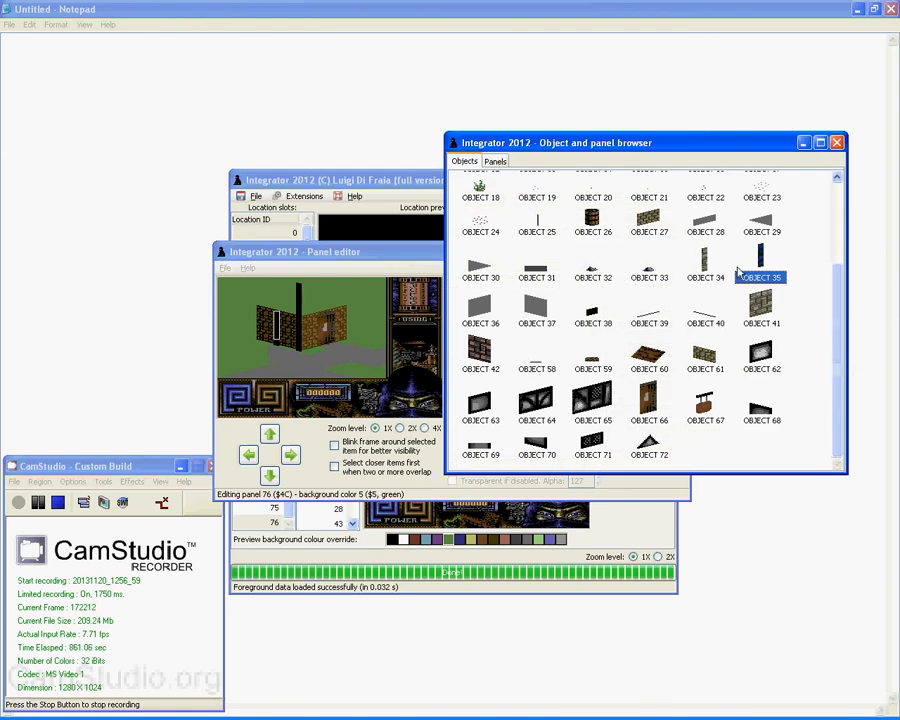
double_click(705, 224)
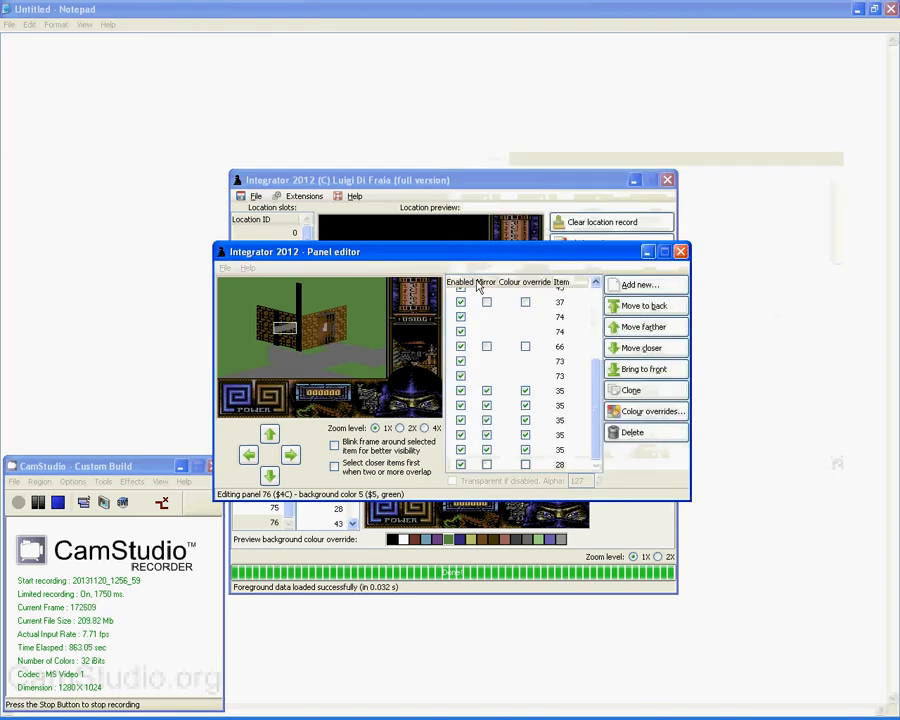
drag(283, 331, 329, 320)
click(631, 390)
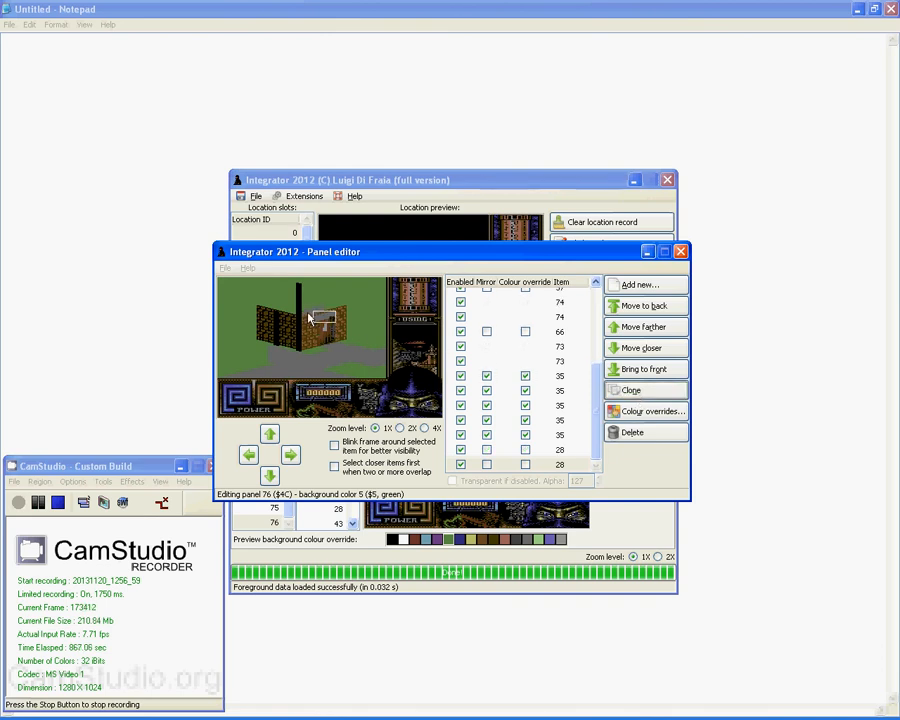
click(641, 441)
click(693, 470)
click(309, 316)
- Override the grey of the strip on the front wall's upper edge with black
click(650, 411)
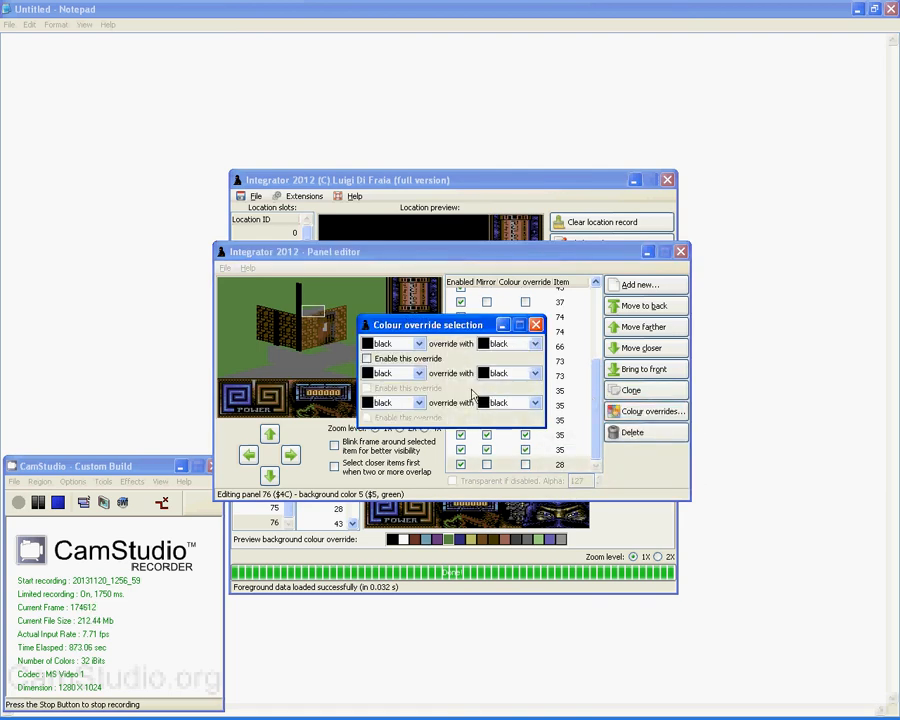
click(418, 344)
click(385, 538)
click(367, 358)
click(536, 326)
- Clone the black strip further right along the front wall's upper edge and add roof object 65 above it
click(653, 395)
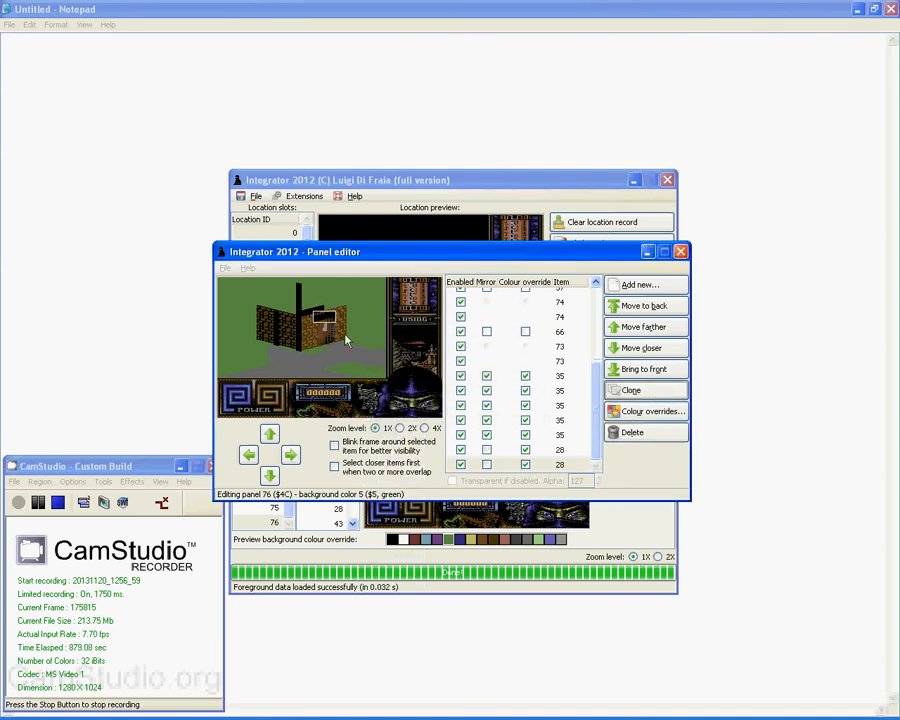
drag(326, 314, 349, 306)
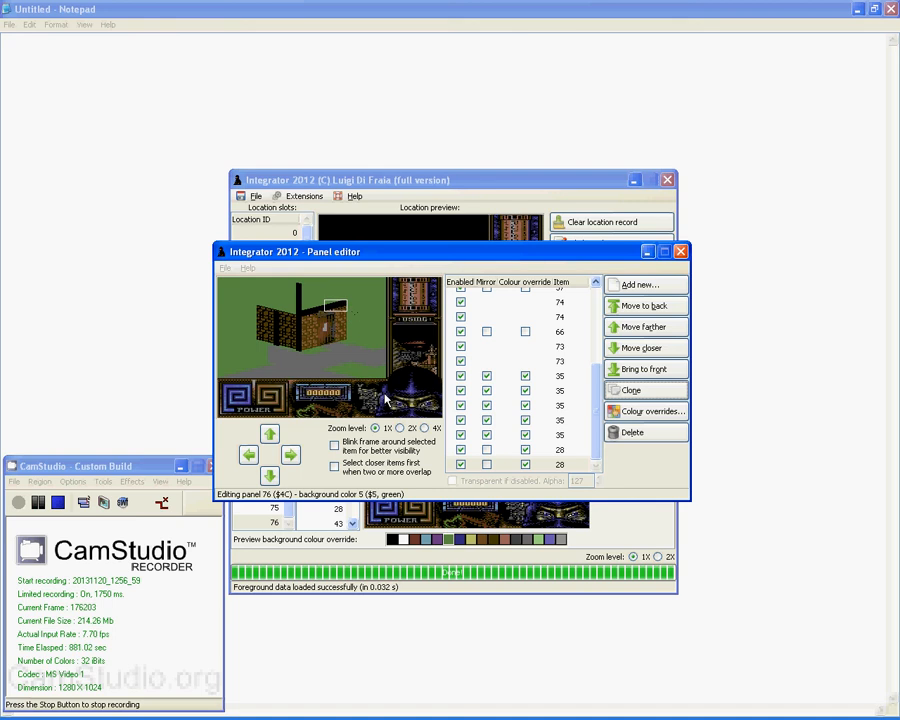
click(632, 289)
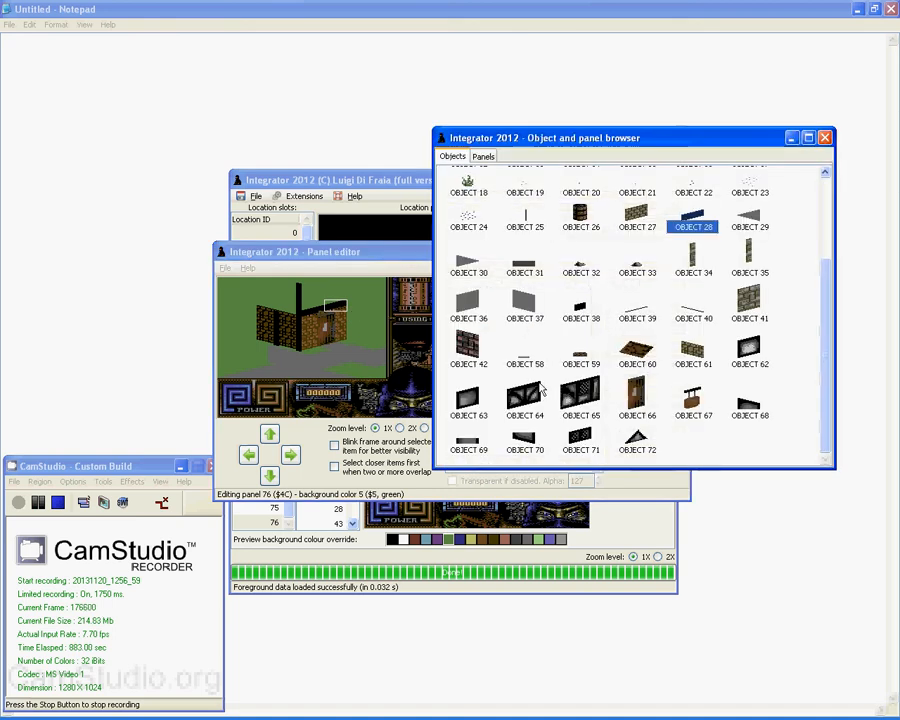
double_click(582, 395)
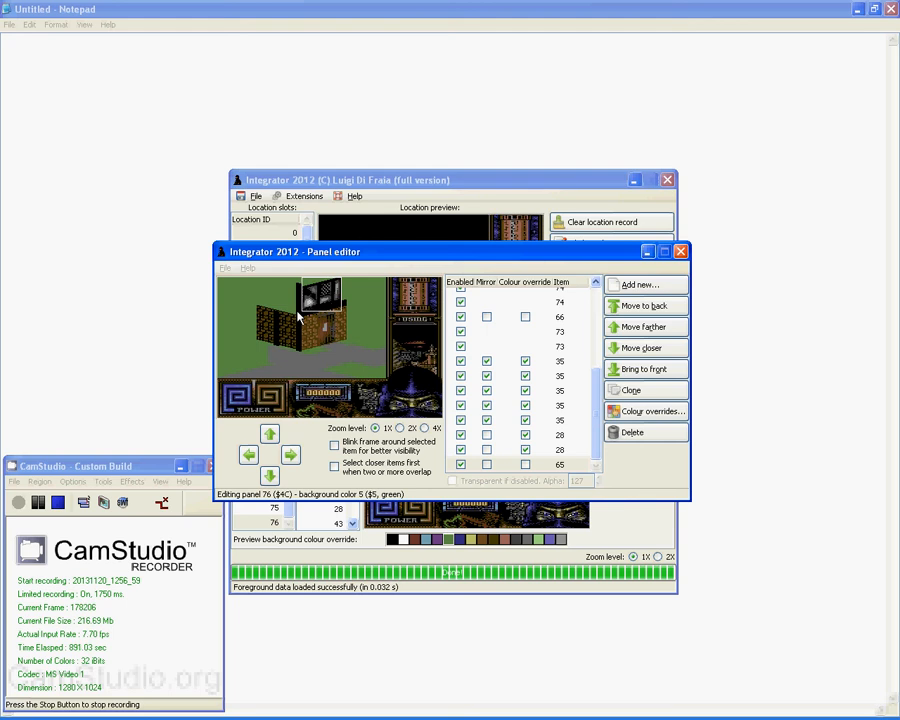
- Clone the black strip, mirror the copy and place it across the corner end of the side wall
click(345, 304)
click(612, 392)
drag(352, 317, 280, 310)
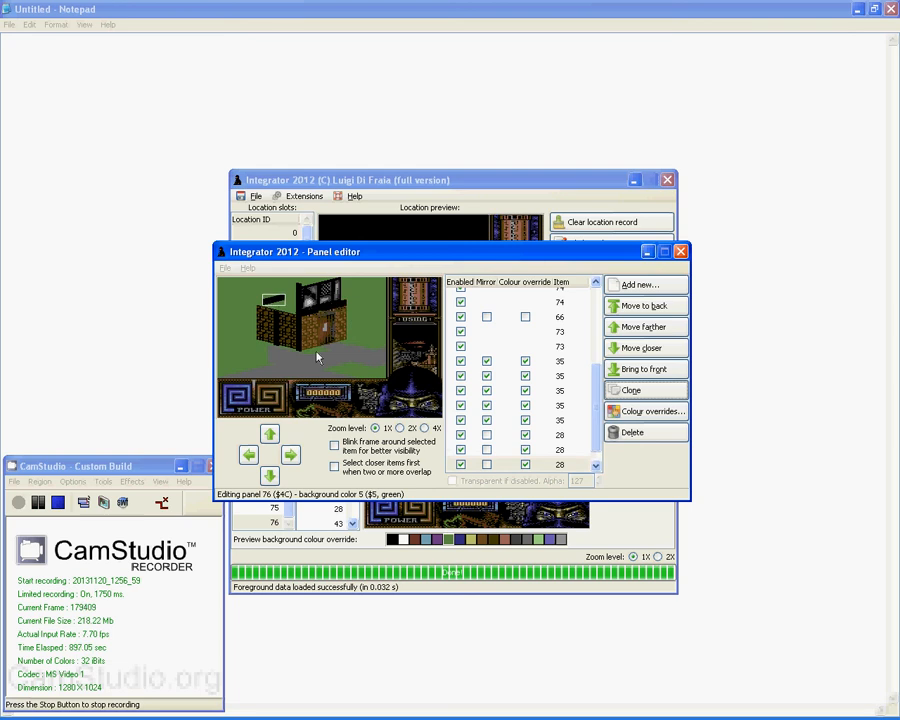
click(487, 465)
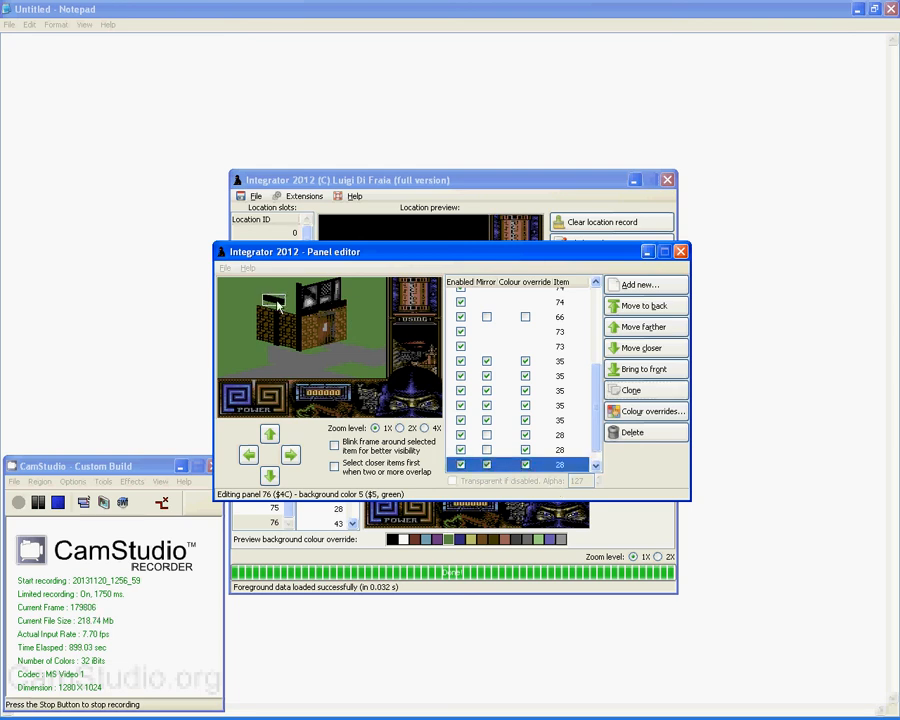
drag(297, 323, 296, 331)
- Clone the mirrored black strip and line the copies up along the side wall's upper edge to its left end
click(631, 390)
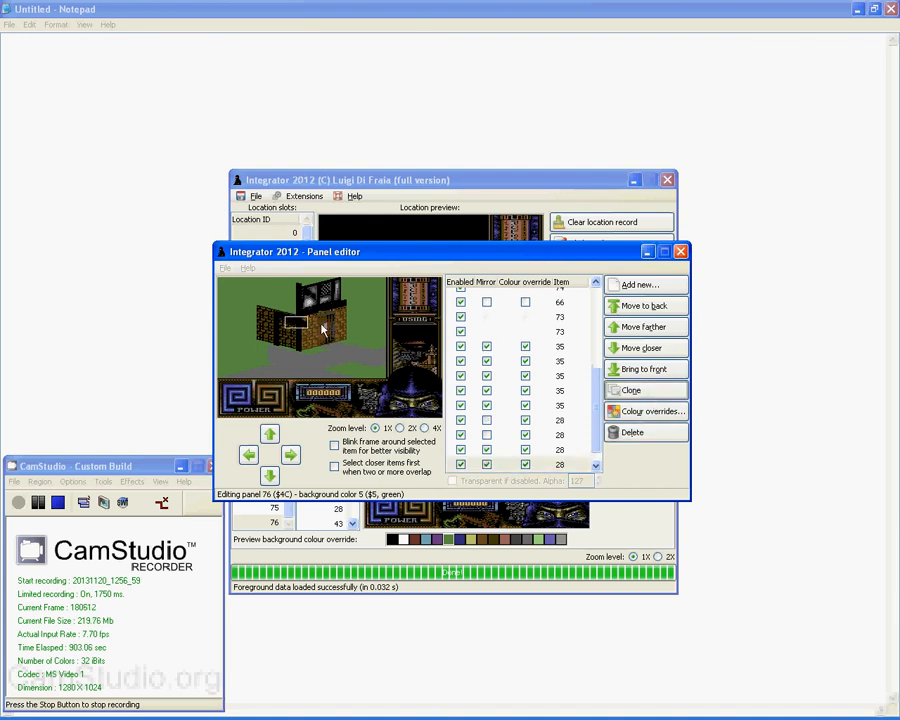
drag(285, 318, 270, 308)
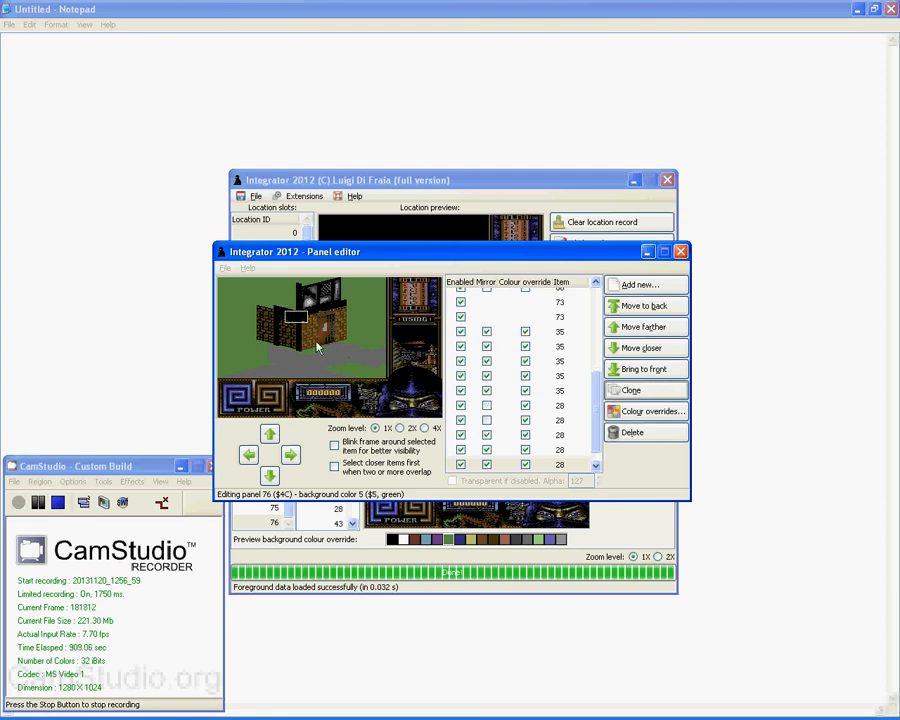
drag(291, 312, 266, 318)
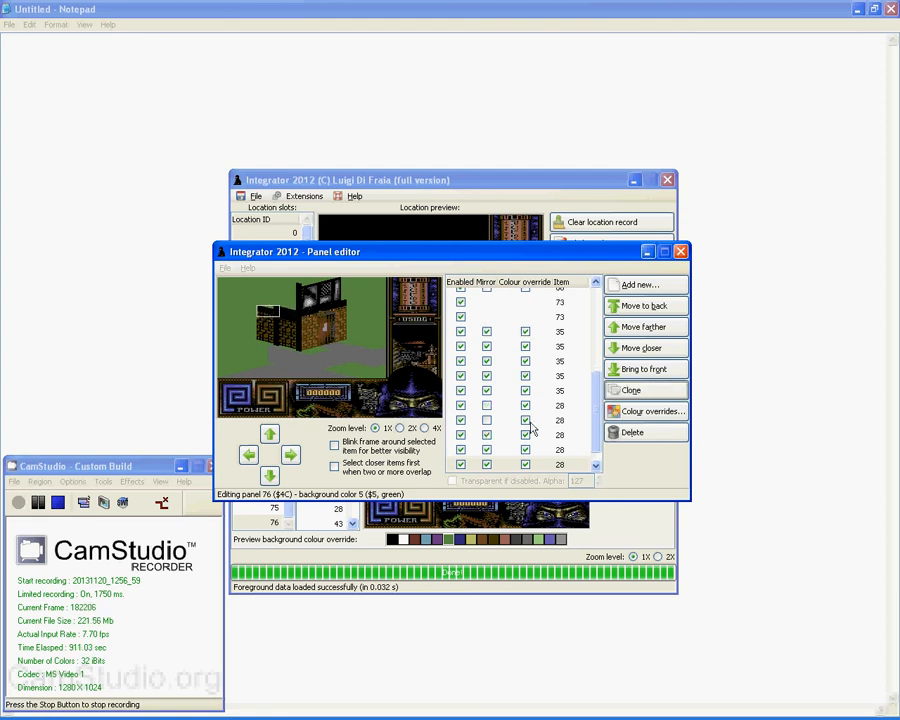
click(325, 362)
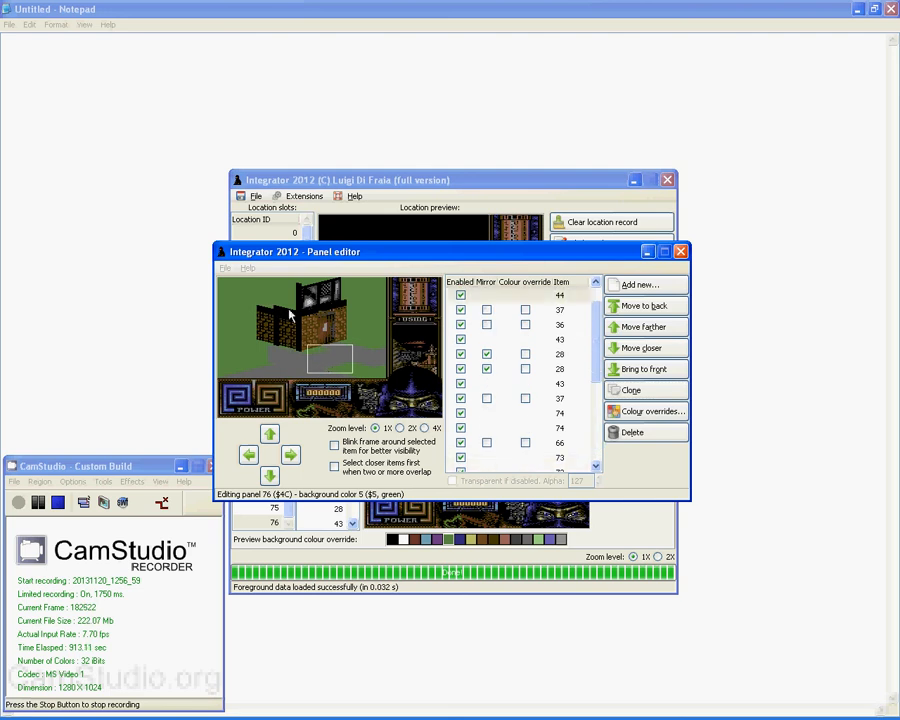
- Add roof object 70 above the side wall's black strip, beside the corner post, and object 69 on top of it
click(289, 315)
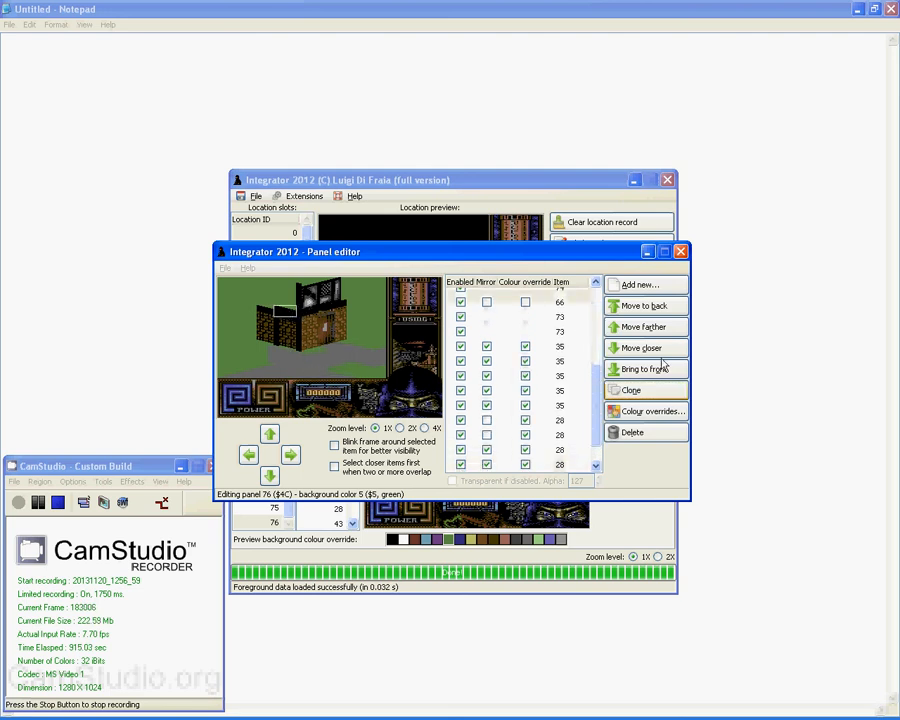
click(640, 285)
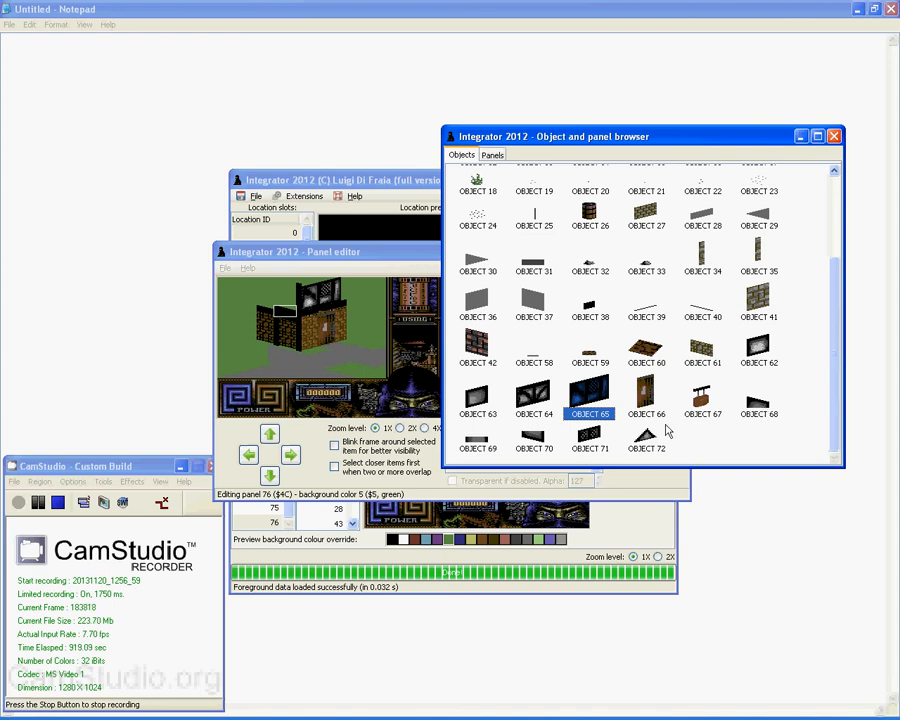
double_click(539, 434)
drag(297, 313, 286, 301)
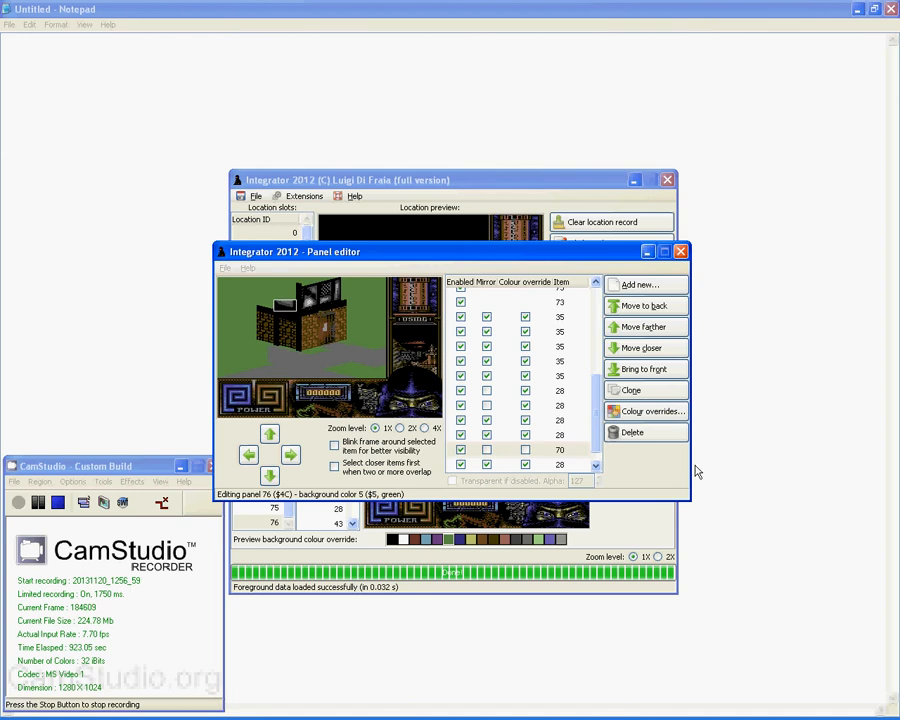
click(631, 290)
double_click(470, 448)
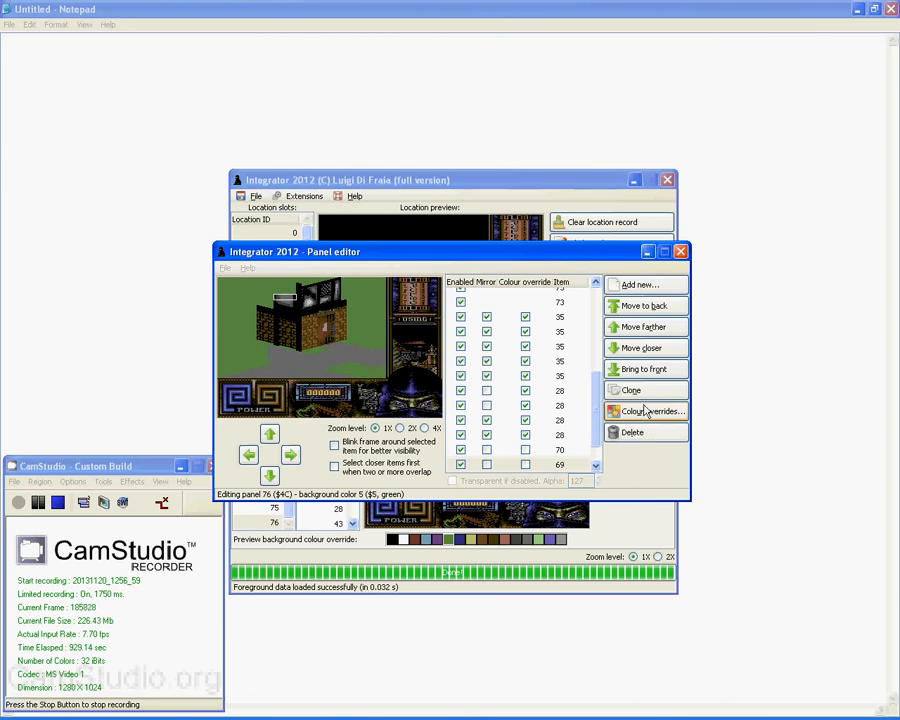
- Add object 68 on top of object 69 above the side wall, and object 64 above object 65 over the front wall
click(640, 284)
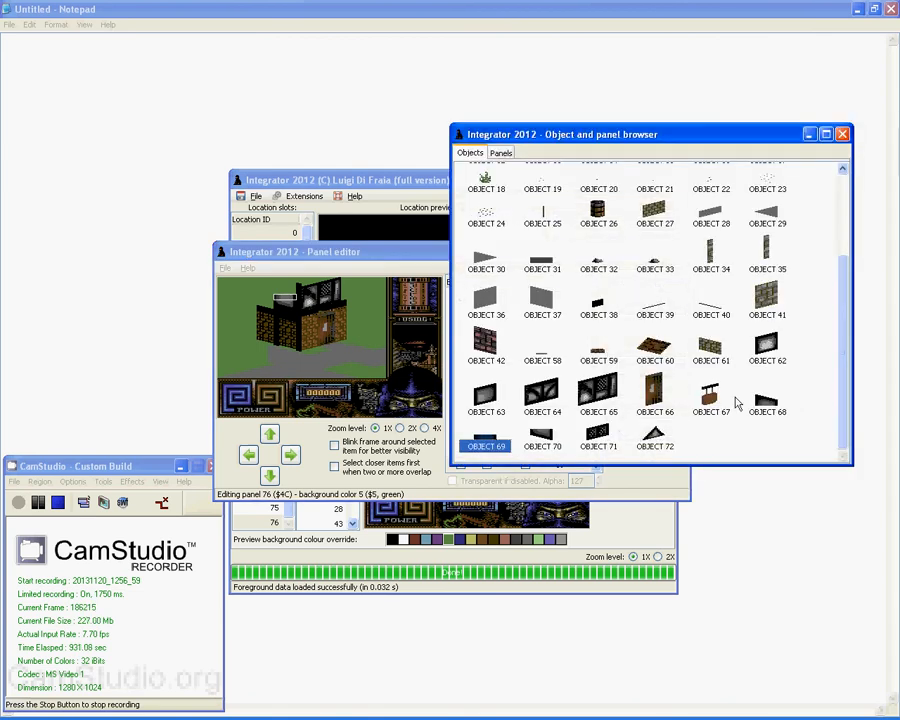
double_click(652, 438)
drag(288, 300, 284, 291)
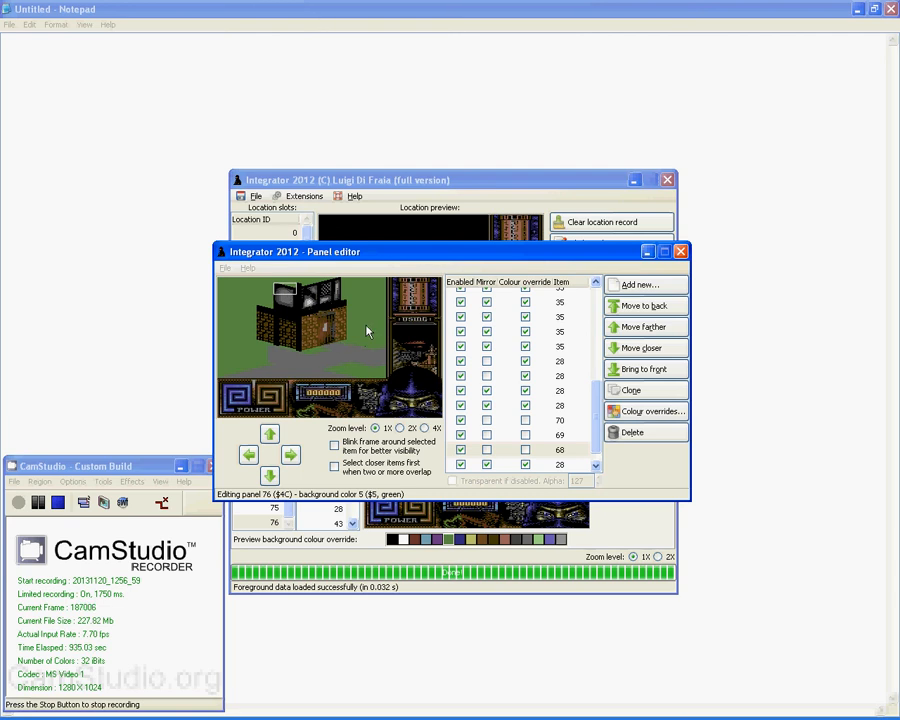
click(630, 305)
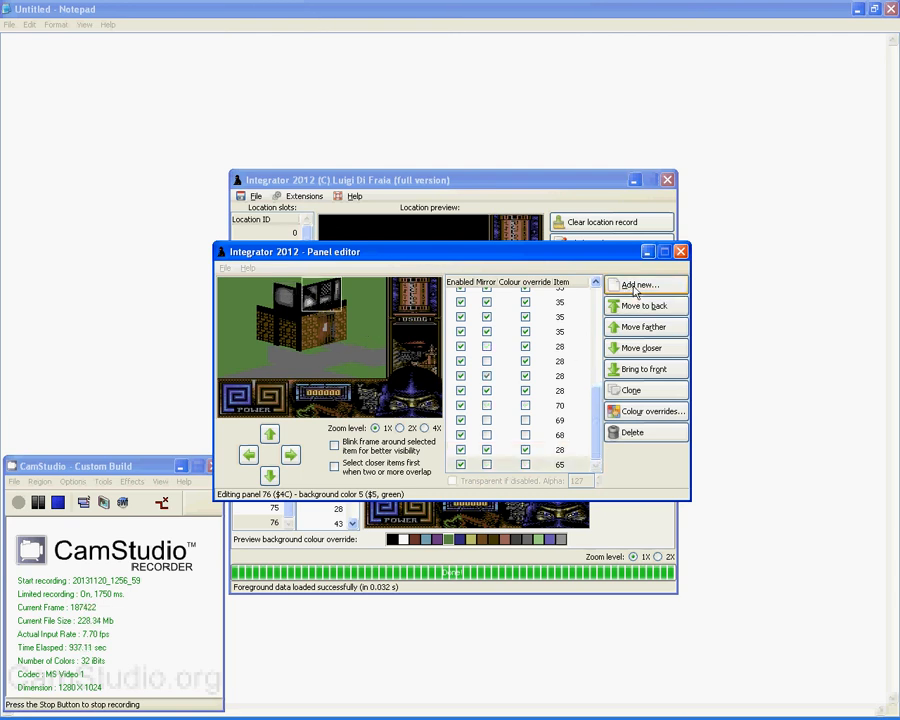
click(638, 285)
double_click(526, 405)
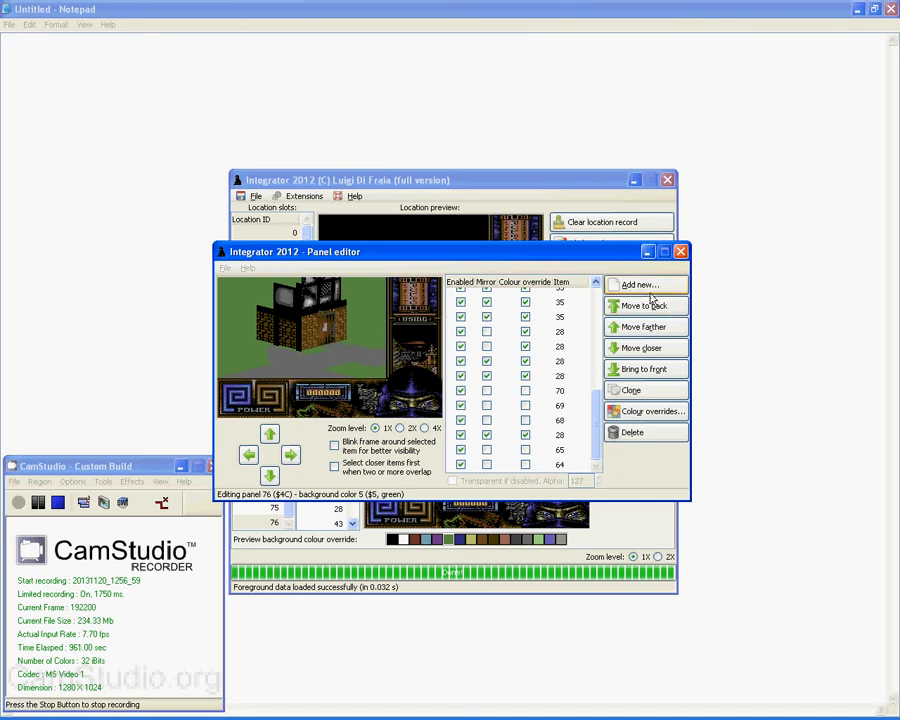
- Add object 63 above the side wall's left end and place a clone of it directly to its left
click(615, 287)
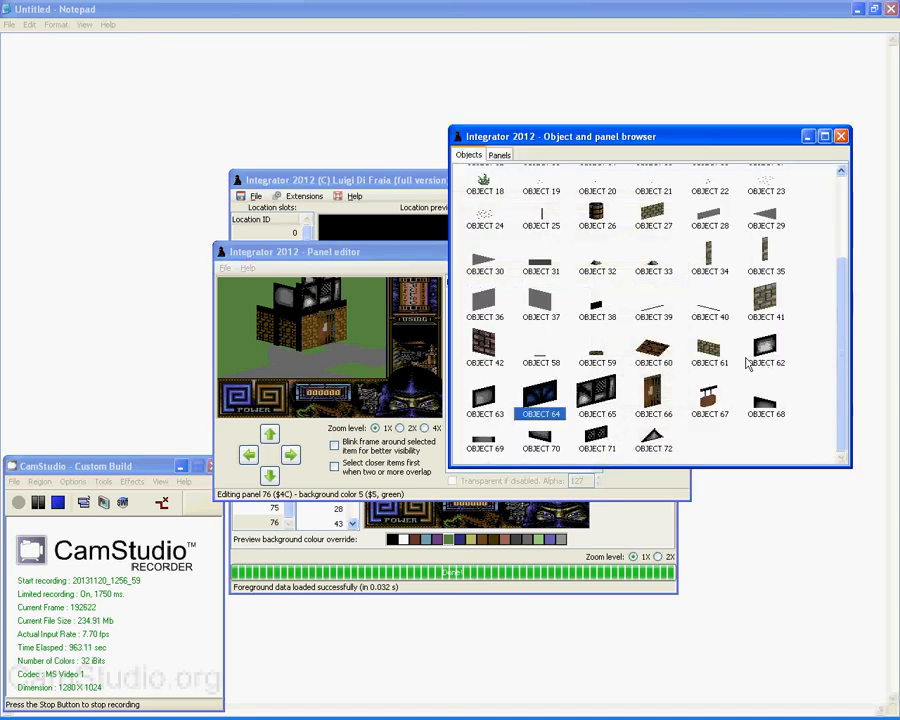
double_click(484, 400)
drag(305, 335, 260, 320)
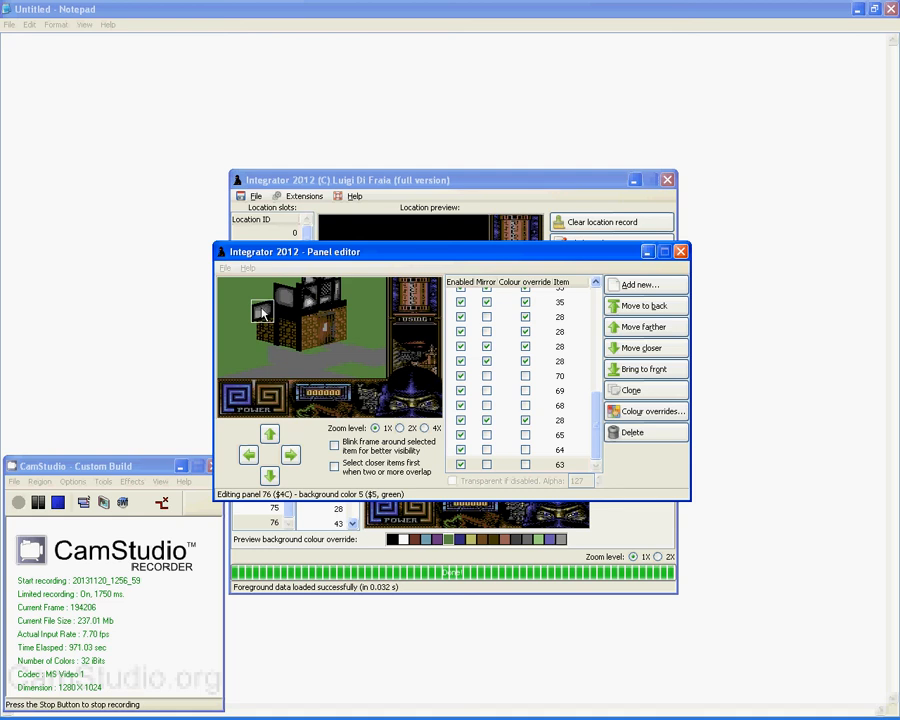
click(625, 288)
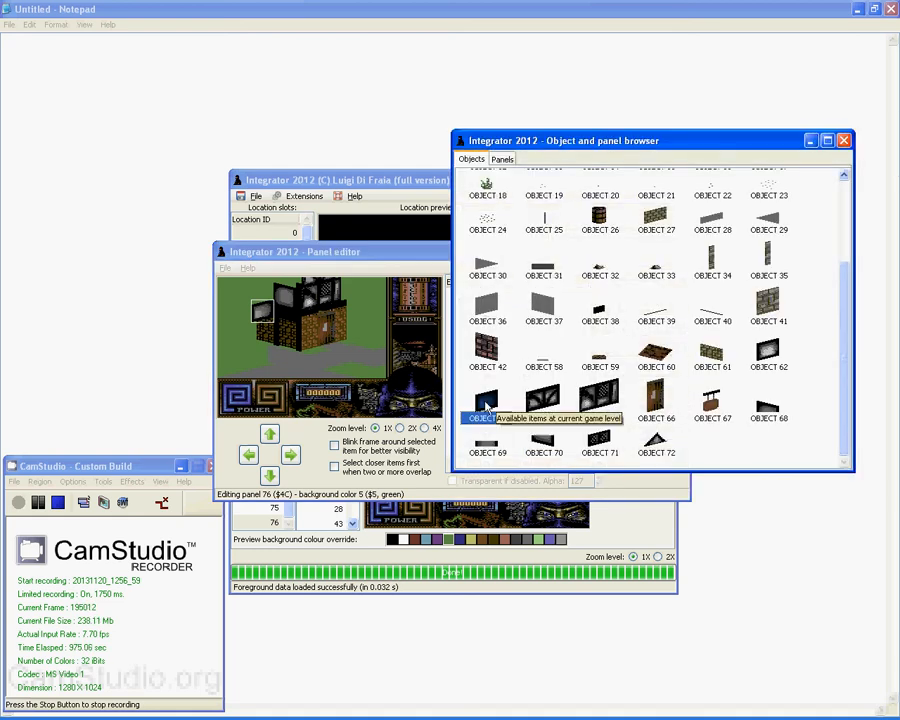
click(843, 140)
click(631, 394)
drag(285, 333, 241, 322)
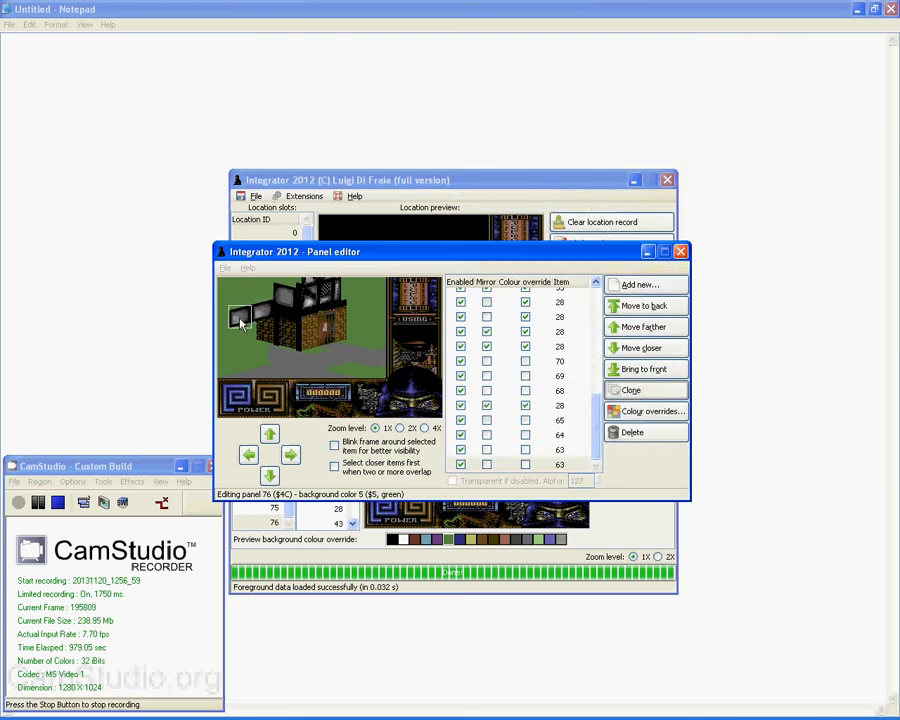
- Enable selecting closer items first when items overlap, and shift both object 63 pieces slightly right towards the house
click(260, 310)
click(261, 308)
click(261, 311)
click(334, 466)
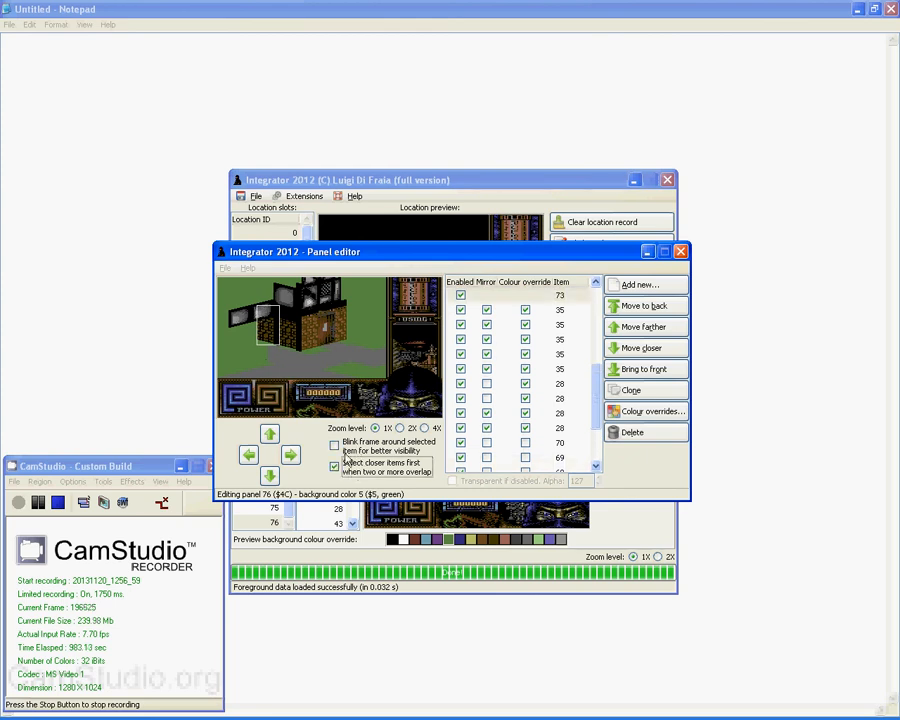
click(261, 314)
drag(261, 316, 268, 316)
click(238, 318)
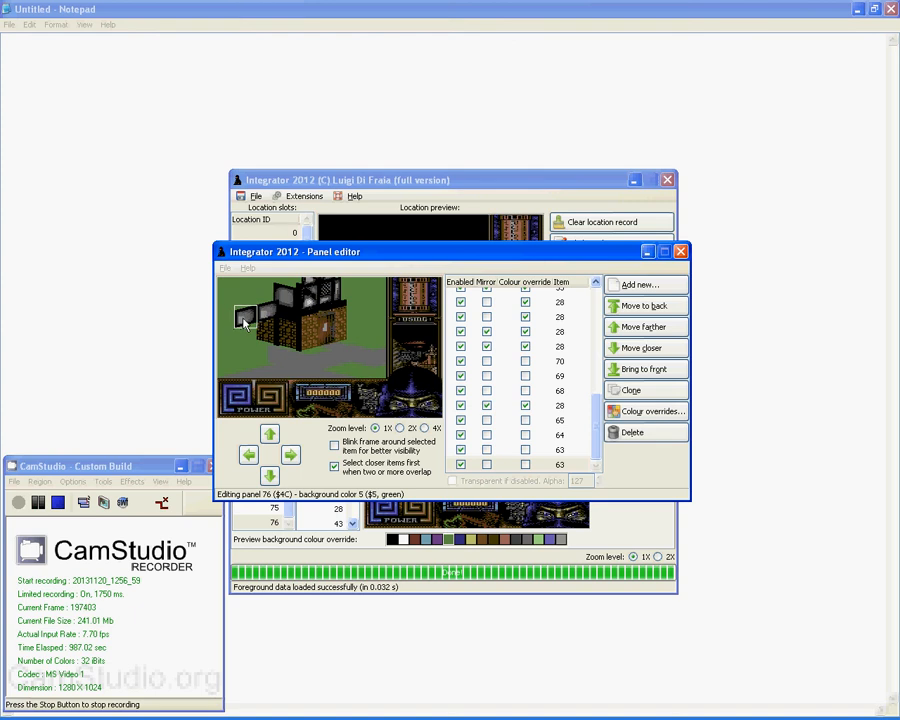
- Add object 62 to the left of the two object 63 pieces, at the scene's left edge
click(661, 290)
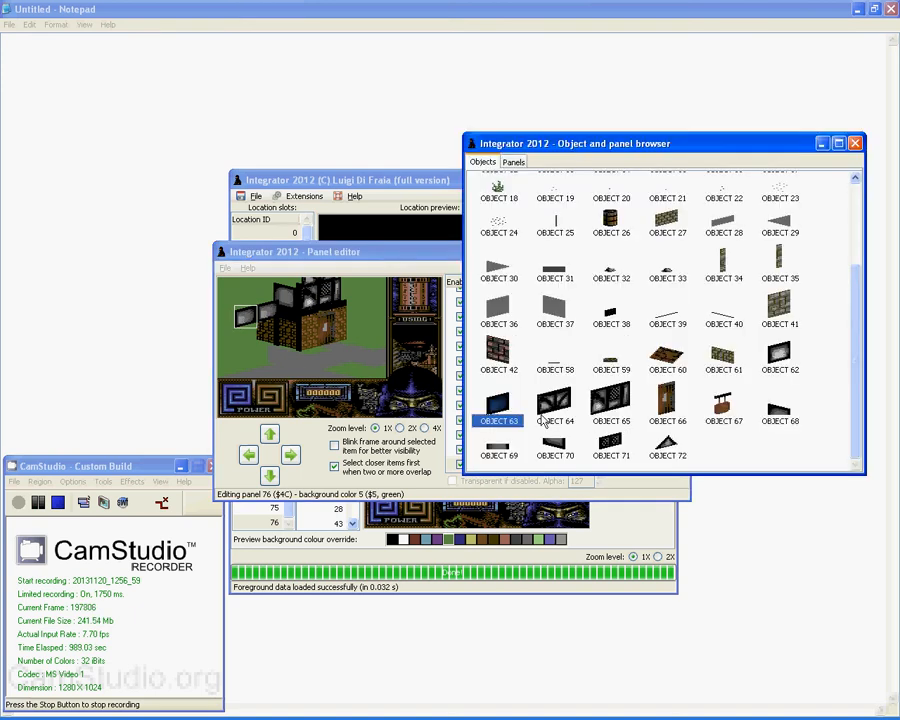
double_click(778, 361)
drag(254, 326, 214, 319)
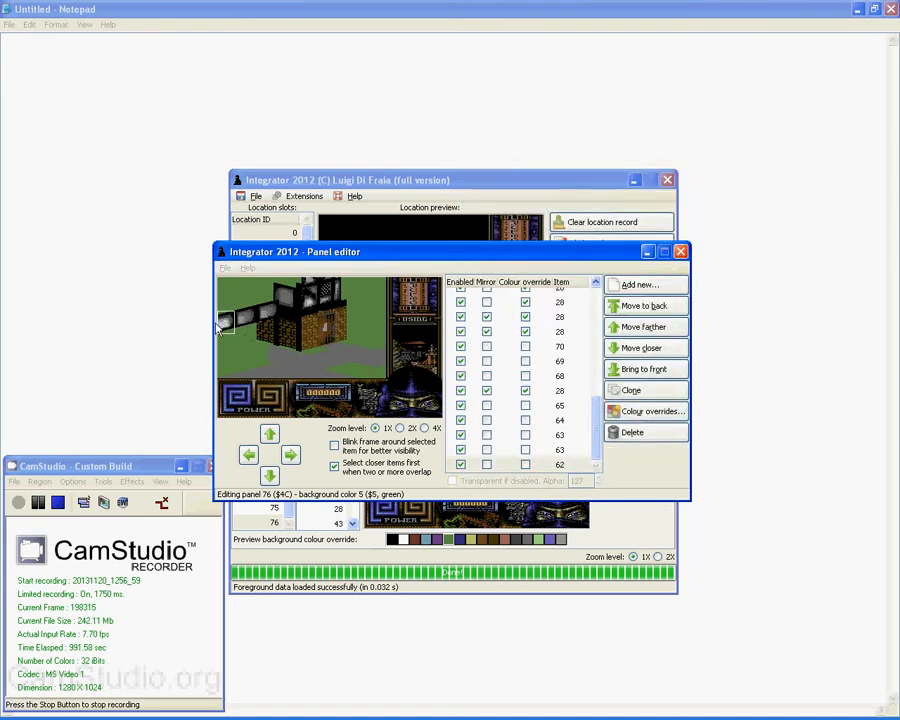
- Try shifting the two object 63 pieces further right towards the house
click(273, 316)
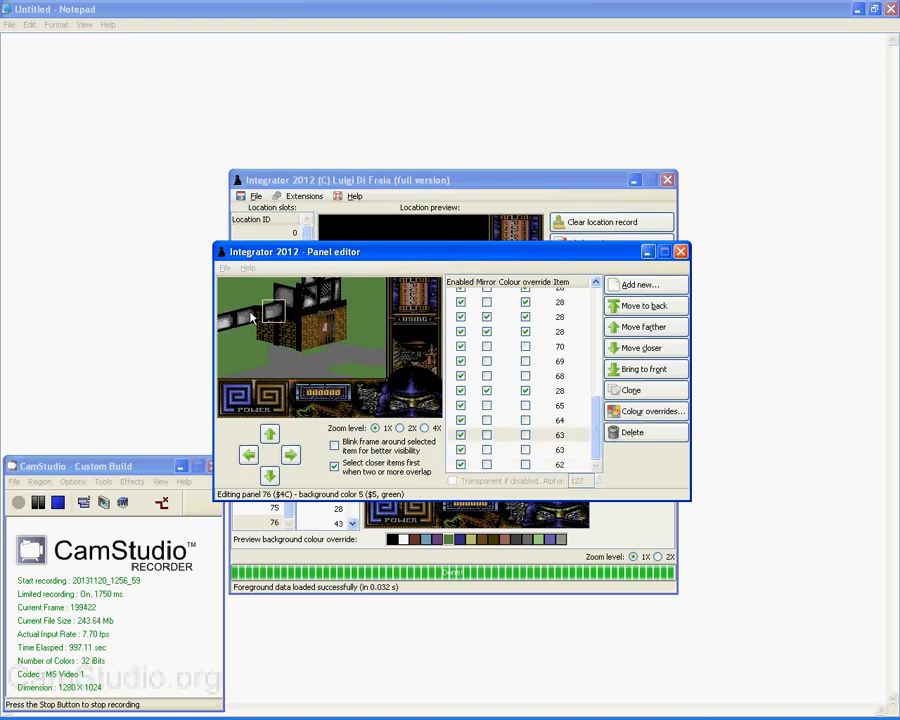
click(250, 318)
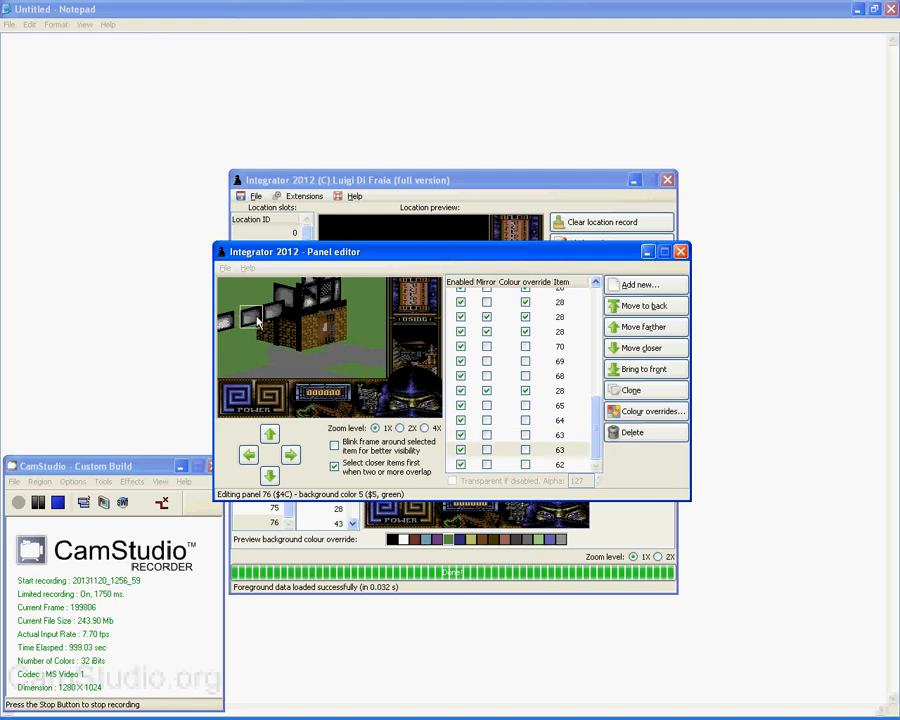
click(273, 314)
click(267, 316)
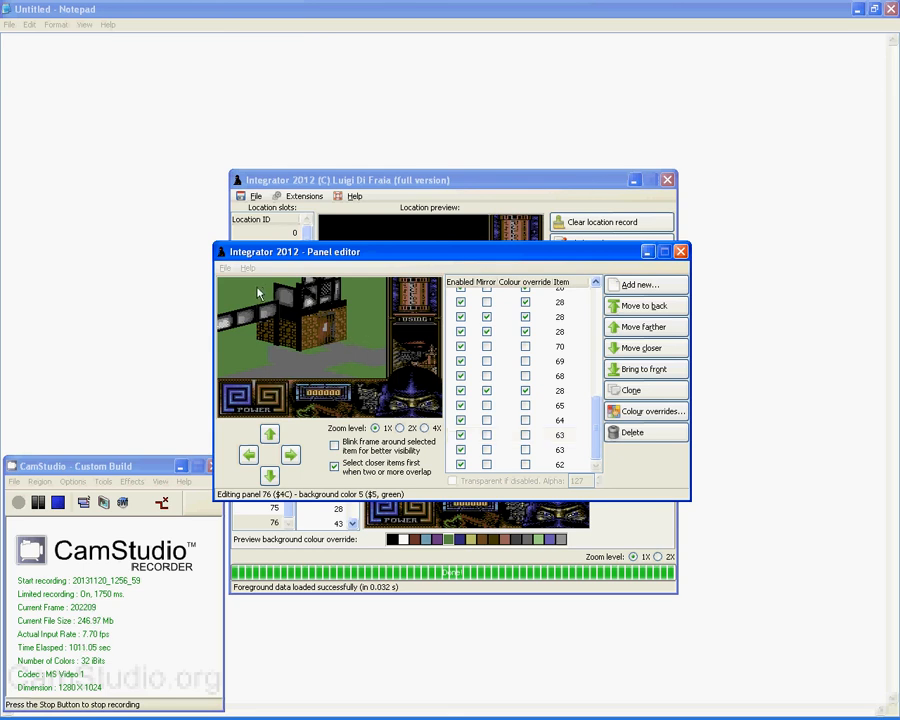
click(363, 356)
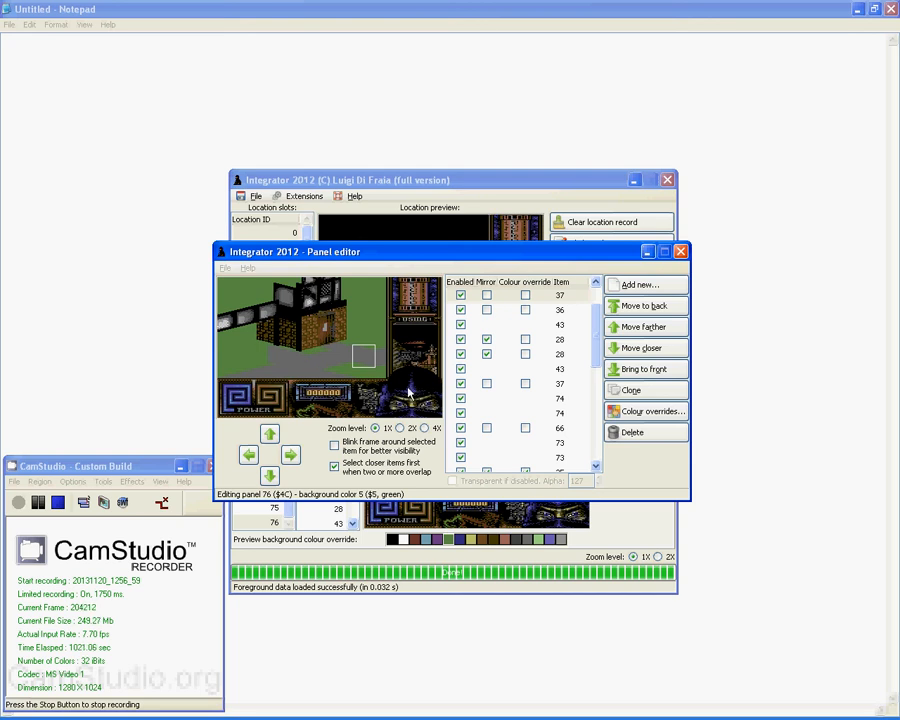
click(266, 313)
click(247, 319)
click(225, 318)
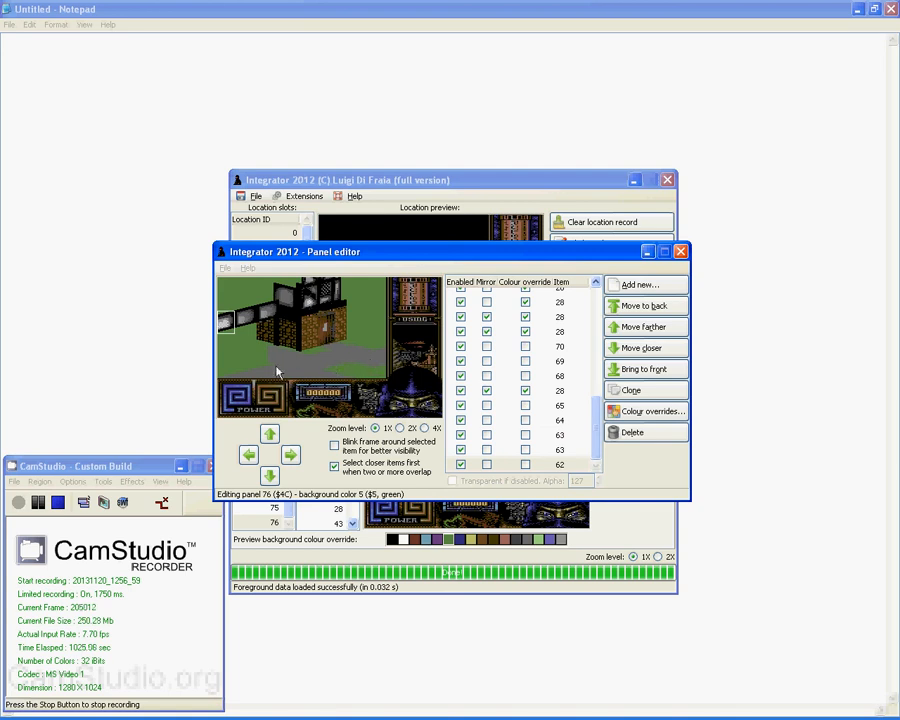
click(284, 293)
click(342, 326)
click(350, 314)
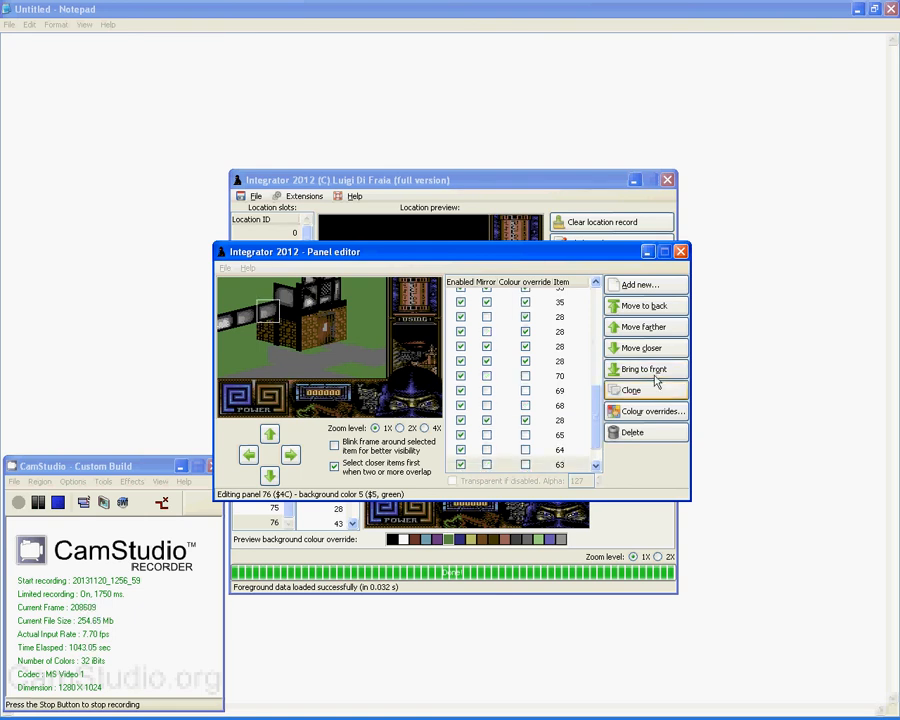
- Add object 60, mirror it and place it above the row of object 63 pieces
click(626, 285)
double_click(634, 350)
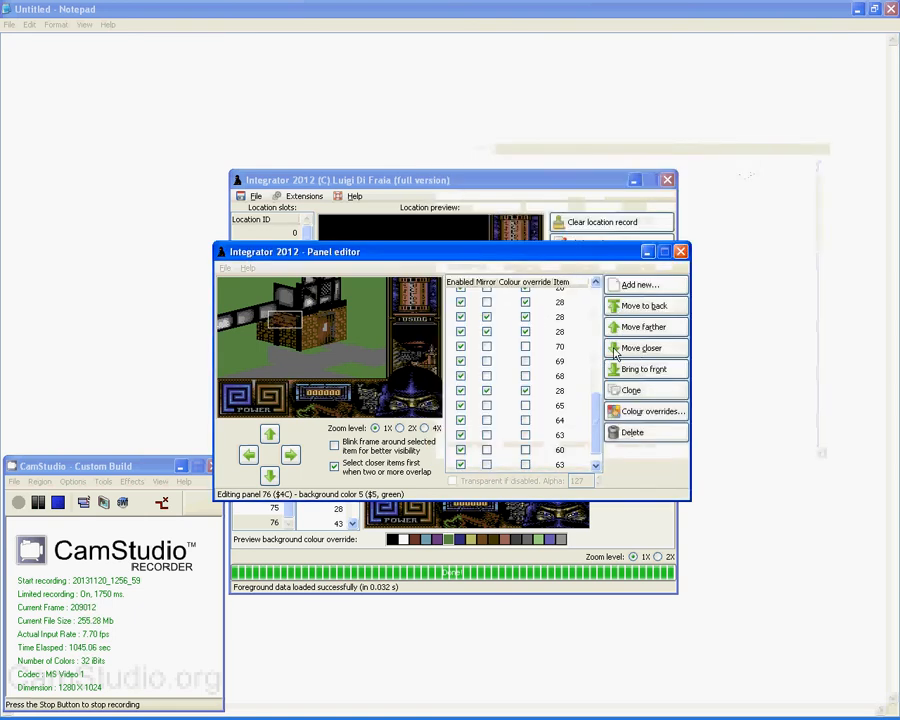
click(487, 451)
drag(279, 317, 246, 284)
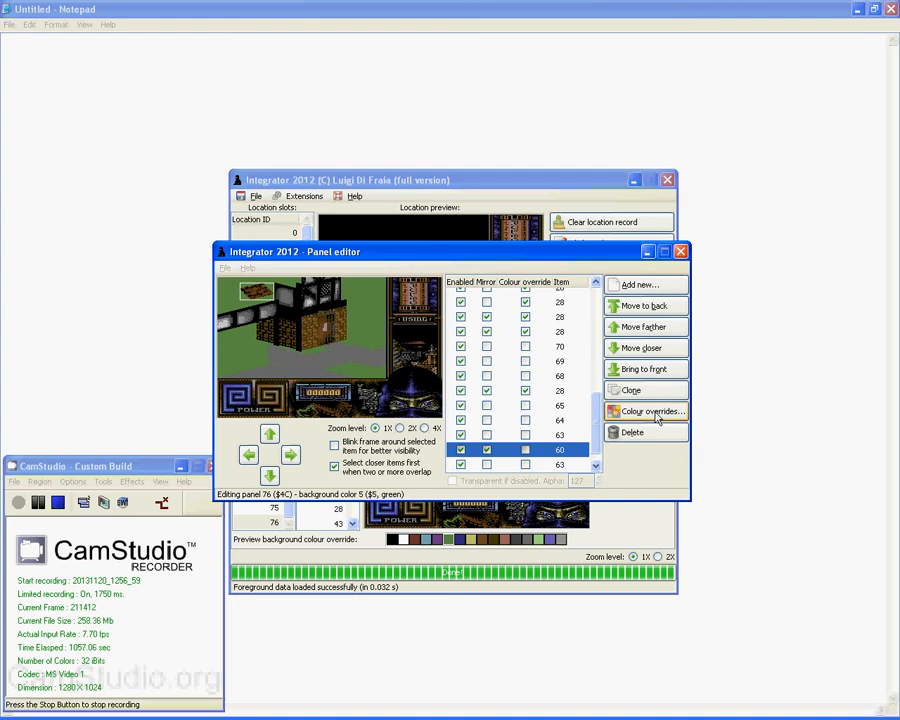
- Apply colour overrides to the mirrored roof object 60
click(657, 420)
click(400, 345)
click(404, 391)
click(530, 343)
click(505, 478)
click(367, 358)
click(536, 325)
- Set the recoloured roof object 60 on the wing beside the house and clone it three times leftwards and upwards to extend the roof
drag(264, 308, 258, 309)
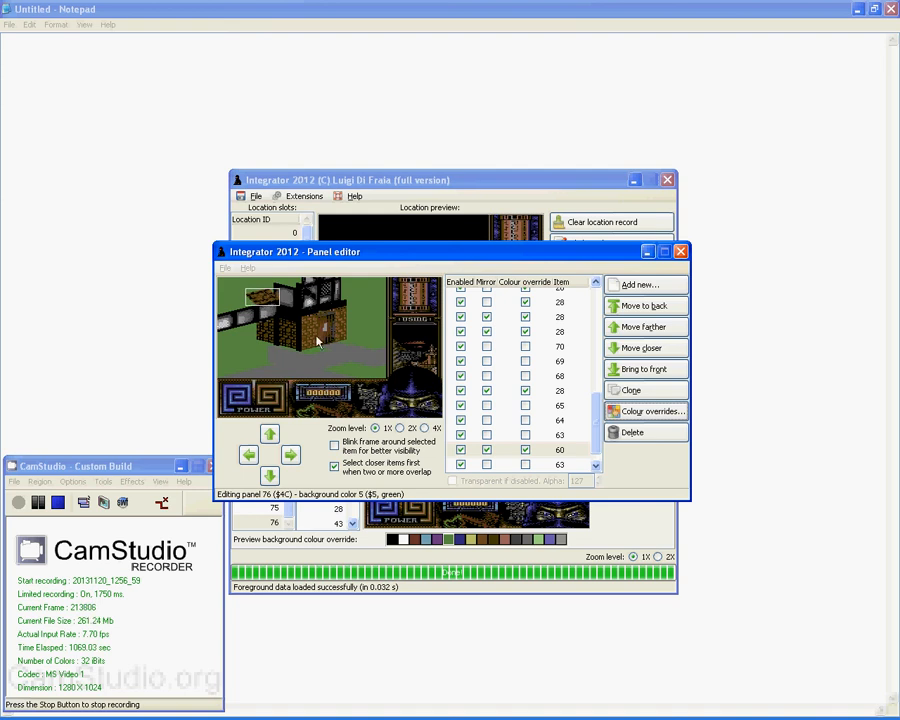
click(631, 390)
mouse_move(248, 300)
mouse_down()
mouse_move(218, 309)
mouse_move(230, 316)
mouse_up()
click(655, 394)
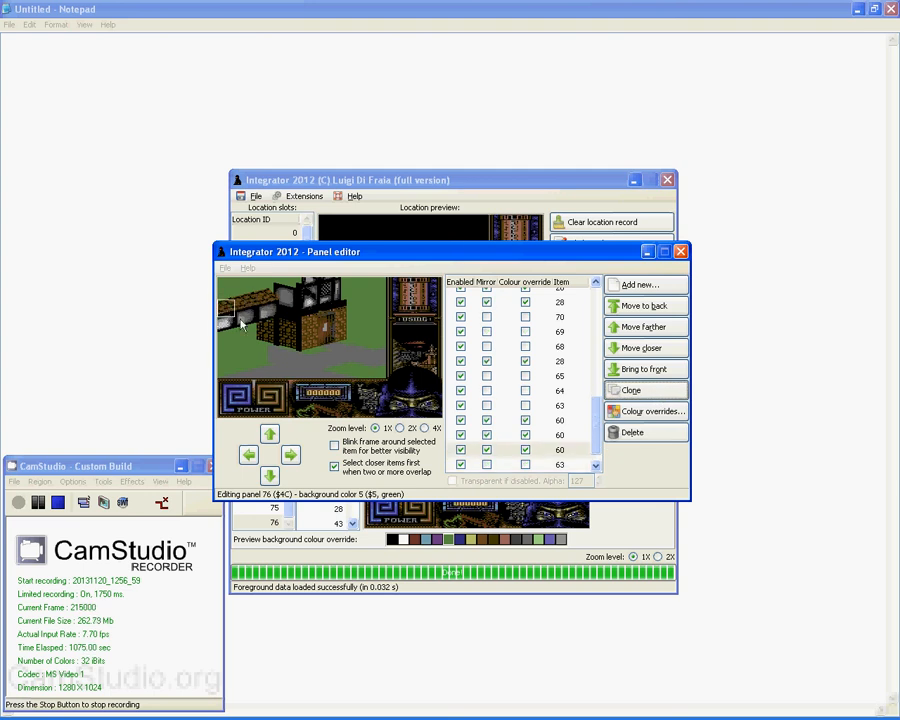
click(668, 392)
drag(270, 288, 249, 271)
- Add panel 75 at the upper-left end of the new roof and shift the wing pieces slightly up
click(642, 285)
click(498, 145)
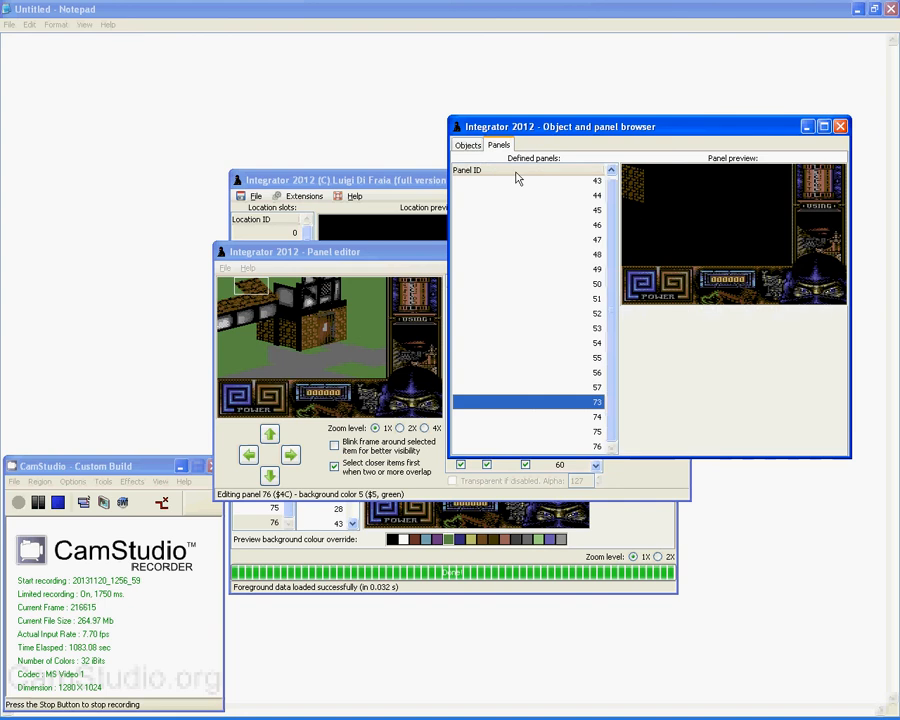
click(570, 446)
double_click(596, 435)
drag(252, 300, 236, 290)
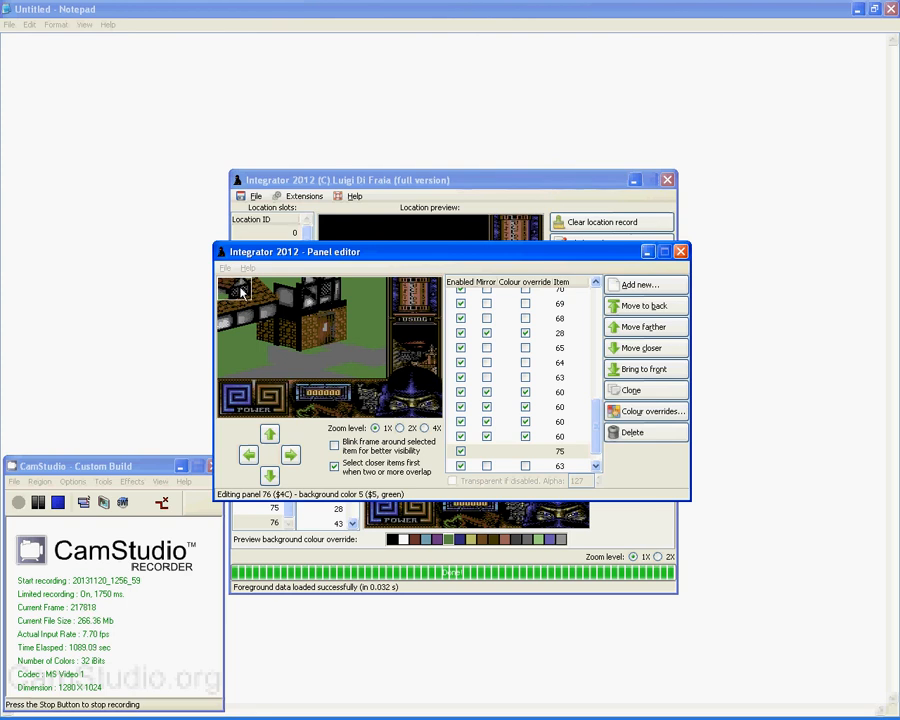
click(262, 306)
click(242, 291)
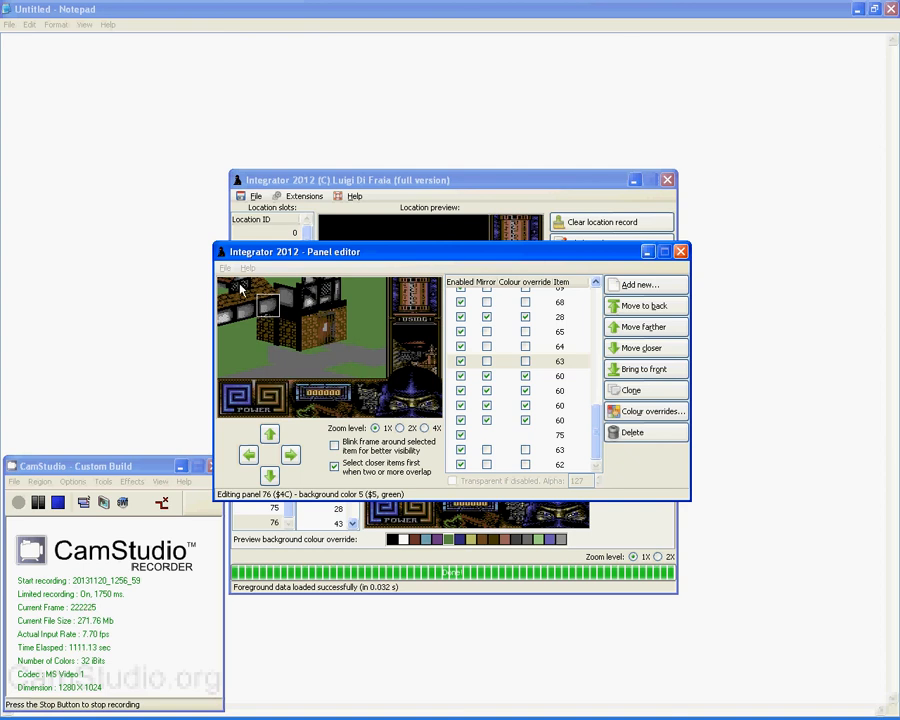
- Add another object 60, mirror it and place it at the scene's left edge below panel 75
click(622, 285)
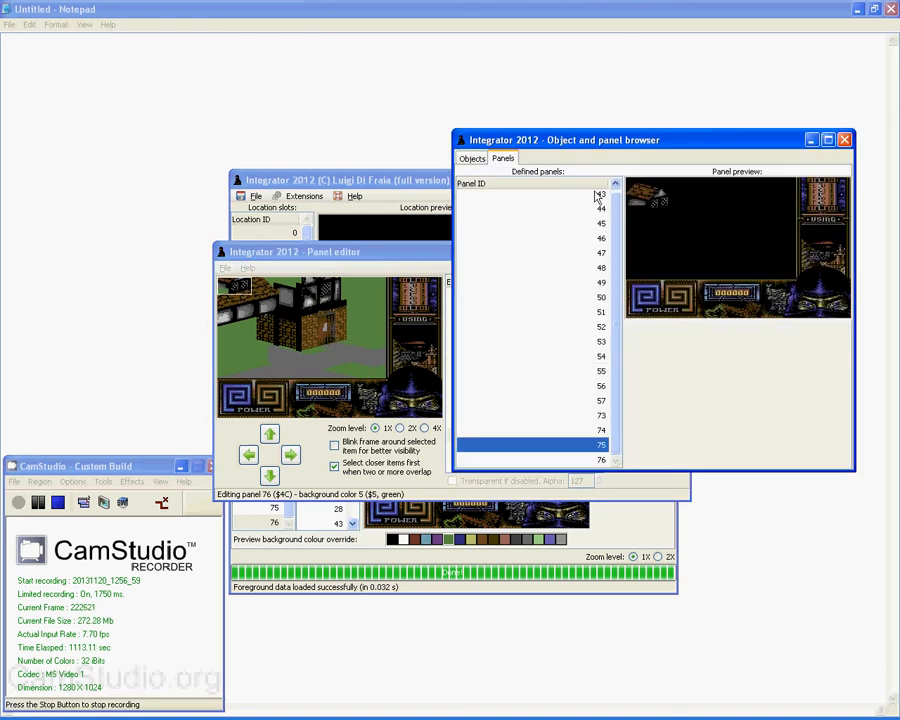
click(484, 161)
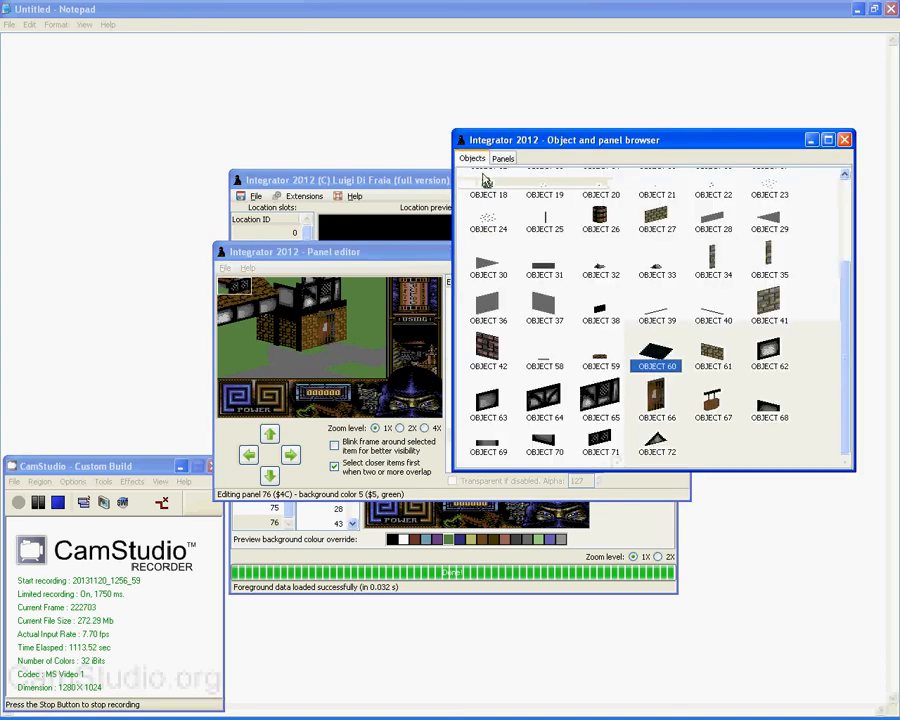
double_click(657, 358)
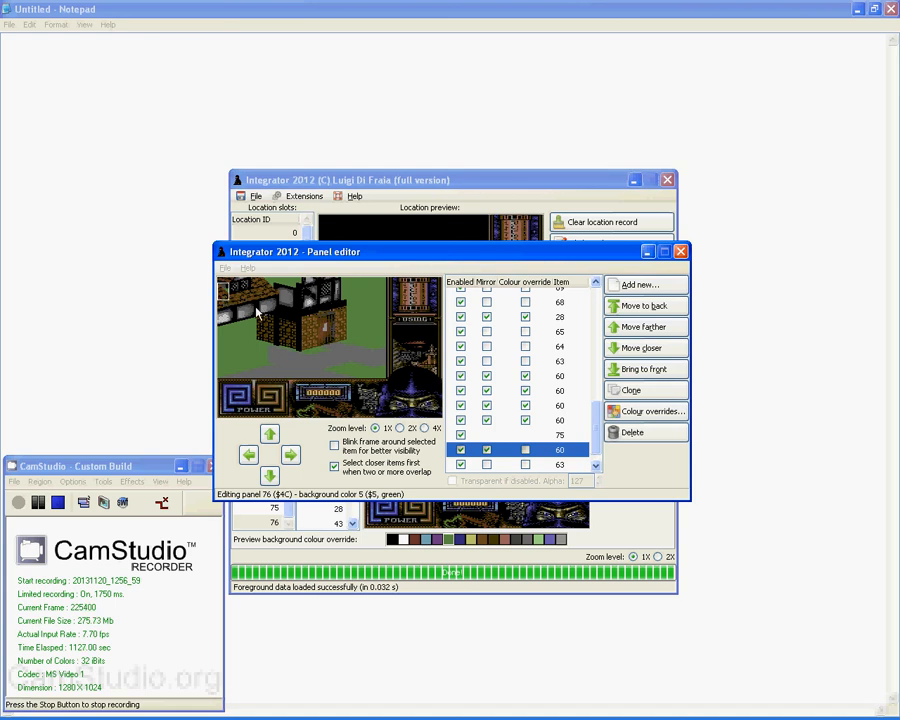
click(225, 300)
click(230, 302)
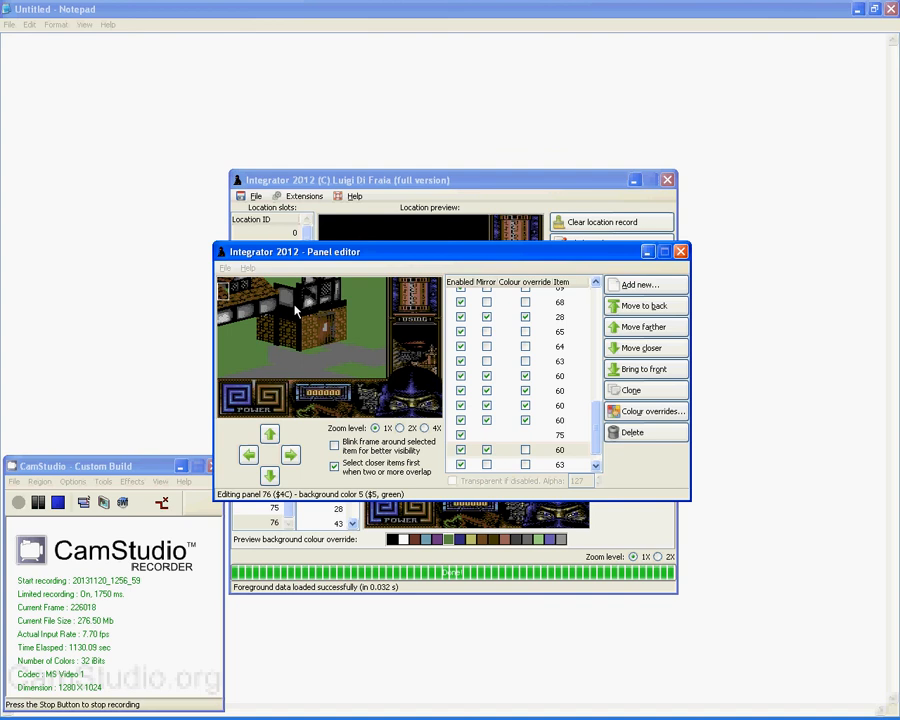
- Close panel 76, open panel 75 for editing and add object 69 beneath its object 68
click(680, 251)
click(277, 512)
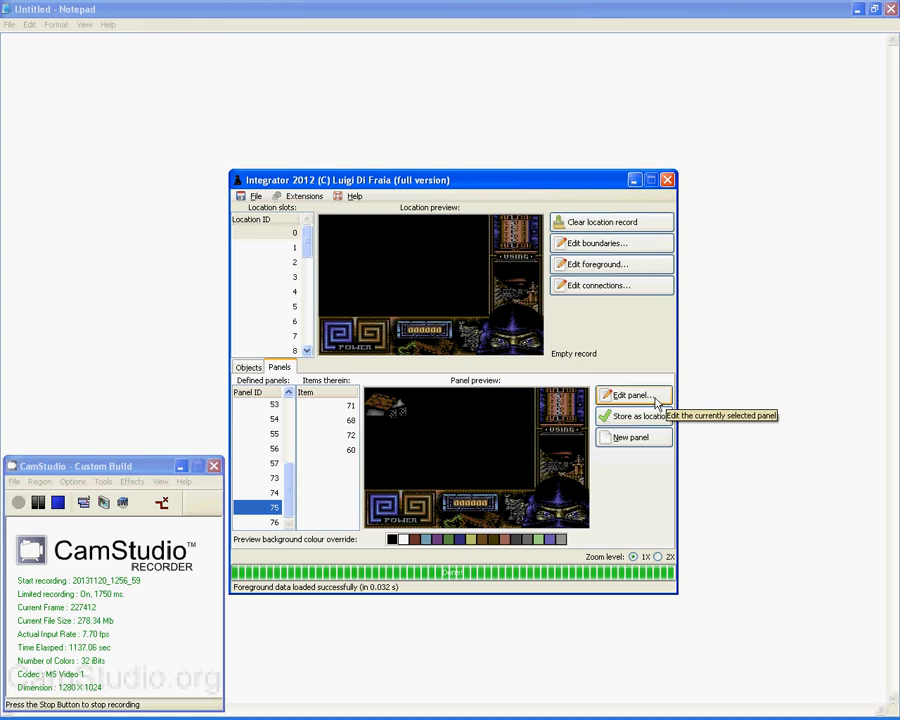
click(600, 402)
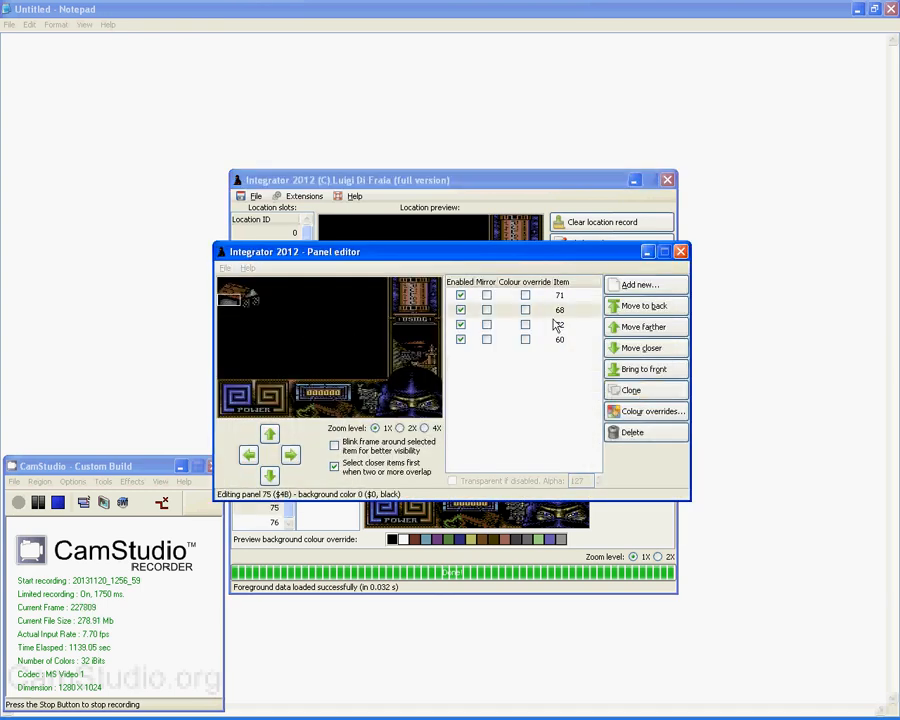
click(632, 284)
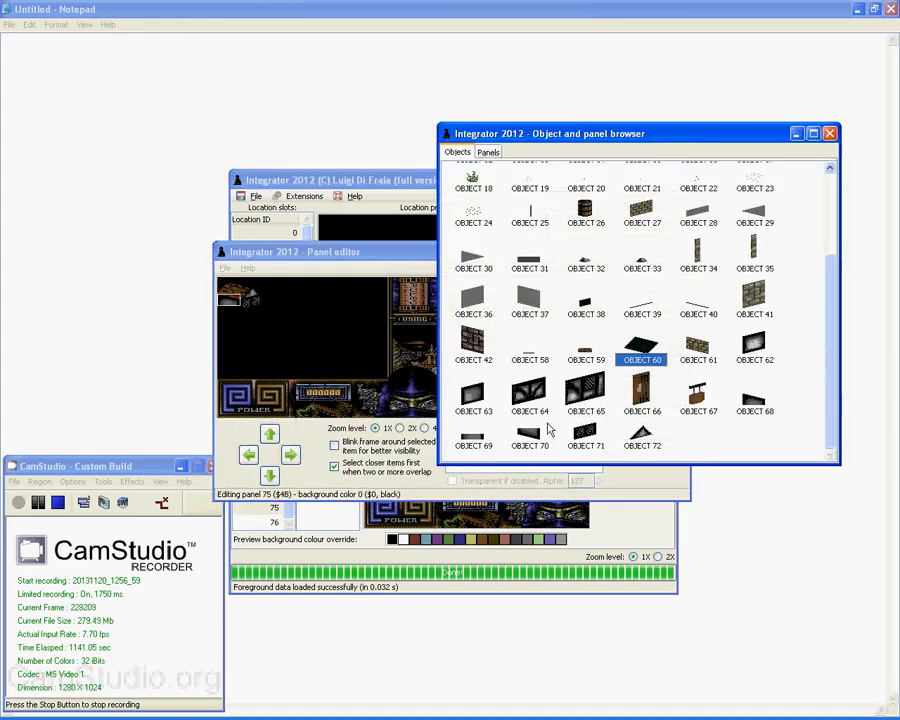
double_click(473, 436)
drag(249, 309, 236, 319)
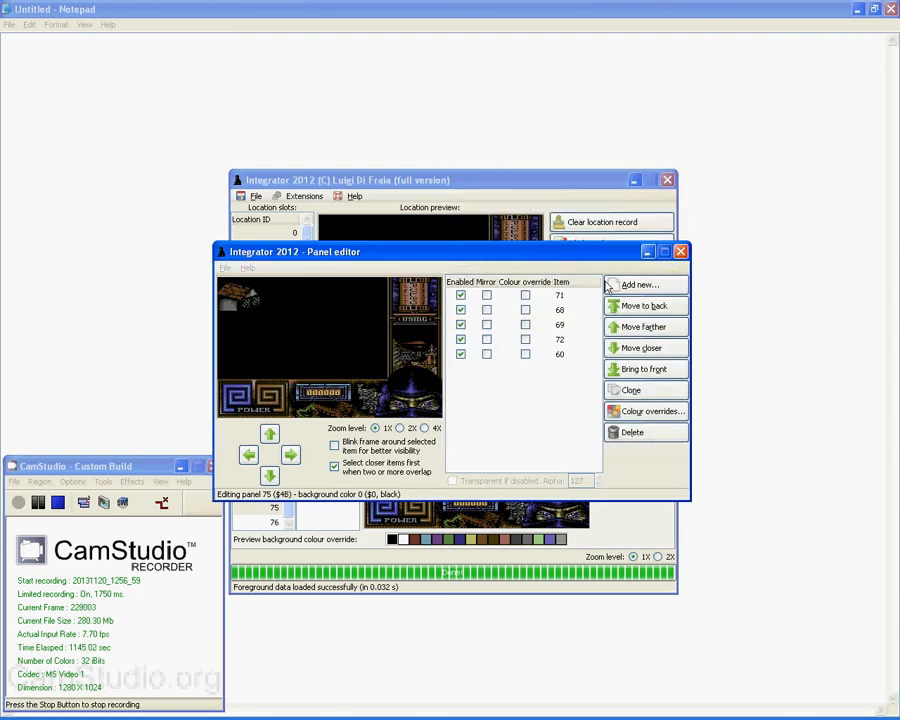
click(680, 251)
- Reopen panel 76, nudge the leftmost roof object 60 slightly down and select the wing's middle object 63
click(276, 520)
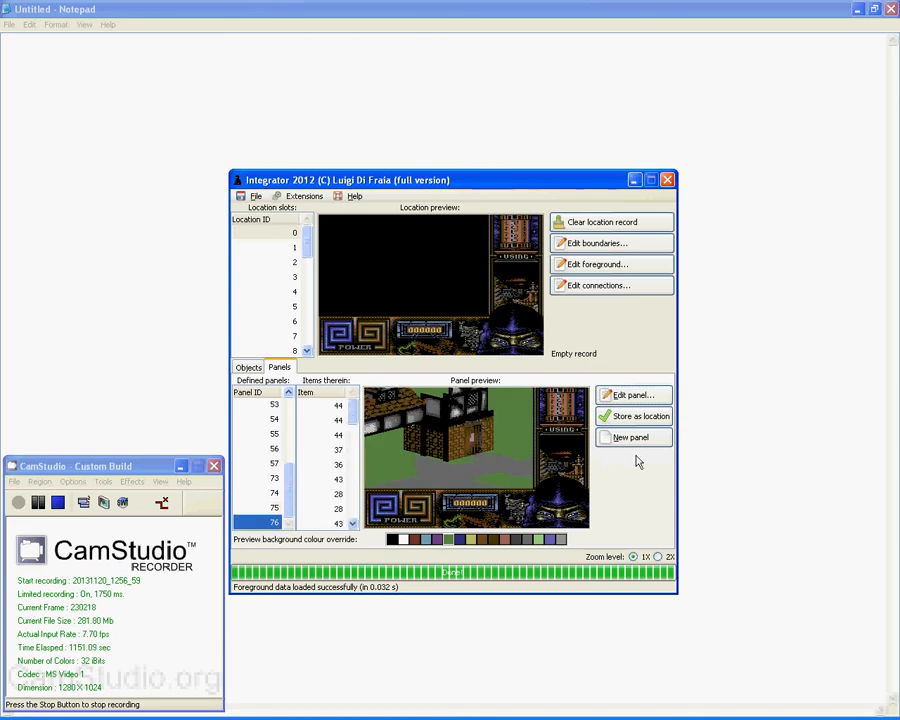
click(628, 395)
scroll(226, 297, down, 5)
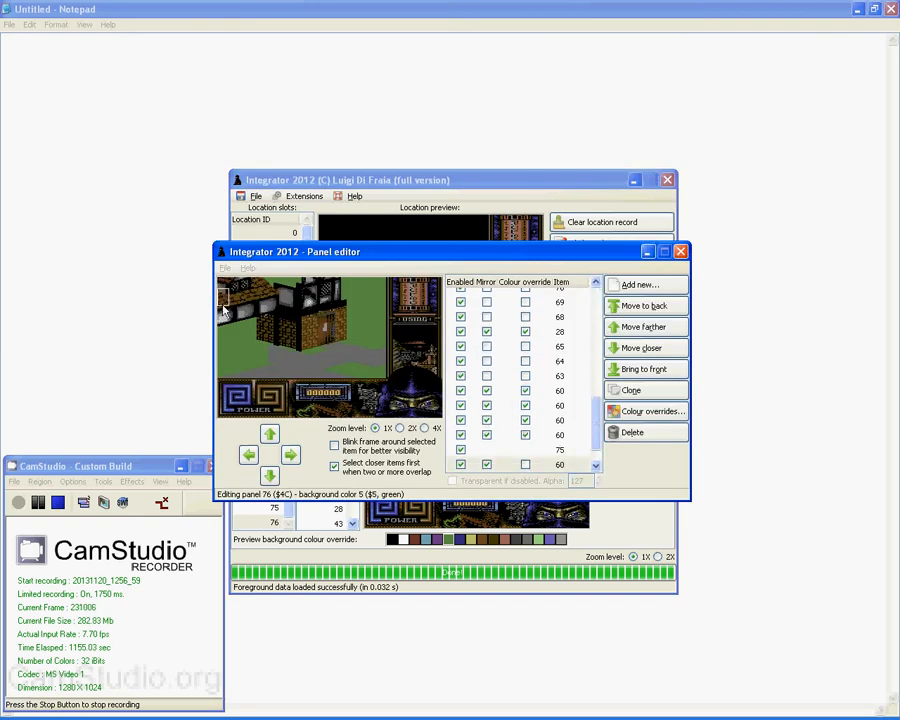
click(270, 292)
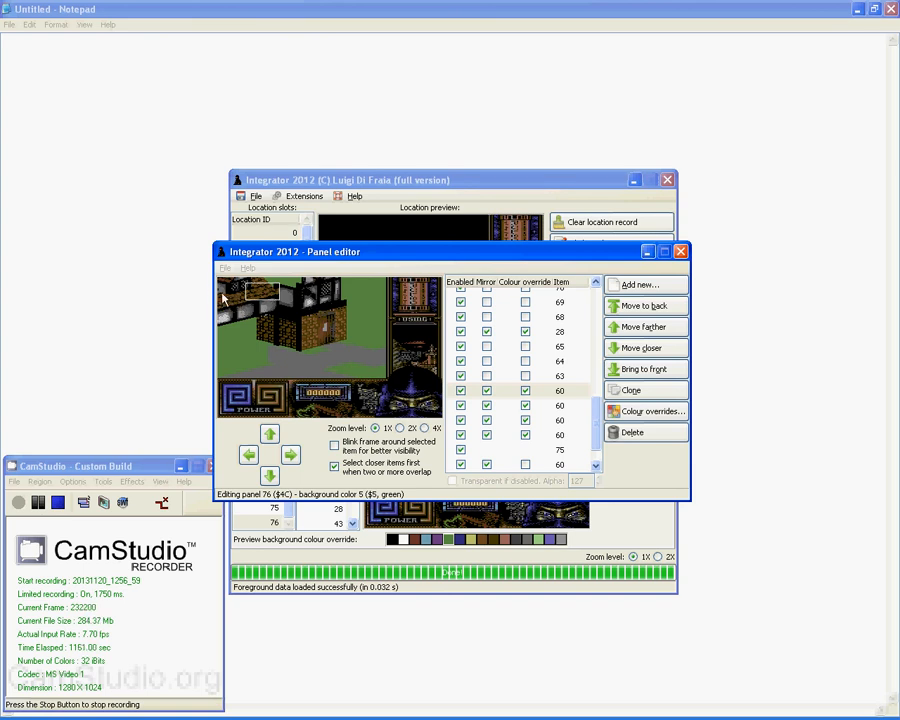
click(228, 322)
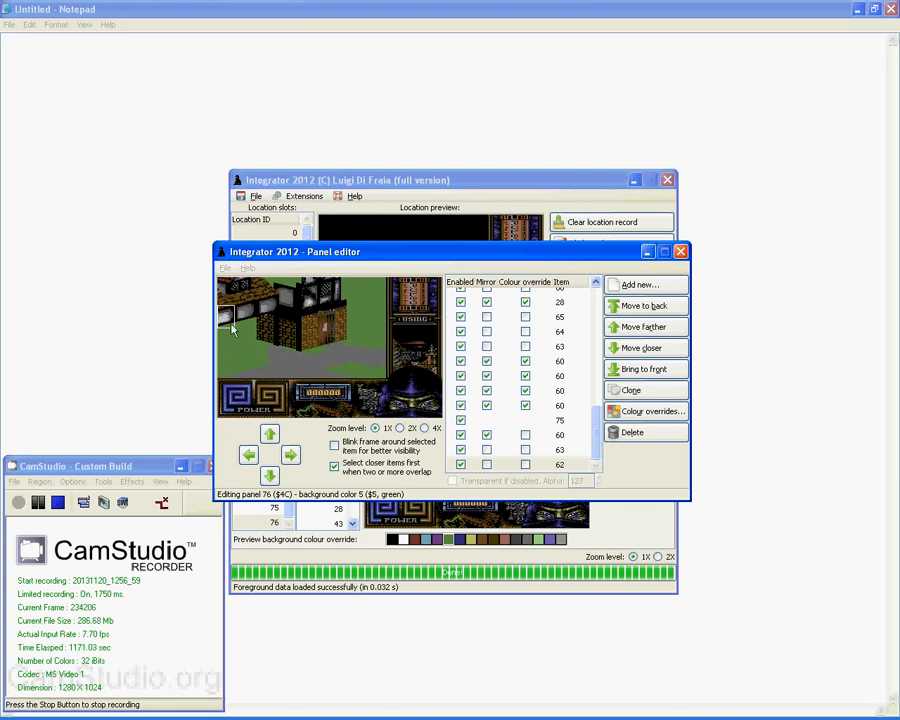
click(573, 465)
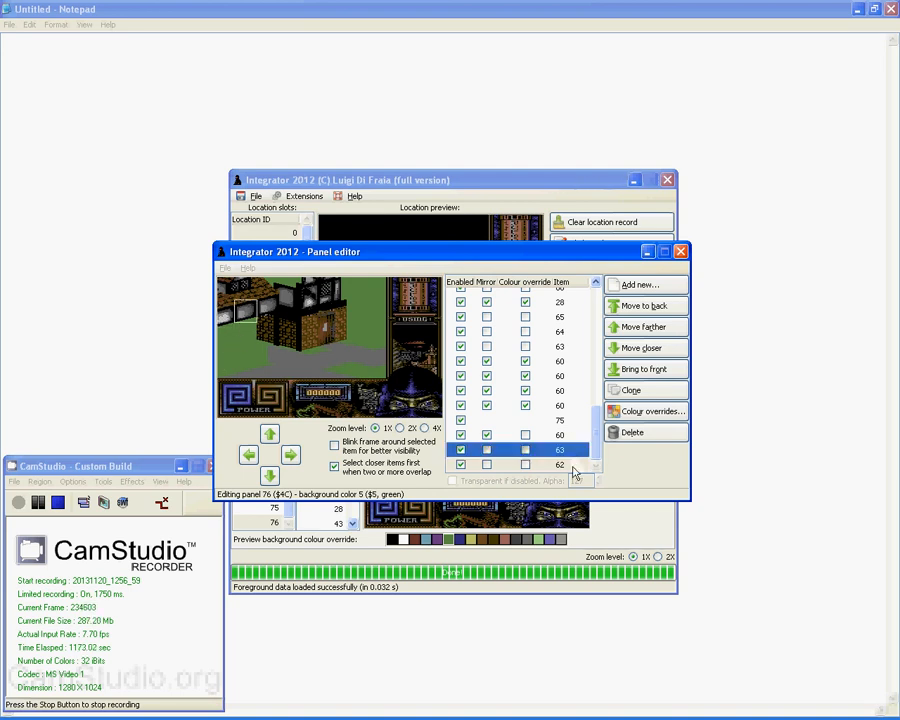
click(566, 456)
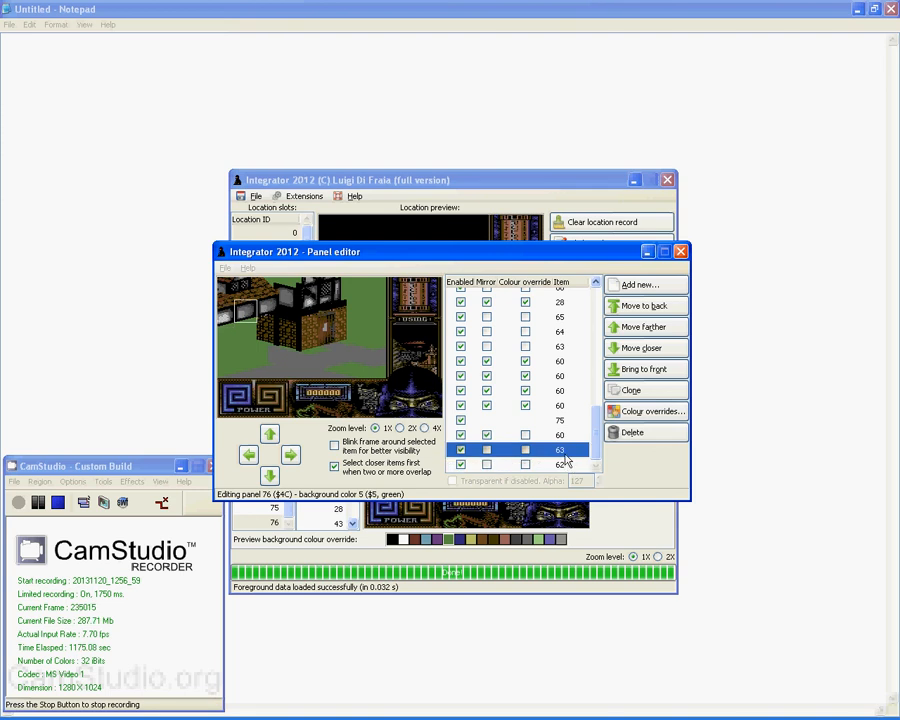
- Move the rearranged wall items 63 and 62 farther in the layer order, directly after the other item 63
key(Up)
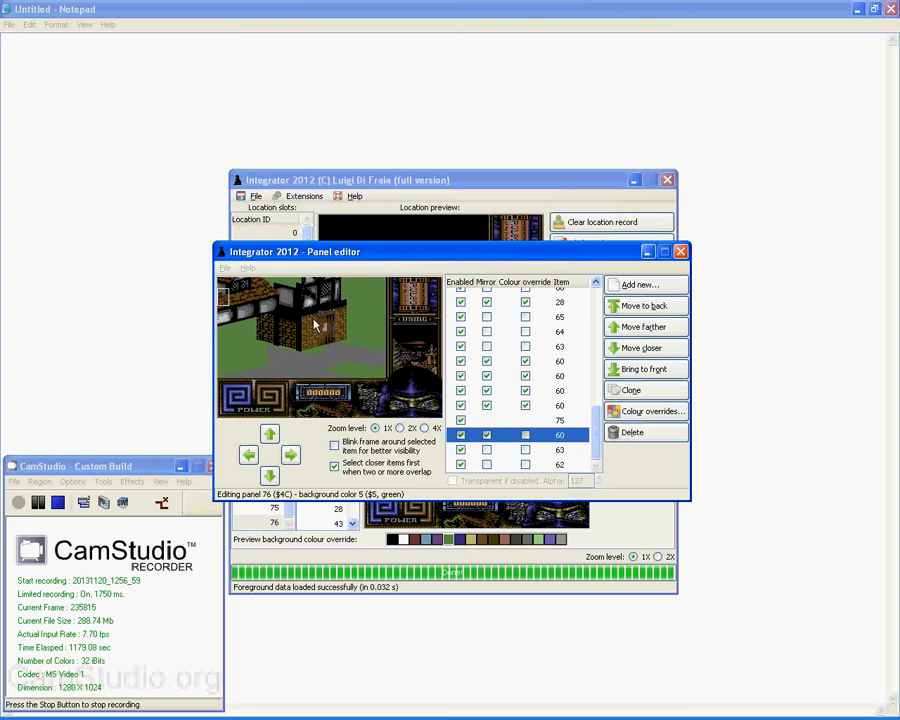
click(565, 365)
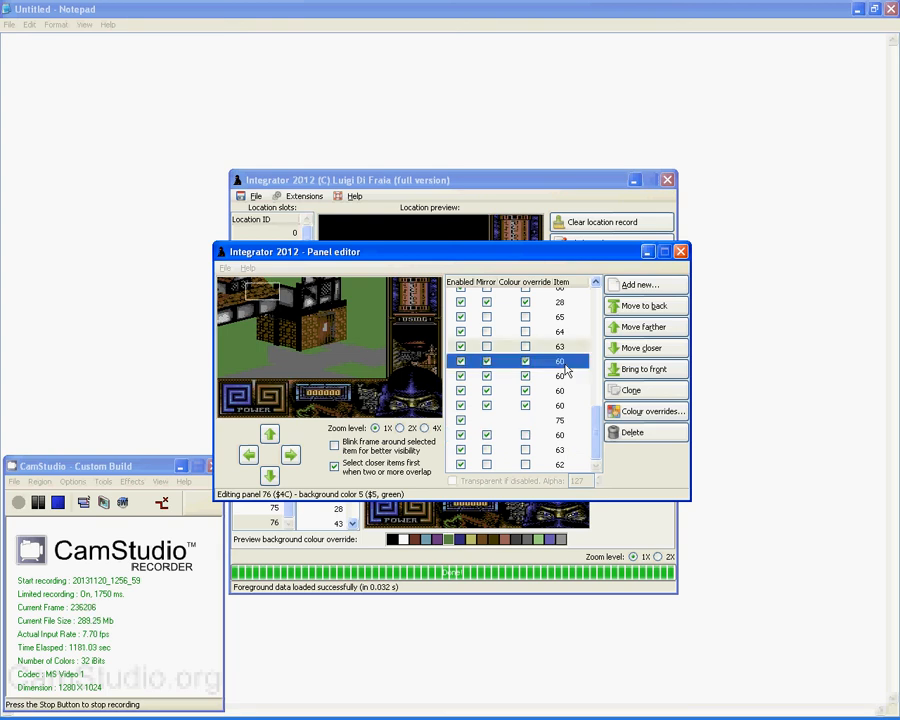
click(572, 435)
click(575, 451)
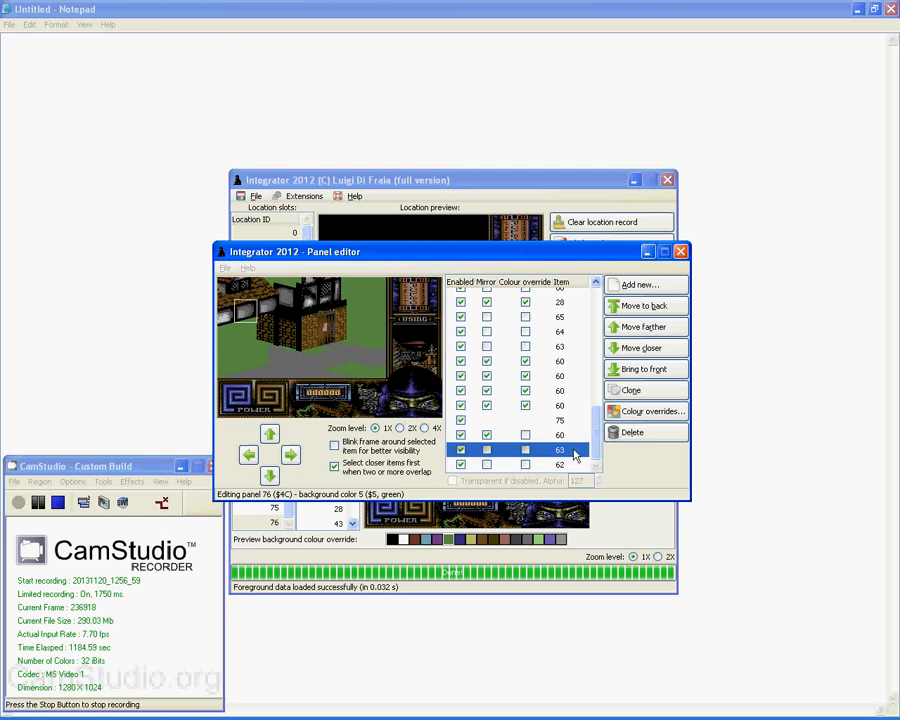
click(573, 361)
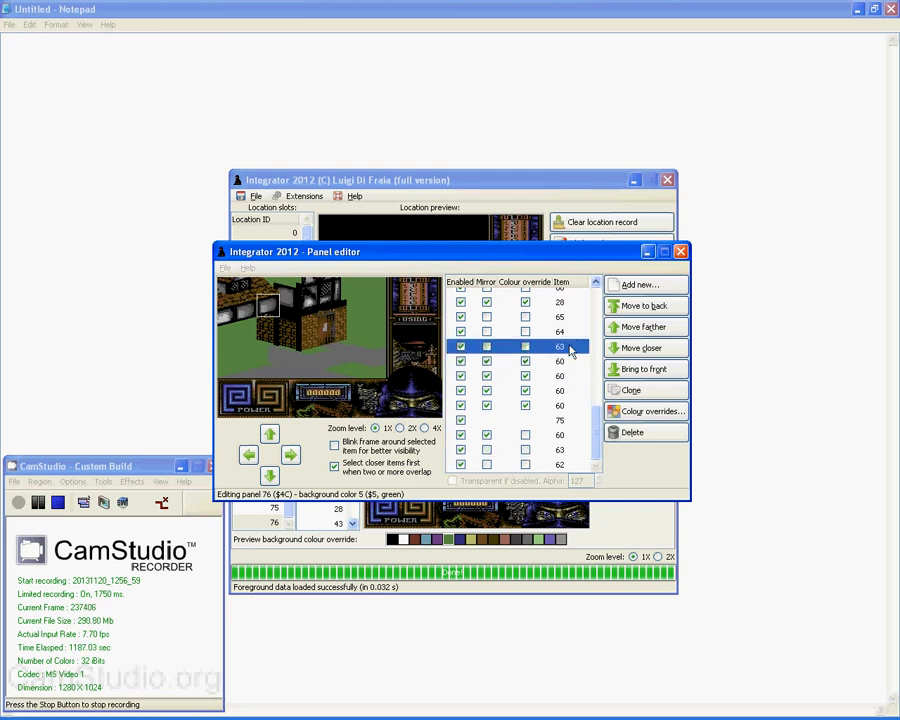
click(565, 451)
click(653, 335)
click(567, 465)
click(645, 327)
click(645, 328)
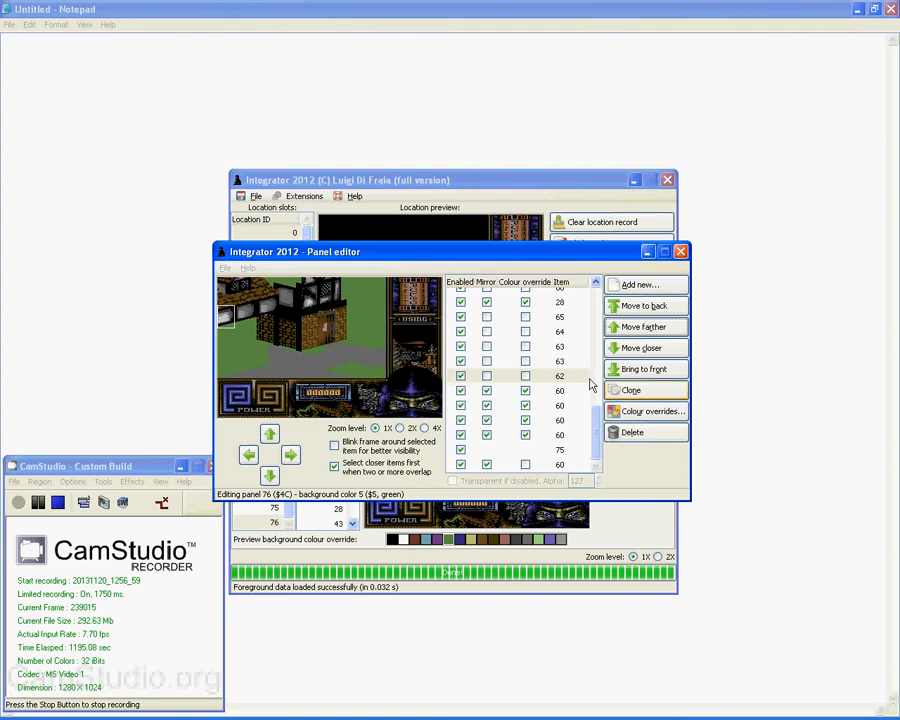
- Add object 65 after item 64 and place it at the scene's left edge, beneath the existing timber wall
click(572, 343)
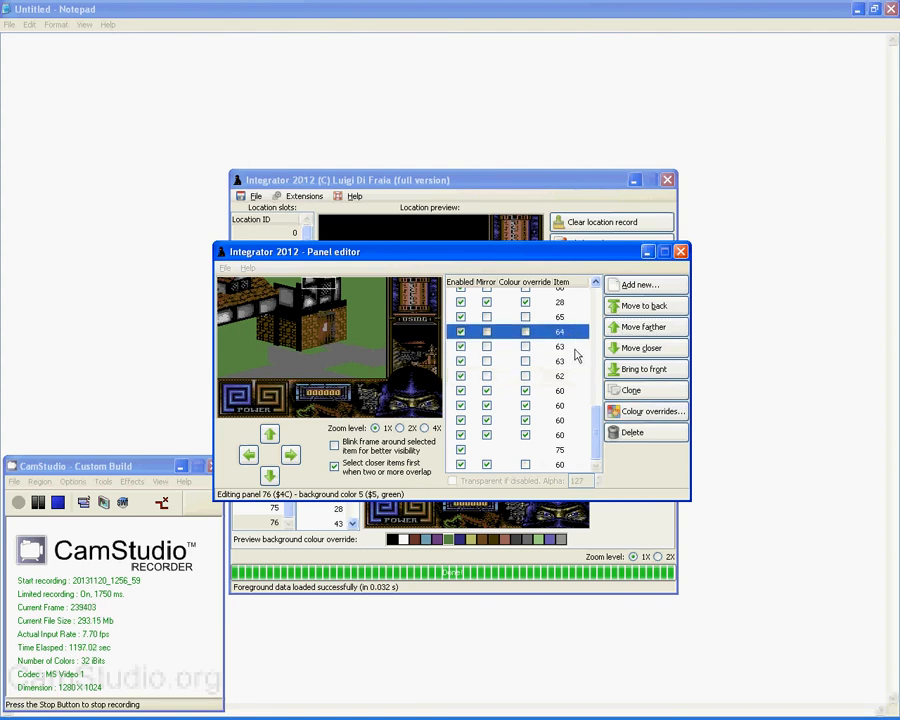
click(566, 332)
click(630, 288)
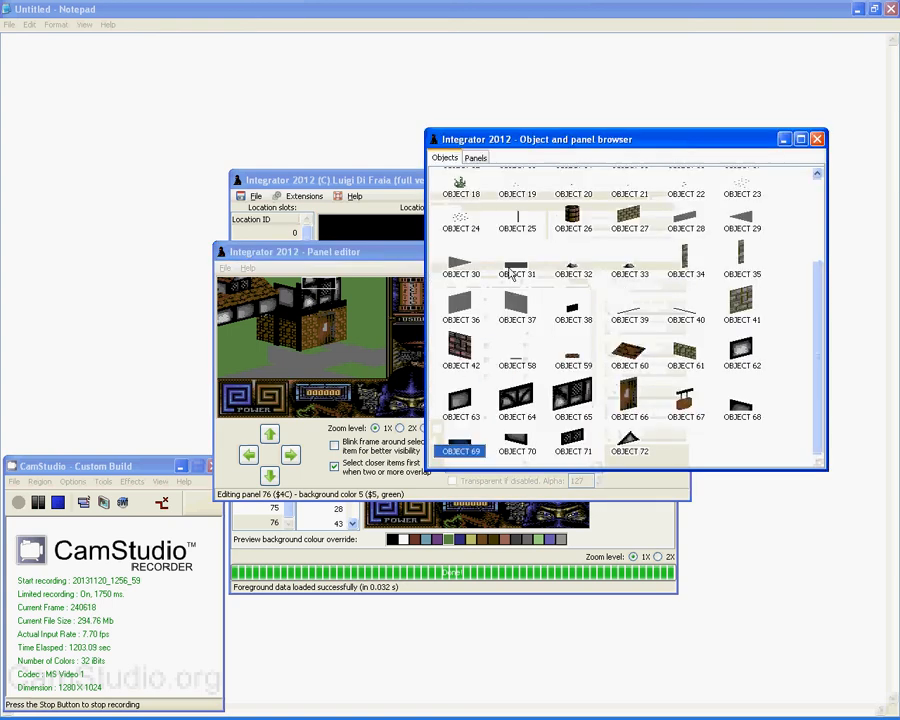
double_click(574, 402)
drag(345, 298, 227, 350)
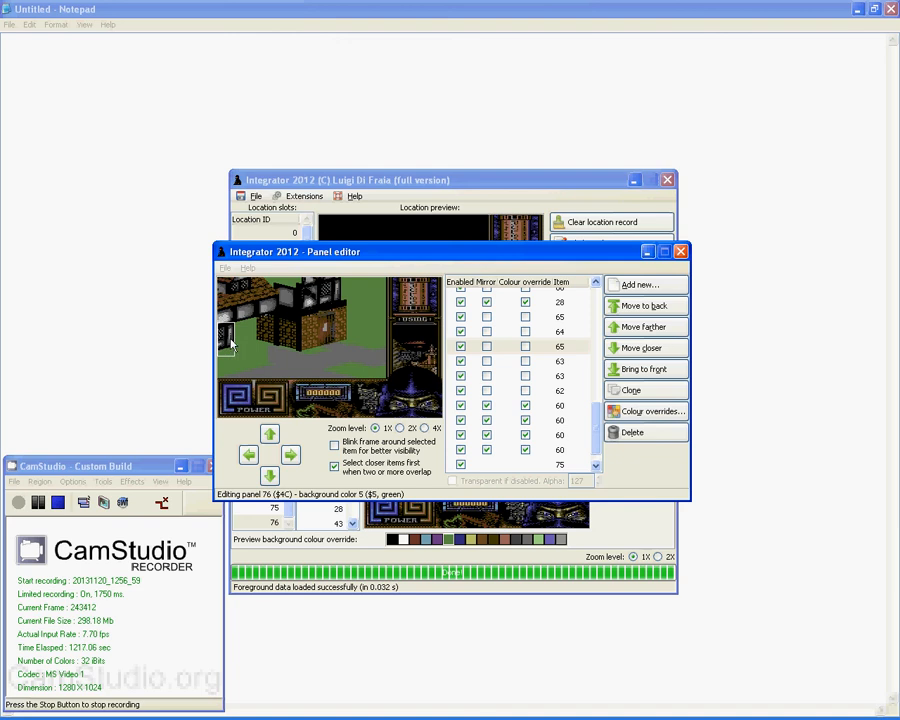
mouse_move(236, 343)
mouse_down()
mouse_move(249, 337)
mouse_move(232, 347)
mouse_move(227, 339)
mouse_move(238, 340)
mouse_move(225, 336)
mouse_move(229, 345)
mouse_up()
mouse_move(227, 340)
mouse_down()
mouse_move(242, 343)
mouse_move(230, 342)
mouse_up()
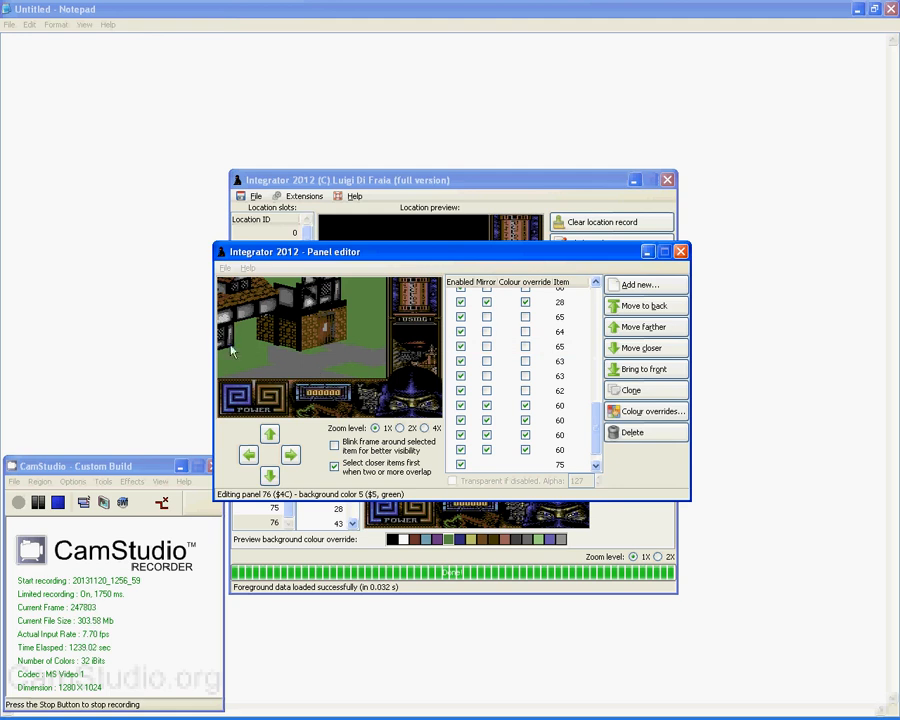
- Add object 28 after item 64 and place it at the base of the leftmost timber wall
double_click(558, 338)
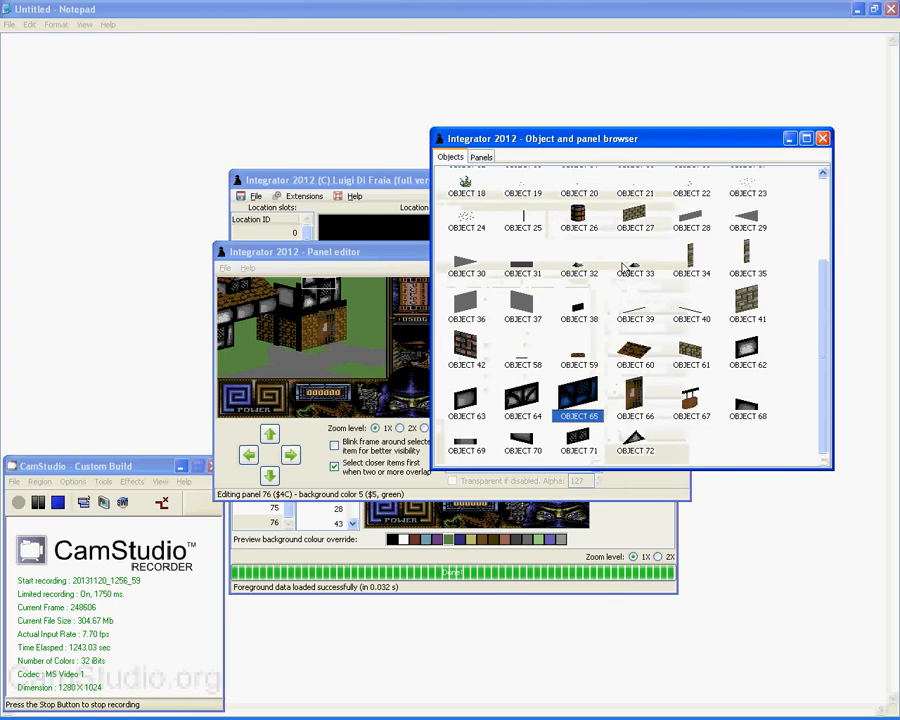
click(695, 220)
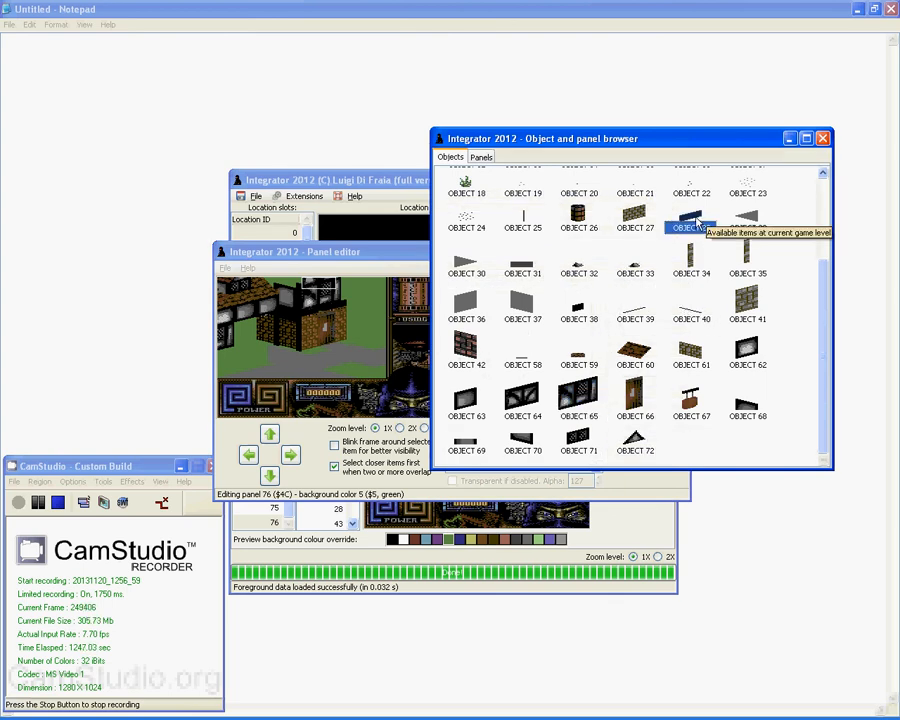
double_click(695, 222)
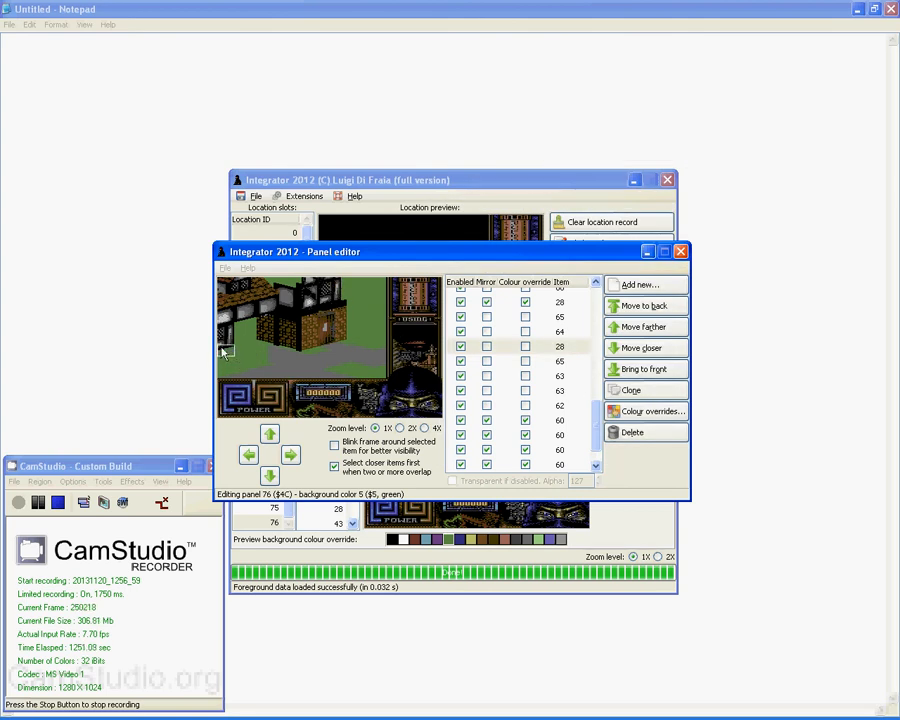
- Enable colour override for the new object 28 and override grey with black
click(525, 346)
click(658, 408)
click(418, 343)
click(380, 537)
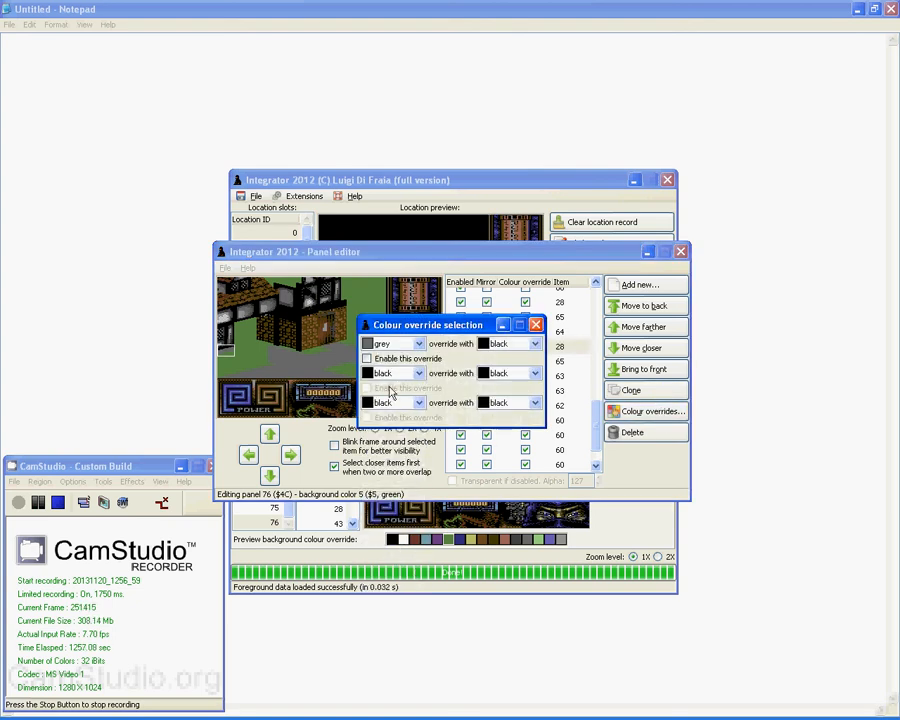
click(536, 324)
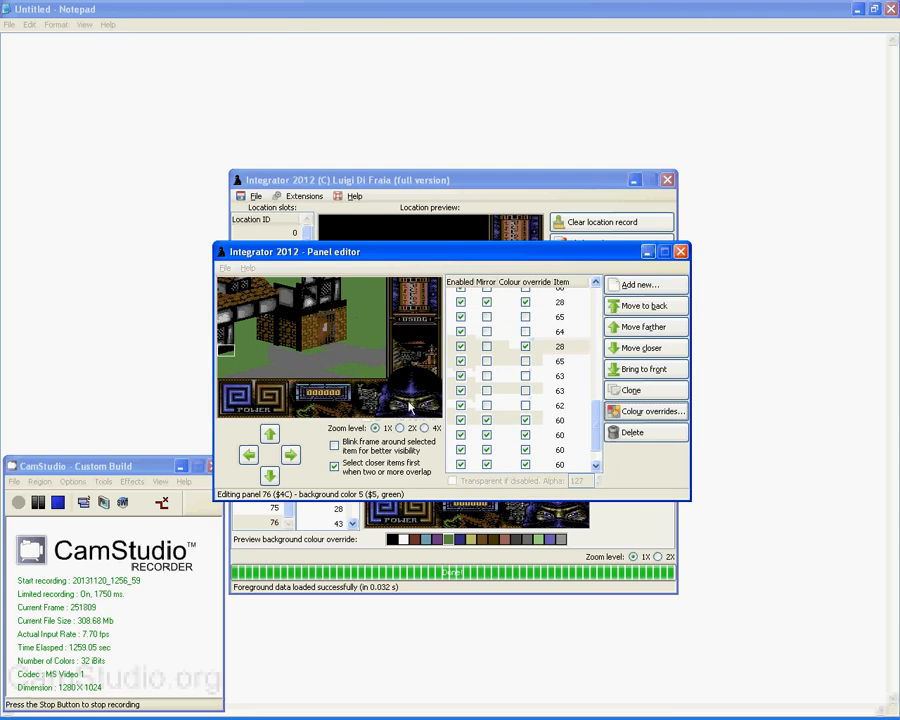
- Clone the black object 28 and fit the two pieces along the base of the leftmost timber wall
click(628, 390)
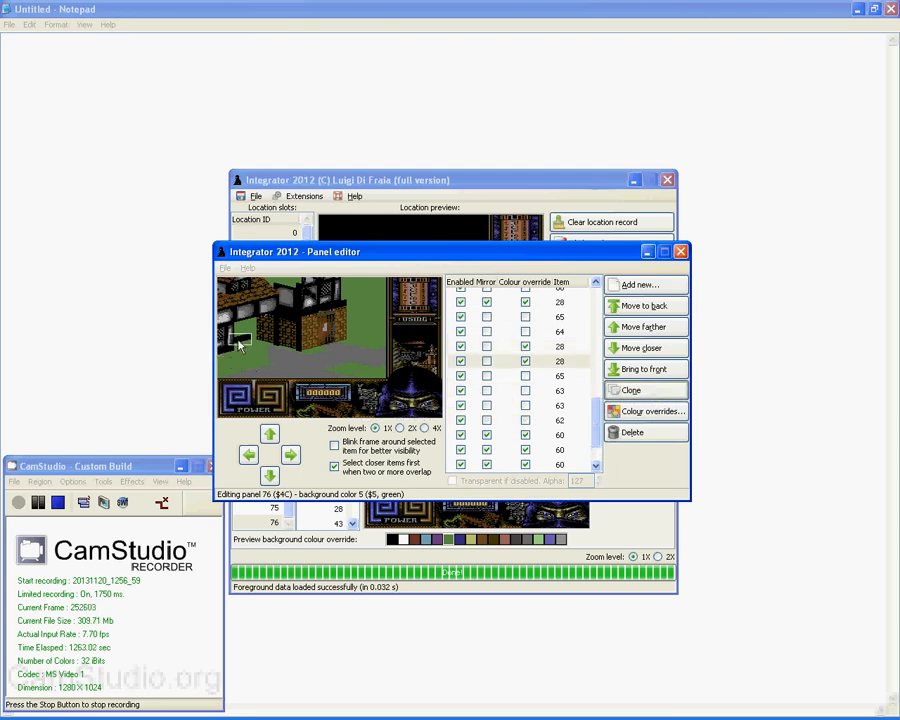
click(230, 355)
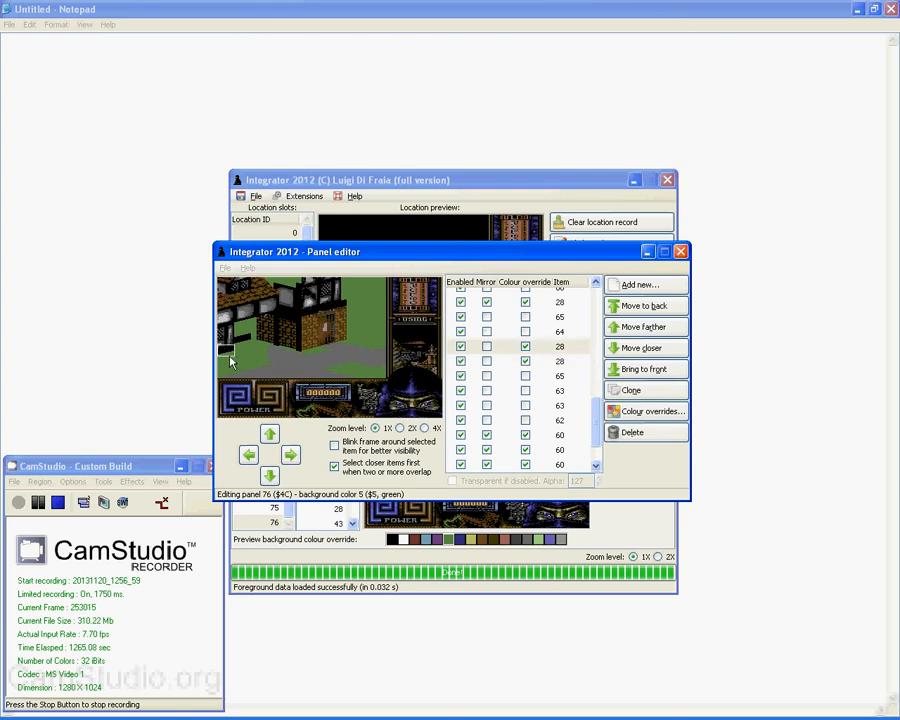
click(227, 352)
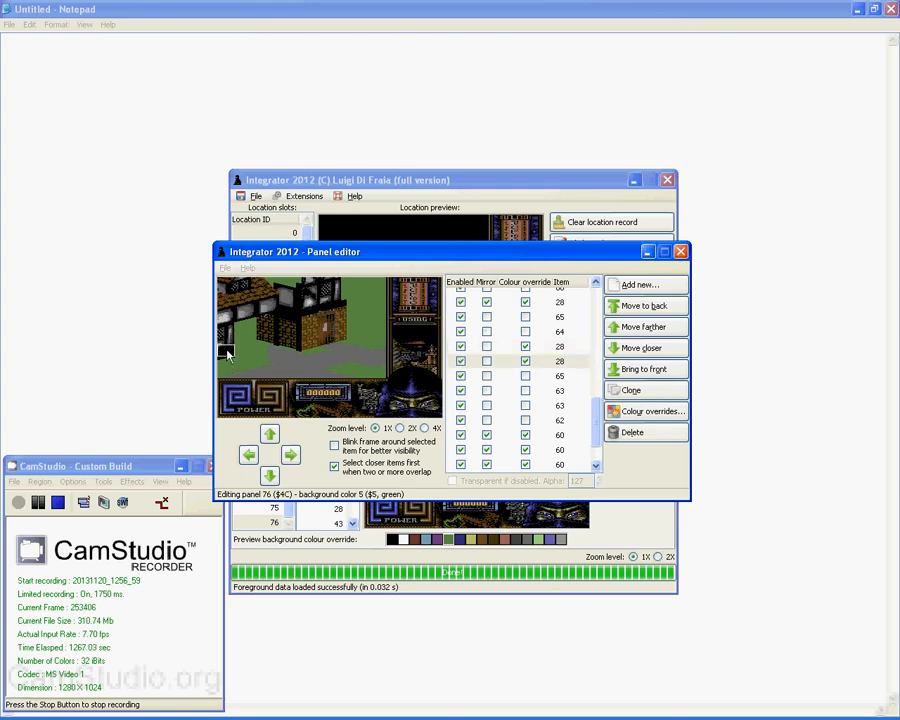
click(242, 322)
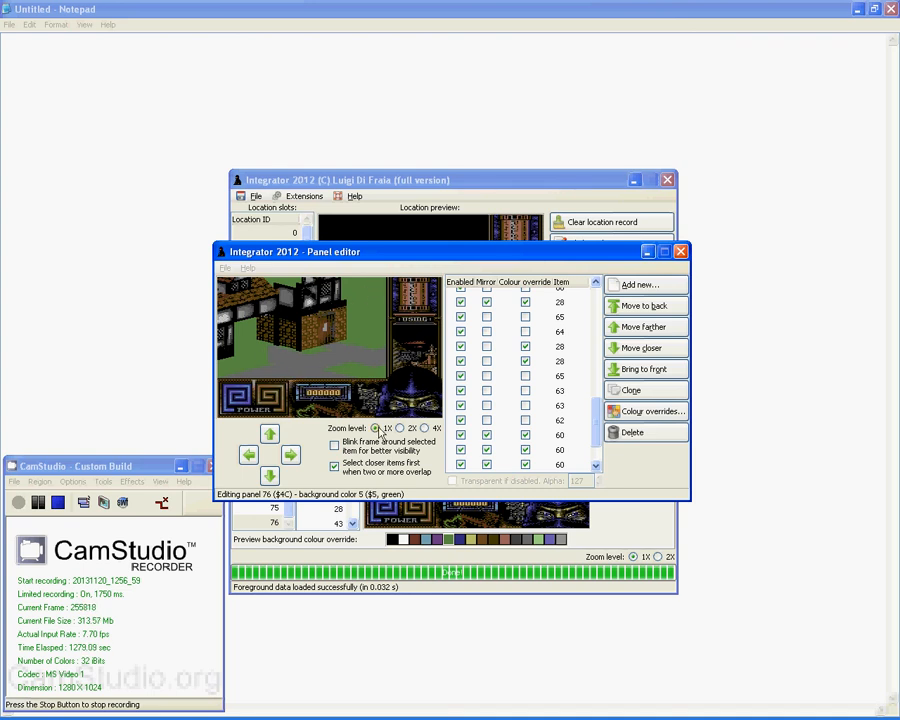
- Add panel 43 to the ground items and place it between the leftmost wall and the brick building to extend the path
click(278, 362)
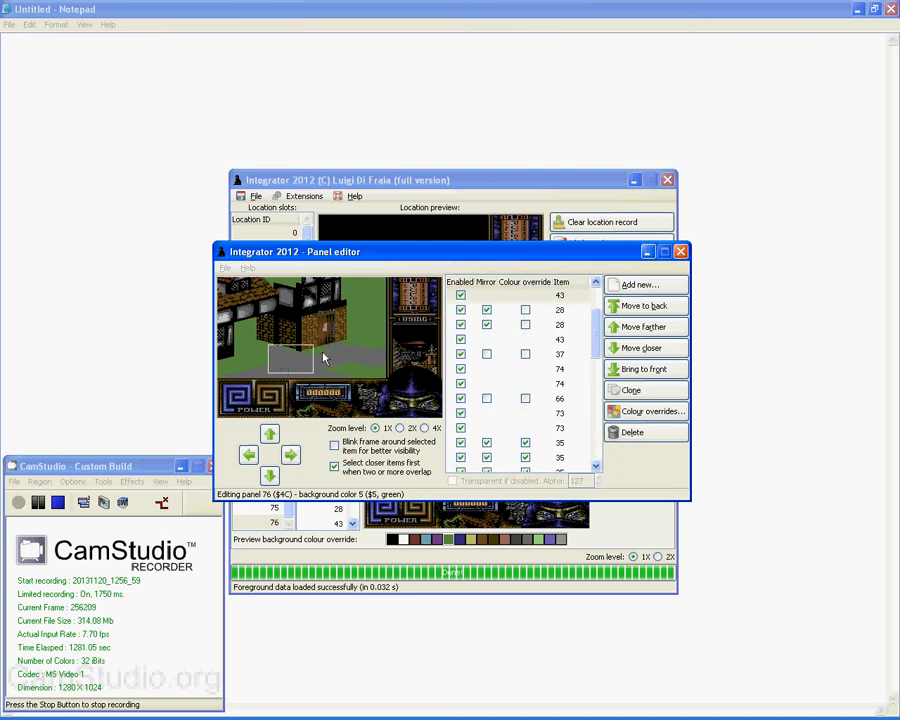
click(628, 290)
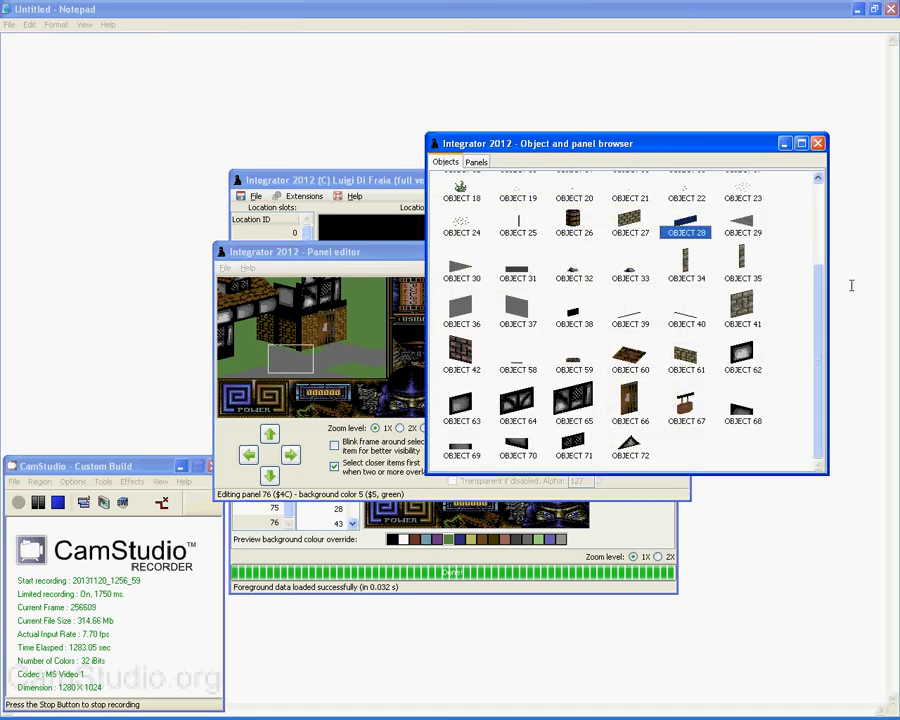
scroll(822, 332, up, 5)
click(476, 162)
click(572, 199)
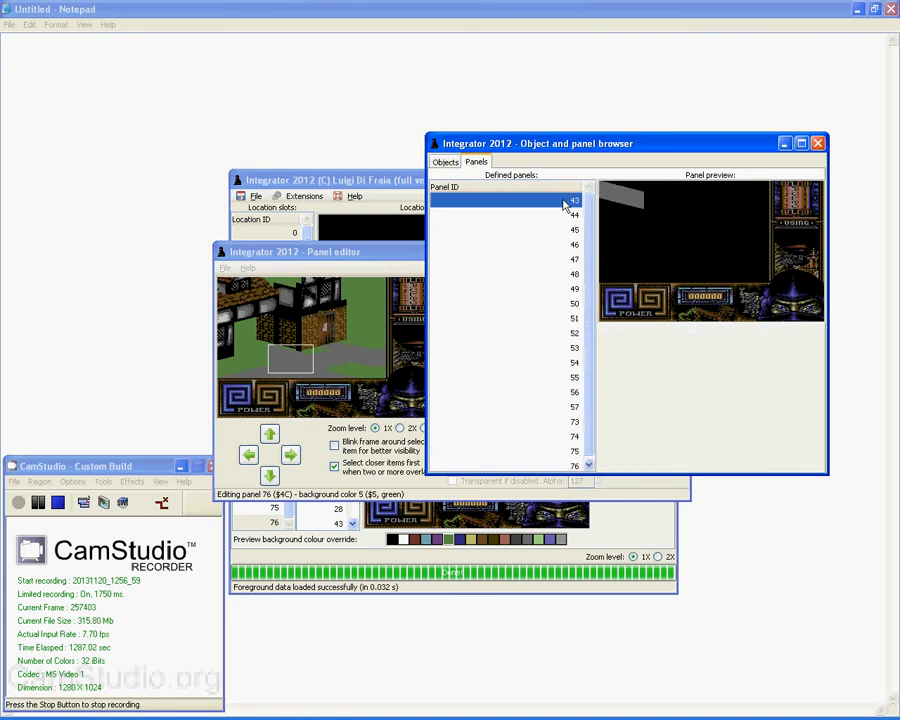
double_click(547, 207)
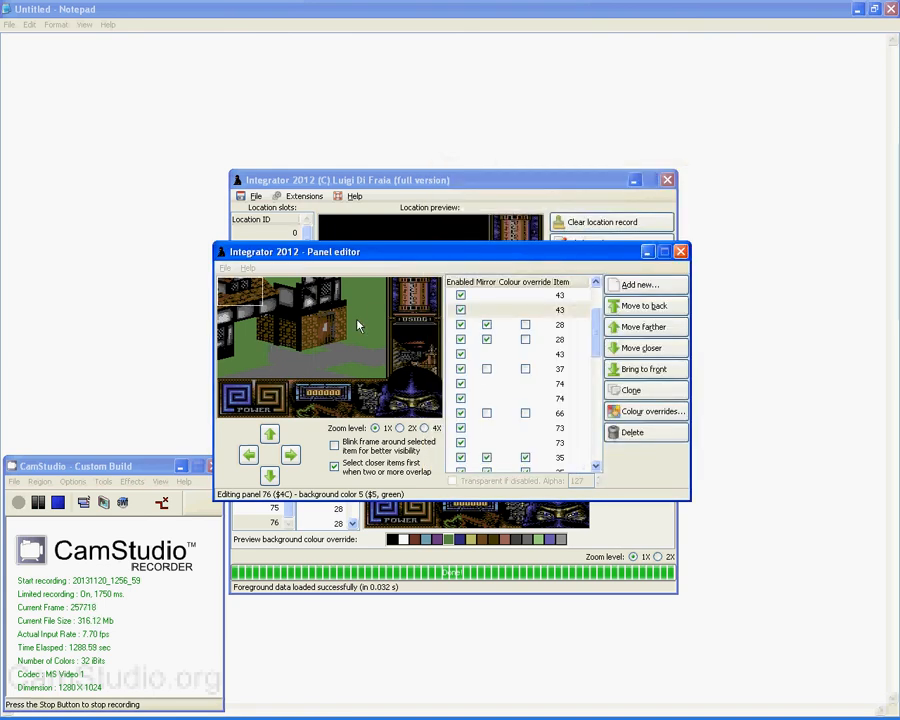
drag(242, 290, 254, 352)
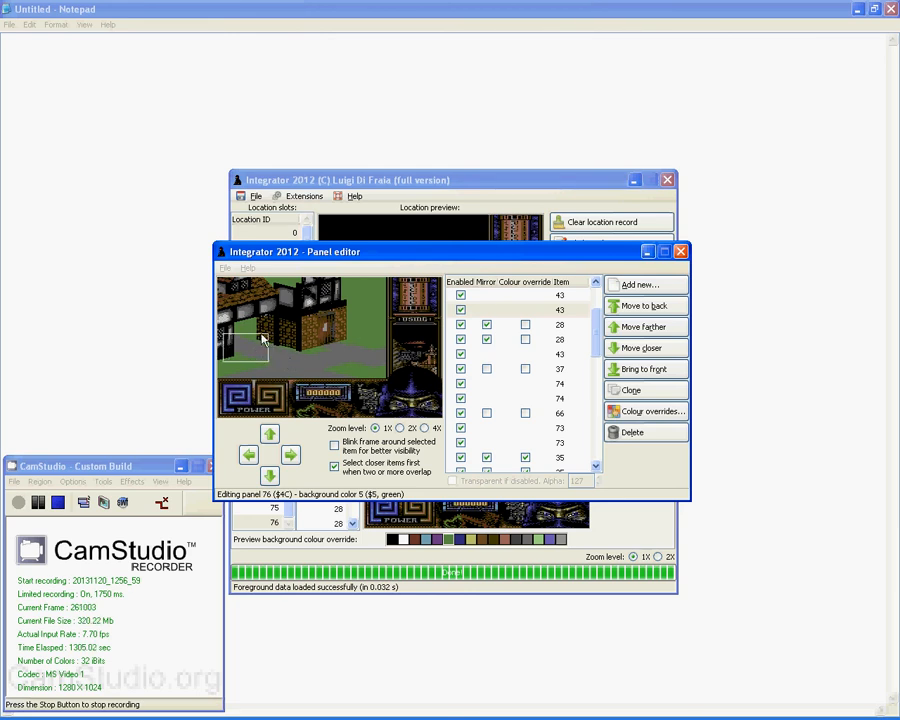
click(261, 350)
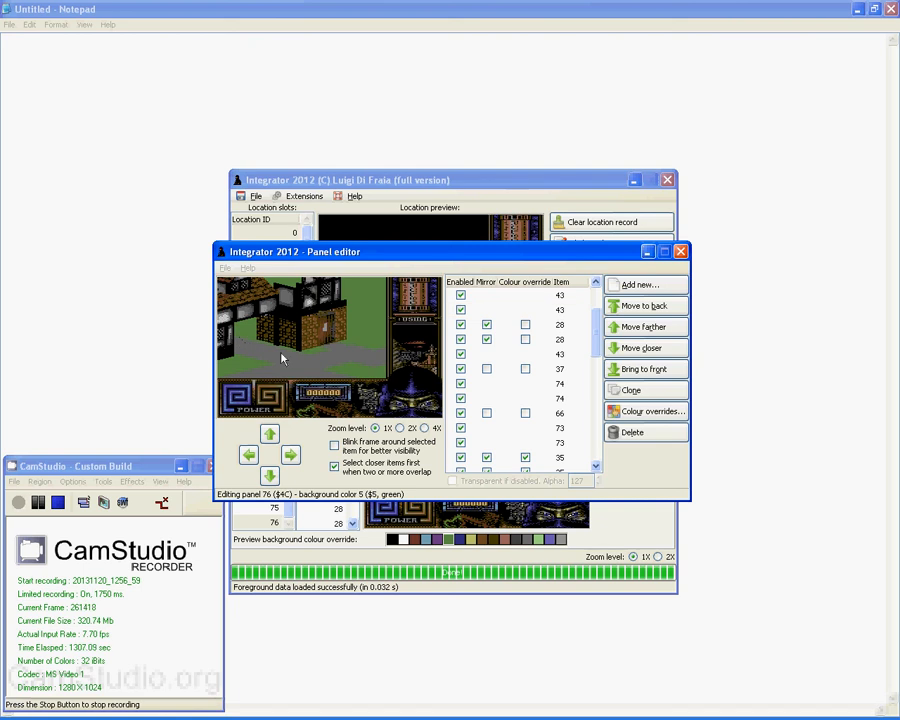
click(252, 350)
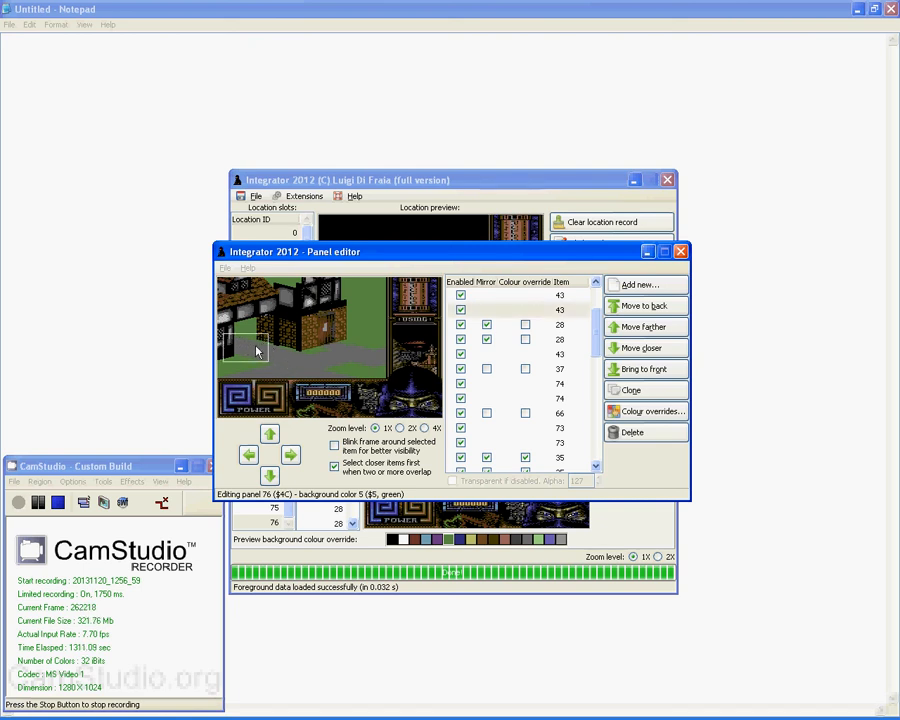
click(230, 346)
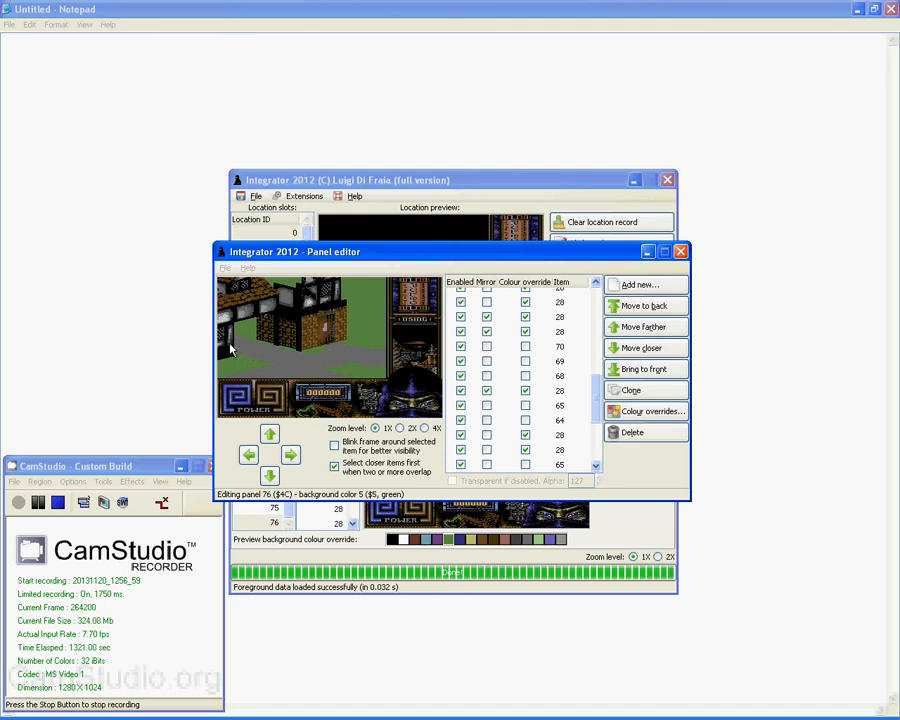
- Try to shift the brick building's left wall section, item 73, slightly to the left
click(262, 332)
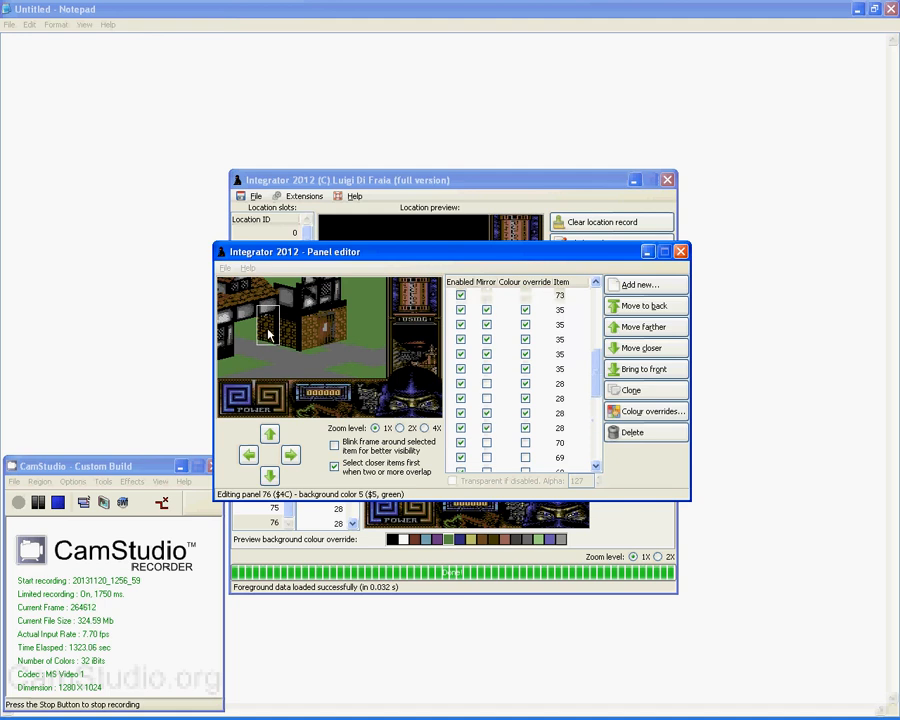
drag(260, 332, 320, 355)
click(269, 350)
click(297, 372)
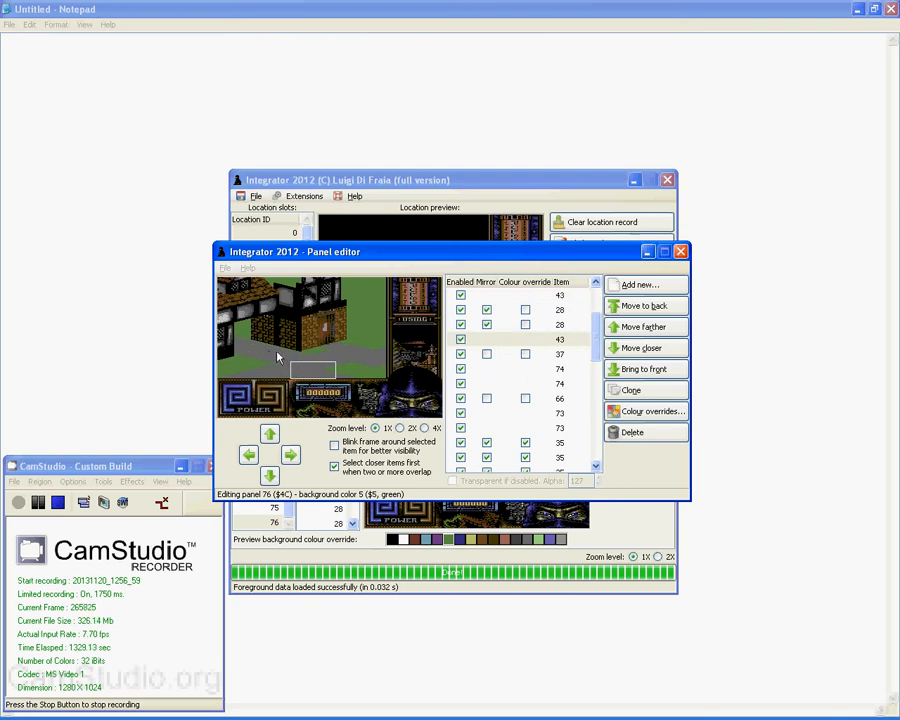
click(288, 333)
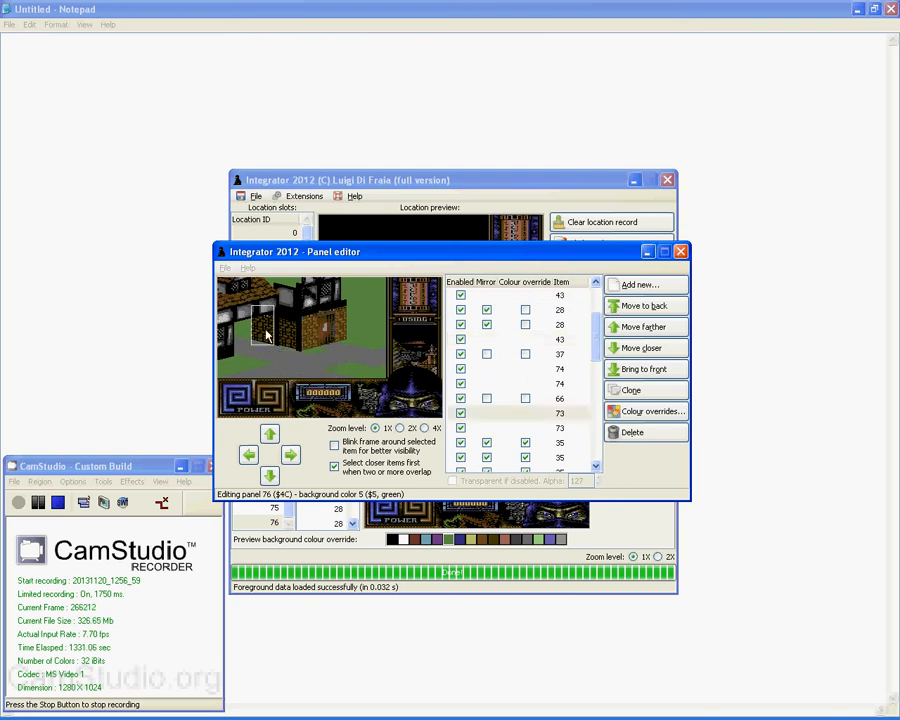
- Reposition ground panel 44 and the narrow path items 36 and 37 so the path reaches the scene's right edge
click(292, 360)
click(363, 330)
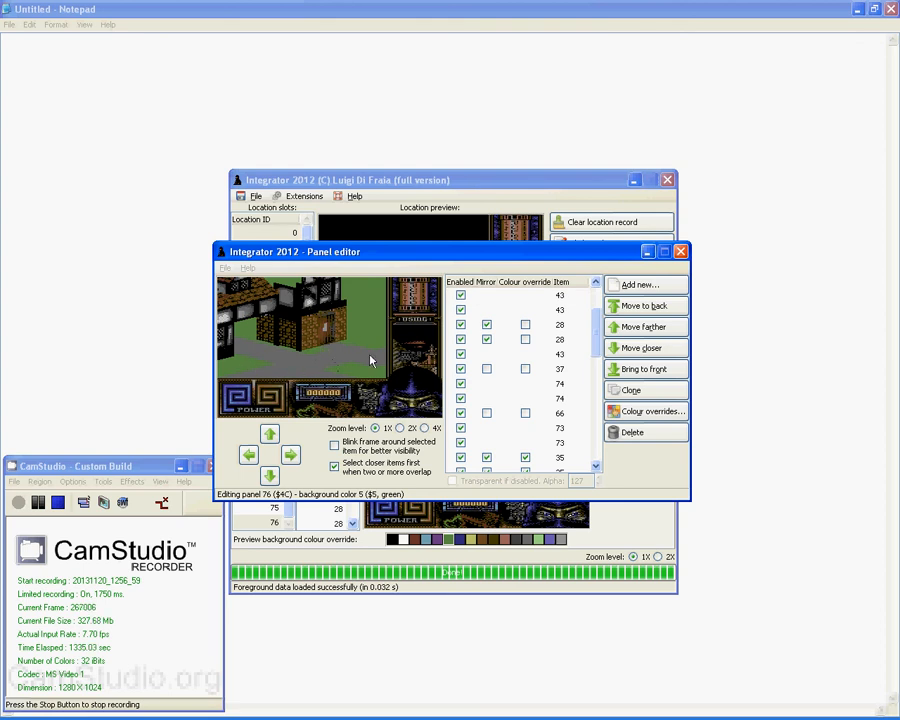
click(326, 360)
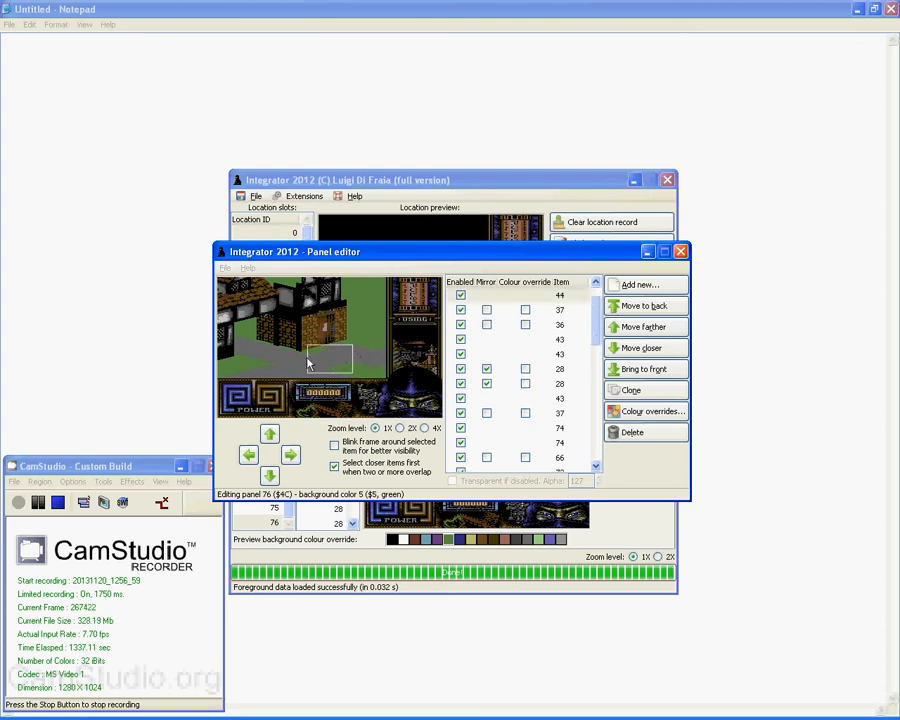
click(384, 360)
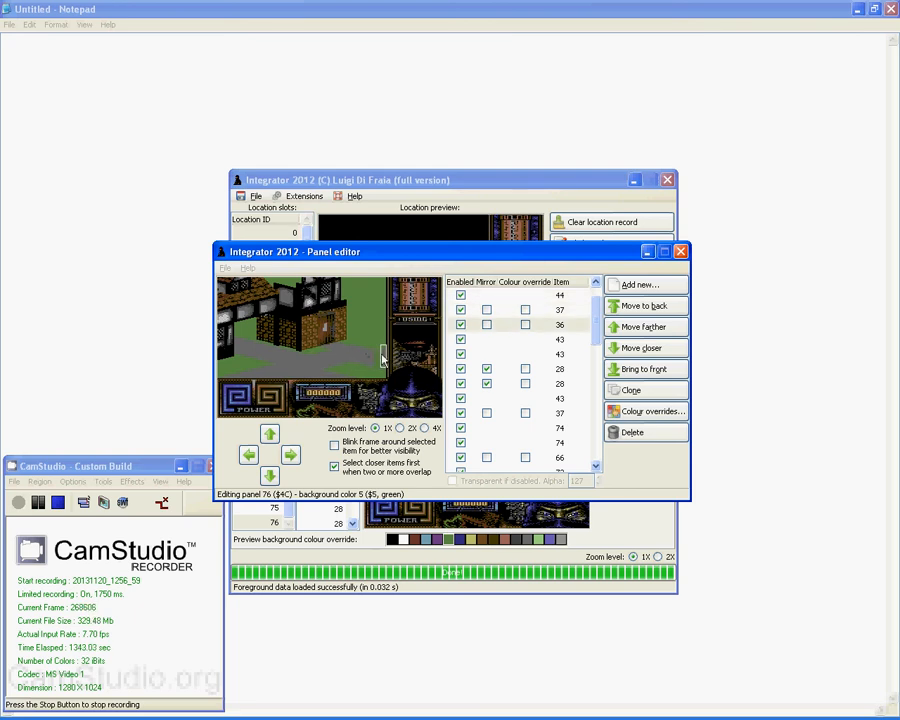
click(370, 358)
click(335, 362)
drag(341, 358, 347, 351)
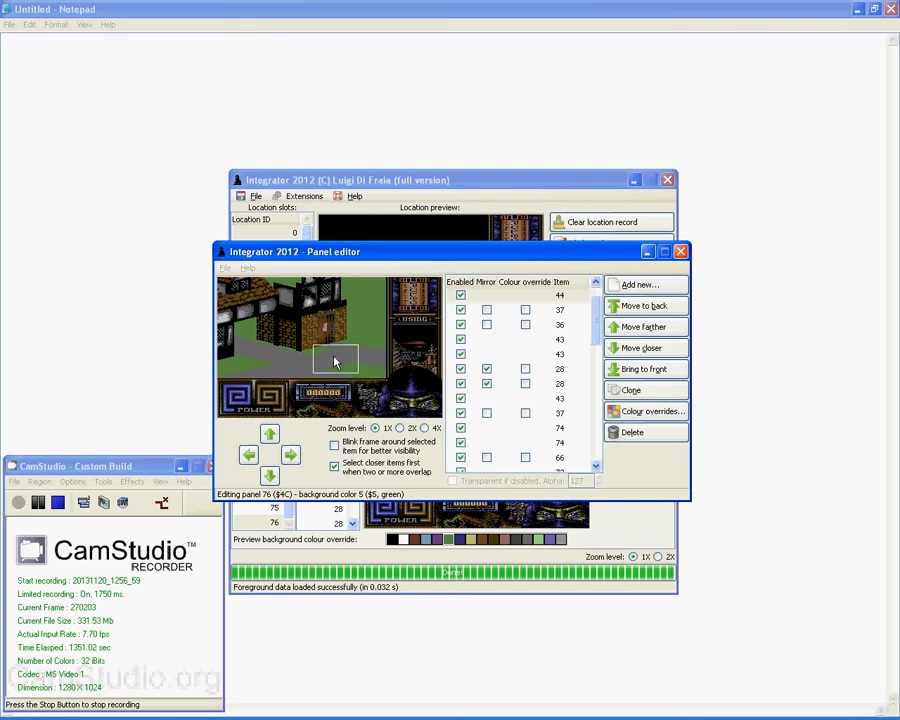
click(370, 361)
mouse_move(372, 357)
mouse_down()
mouse_move(358, 357)
mouse_move(366, 357)
mouse_up()
click(381, 358)
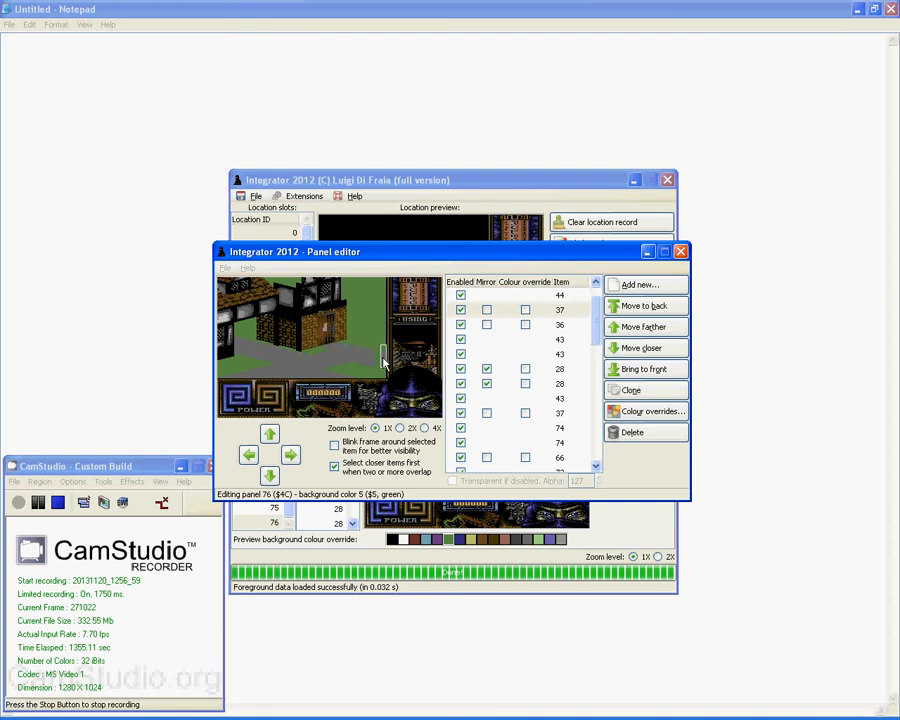
click(333, 355)
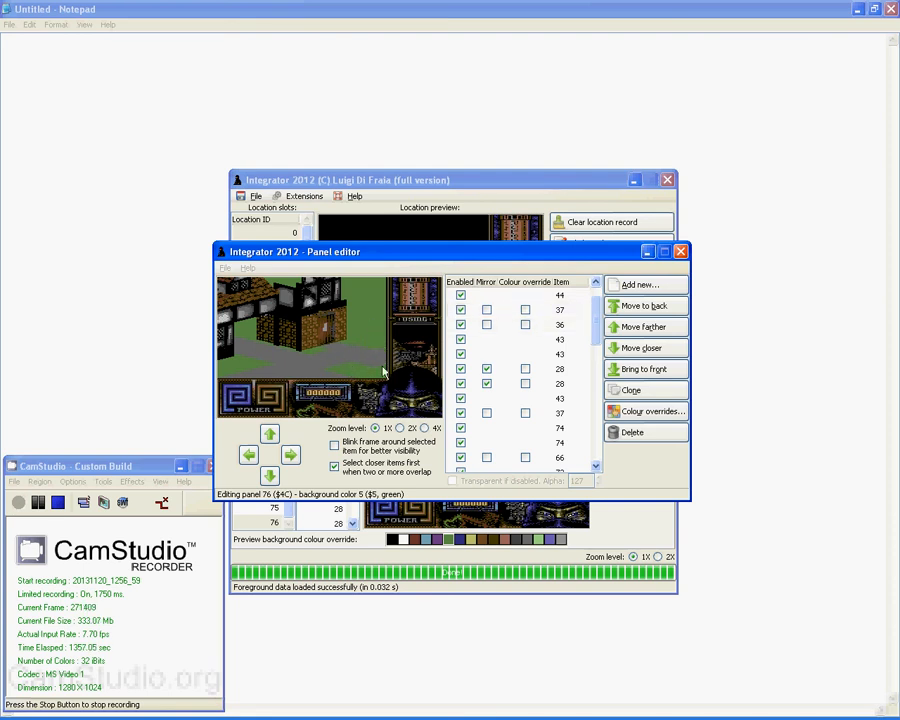
- Add grey object 36 and place it in the gap between the leftmost building and the brick wall
click(263, 338)
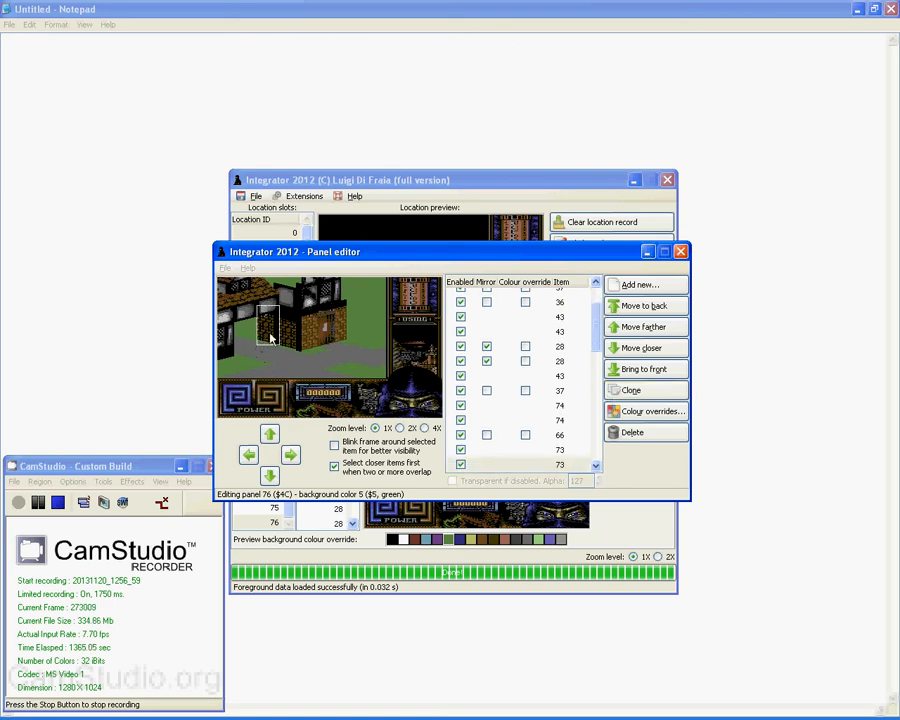
click(642, 289)
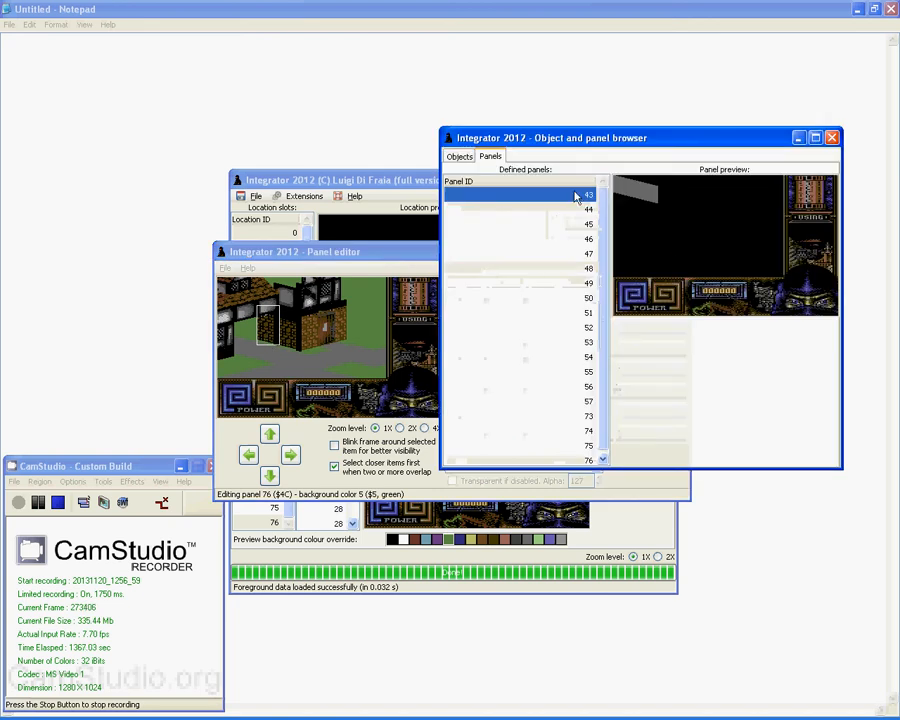
click(459, 156)
drag(835, 301, 835, 400)
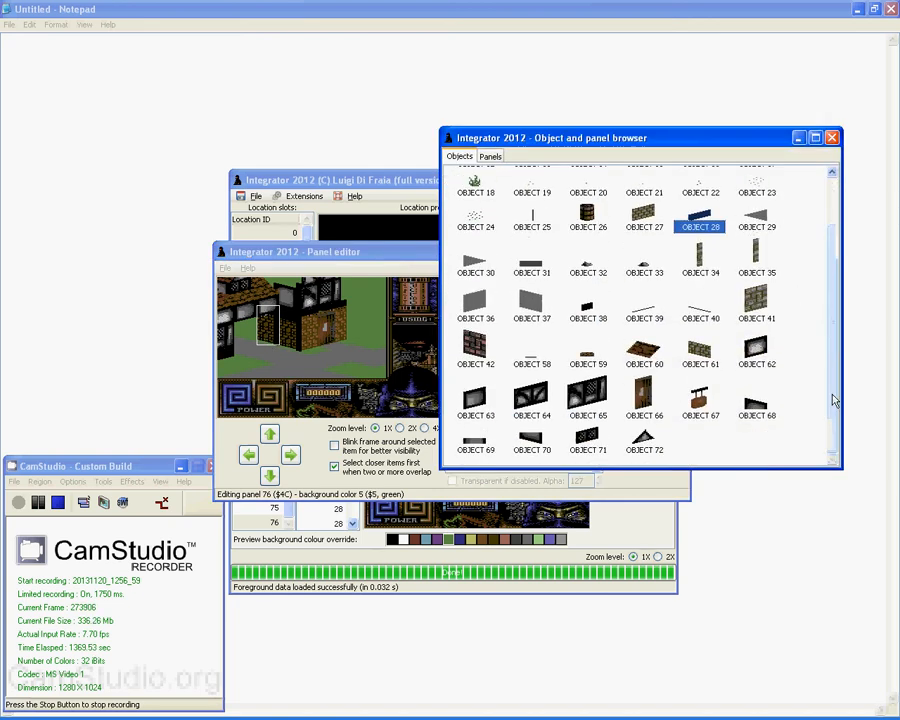
click(478, 306)
double_click(478, 306)
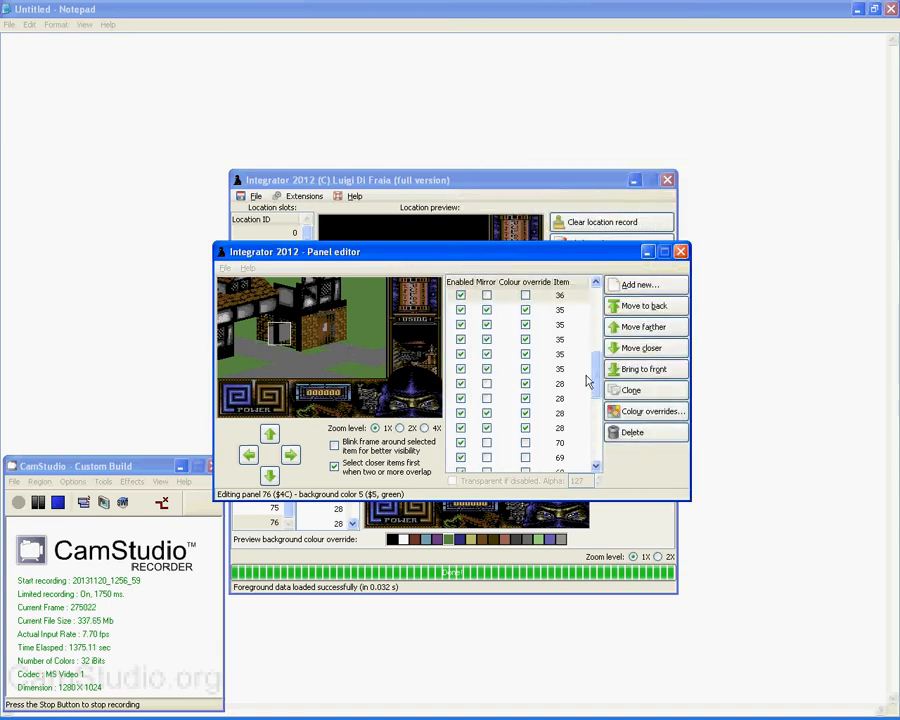
drag(596, 360, 595, 350)
click(560, 348)
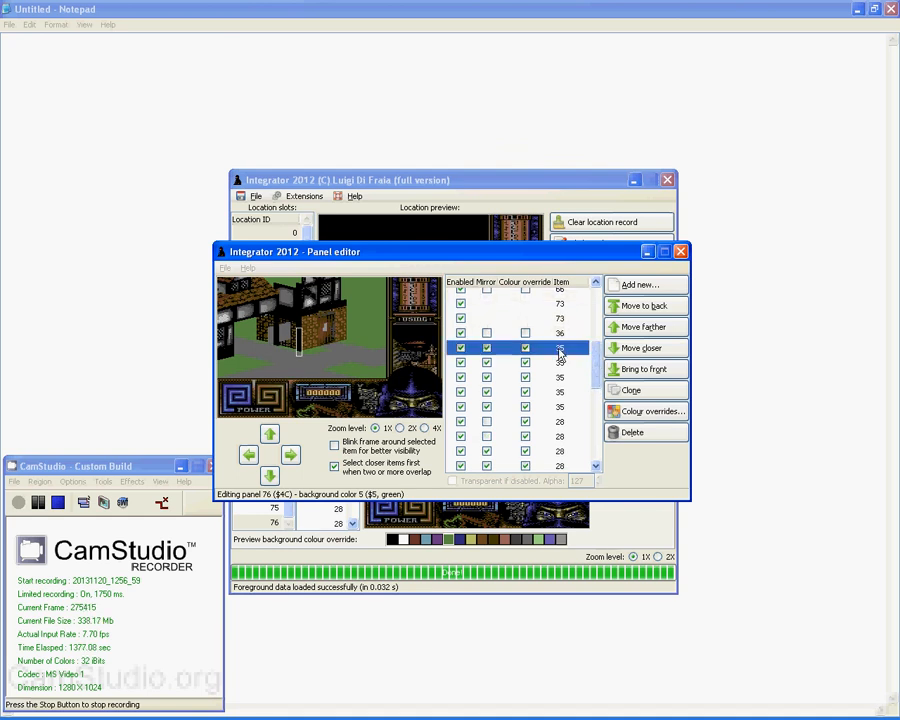
click(565, 335)
drag(279, 337, 249, 338)
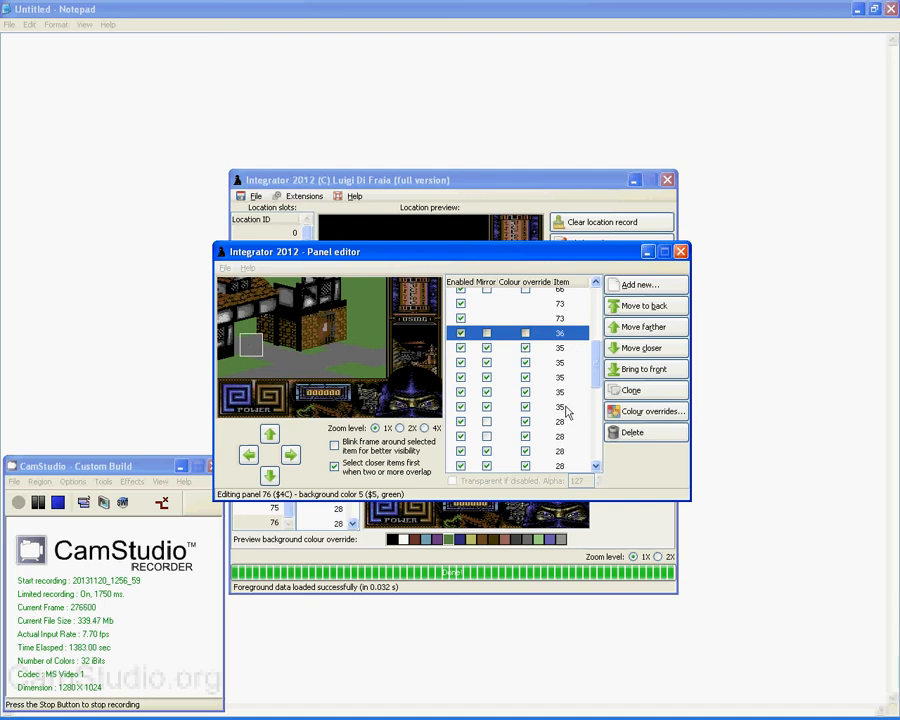
- Bring object 36 closer in the item order, in front of the five mirrored object 35 posts
click(646, 355)
click(646, 355)
click(646, 355)
click(646, 355)
click(646, 355)
click(565, 406)
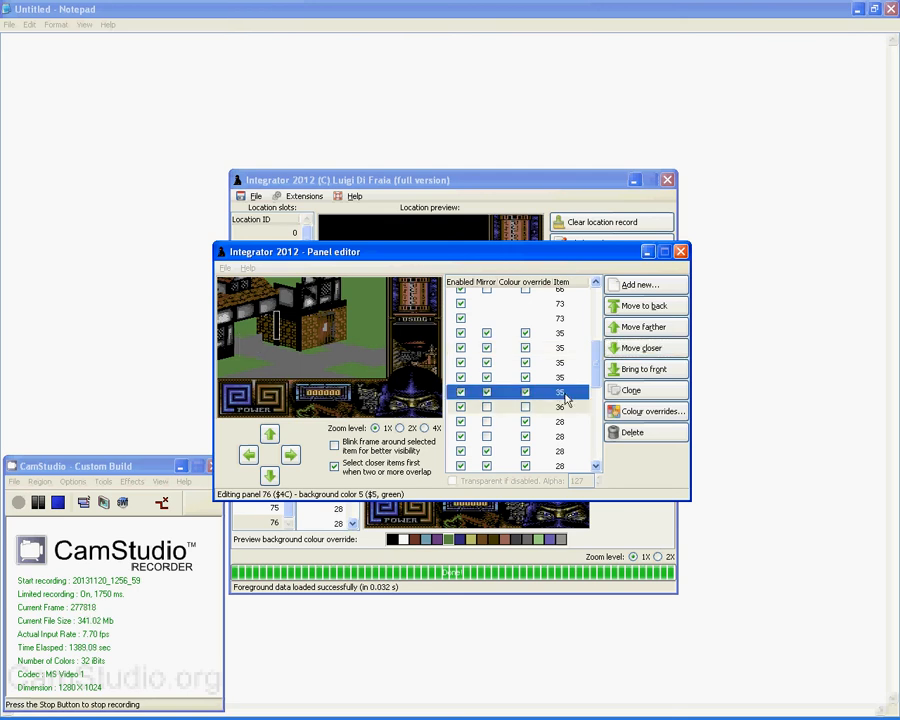
- Override the grey of object 36 with black
click(655, 410)
click(405, 344)
click(385, 532)
click(536, 324)
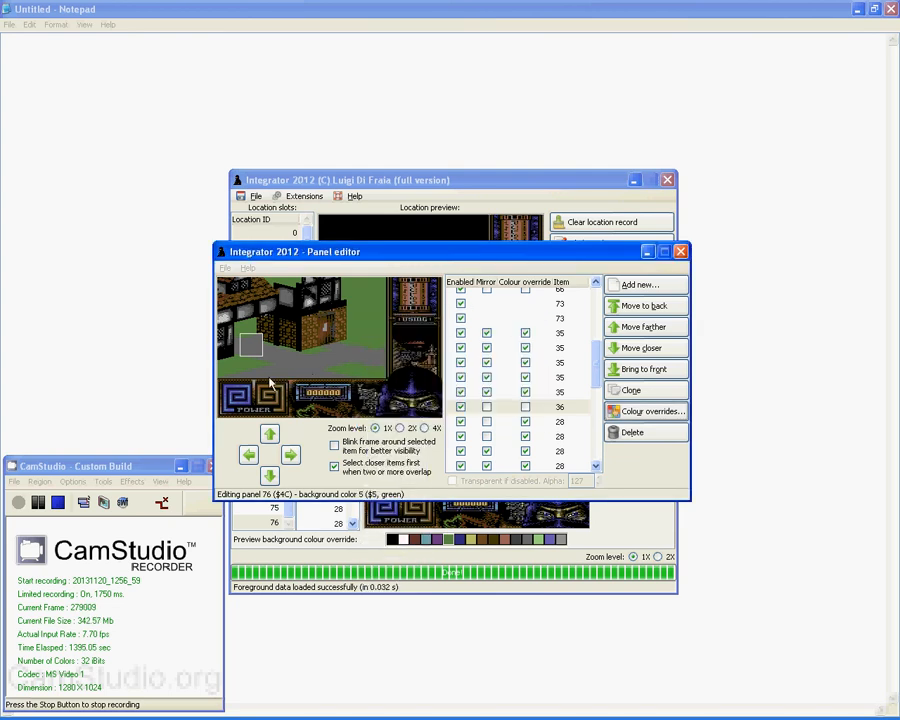
click(650, 411)
click(415, 358)
click(418, 344)
click(380, 536)
click(536, 325)
- Clone the narrow post 35 to the left end of the brick wall and shift black object 36 towards the leftmost building
scroll(535, 383, up, 2)
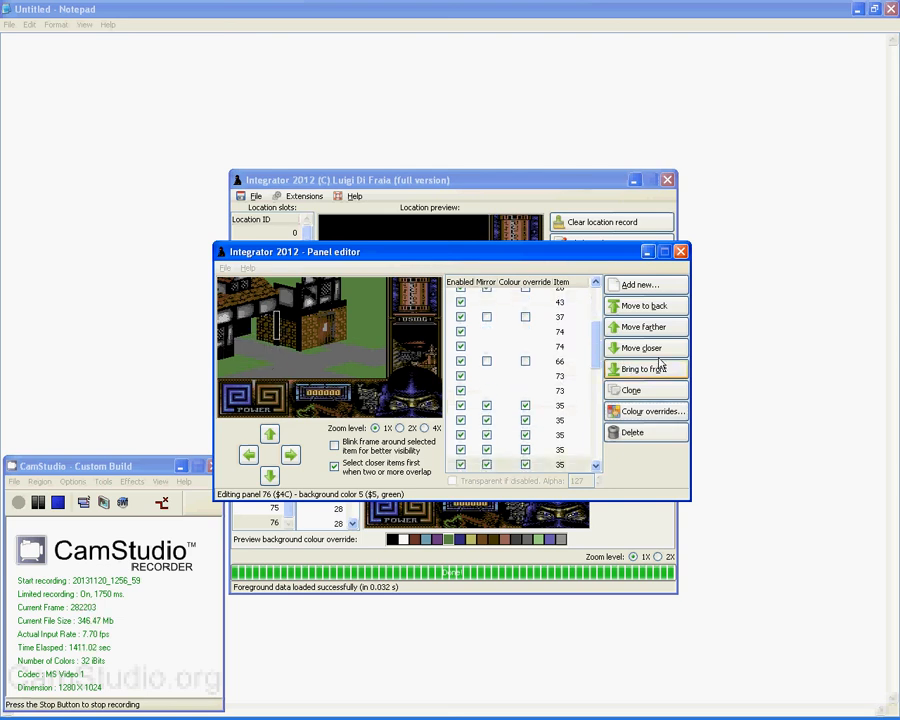
click(650, 392)
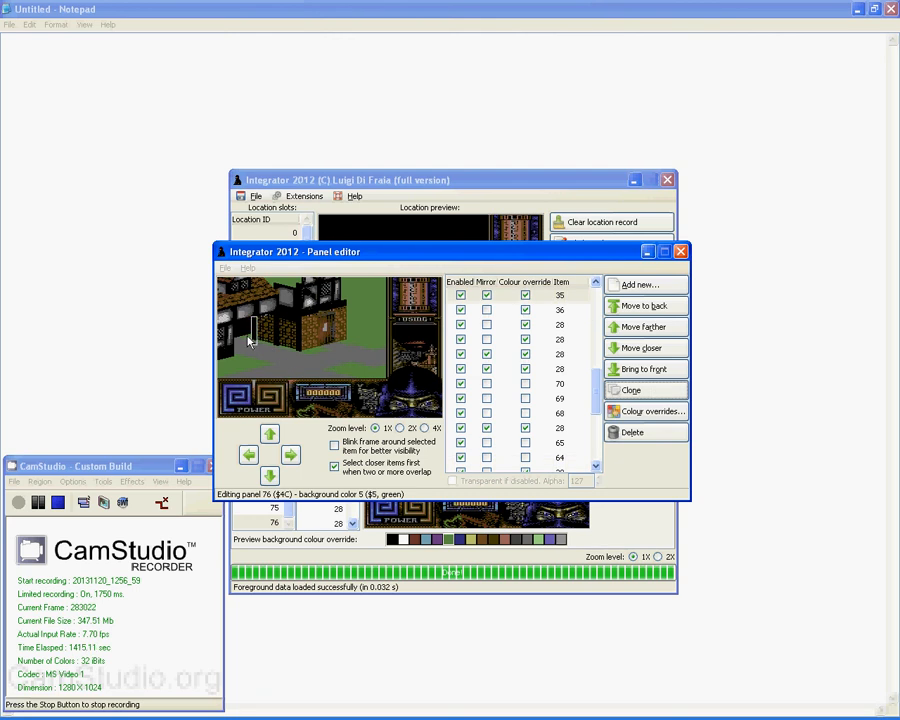
click(288, 360)
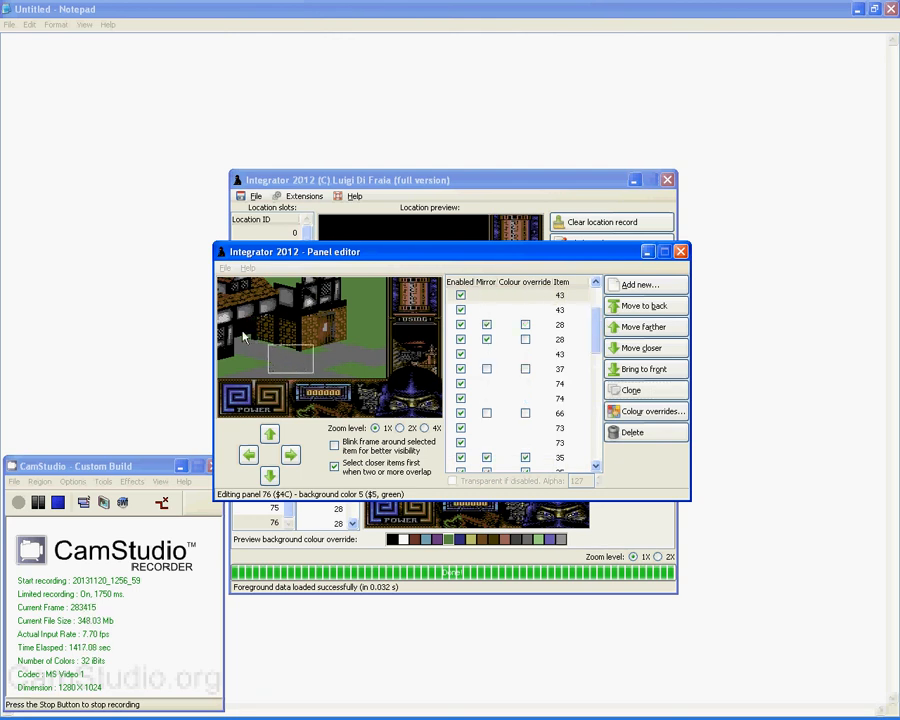
click(246, 334)
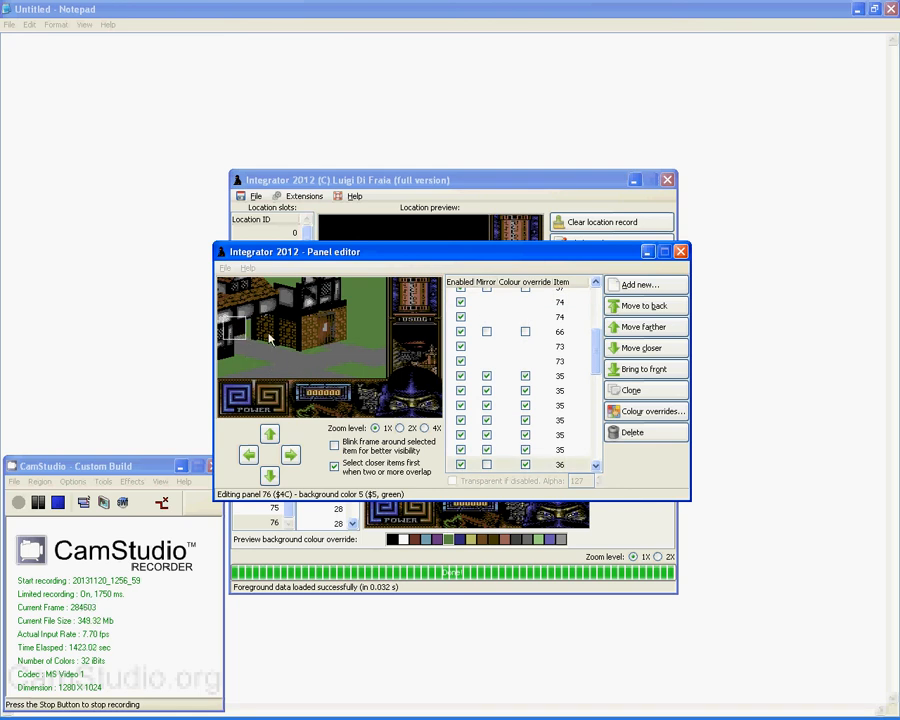
- Clone brick wall section 73 and black object 36, fitting both copies into the gap beside the leftmost building
click(644, 396)
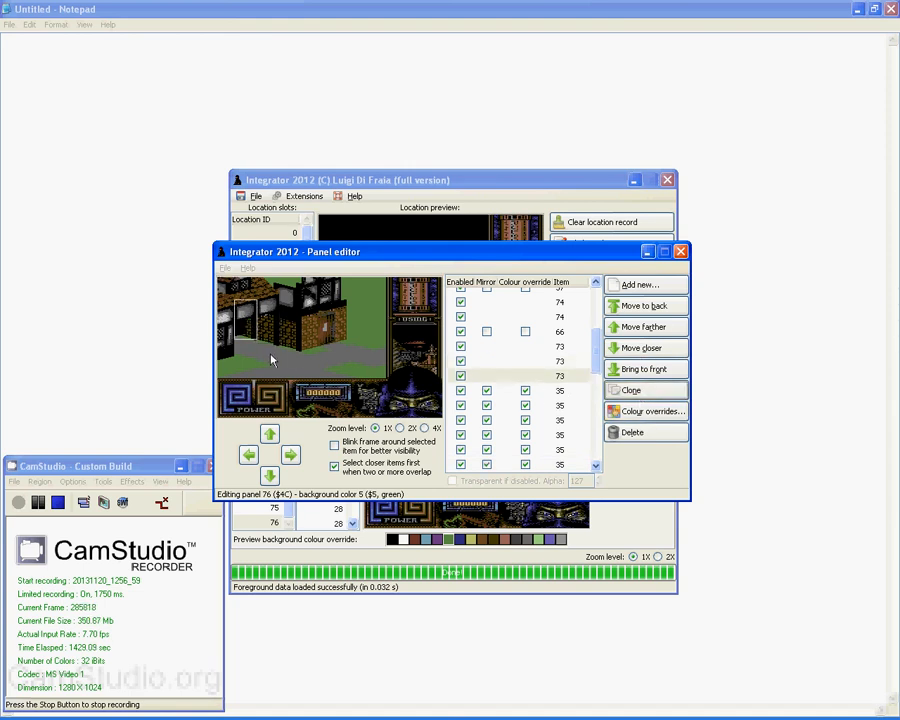
click(242, 334)
click(240, 334)
click(668, 393)
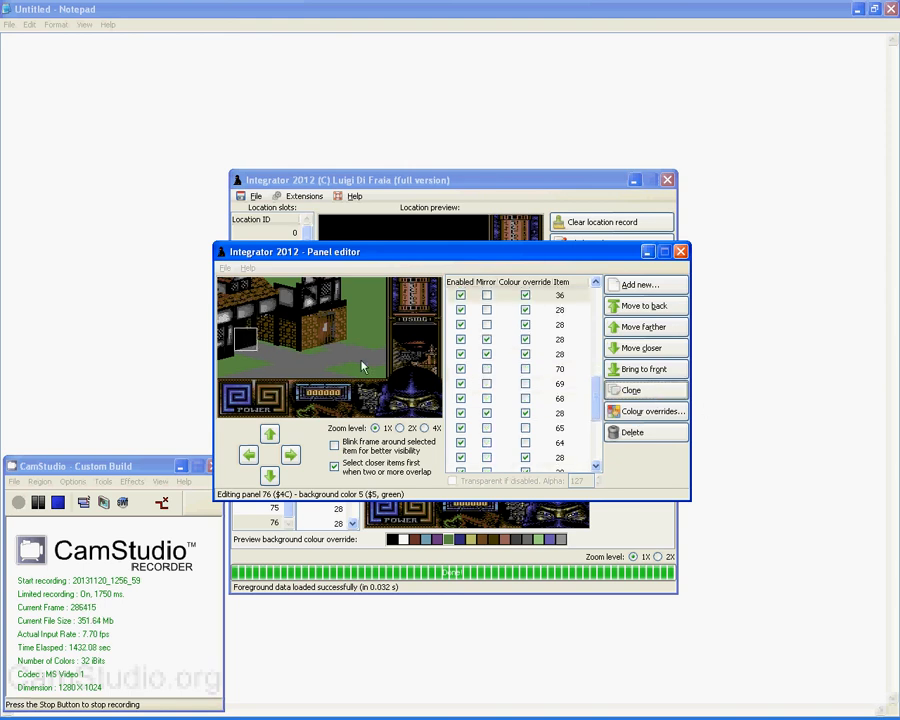
click(248, 360)
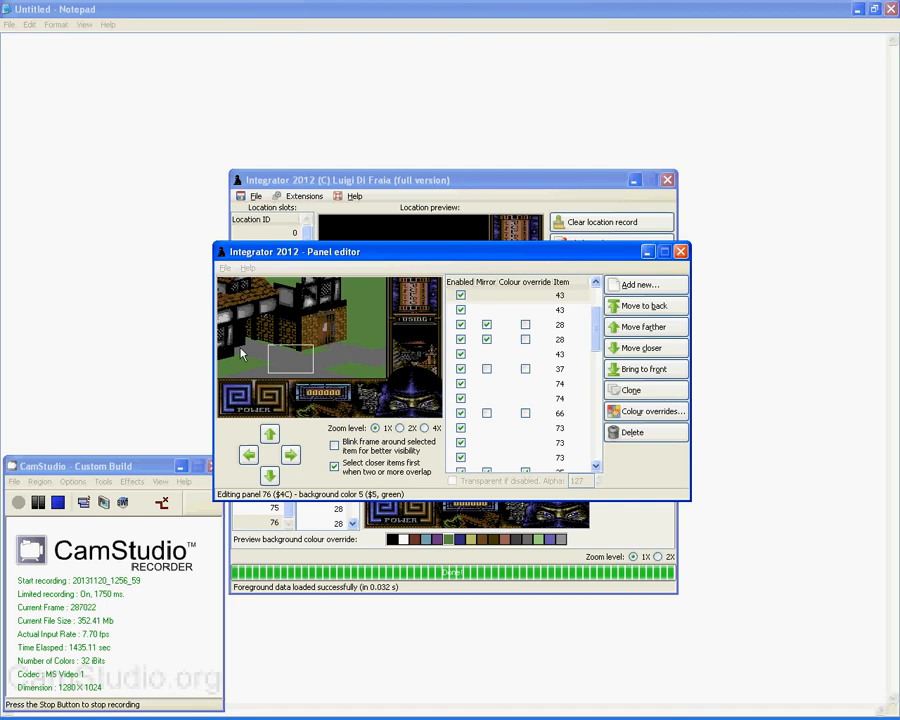
click(241, 340)
click(280, 368)
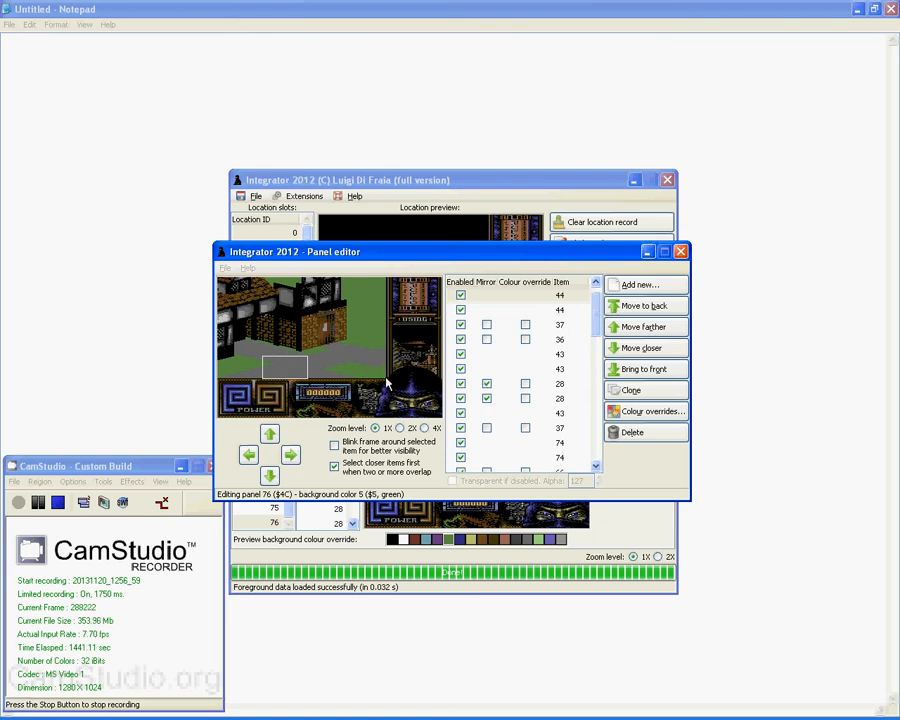
click(231, 361)
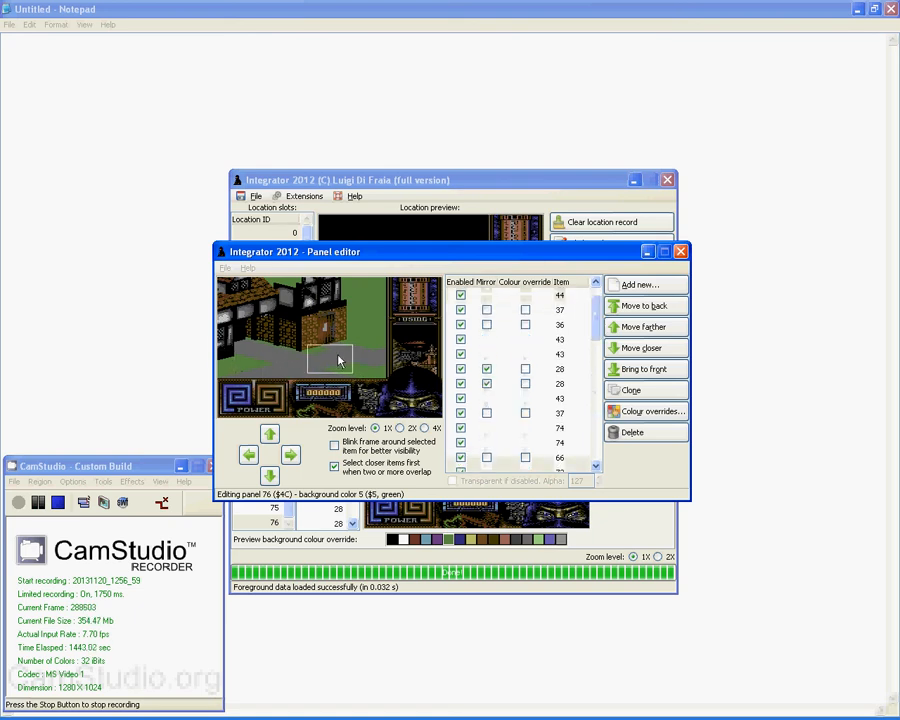
click(337, 359)
- Add object 70 and place it at the scene's upper edge, beside the timber building's corner post
click(289, 292)
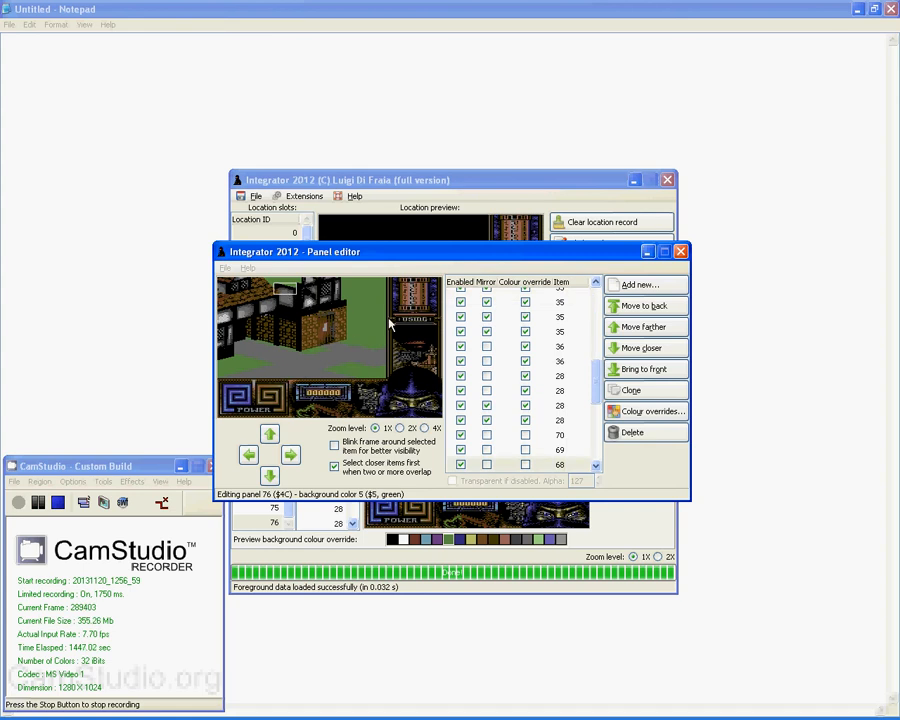
click(657, 289)
double_click(494, 430)
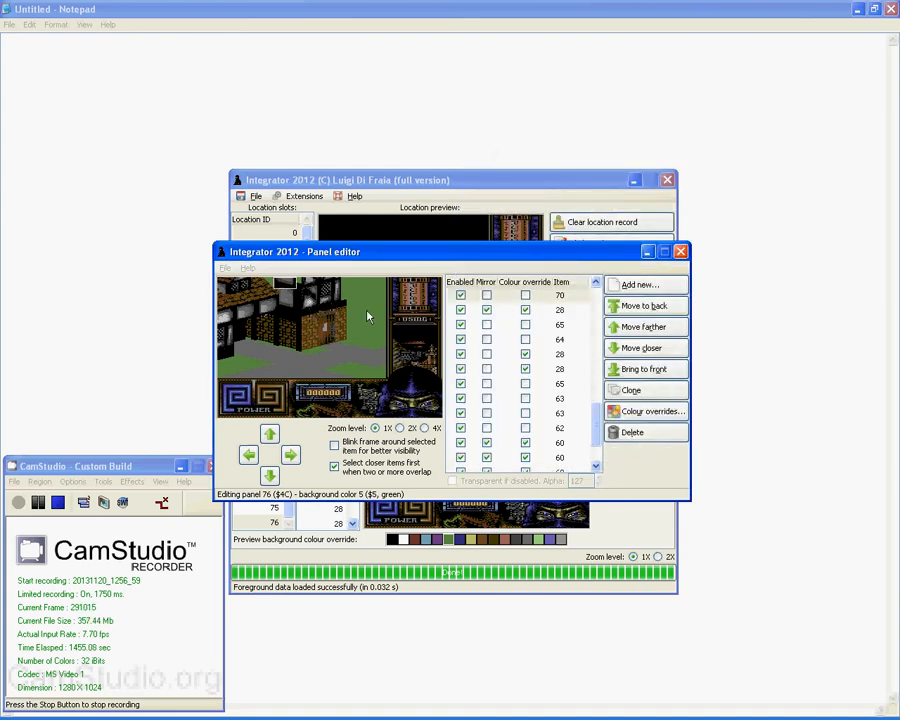
- Clone the upper timber wall's black corner post, item 35
click(297, 290)
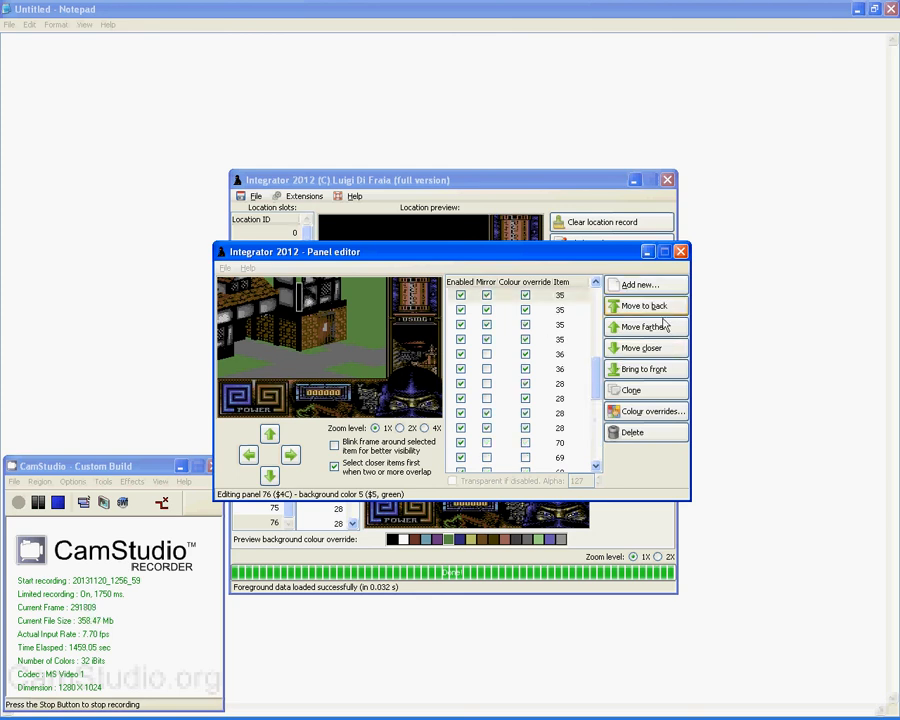
click(648, 392)
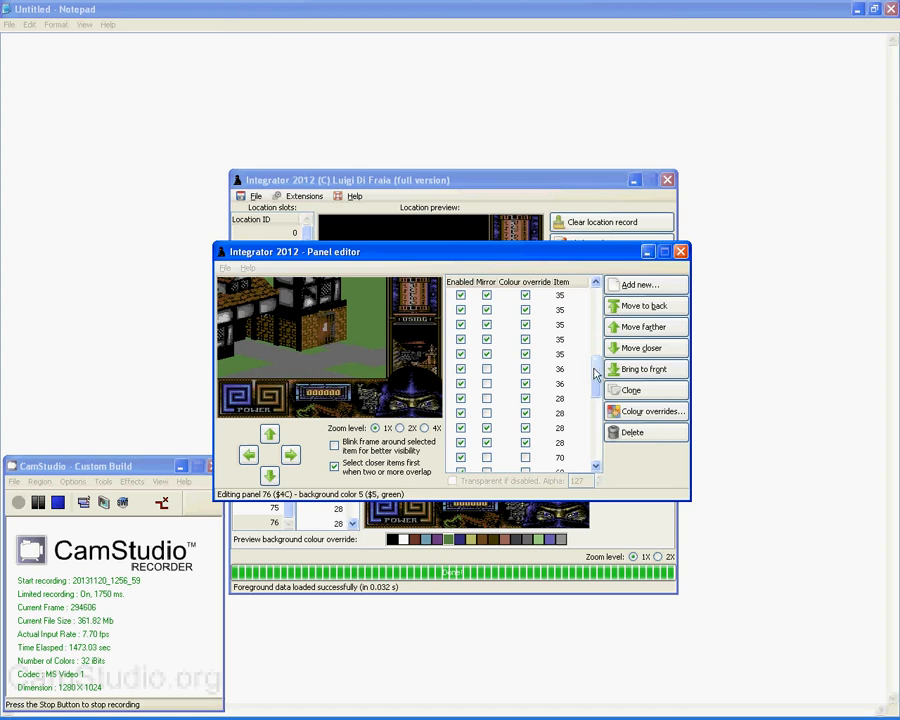
drag(596, 374, 597, 452)
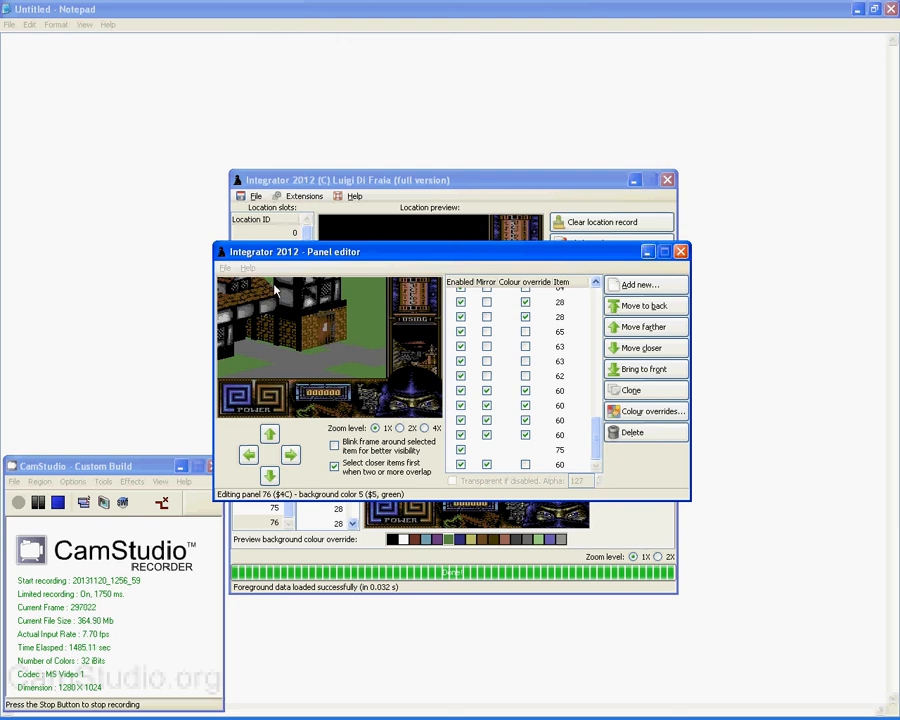
- Clone object 70 and fit the copy to its left along the scene's upper edge, above the tiled roof
click(281, 284)
click(660, 392)
drag(300, 290, 265, 280)
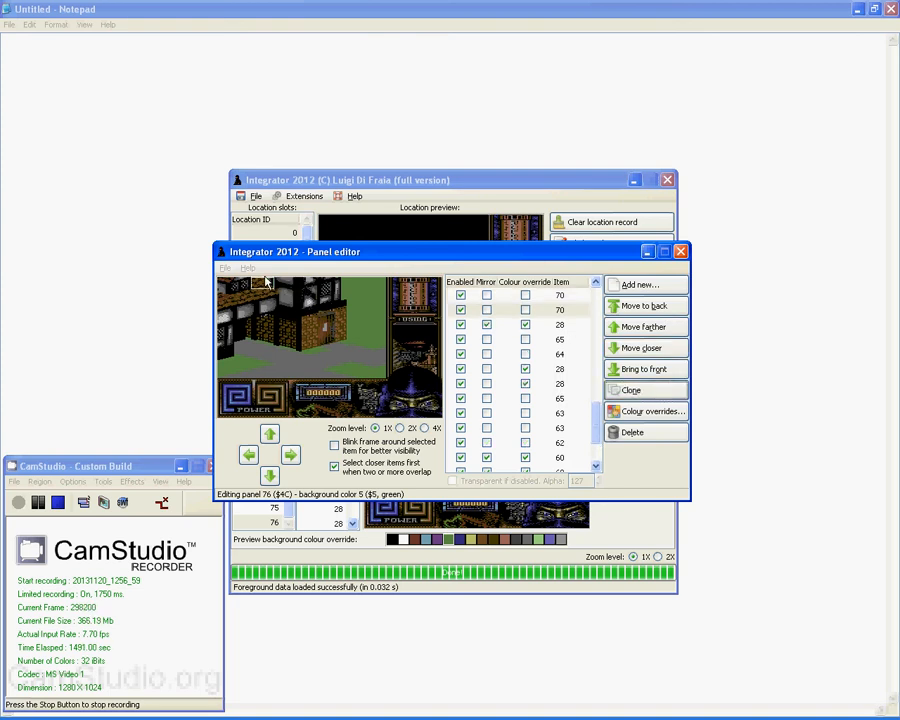
click(282, 288)
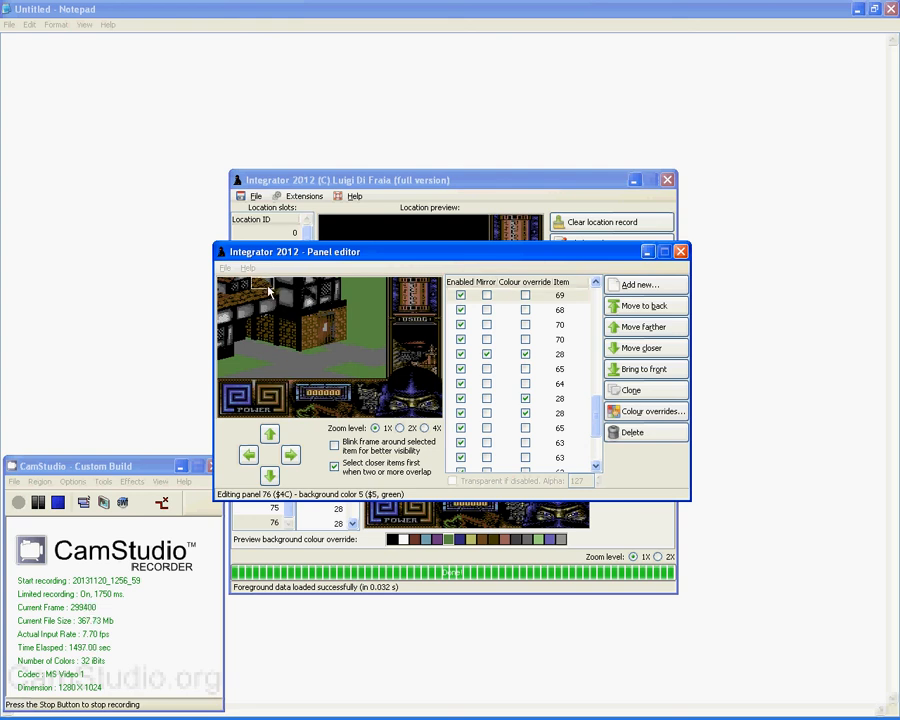
click(269, 288)
click(271, 288)
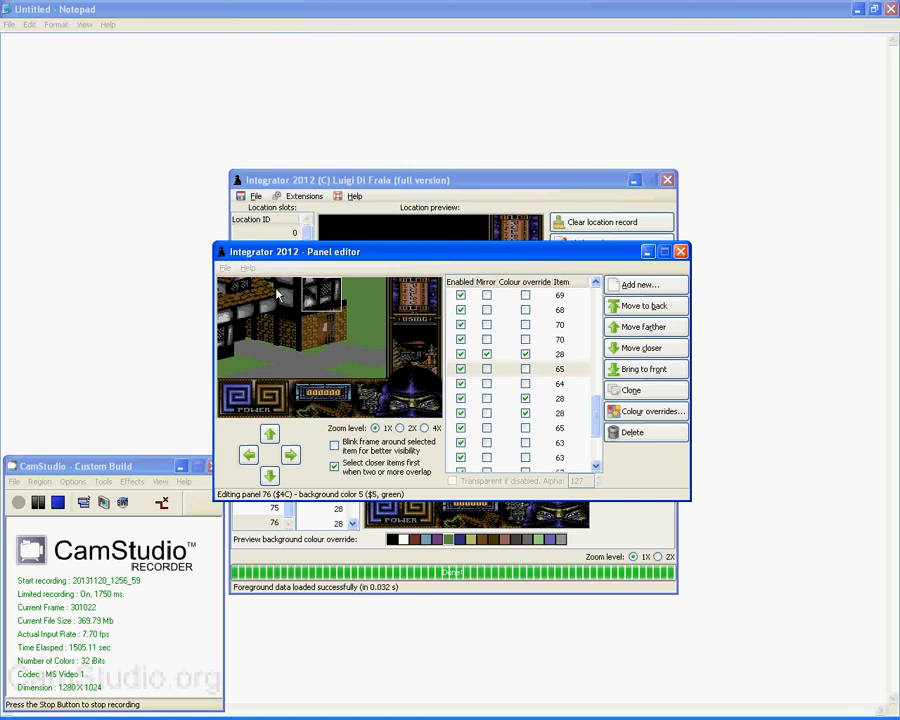
click(265, 279)
click(267, 280)
- Add object 68 and place it at the scene's upper edge, above the timber wall next to the tiled roof
click(650, 288)
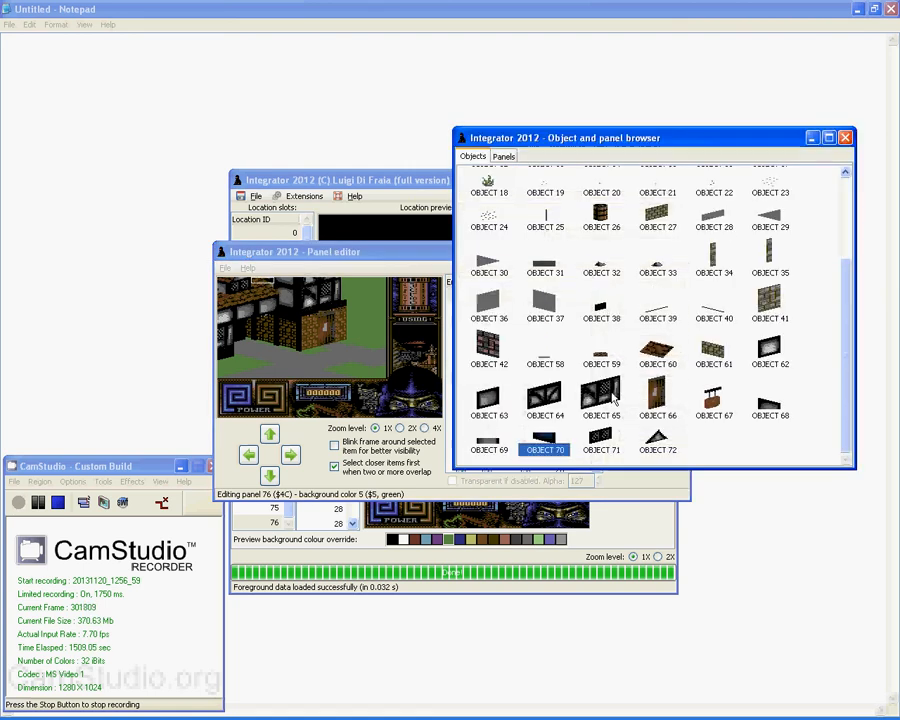
double_click(762, 400)
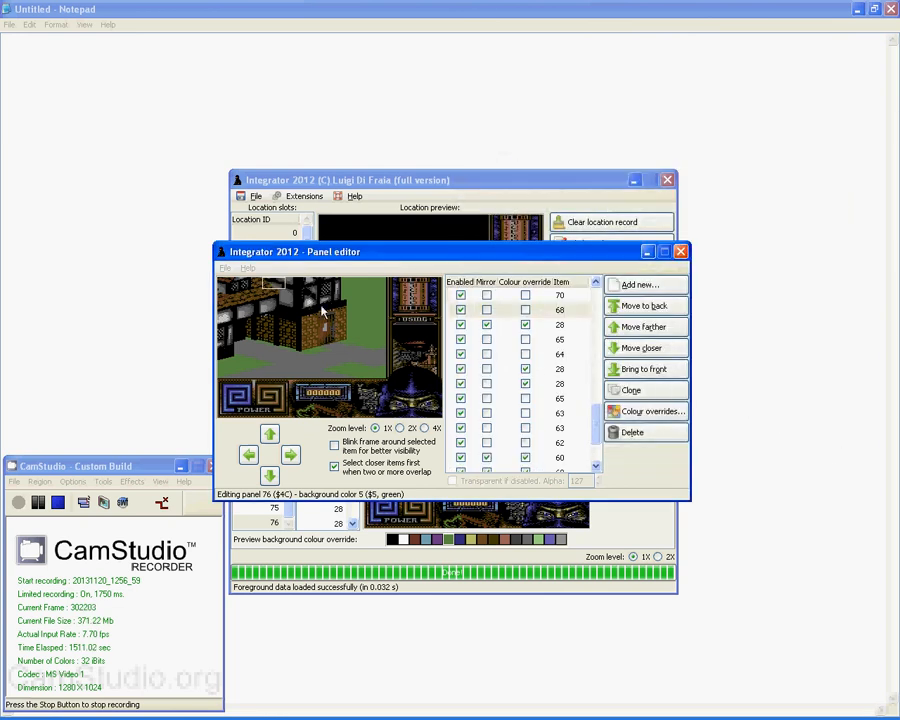
click(275, 306)
click(283, 331)
click(364, 289)
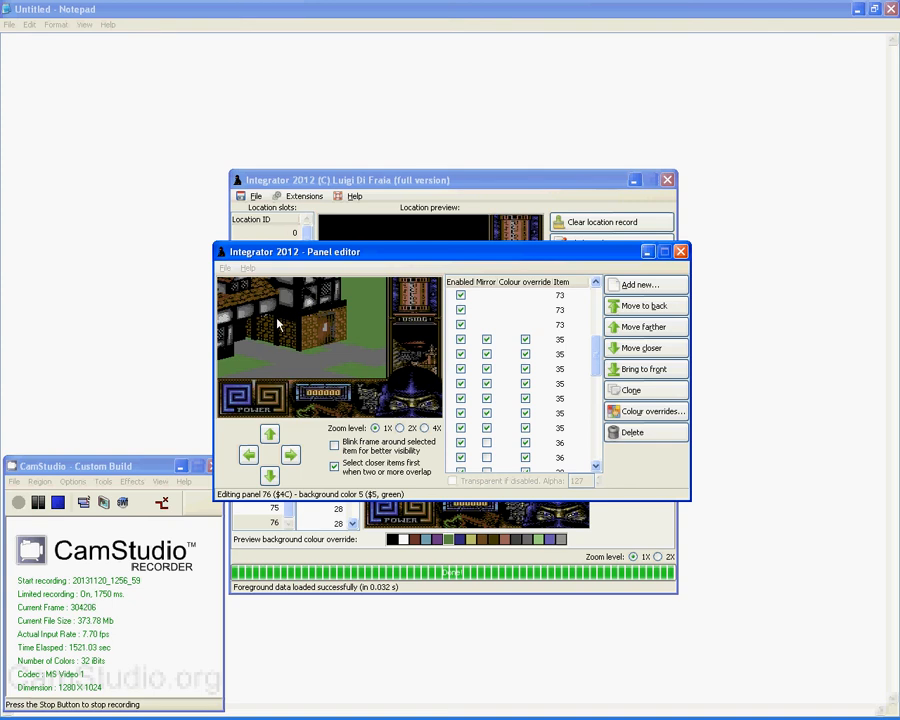
- Add the hanging sign, object 67, and place it on the timber wall above the brick section
click(630, 287)
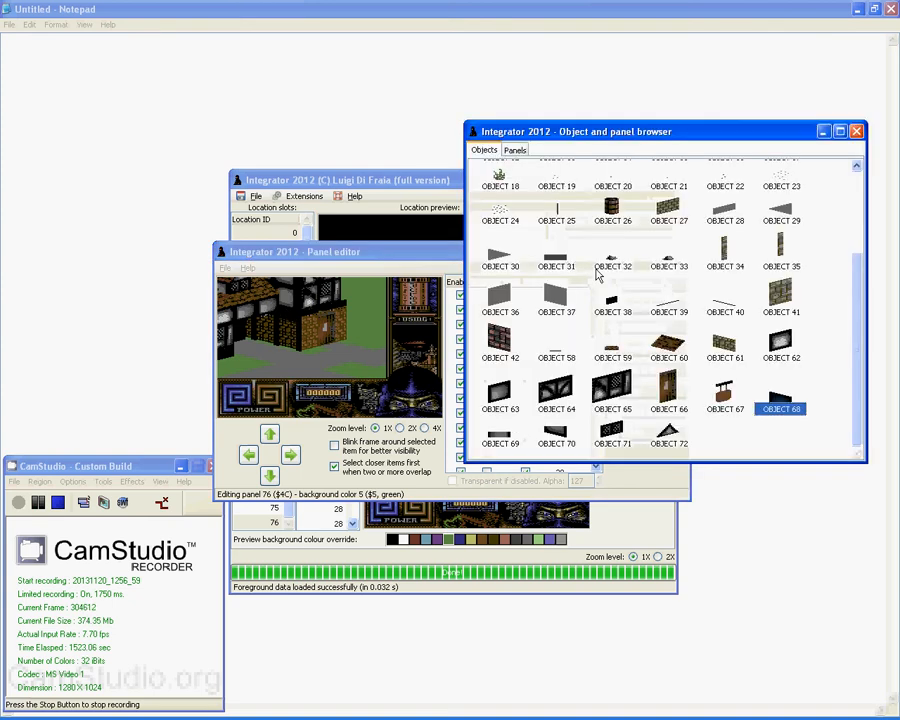
double_click(726, 396)
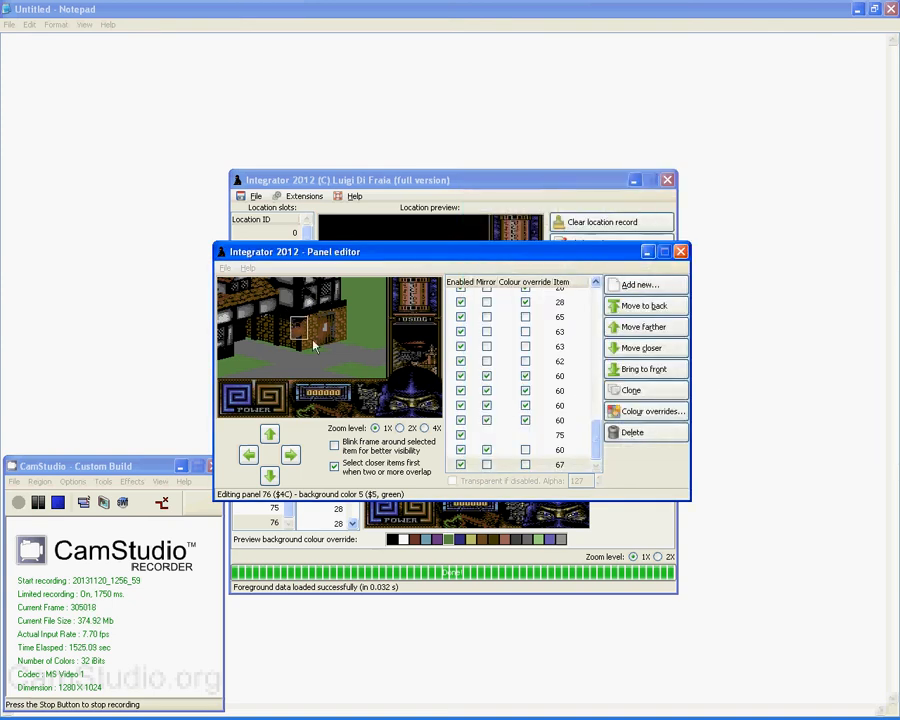
drag(303, 340, 290, 314)
click(365, 306)
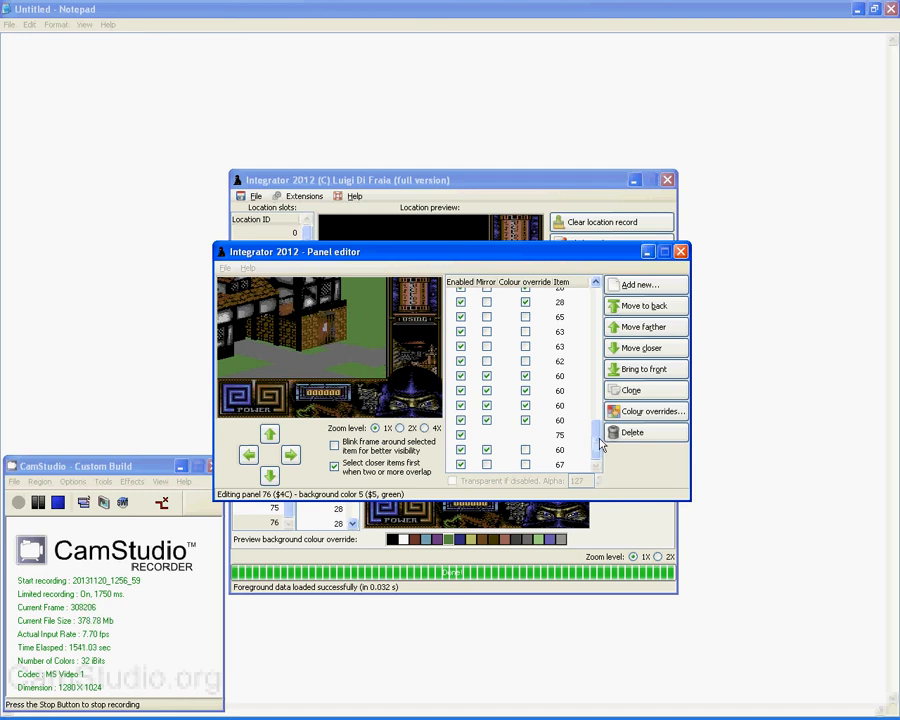
- Add the barrel, object 26, after the sign and place it at the base of the brick front beside the door
click(574, 465)
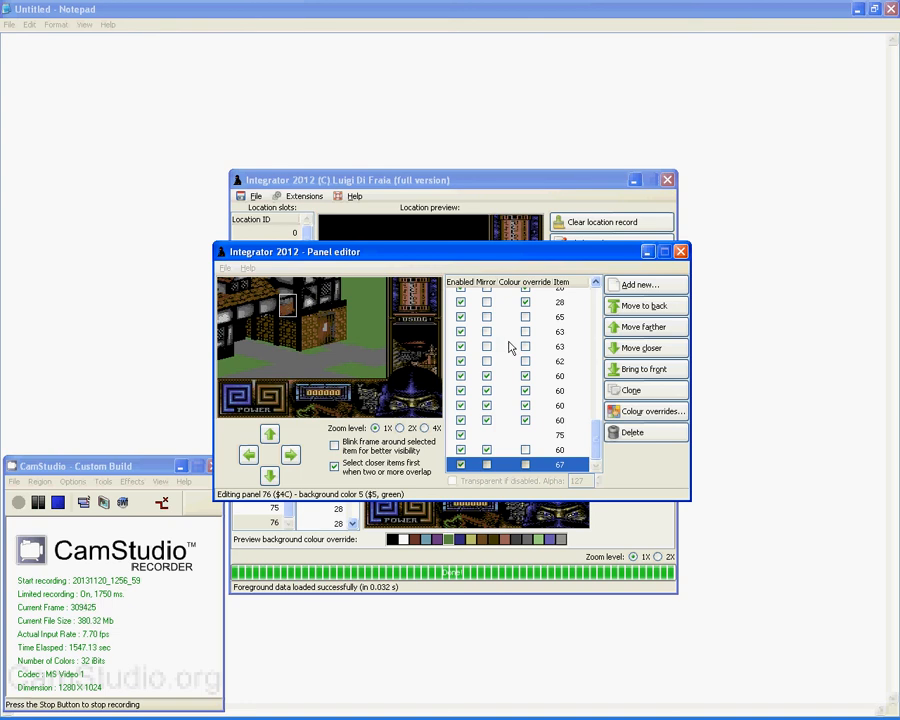
click(630, 286)
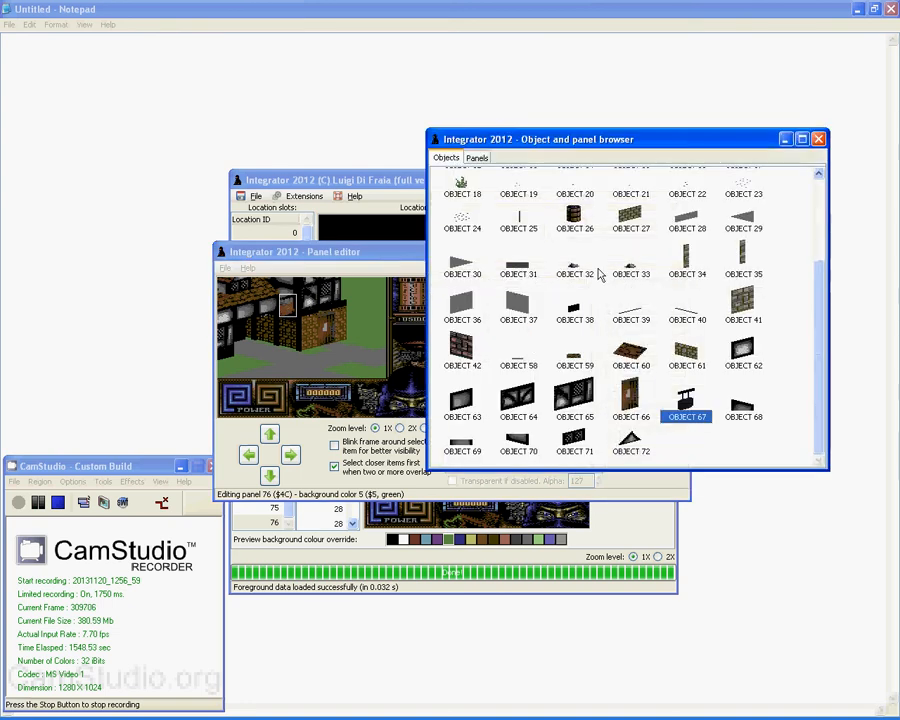
double_click(576, 222)
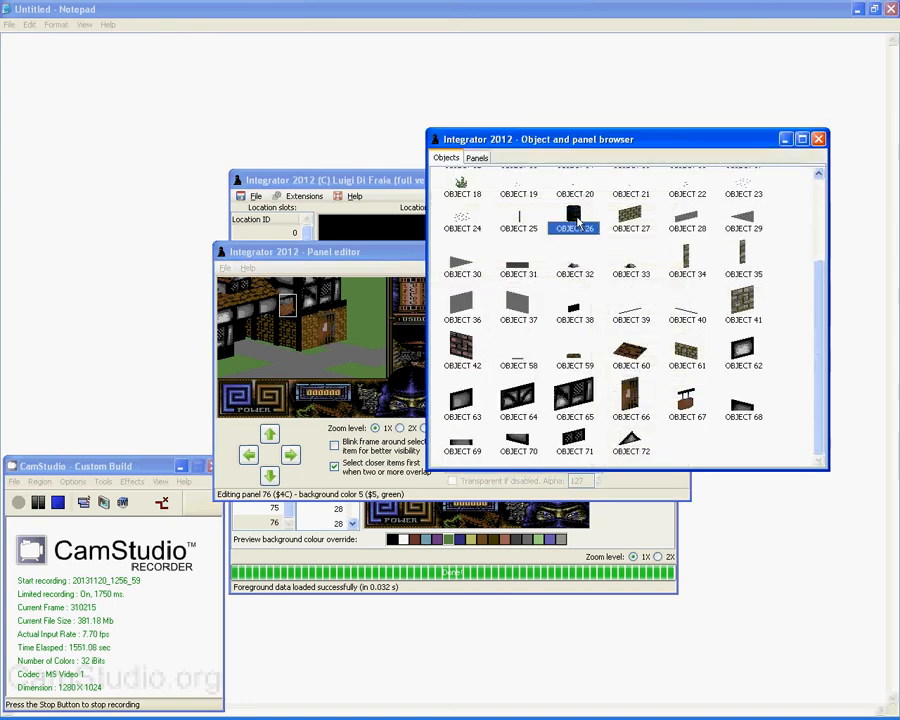
drag(296, 320, 320, 348)
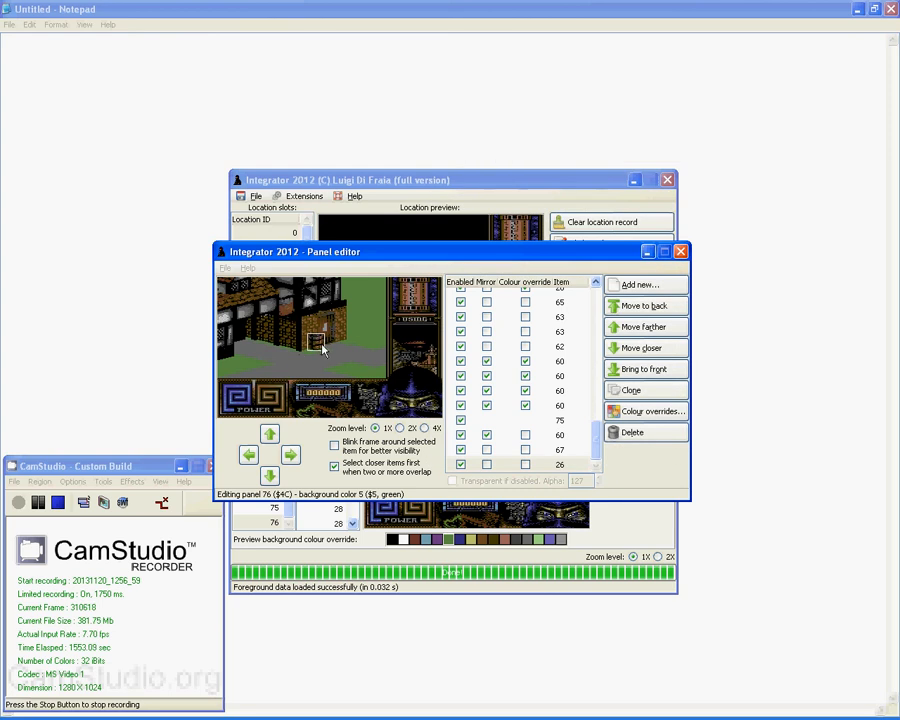
- Add a second barrel, object 26, and place it in front and to the left of the first barrel
click(622, 285)
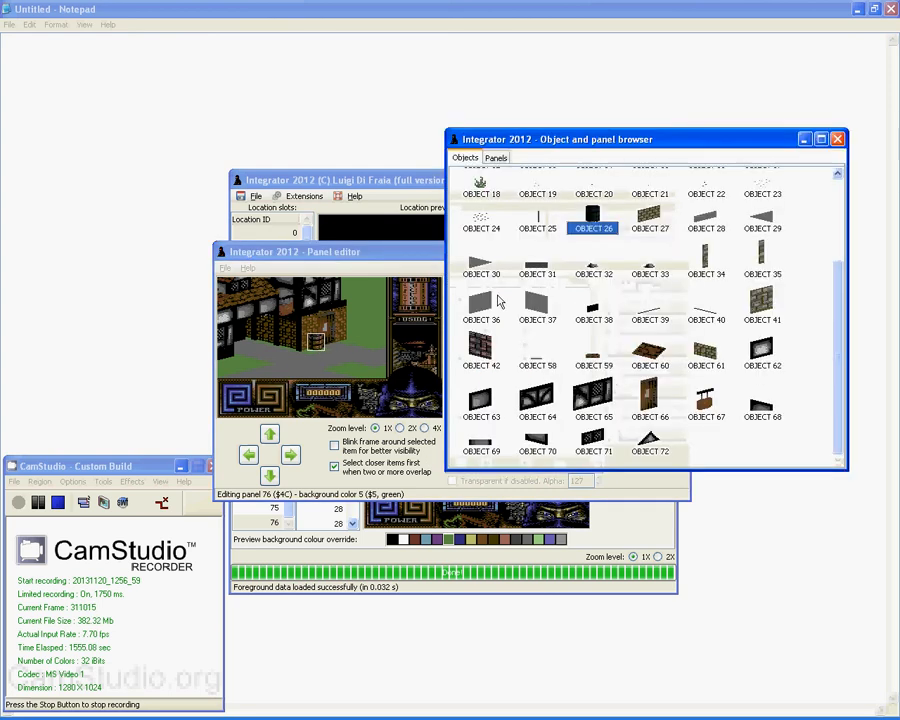
double_click(593, 218)
drag(328, 357, 301, 353)
- Add object 15 and place it on the ground at the left foot of the front barrel
click(624, 285)
scroll(783, 221, up, 3)
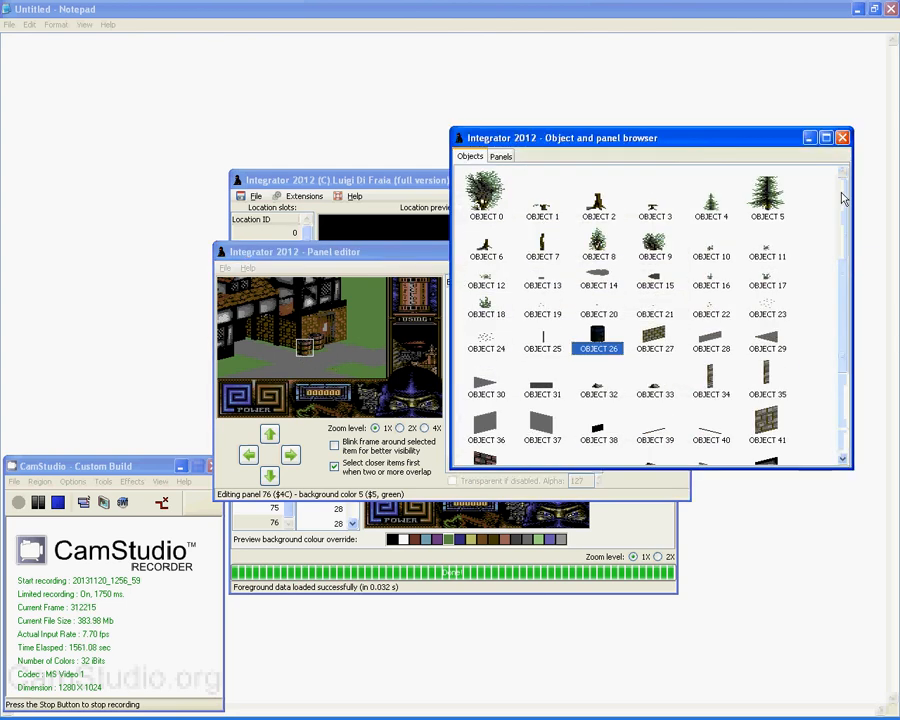
double_click(657, 283)
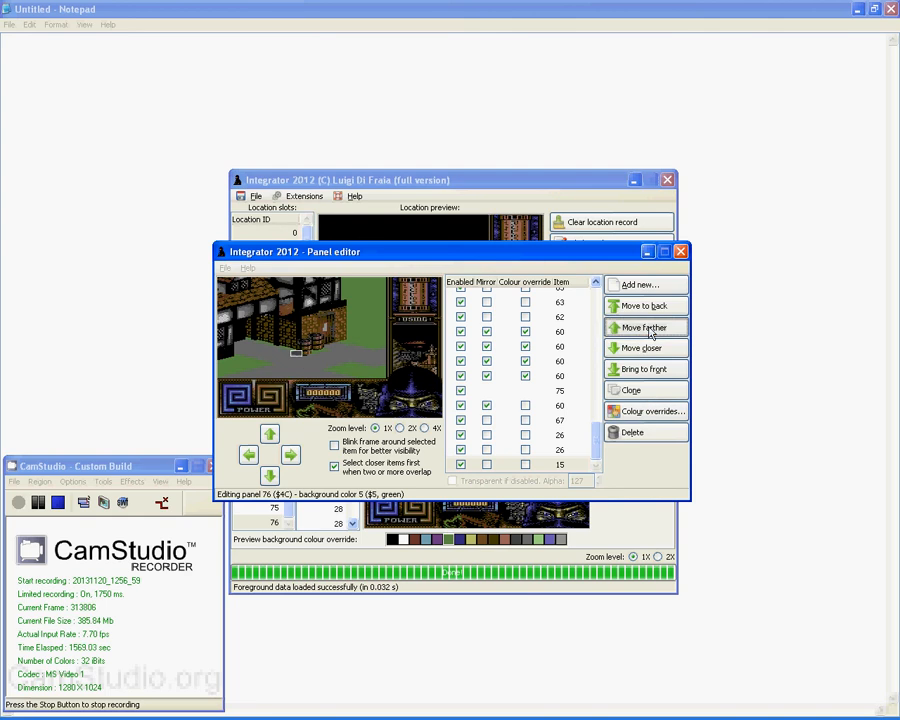
- Clone the barrel, object 26, and place the copy on the right side of the door at the building's corner
click(340, 363)
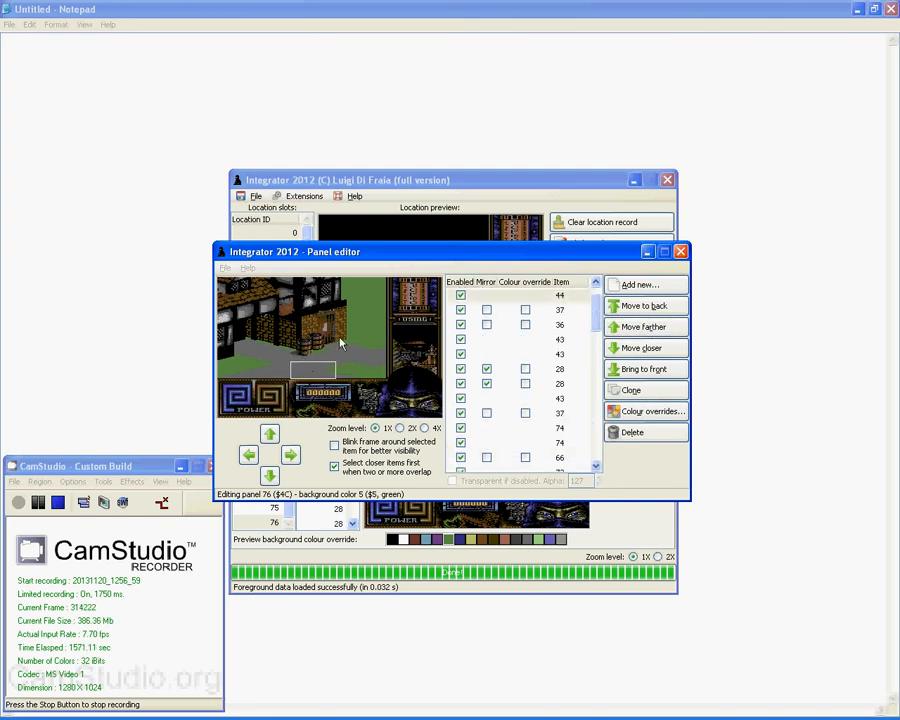
click(315, 341)
click(350, 336)
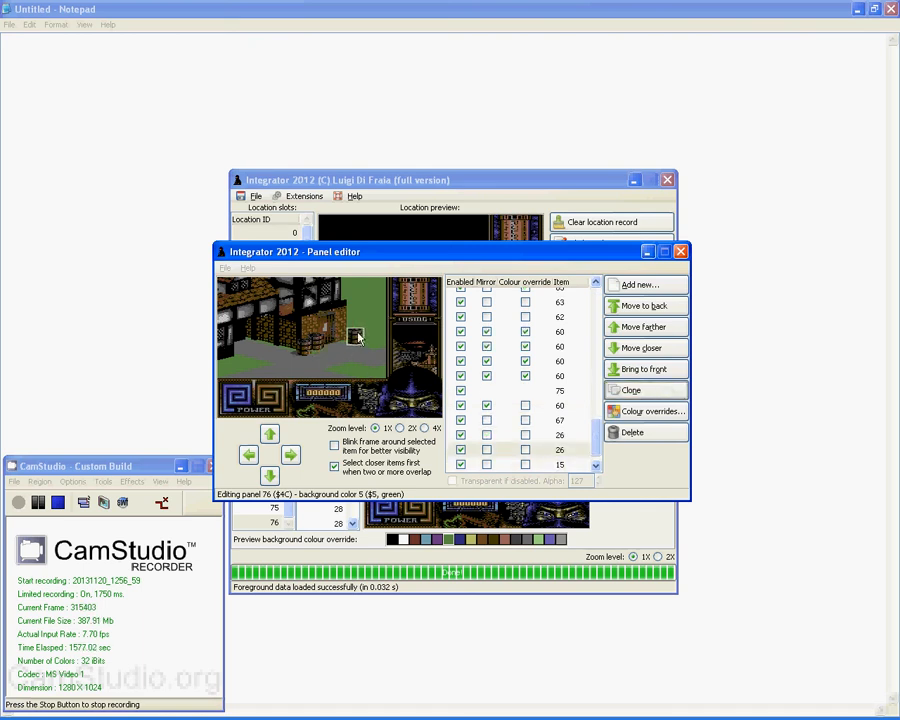
click(360, 361)
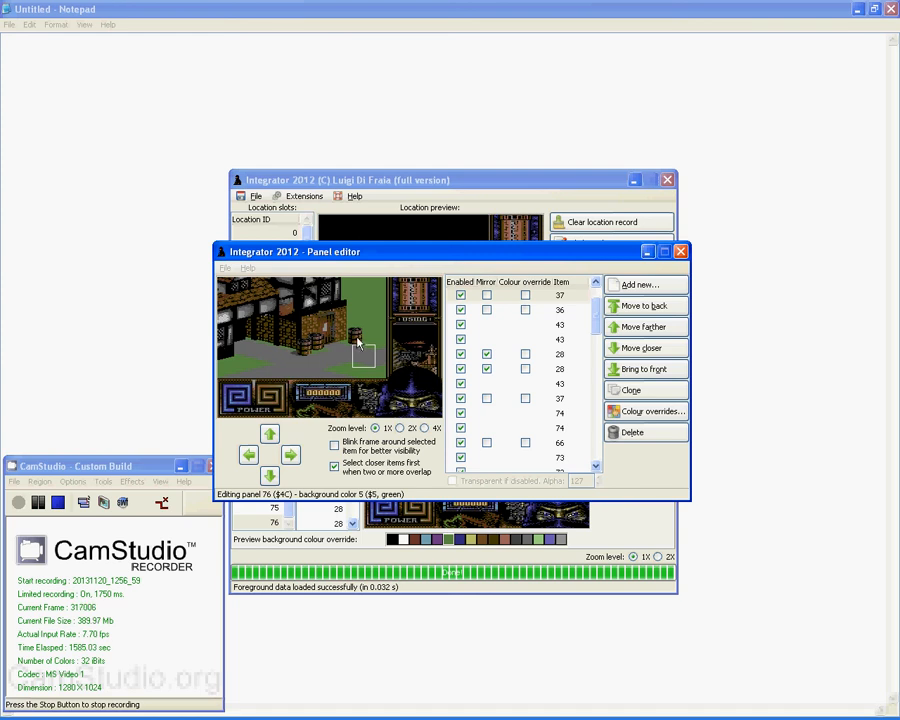
click(351, 337)
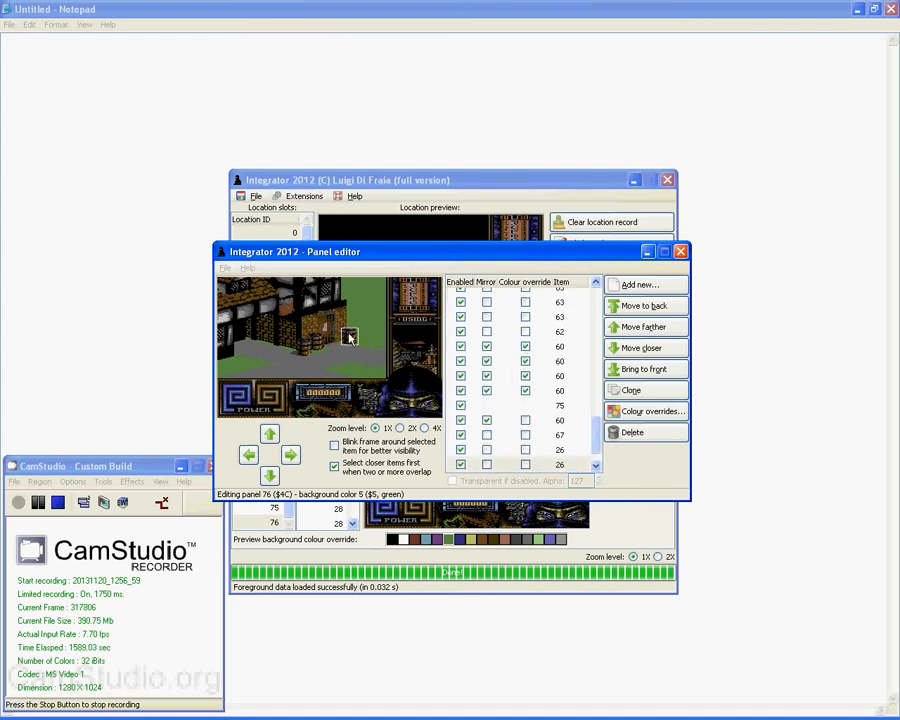
- Add the plant, object 18, place it between the door and the right barrel, and bring it to the front
drag(598, 440, 598, 451)
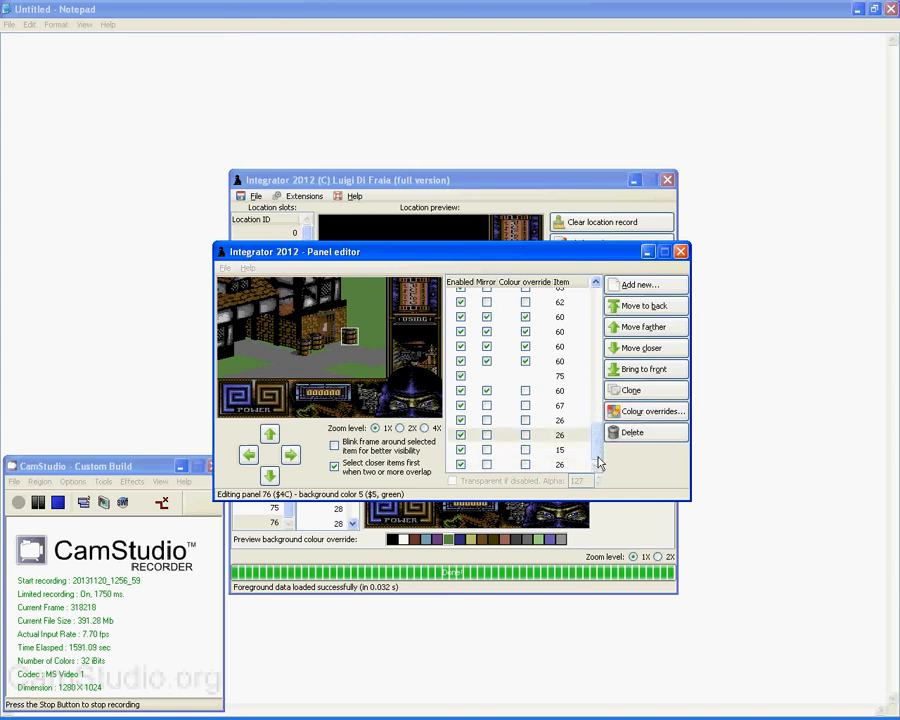
click(576, 452)
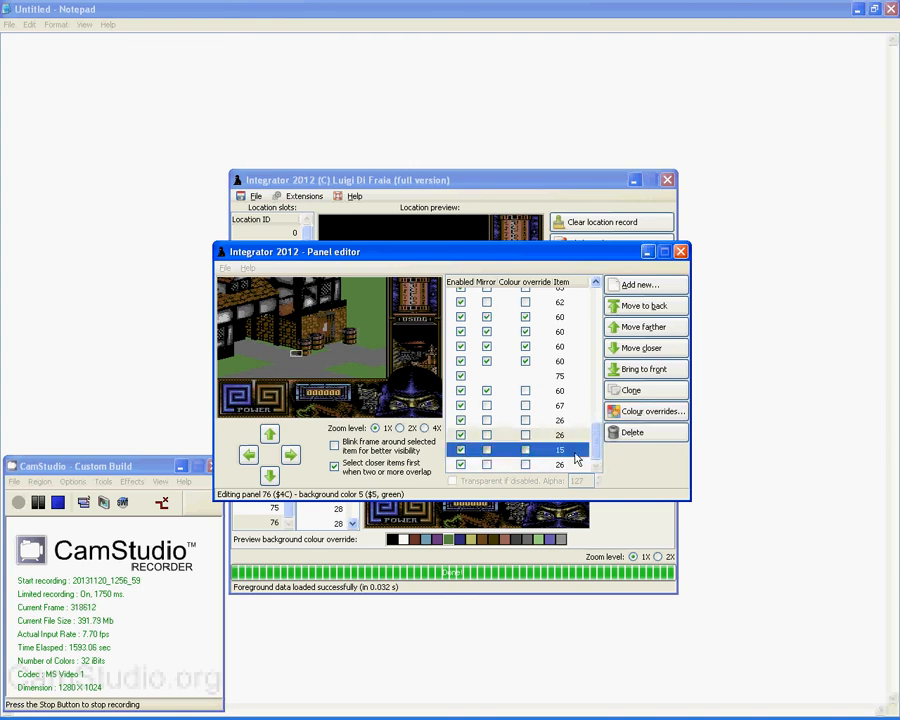
click(570, 464)
click(345, 330)
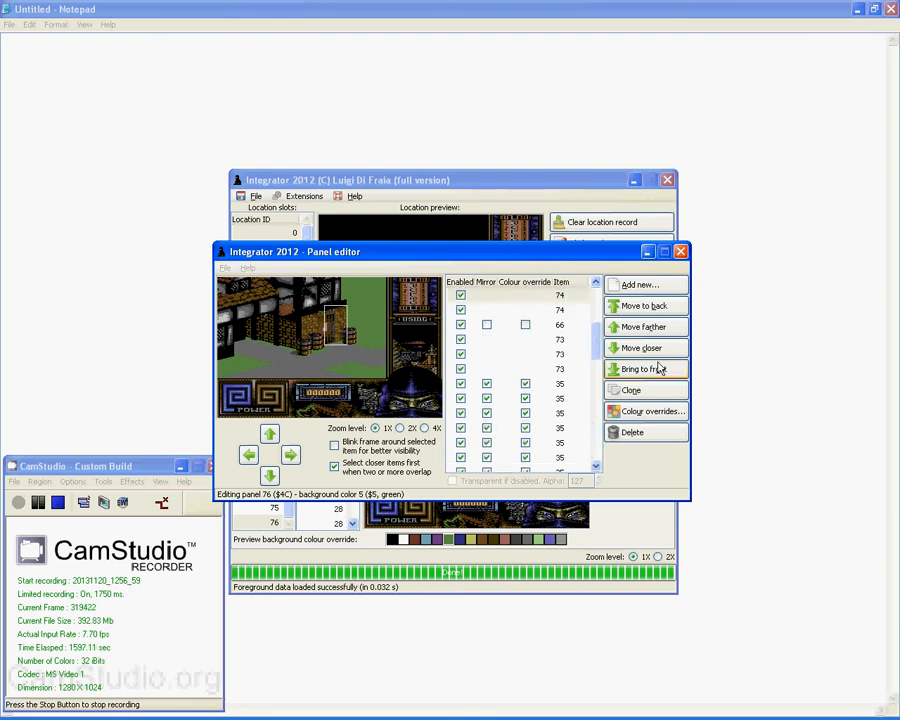
click(656, 289)
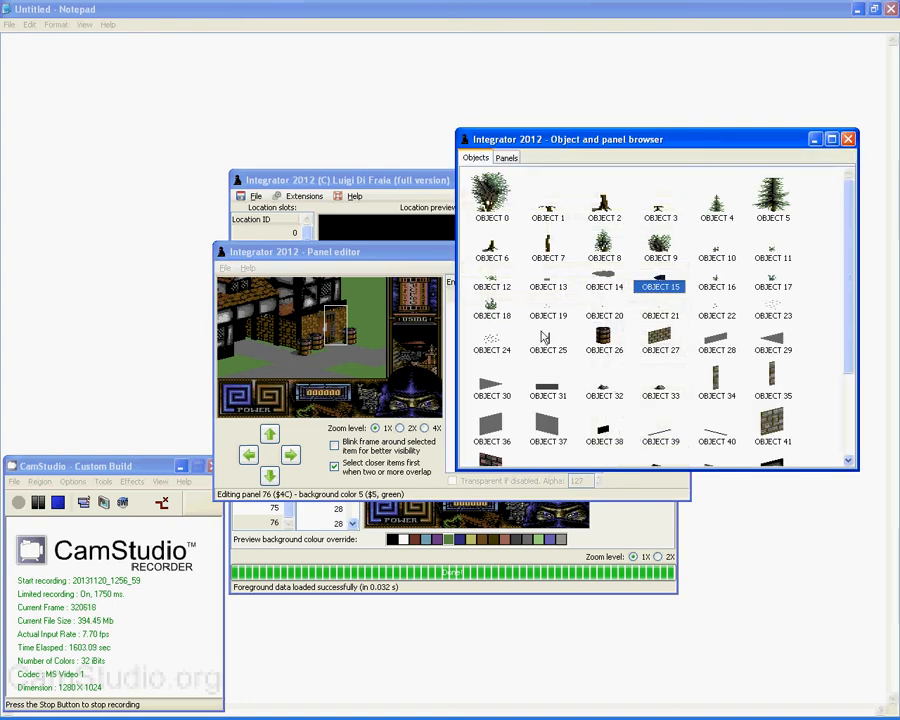
double_click(491, 305)
drag(340, 324, 346, 341)
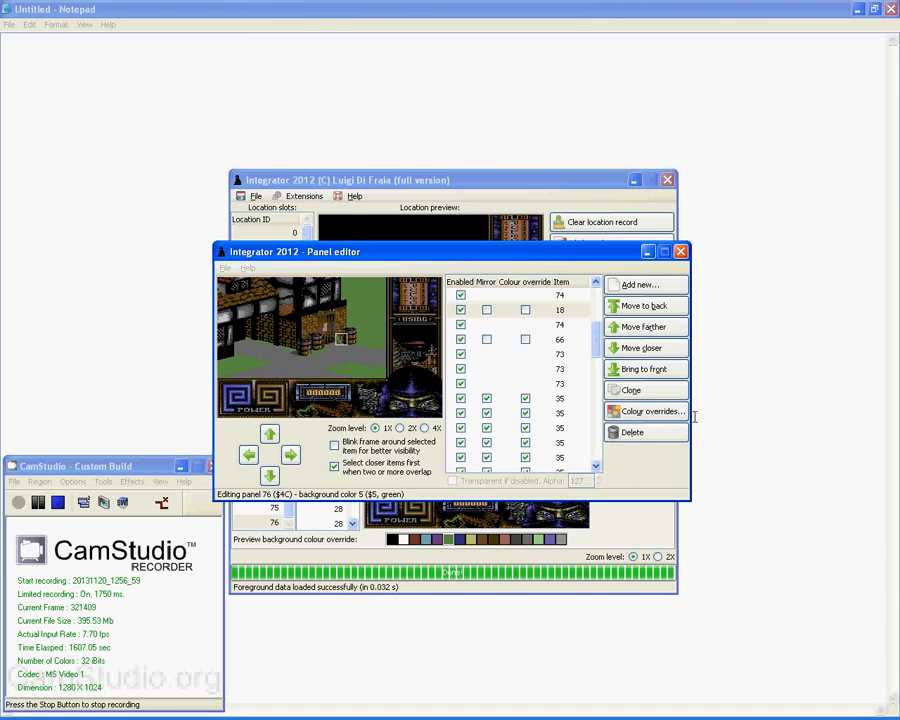
click(655, 370)
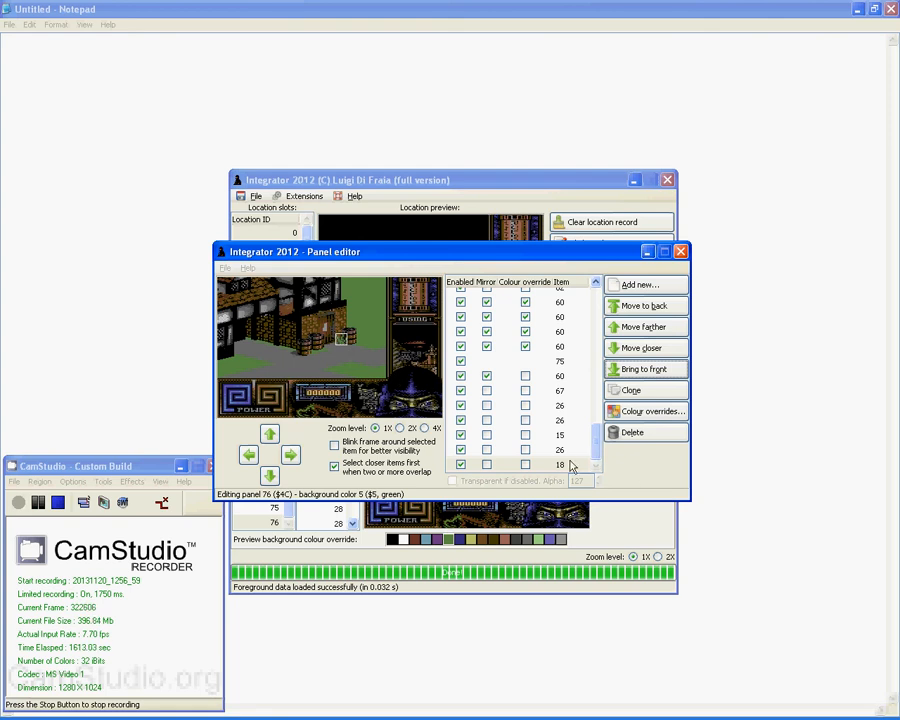
- Add the trunk, object 7, upright at the door's right edge and move it farther until it sits directly after object 67
click(650, 288)
double_click(538, 232)
drag(342, 349, 341, 327)
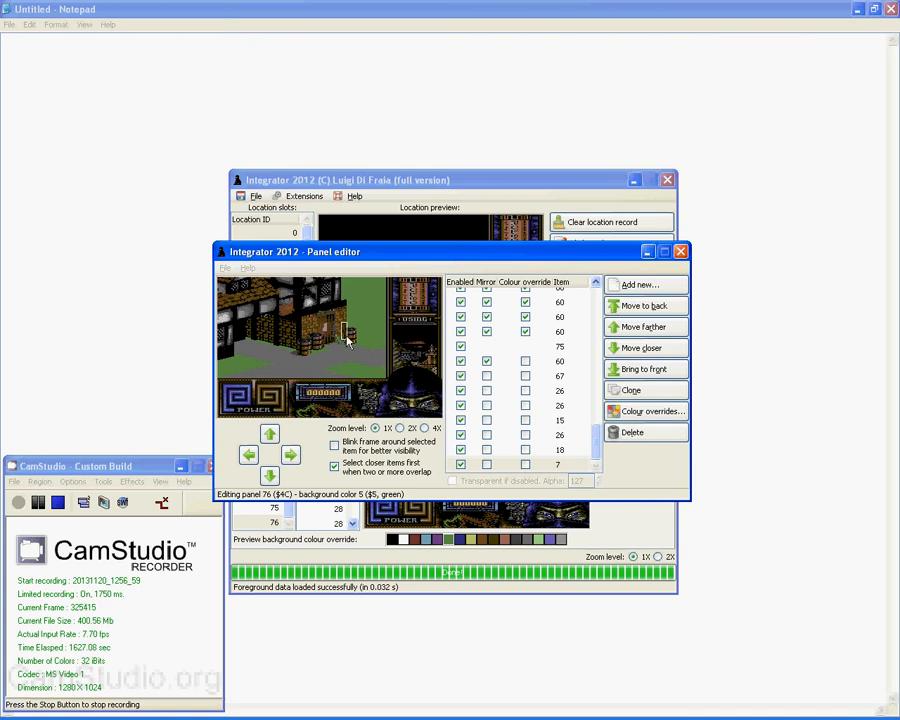
click(648, 328)
click(648, 328)
click(648, 328)
click(648, 328)
click(648, 328)
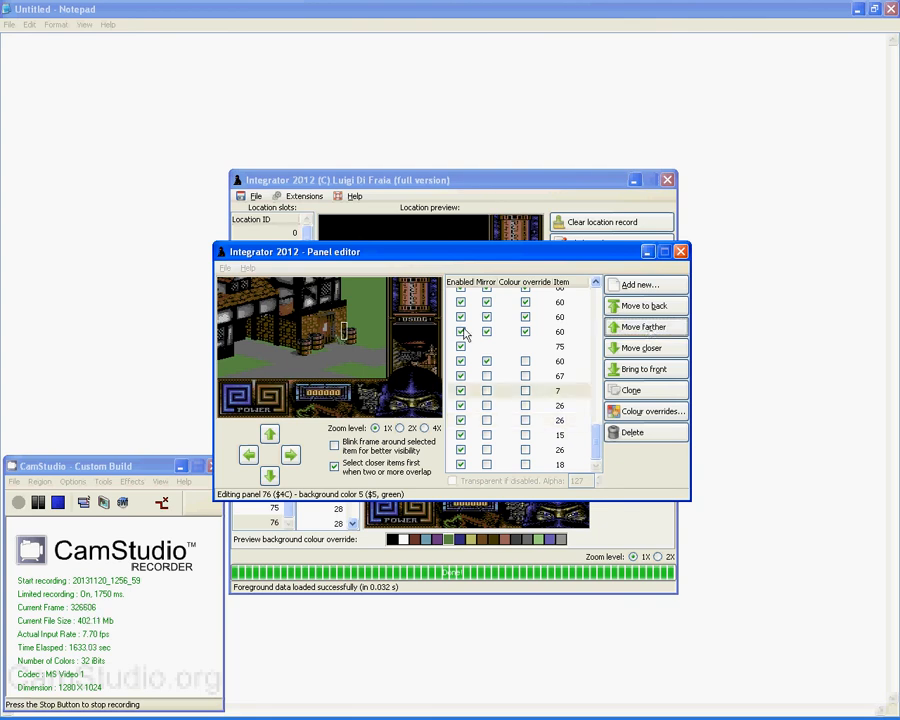
click(342, 335)
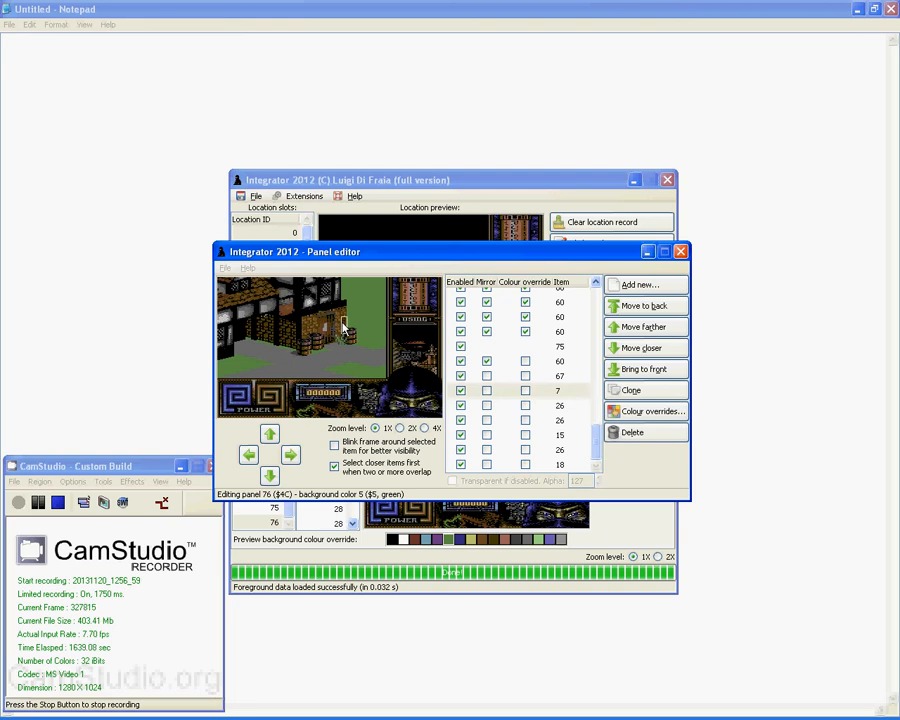
- Add object 11 twice after object 7 and stack both pieces over the upper part of the trunk
click(641, 286)
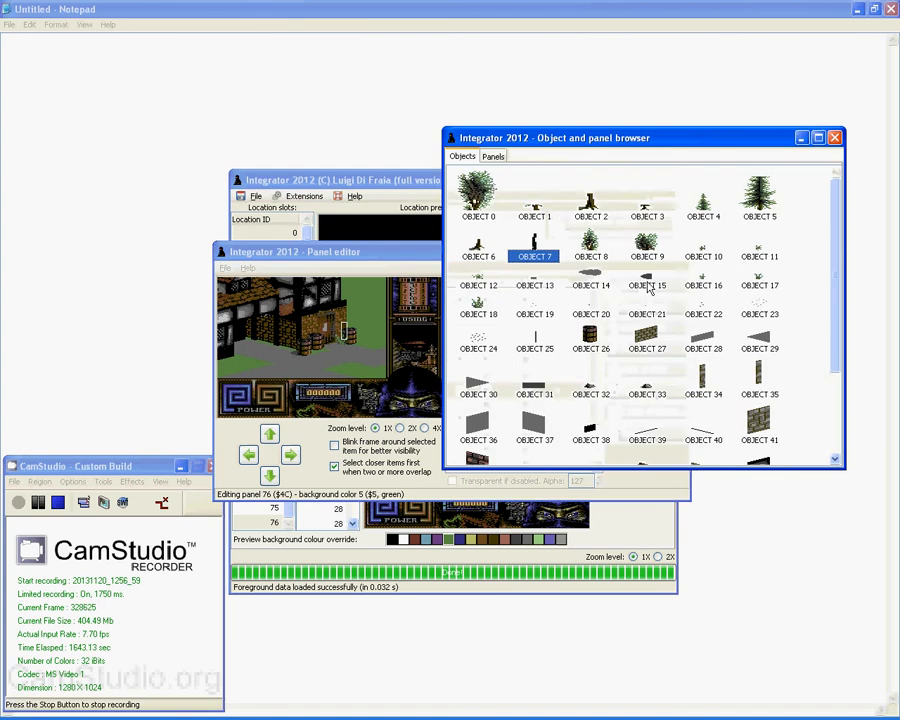
double_click(763, 255)
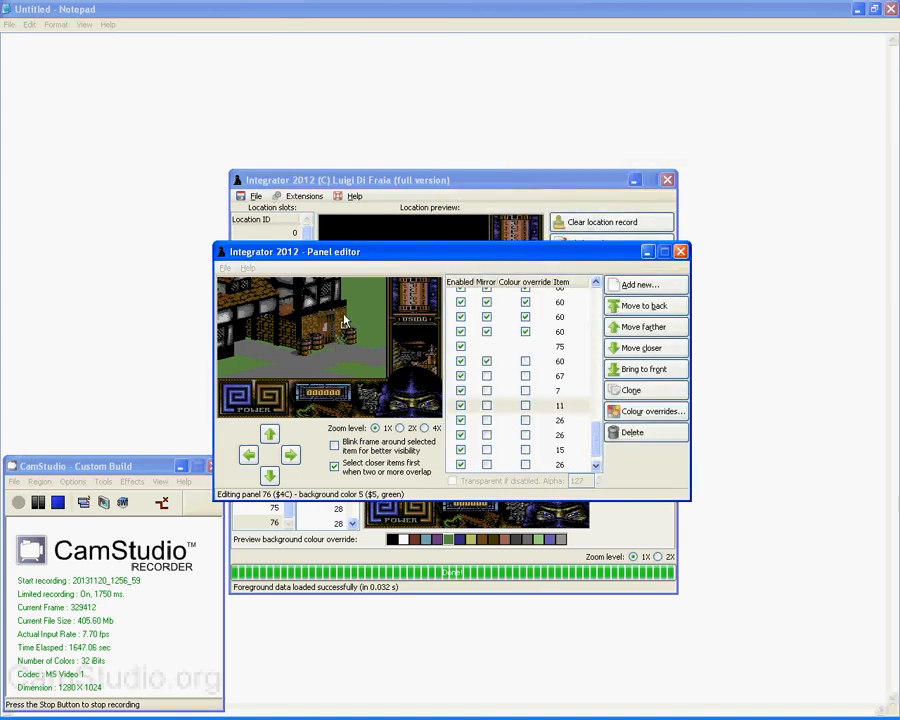
click(640, 285)
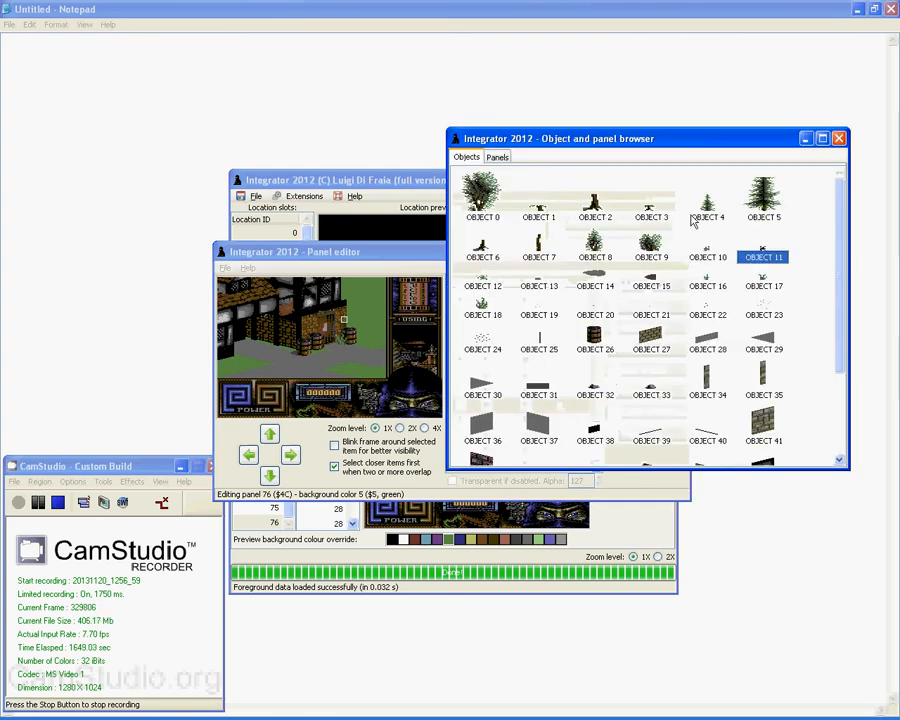
double_click(765, 258)
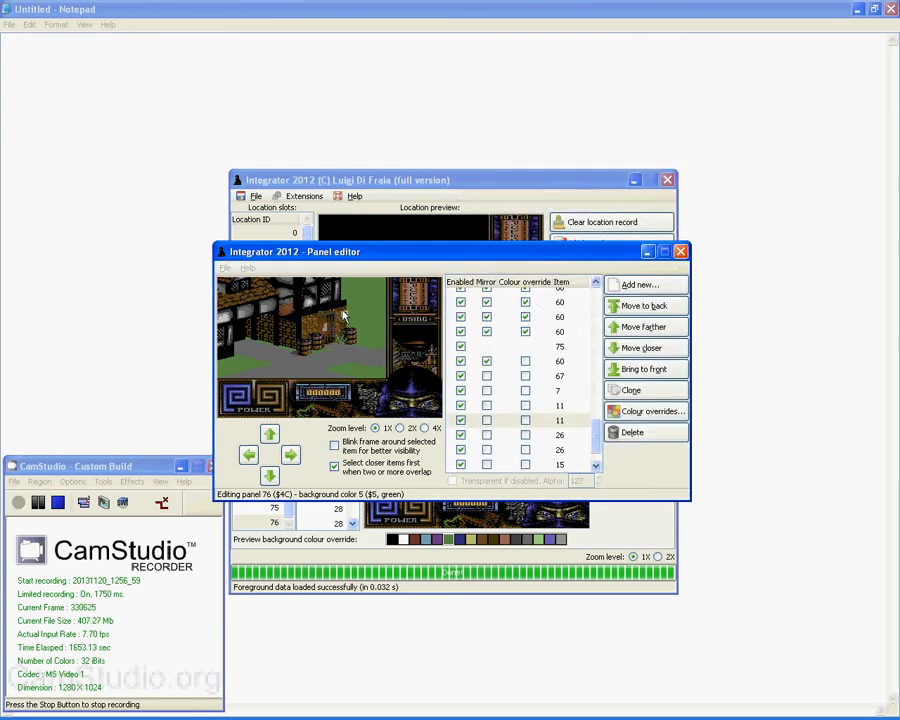
- Add the small plant, object 12, after the second object 11 and place it near the trunk at the building's corner
click(630, 285)
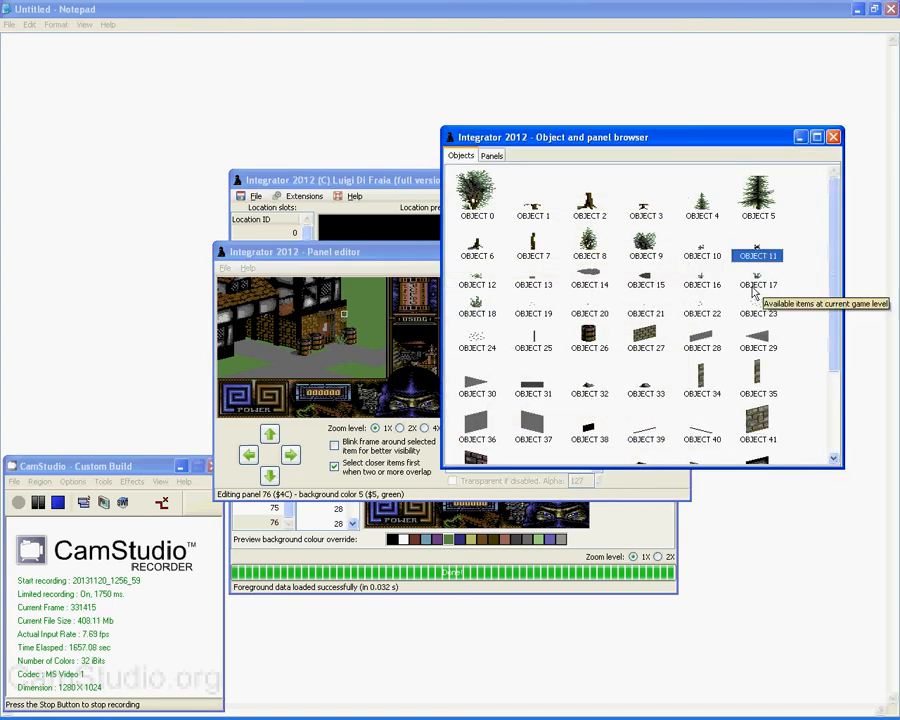
double_click(477, 282)
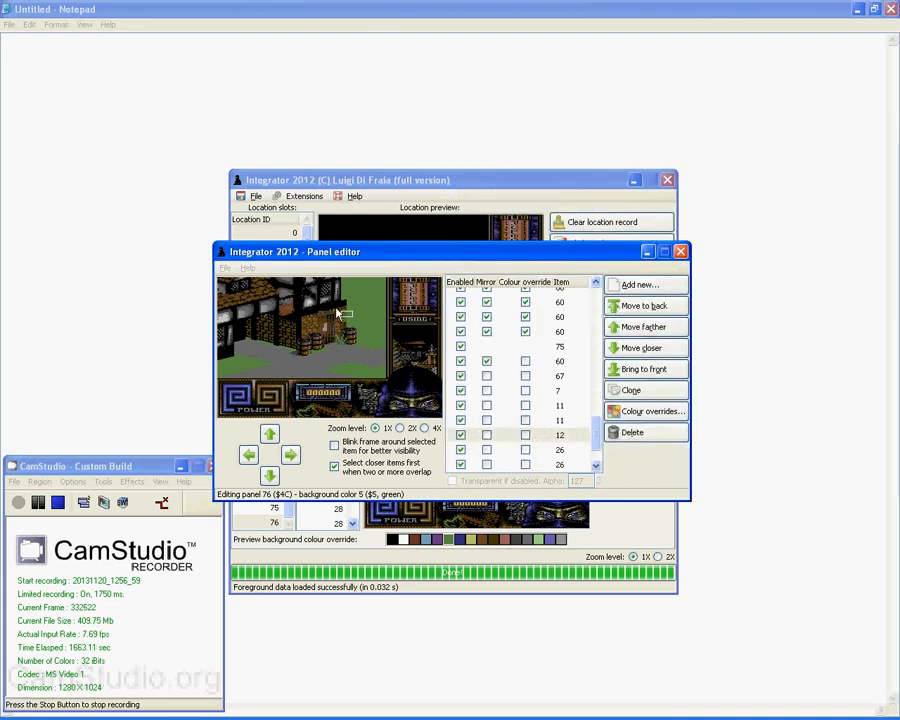
drag(340, 313, 352, 341)
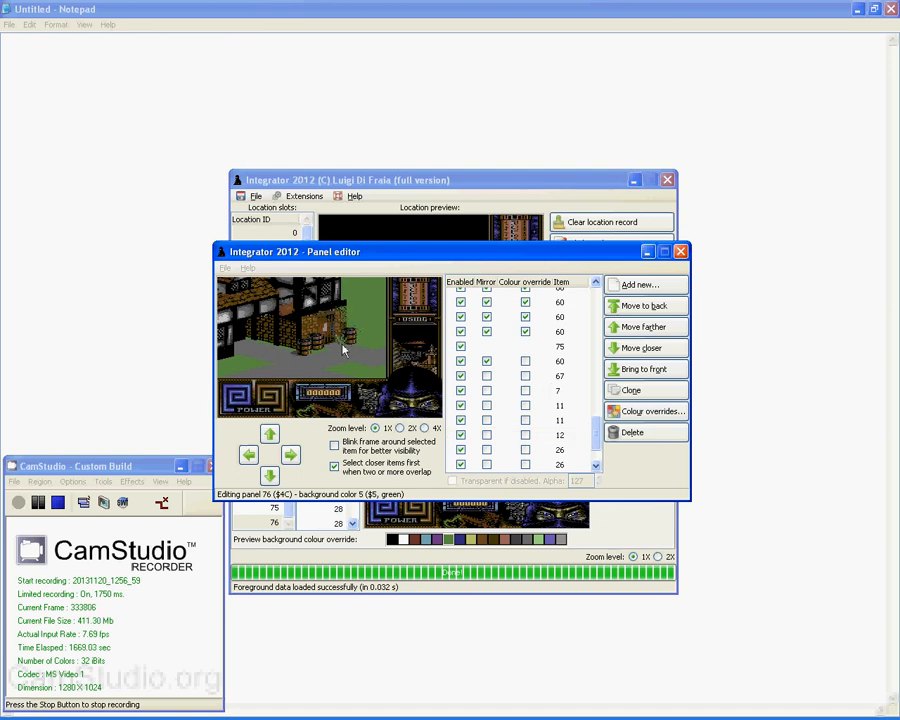
- Add the bushes, objects 8 and 9, after object 18 and place them at the scene's left edge below the brick wall
scroll(600, 462, down, 3)
click(568, 466)
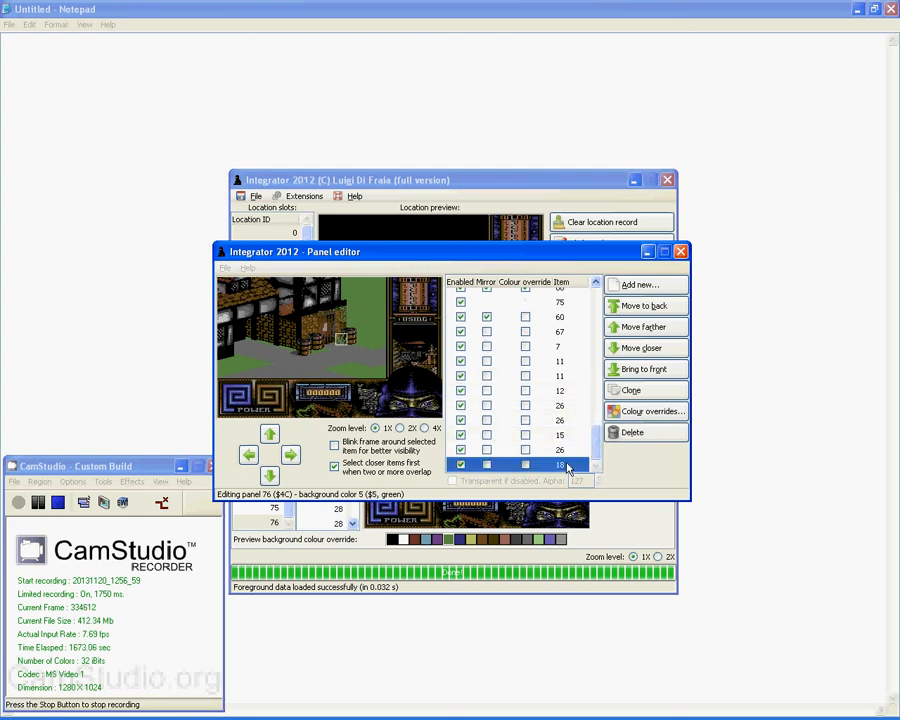
click(648, 285)
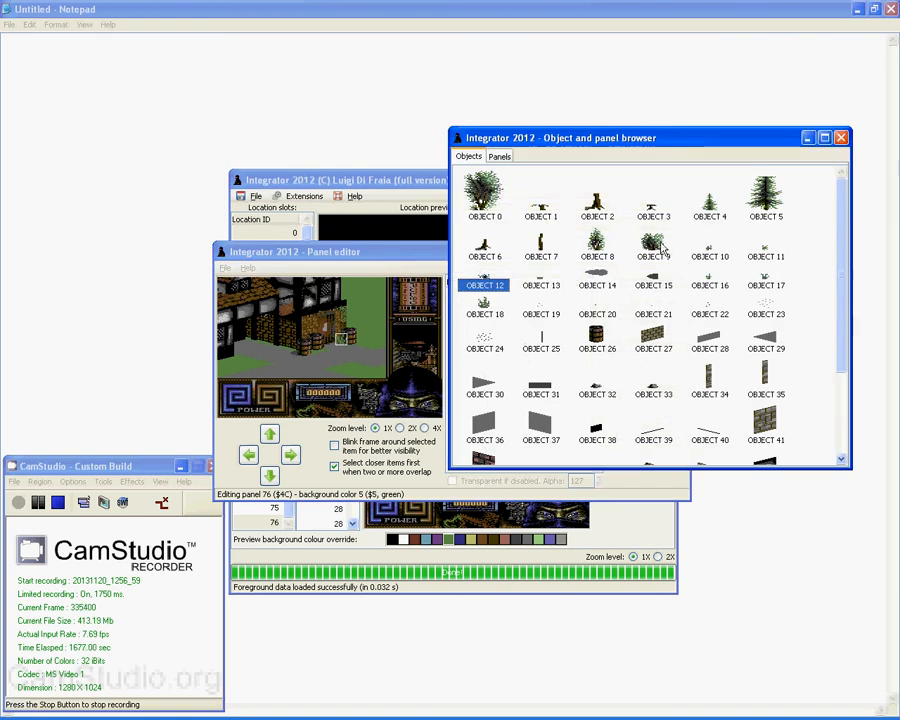
double_click(597, 250)
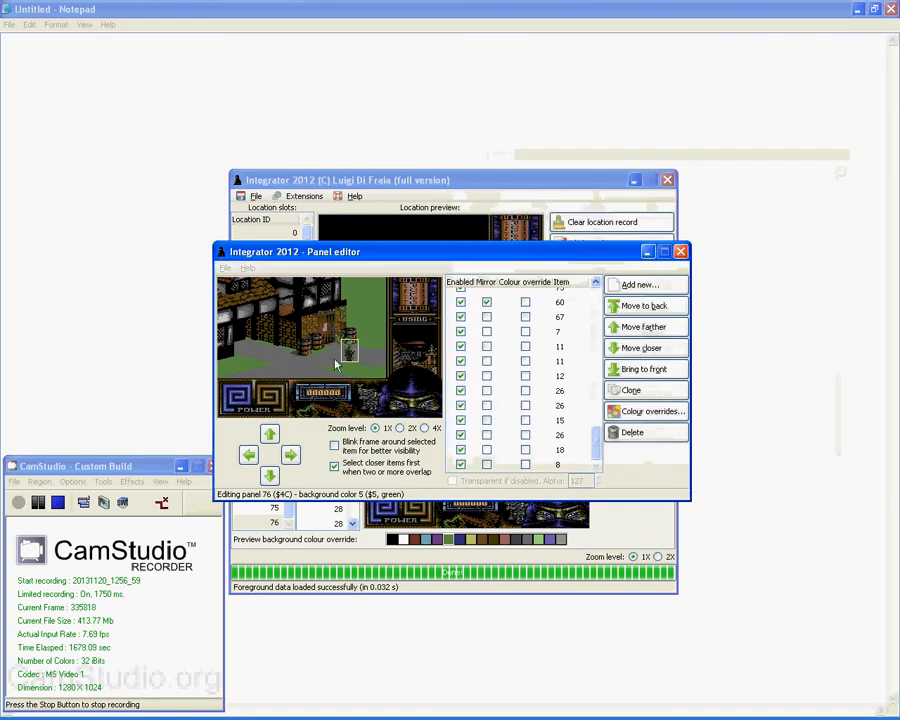
mouse_move(241, 346)
mouse_down()
mouse_move(220, 354)
mouse_move(241, 354)
mouse_up()
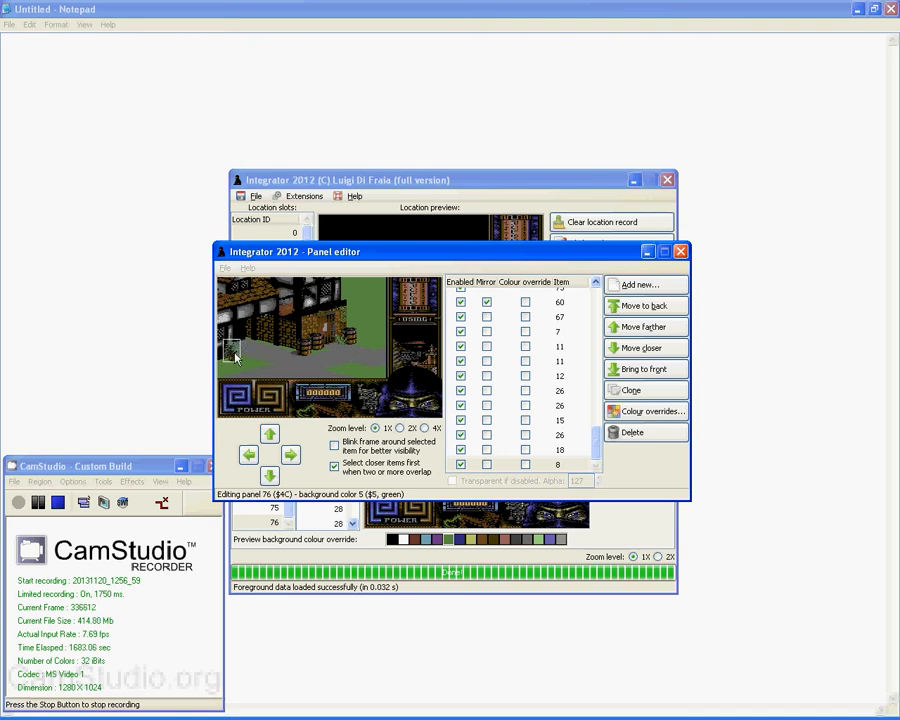
click(632, 288)
double_click(635, 248)
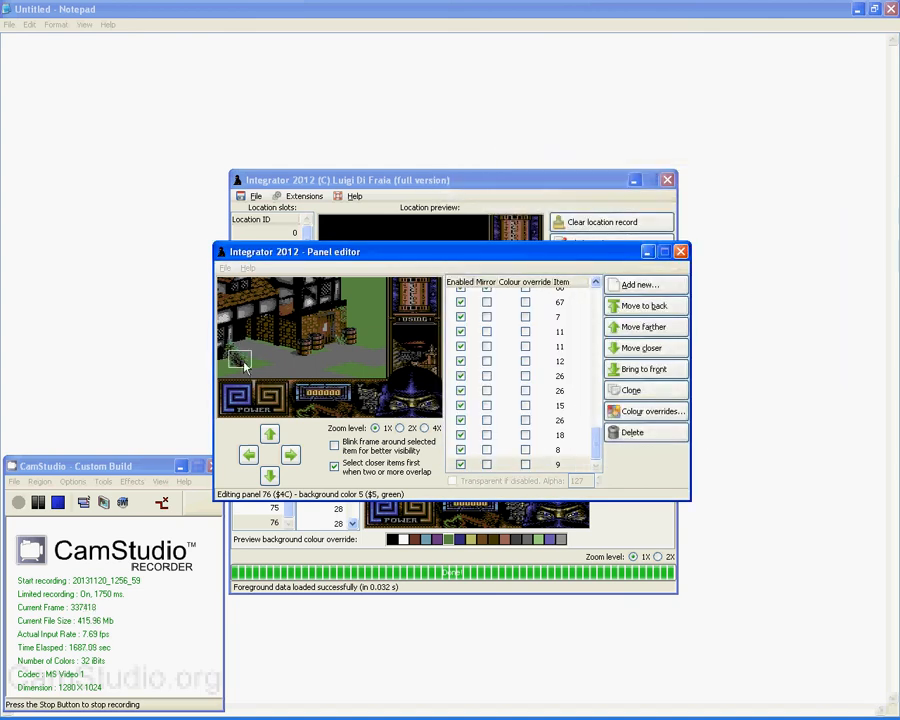
- Add object 33 and place it on the grass just to the right of the bushes
click(632, 288)
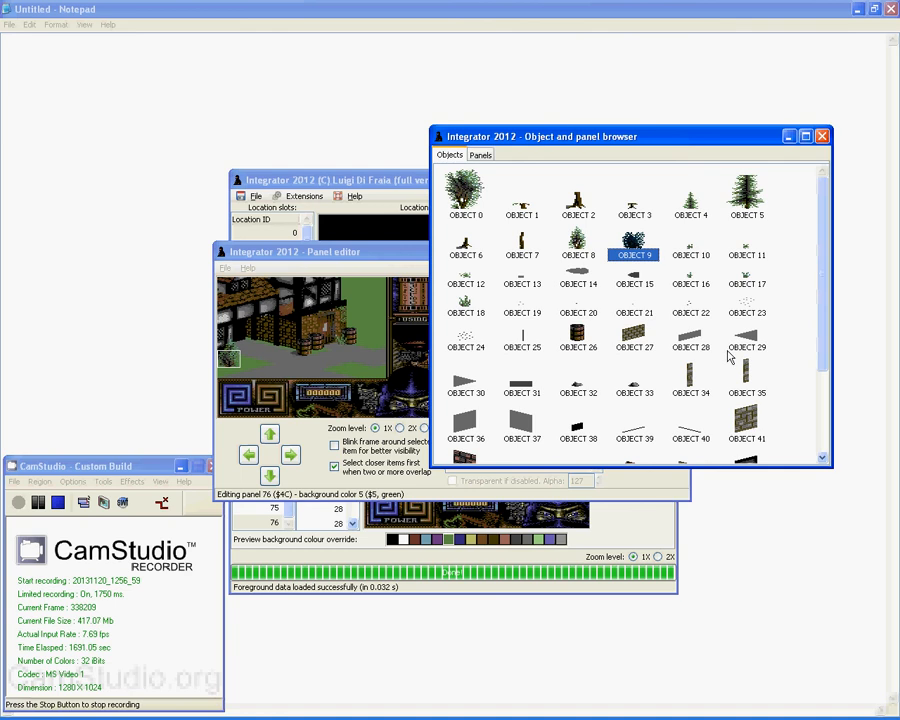
double_click(633, 386)
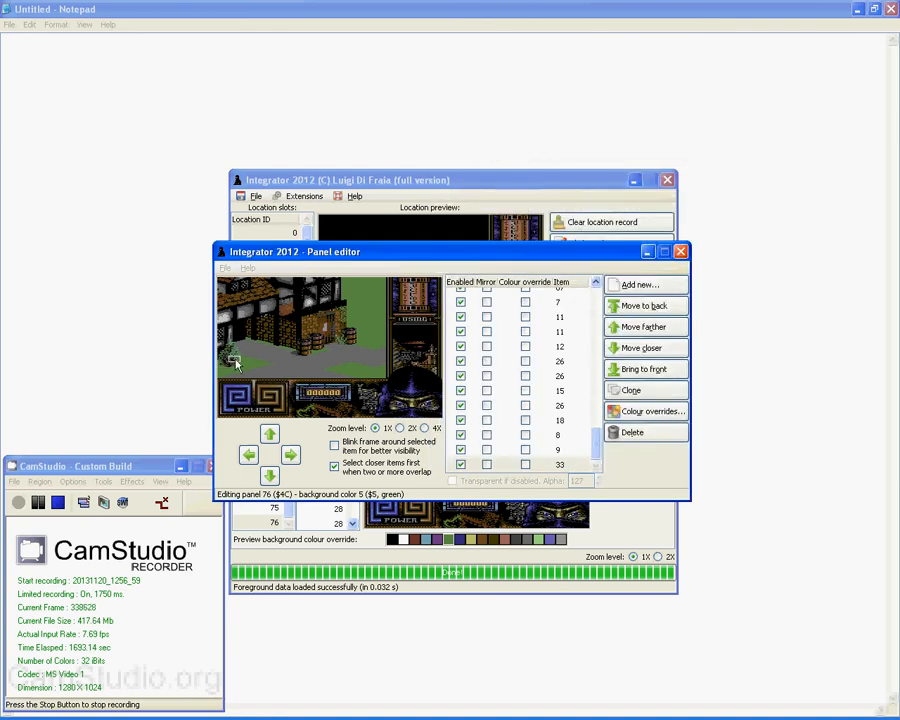
drag(249, 361, 245, 364)
- Add another object 12 and place it at the foot of the brick wall, left of the barrels
click(625, 286)
double_click(484, 282)
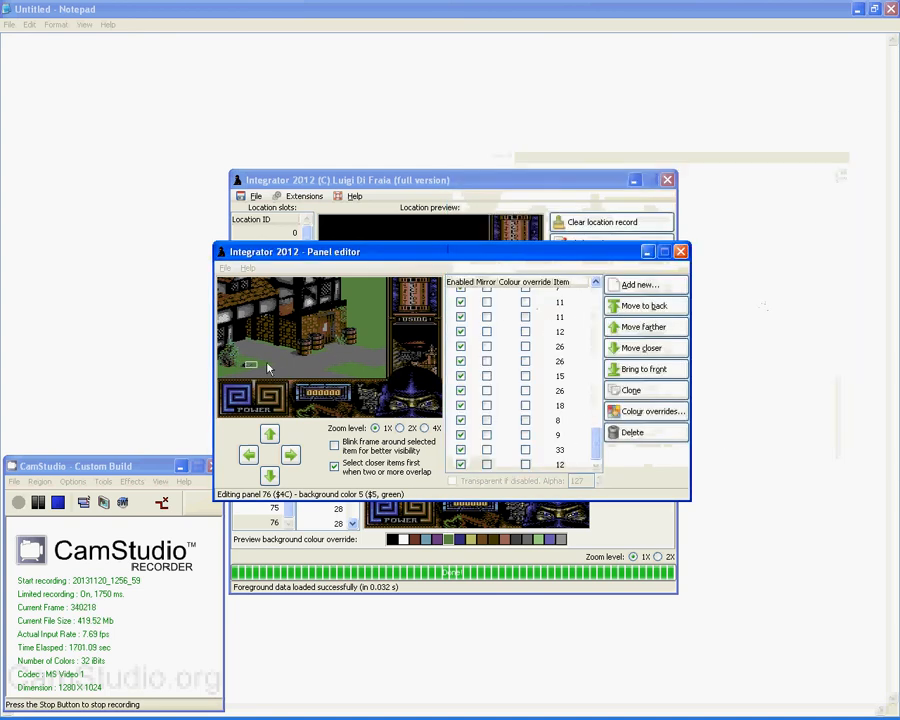
drag(271, 335, 271, 343)
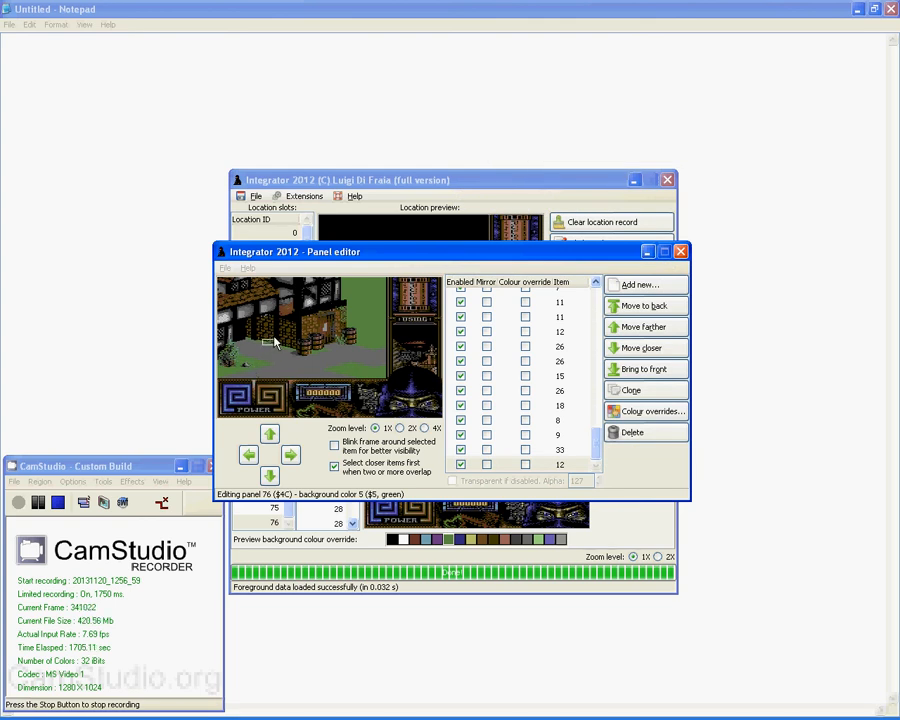
click(280, 350)
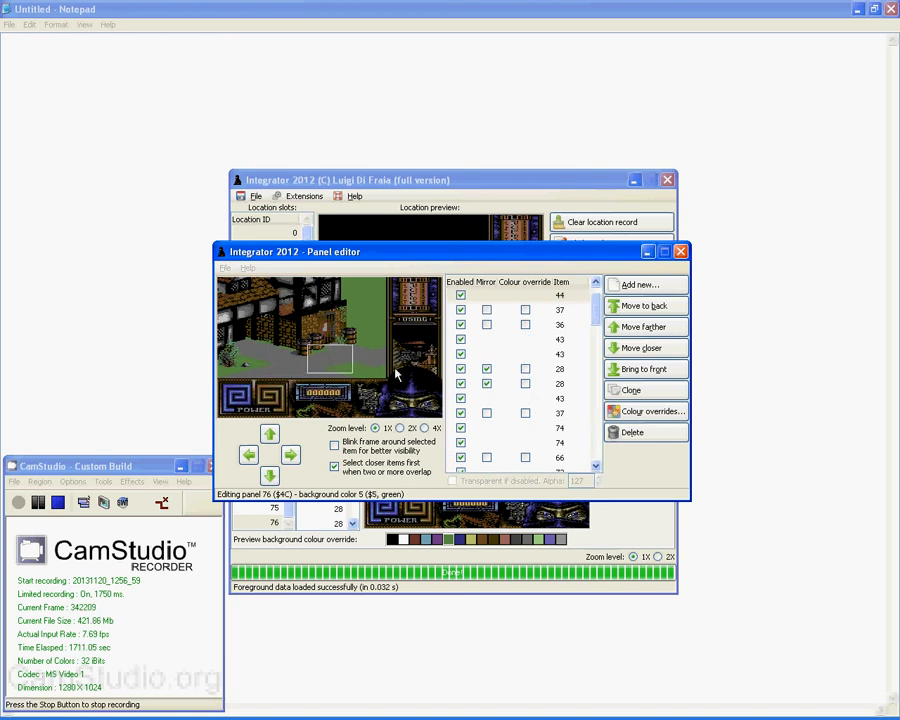
click(648, 285)
click(844, 137)
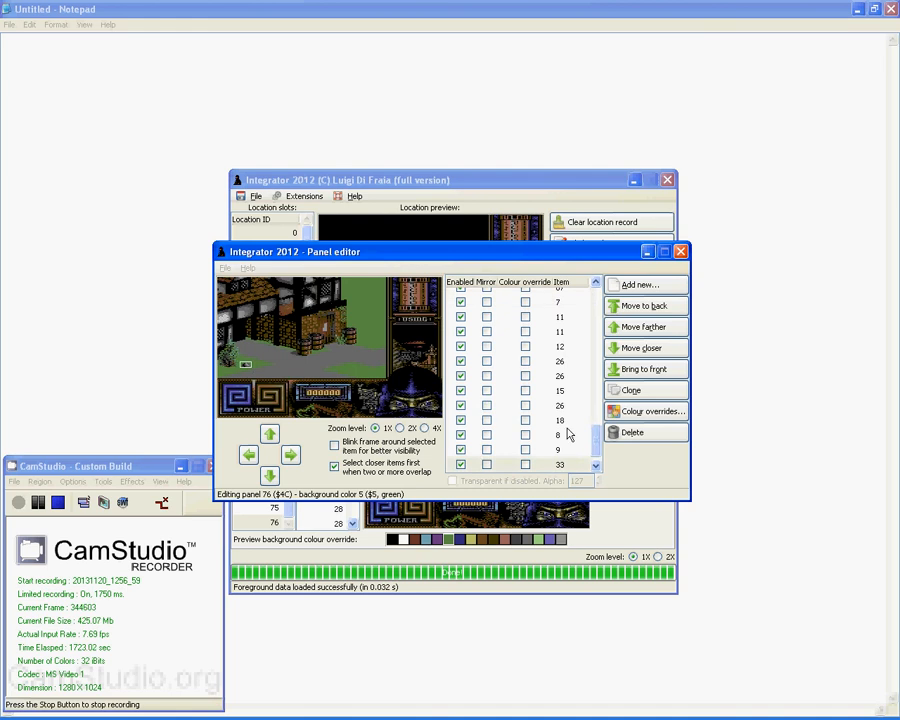
click(575, 468)
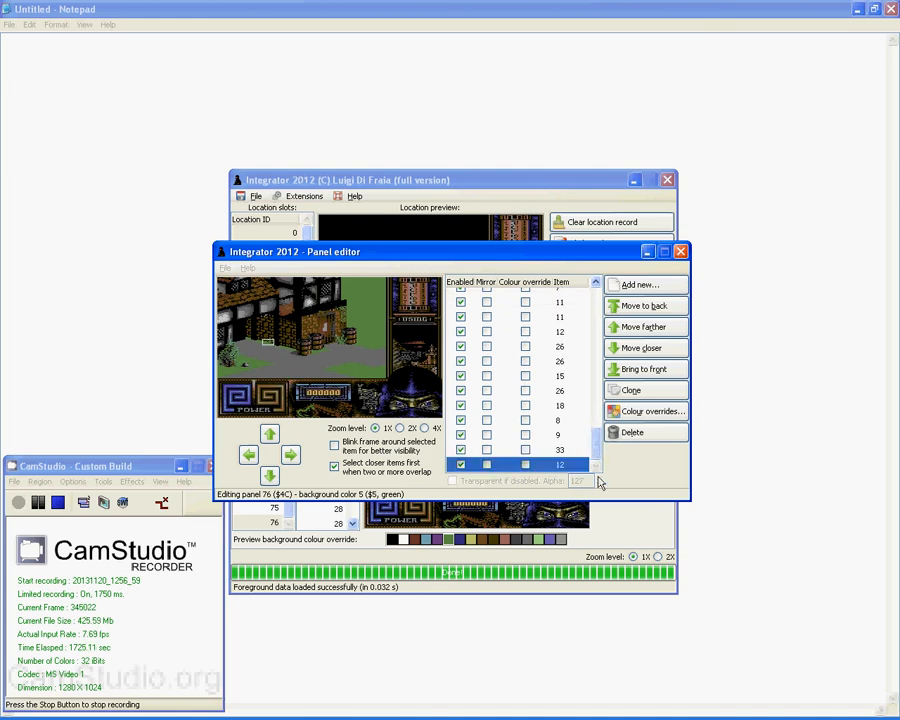
click(662, 286)
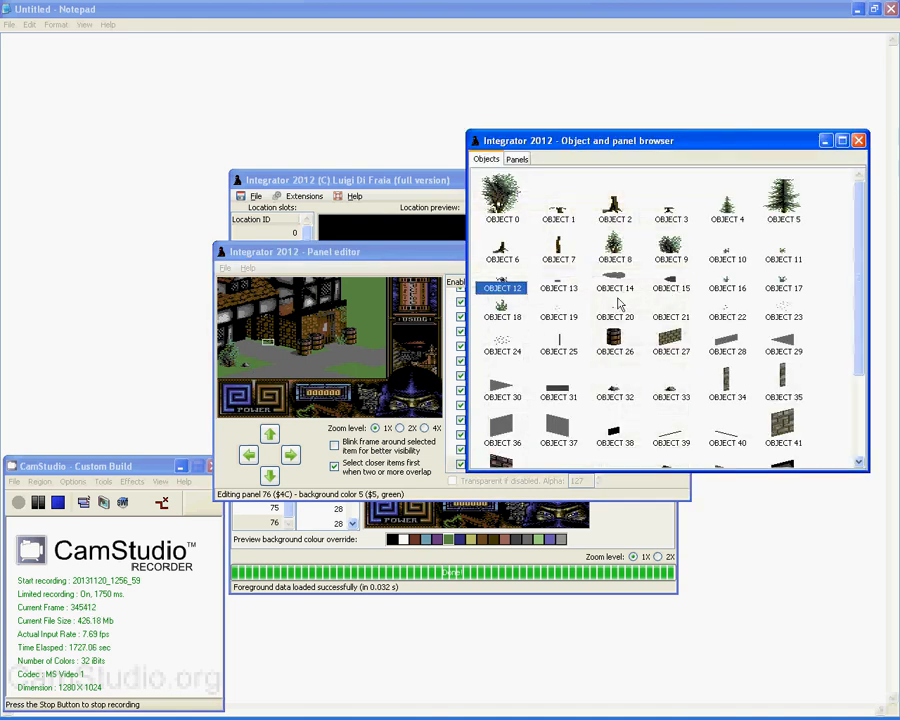
click(507, 346)
click(789, 312)
double_click(763, 320)
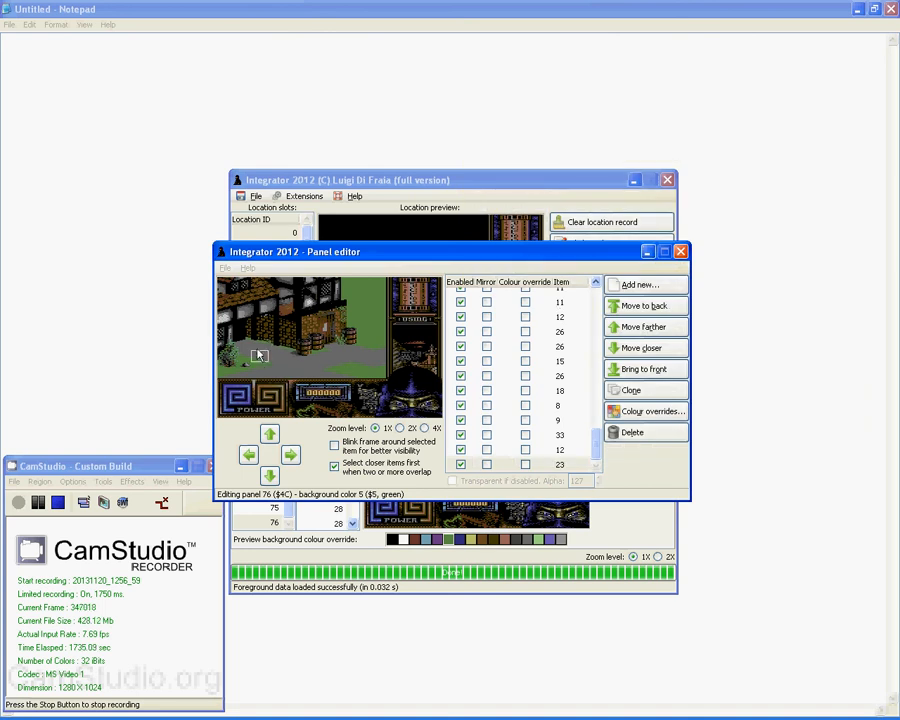
click(612, 433)
click(645, 473)
- Add object 24 after the last object 12, clone it, and place the copy on the grey path near the rightmost barrel
click(638, 286)
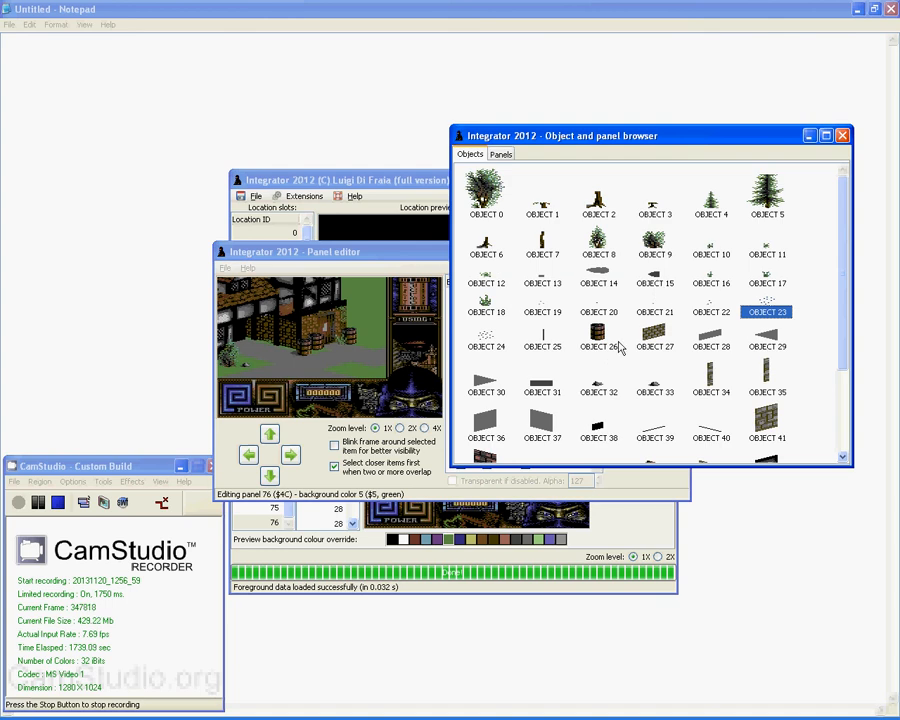
double_click(486, 340)
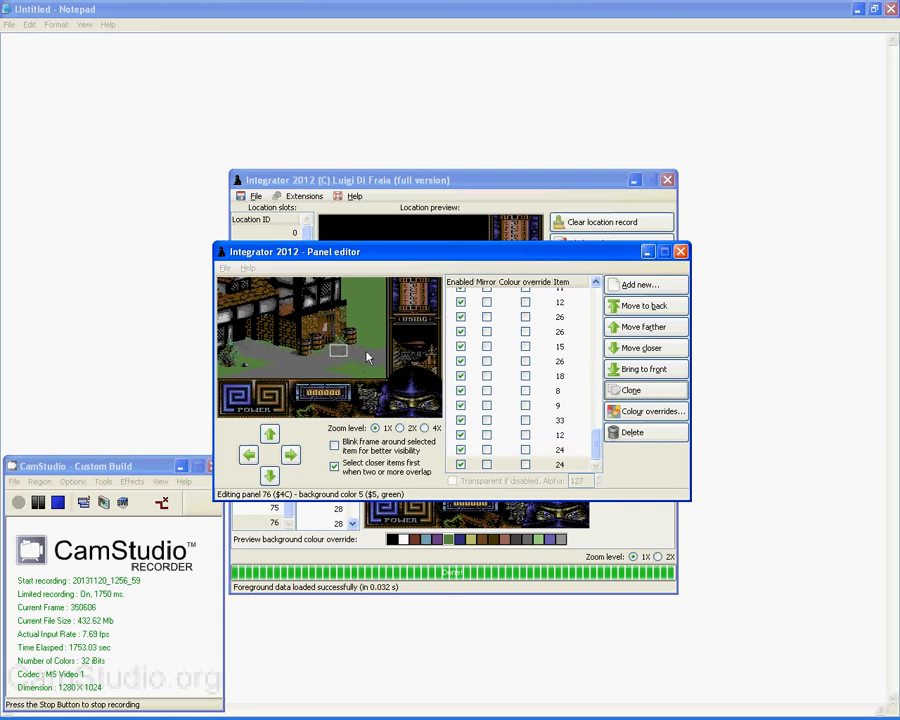
click(340, 353)
- Add object 22 after the second object 24, clone it, and place both along the lower part of the grey path
click(660, 288)
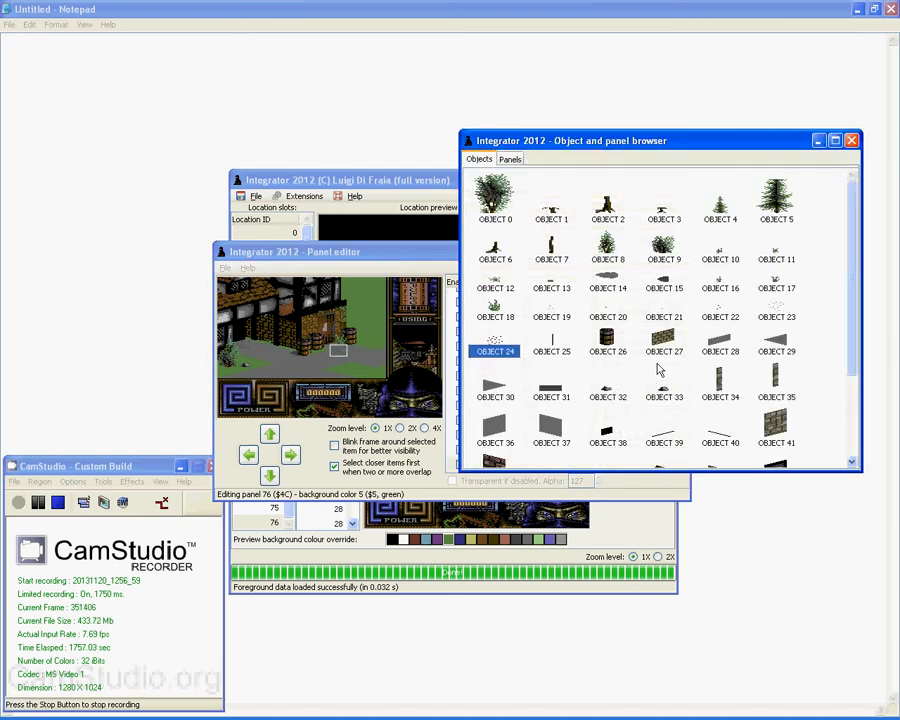
double_click(722, 312)
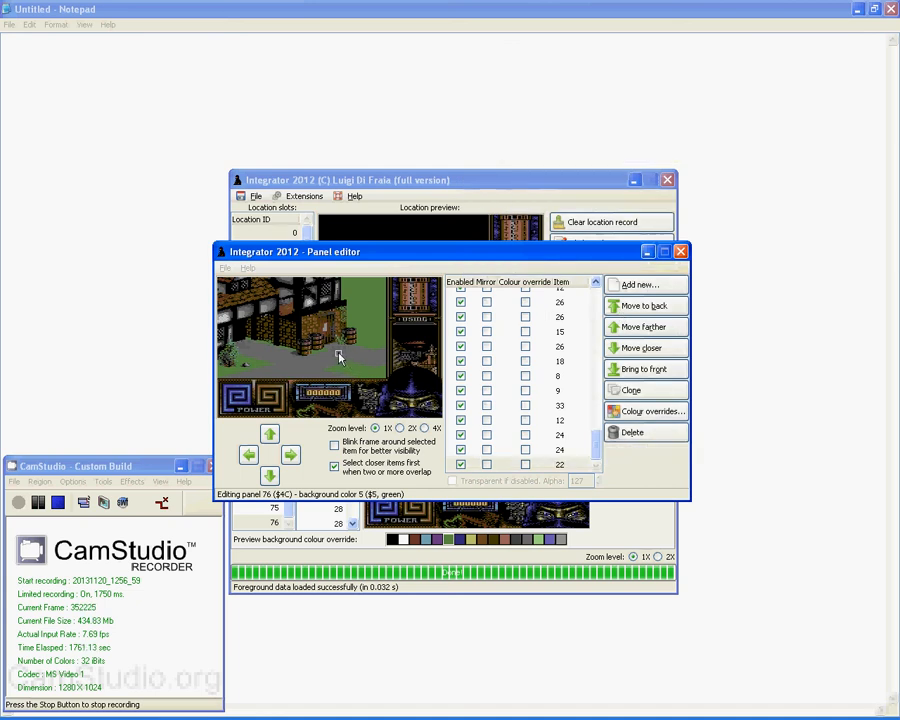
drag(267, 363, 260, 367)
click(617, 392)
drag(268, 375, 312, 374)
- Mirror the second object 22 at the path's lower edge
click(339, 351)
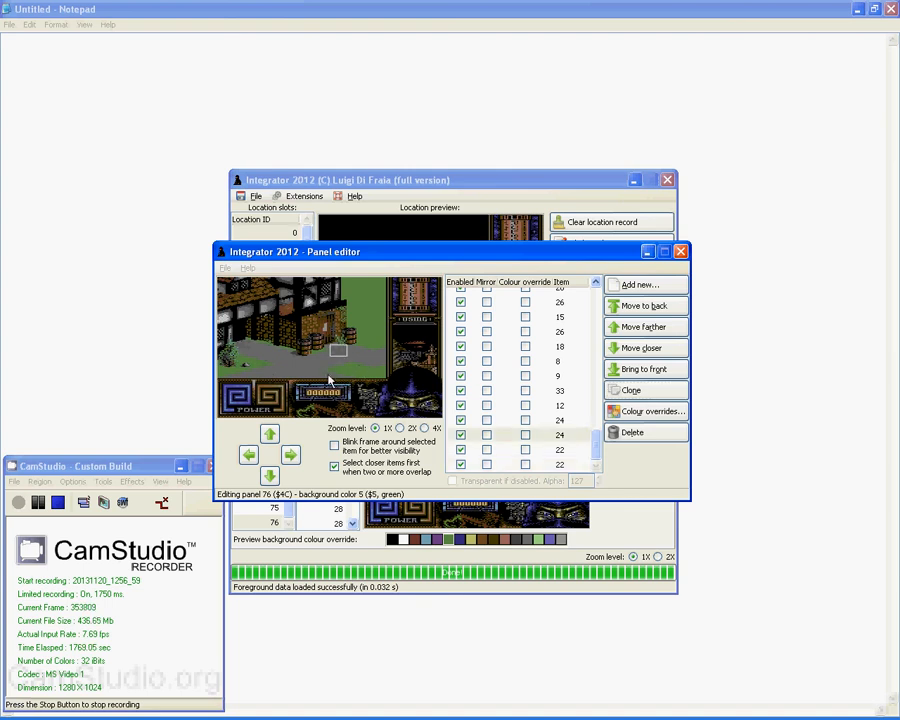
click(333, 372)
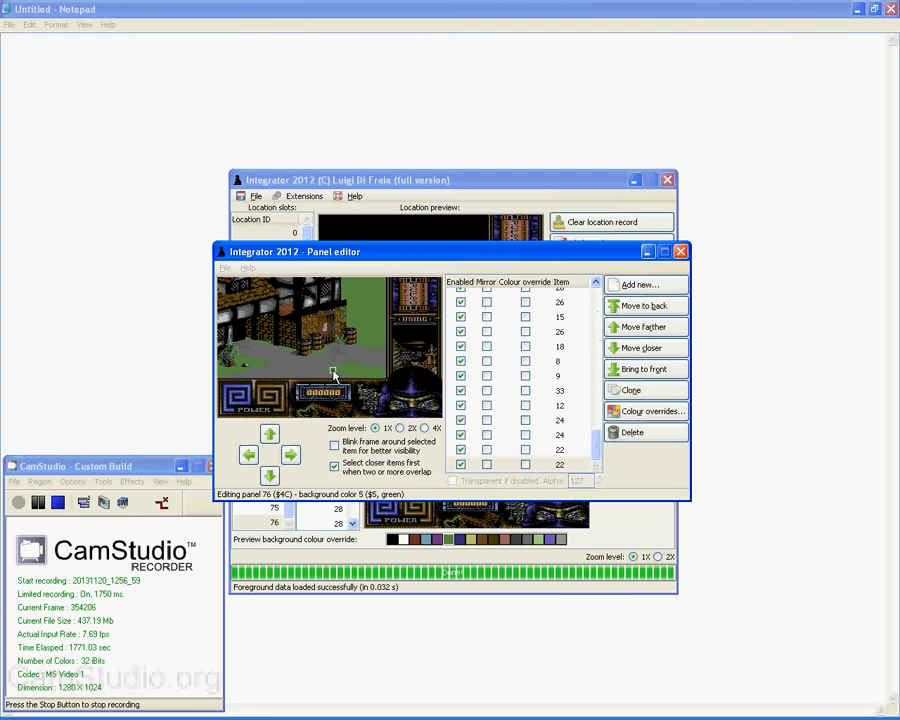
click(486, 464)
click(323, 381)
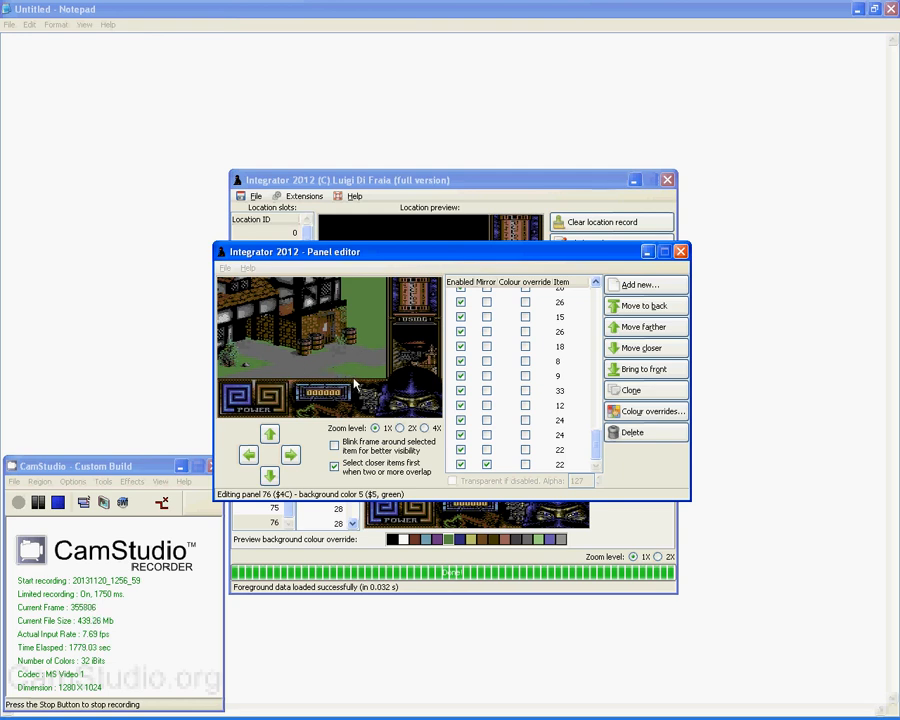
- Close the Panel editor and store panel 76 as location 0
click(680, 251)
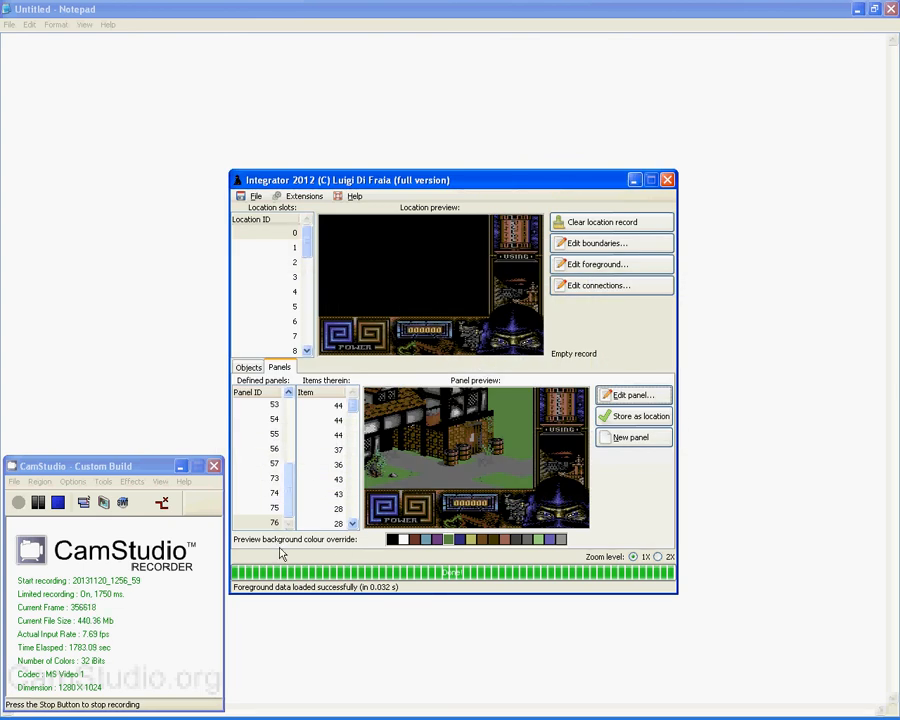
click(277, 234)
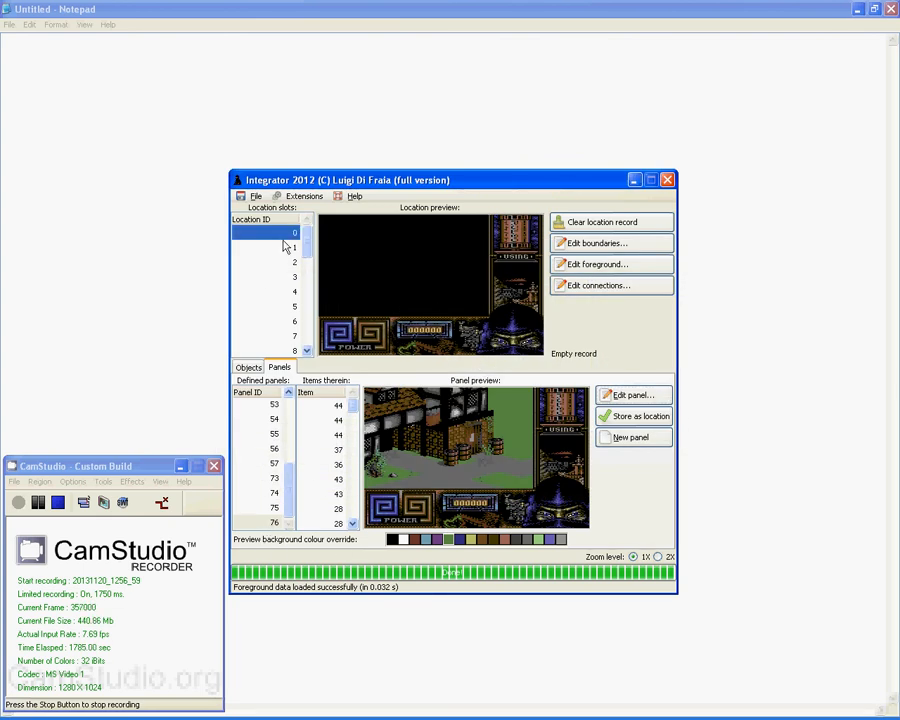
click(639, 420)
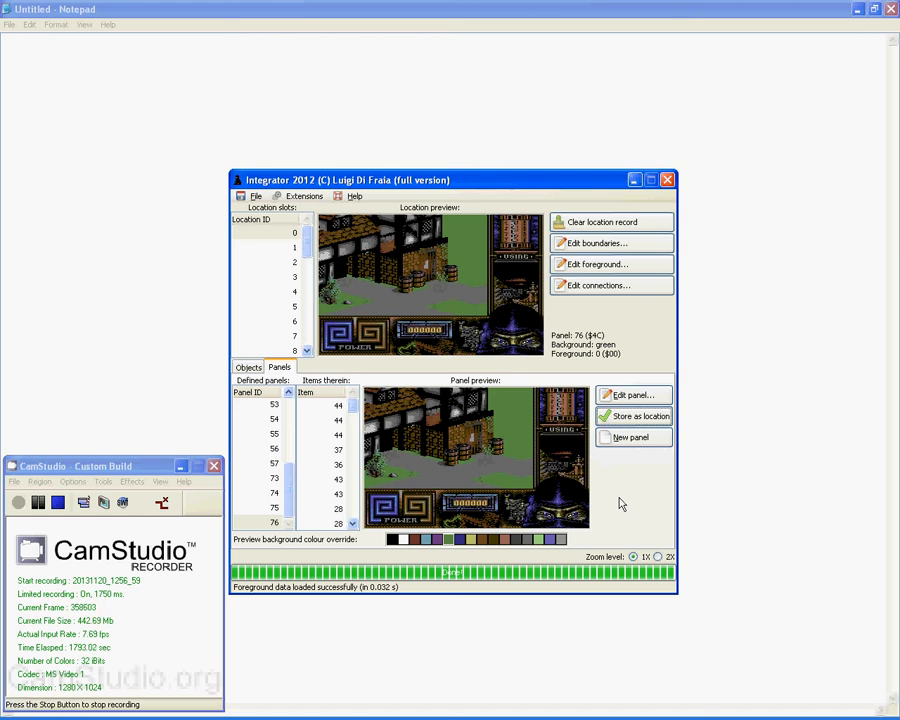
- Open the boundaries of location 0, add a segment and move it down to run from (0, 155) to (254, 92)
click(588, 244)
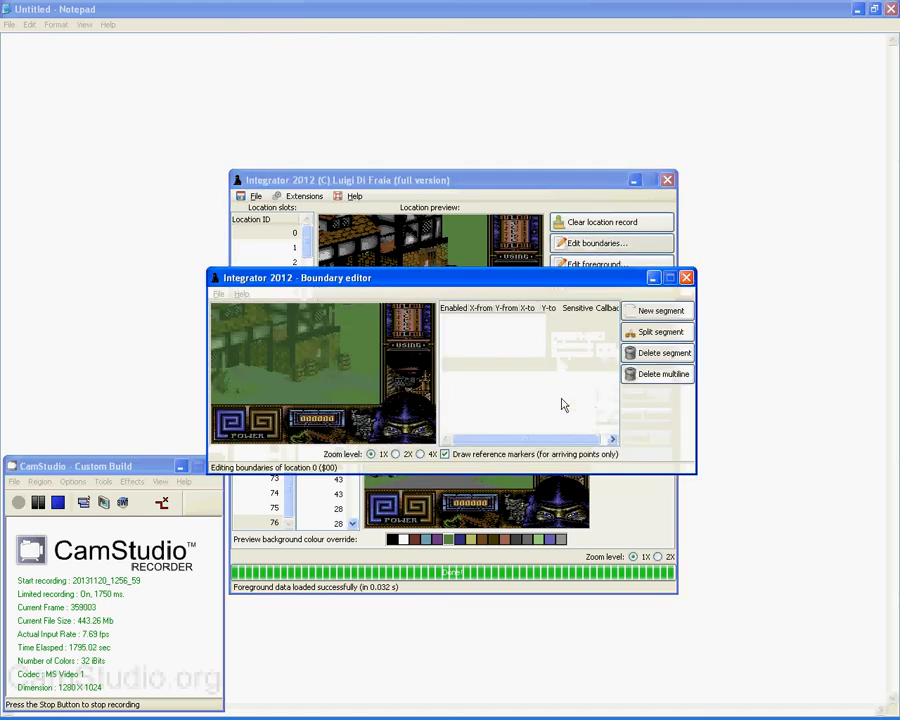
click(645, 316)
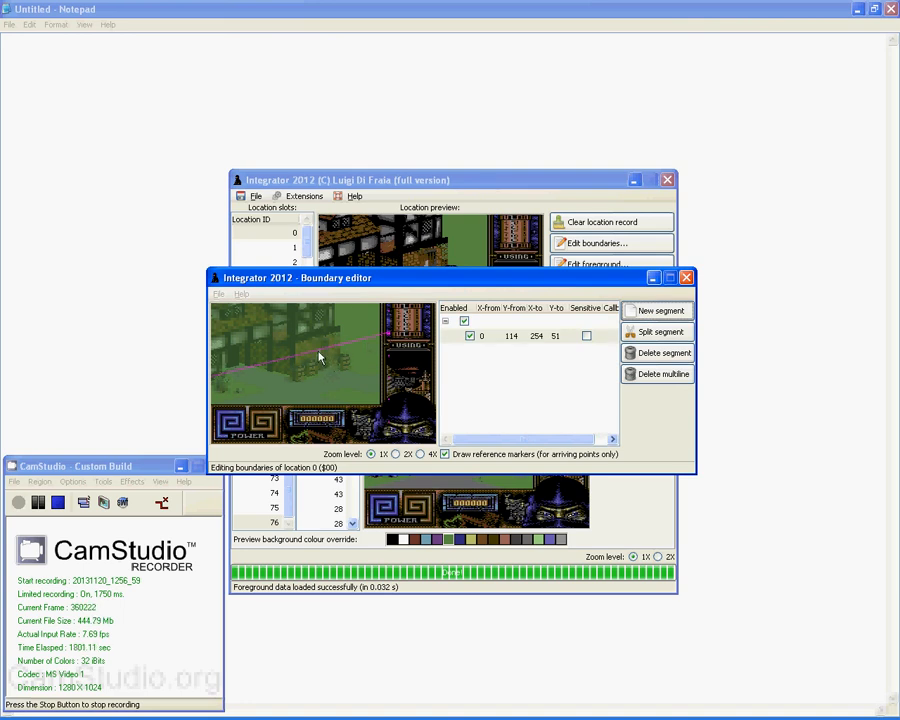
drag(313, 358, 307, 384)
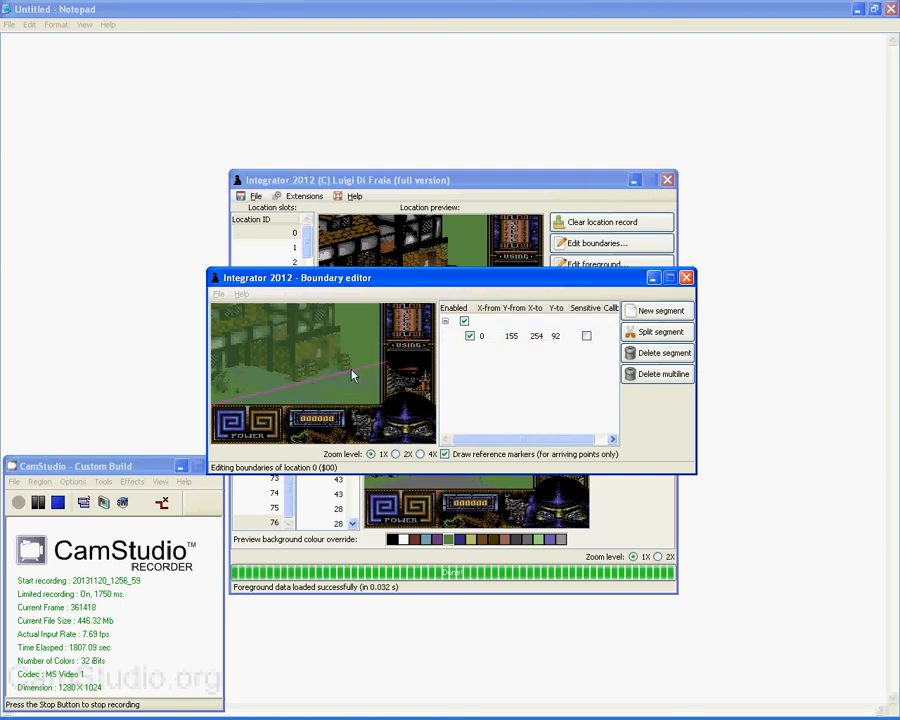
- Split the segment and shape it into a wedge from (0, 155) to (92, 132) and back to (0, 109)
click(660, 332)
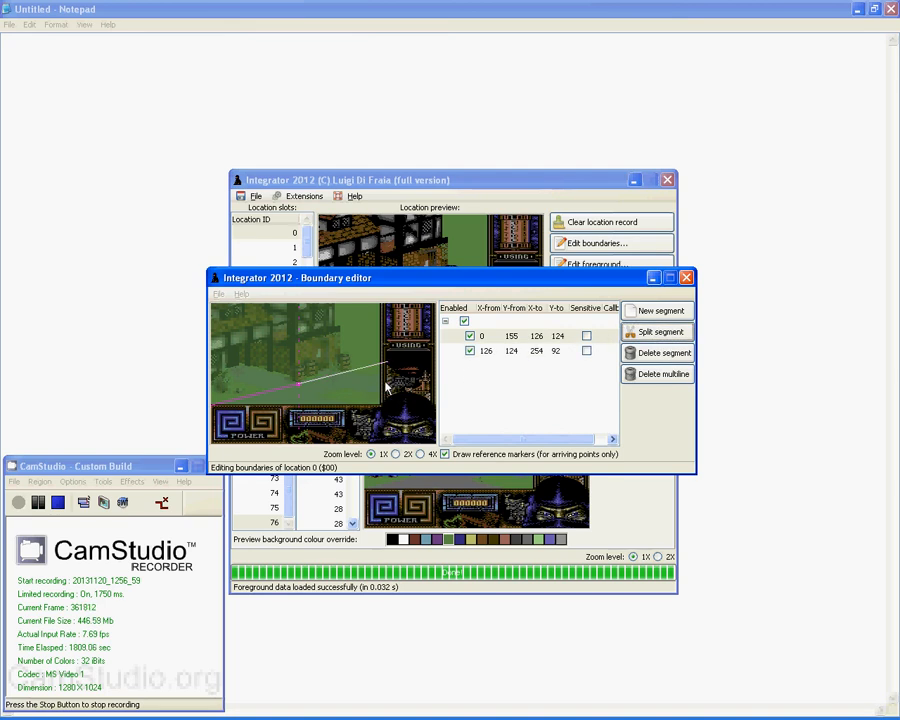
drag(370, 366, 232, 375)
click(289, 388)
click(303, 386)
scroll(303, 386, down, 17)
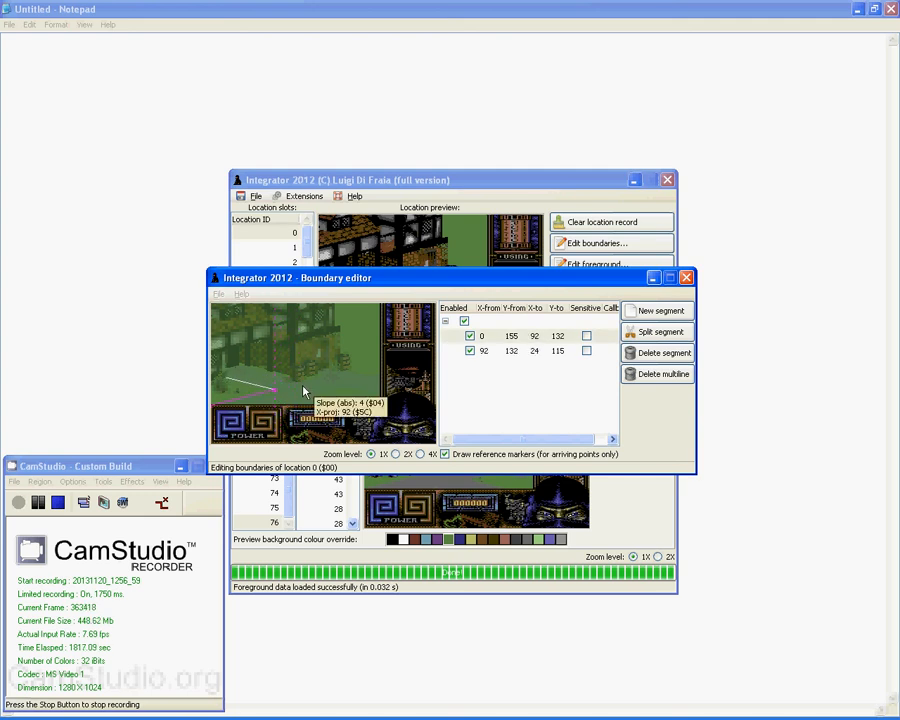
scroll(283, 402, up, 12)
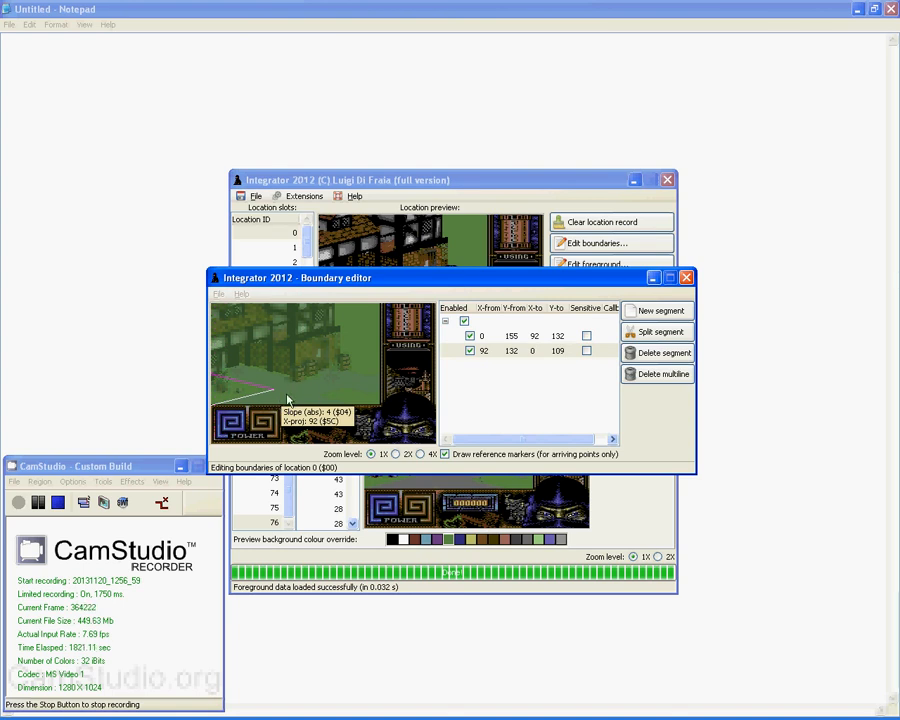
- Add a second boundary and place it along the foot of the brick wall, from (0, 89) to (150, 126)
click(679, 319)
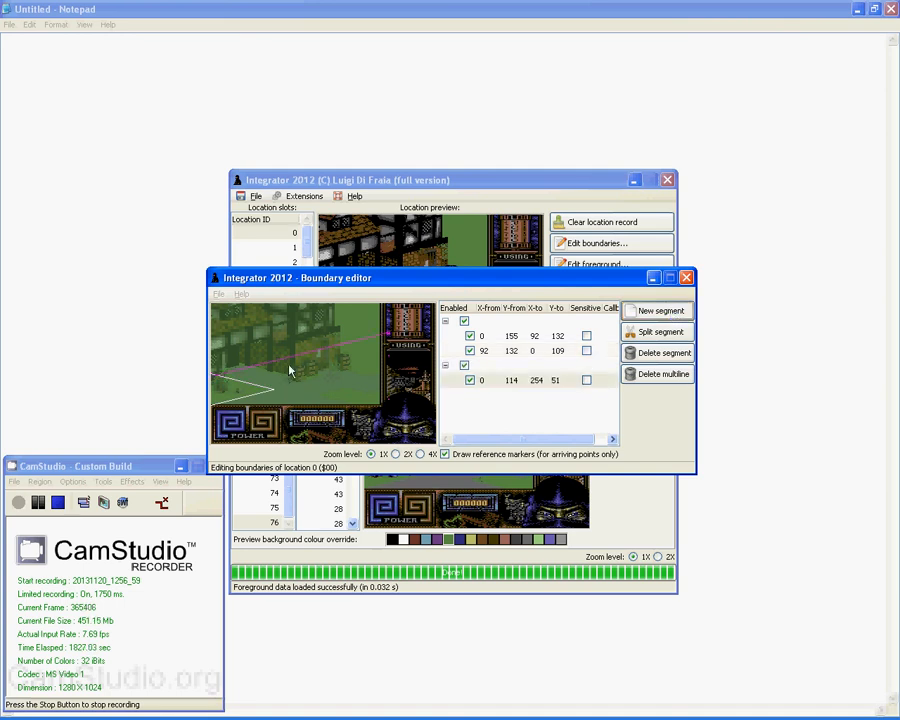
drag(388, 334, 232, 374)
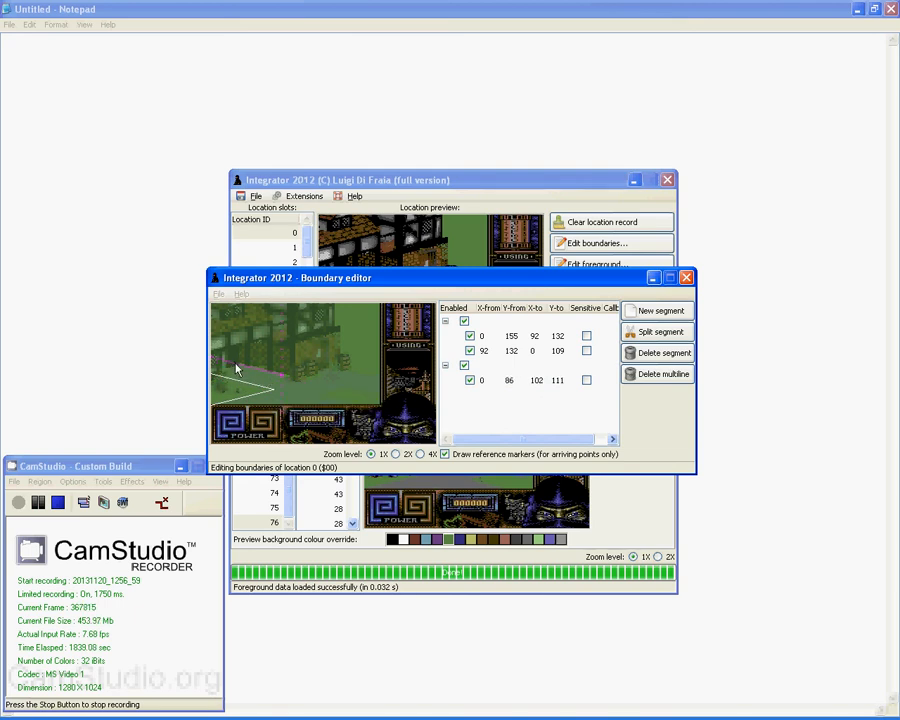
scroll(240, 367, up, 15)
scroll(246, 373, down, 1)
drag(245, 371, 261, 381)
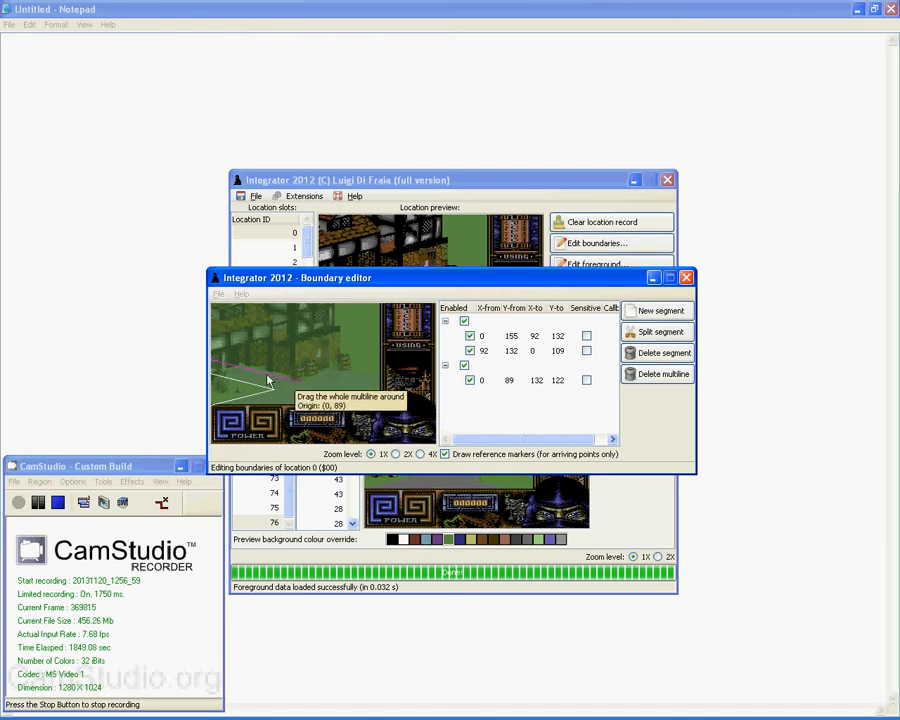
drag(269, 376, 262, 385)
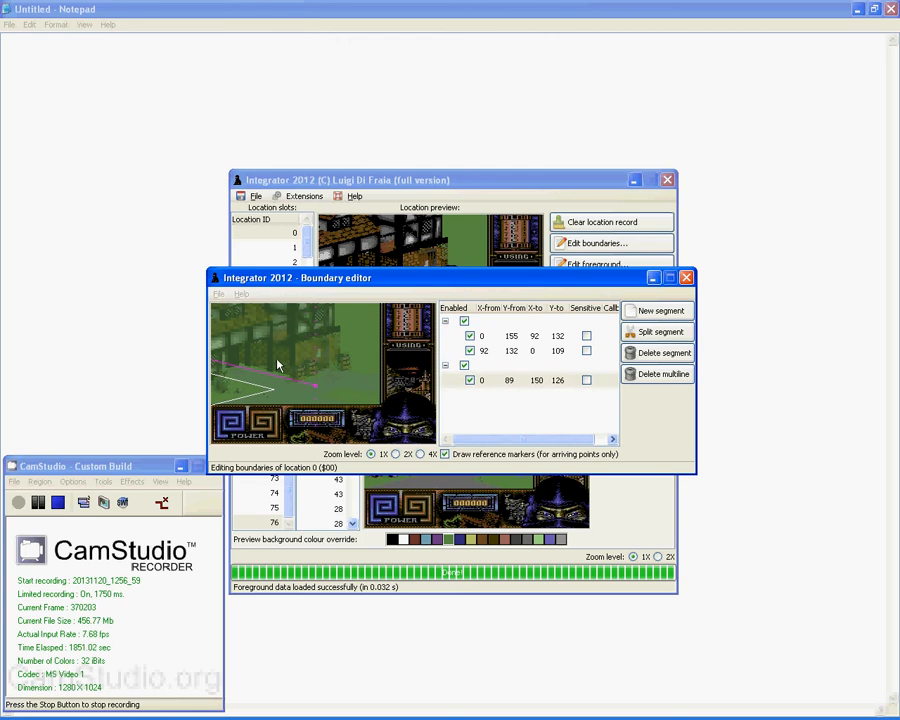
- Extend the wall boundary along its downward slope to (214, 142)
scroll(277, 360, up, 5)
mouse_move(335, 398)
mouse_down()
mouse_move(334, 374)
mouse_move(341, 395)
mouse_move(348, 392)
mouse_move(327, 399)
mouse_move(334, 394)
mouse_up()
drag(336, 377, 339, 364)
drag(329, 373, 334, 347)
mouse_move(330, 374)
mouse_down()
mouse_move(336, 331)
mouse_move(316, 390)
mouse_move(335, 387)
mouse_up()
drag(335, 336, 337, 344)
drag(288, 384, 280, 390)
scroll(279, 383, up, 20)
- Split the wall boundary, turn its second part upward, and move the corner to (128, 121) so the line ends at (236, 94)
click(650, 332)
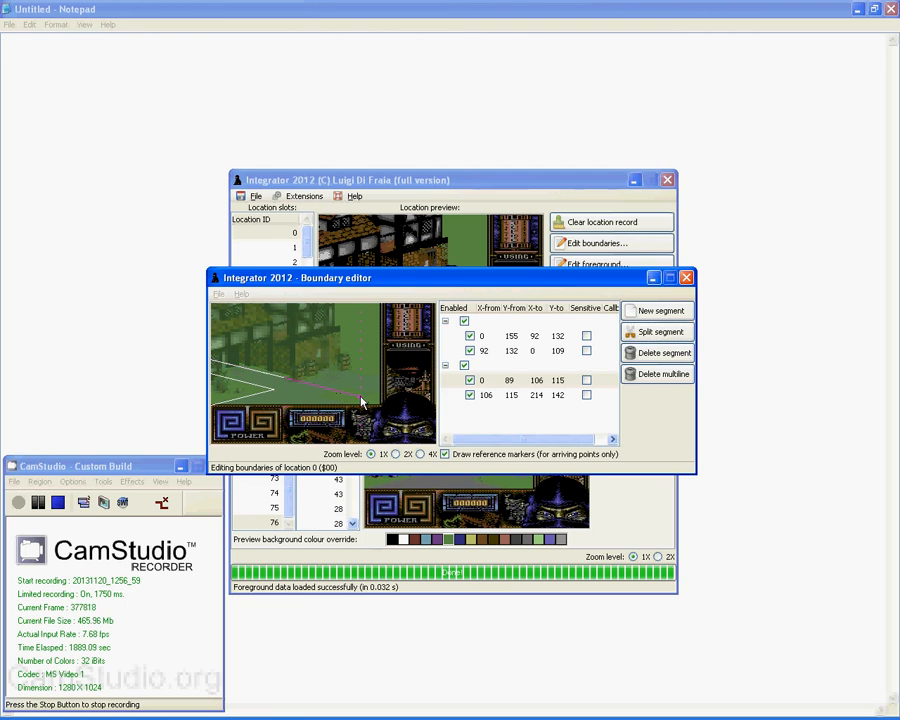
drag(362, 399, 362, 366)
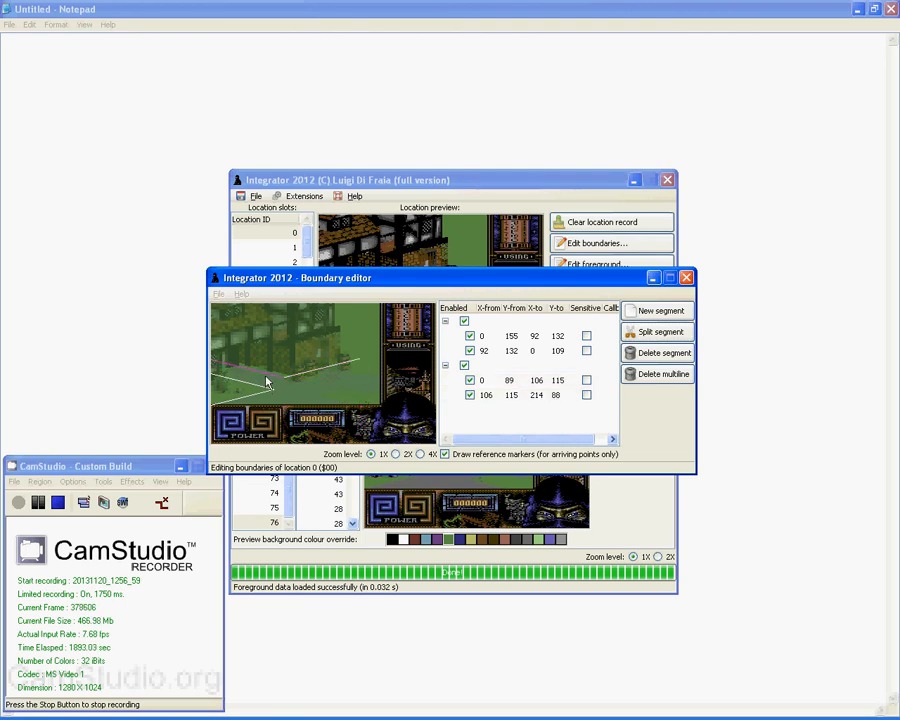
scroll(267, 382, up, 12)
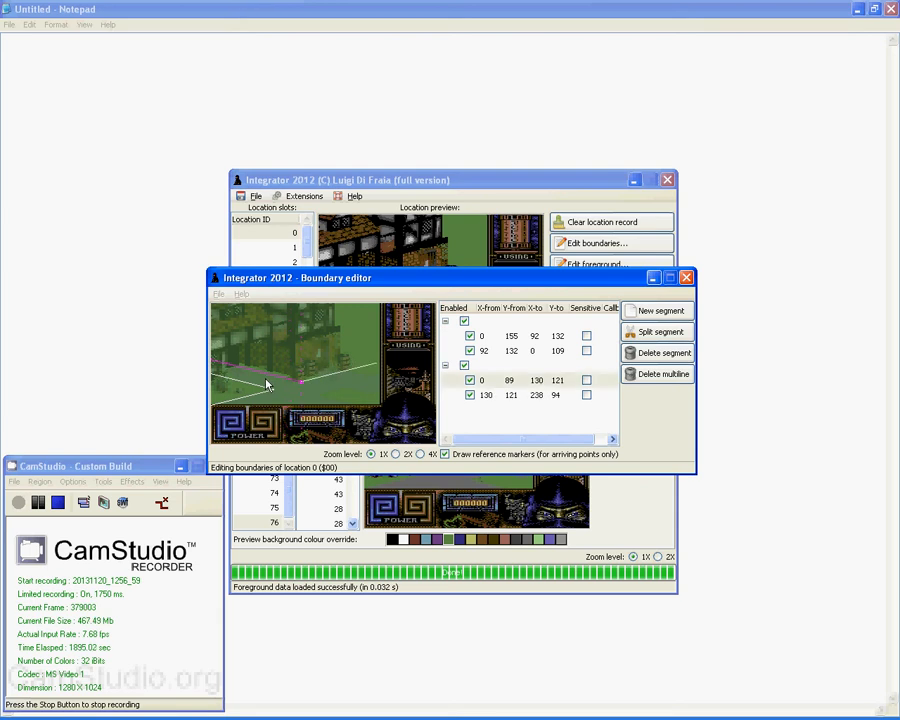
mouse_move(267, 382)
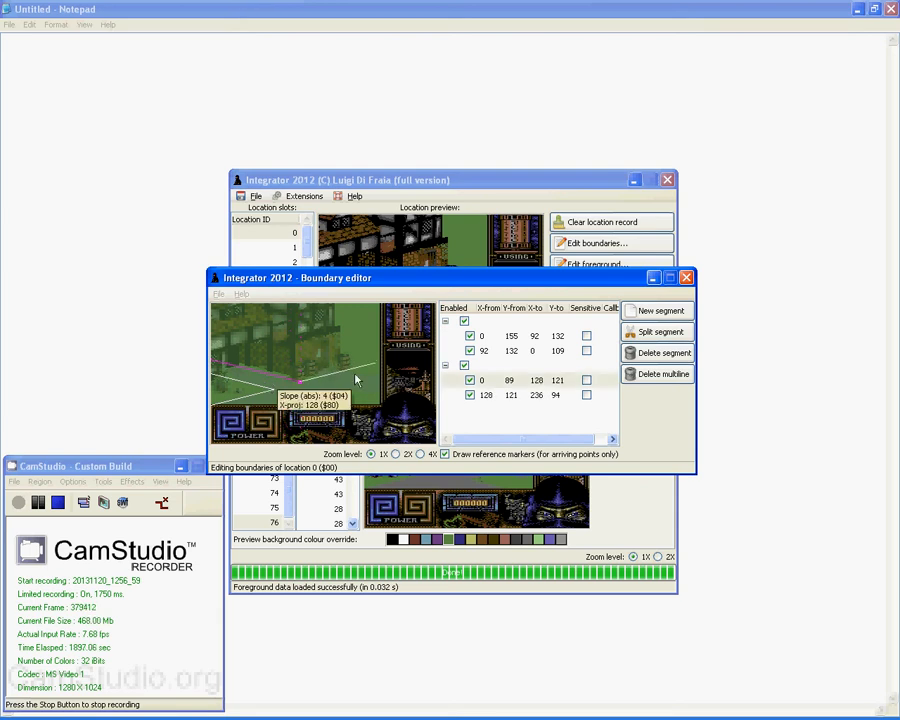
- Split the rising segment twice, ending its first part at (164, 112) and bending the next part back to (148, 108)
click(678, 341)
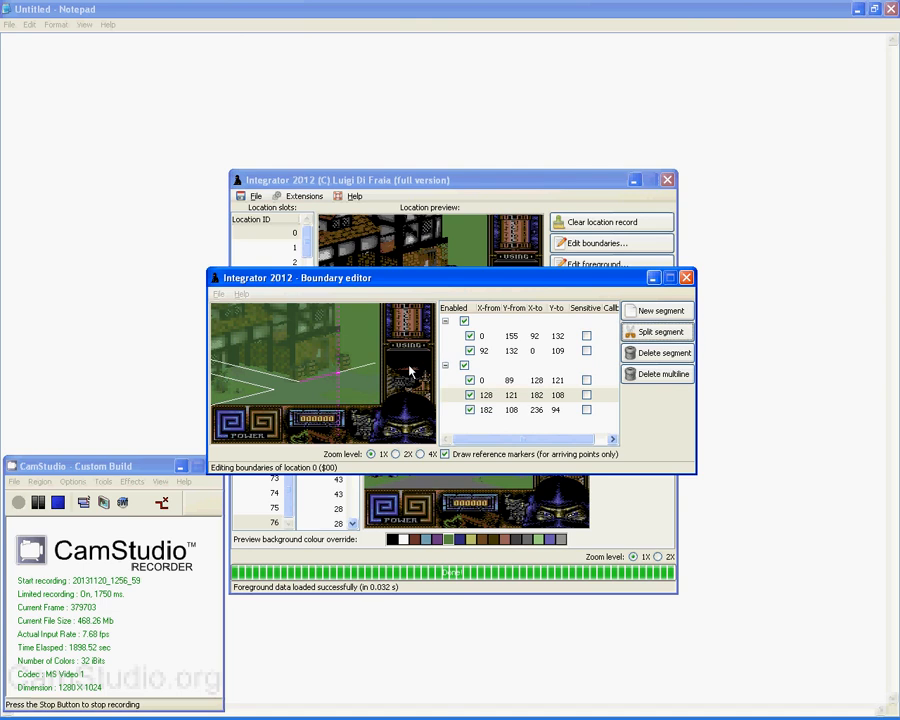
scroll(338, 386, down, 3)
scroll(338, 386, up, 1)
click(358, 374)
scroll(358, 374, up, 2)
click(660, 332)
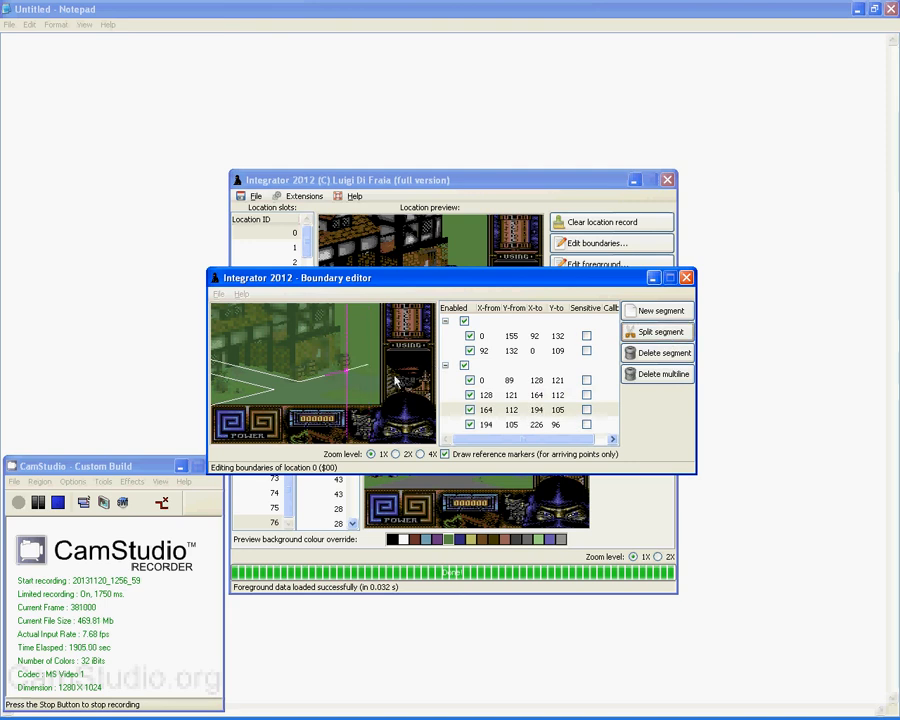
mouse_move(346, 371)
mouse_down()
mouse_move(294, 369)
mouse_move(358, 361)
mouse_up()
- Split the last segment, set the corner at (172, 102), and turn the remaining part down to (246, 120)
click(665, 337)
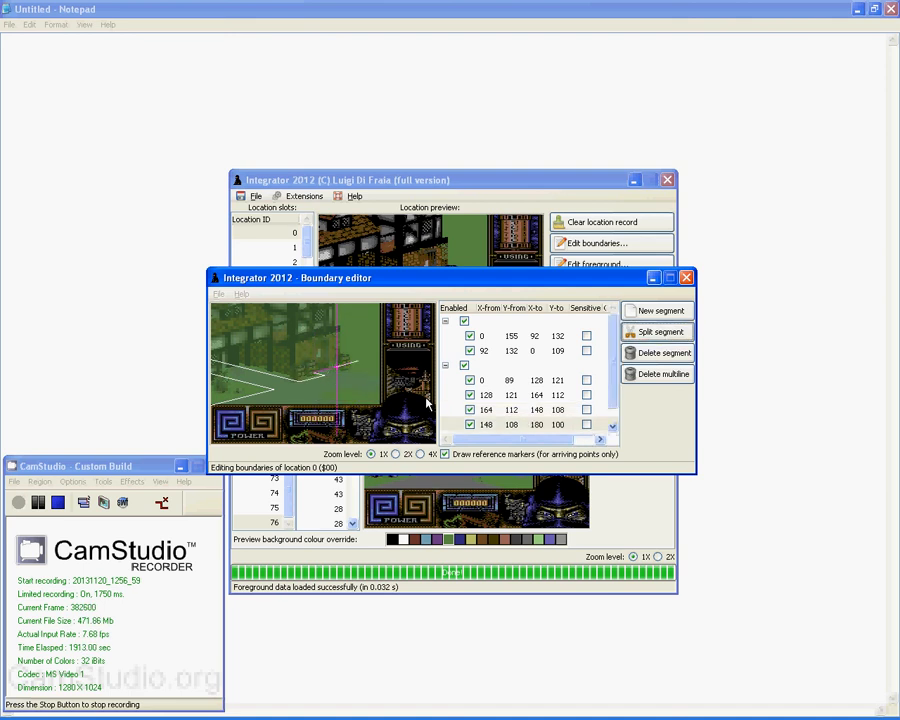
drag(357, 370, 395, 395)
drag(336, 375, 330, 370)
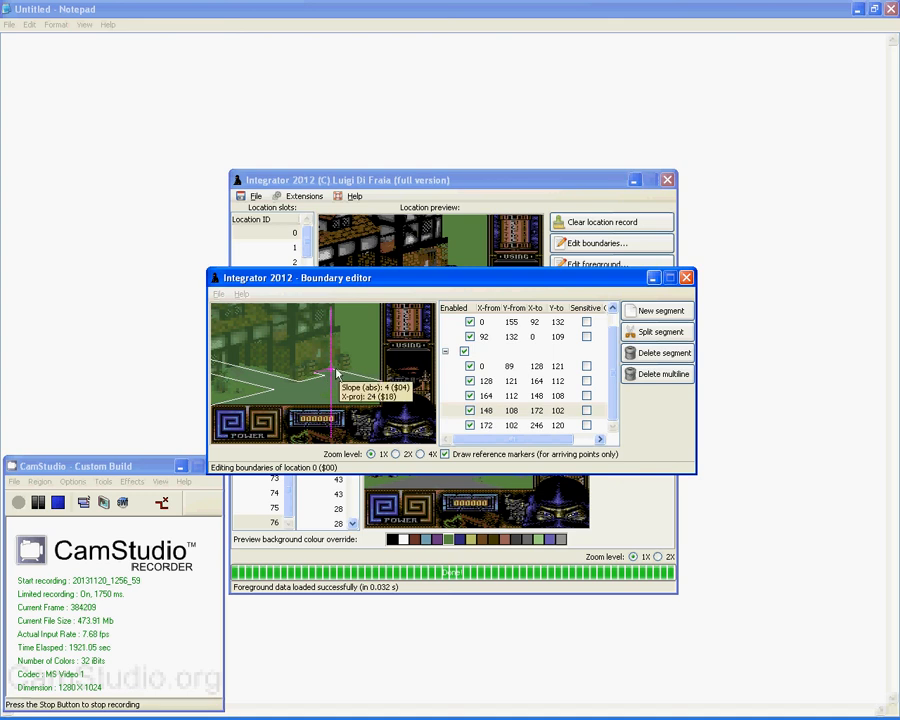
- Split the last segment at (222, 114) and turn the final part up to (254, 106) at the scene's right edge
click(656, 331)
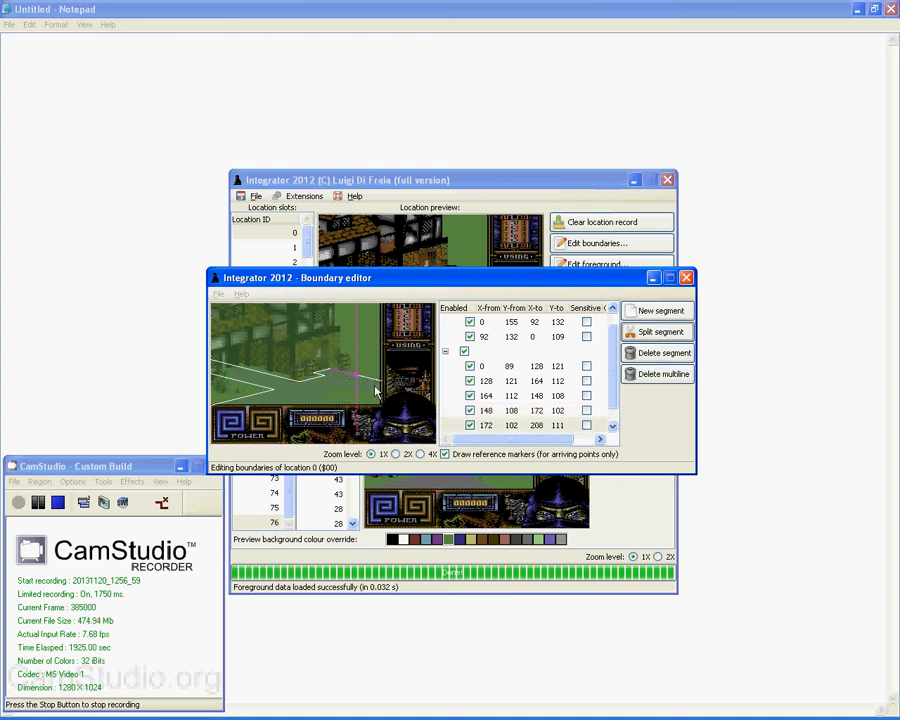
click(385, 383)
mouse_move(386, 389)
mouse_down()
mouse_move(374, 373)
mouse_move(348, 377)
mouse_move(380, 384)
mouse_up()
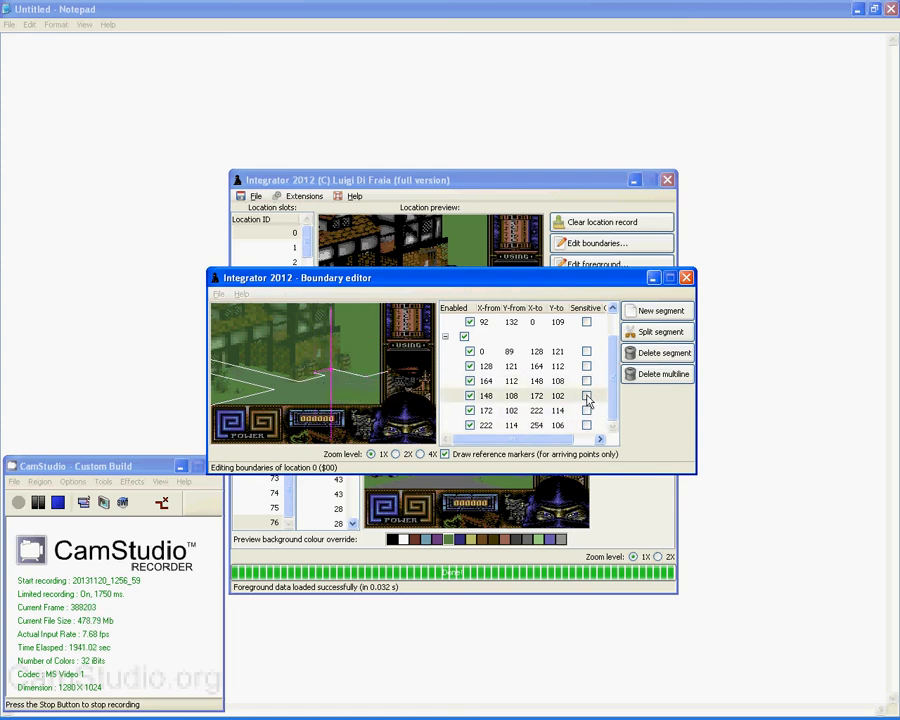
- Mark the boundary segment from (148, 108) to (172, 102) as sensitive
click(587, 397)
click(576, 443)
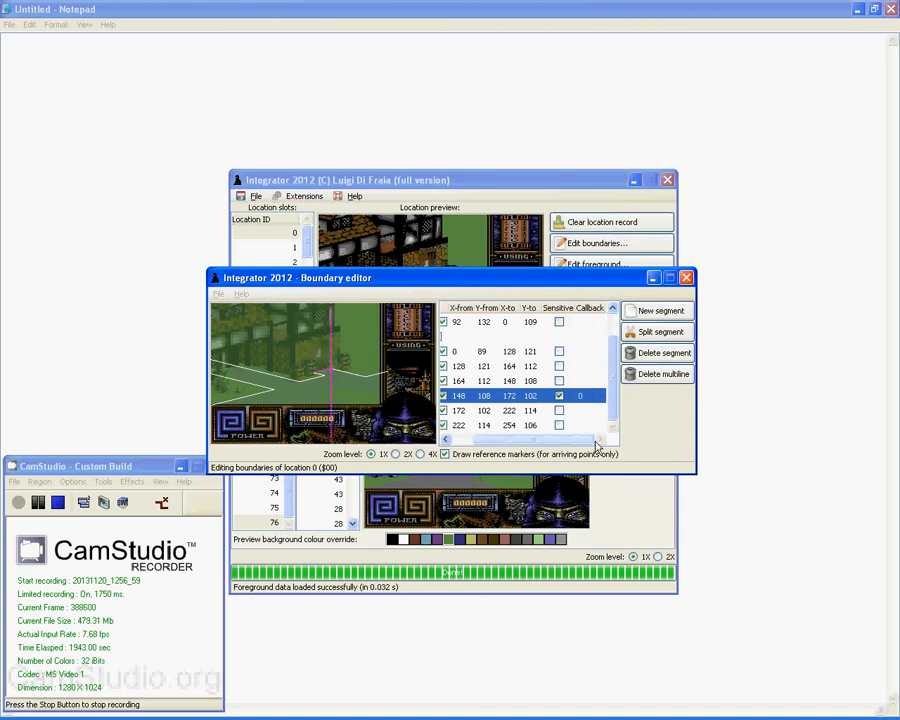
drag(575, 441, 520, 442)
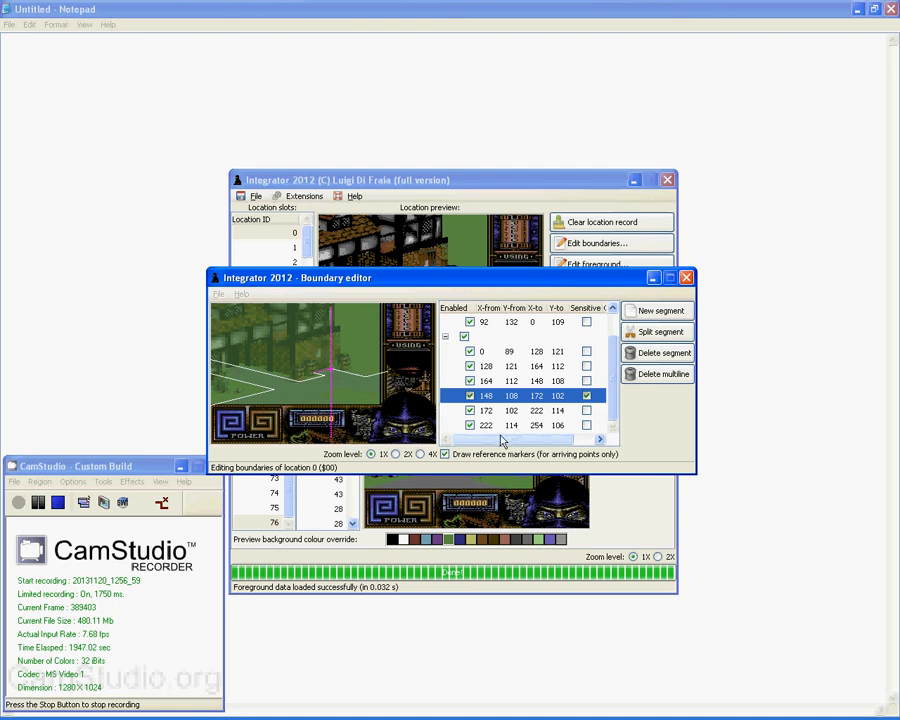
- Move the end of the sensitive segment to (170, 103), with the following corner at (222, 116) and the line ending at (254, 108)
click(319, 372)
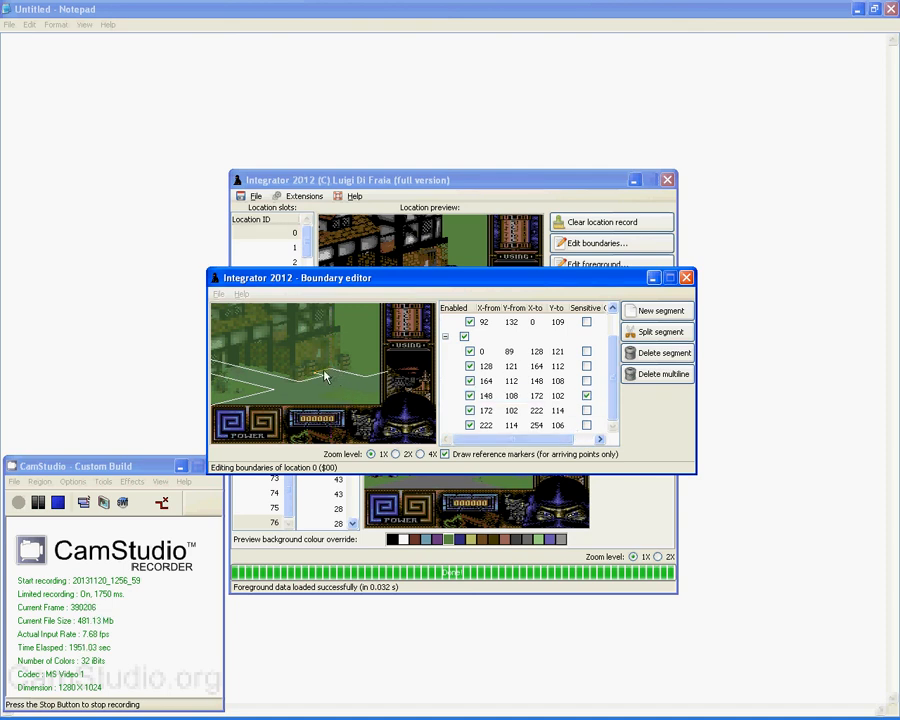
drag(330, 377, 366, 388)
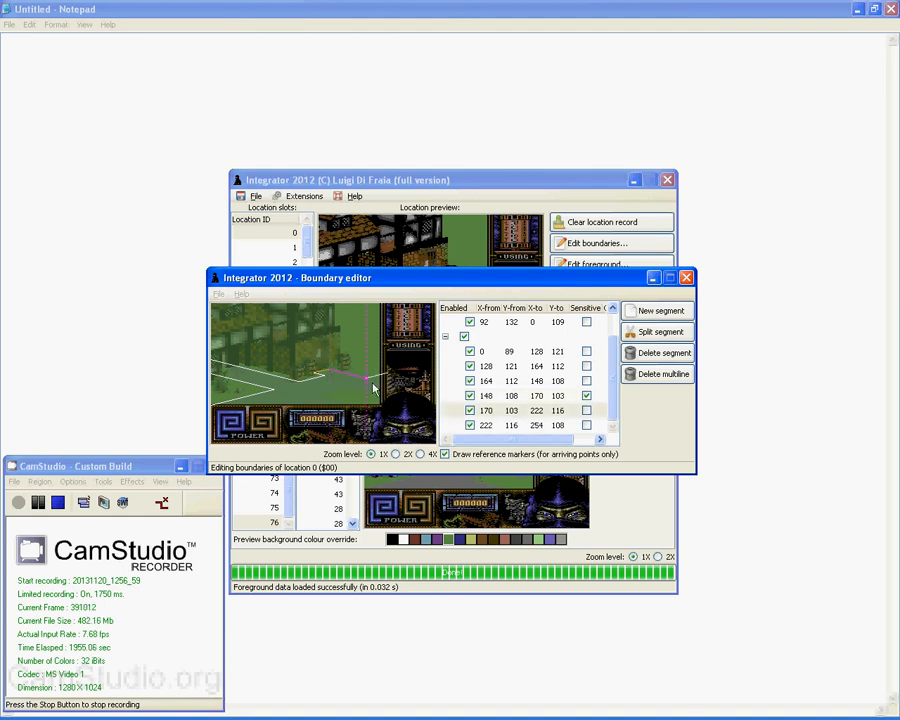
click(322, 359)
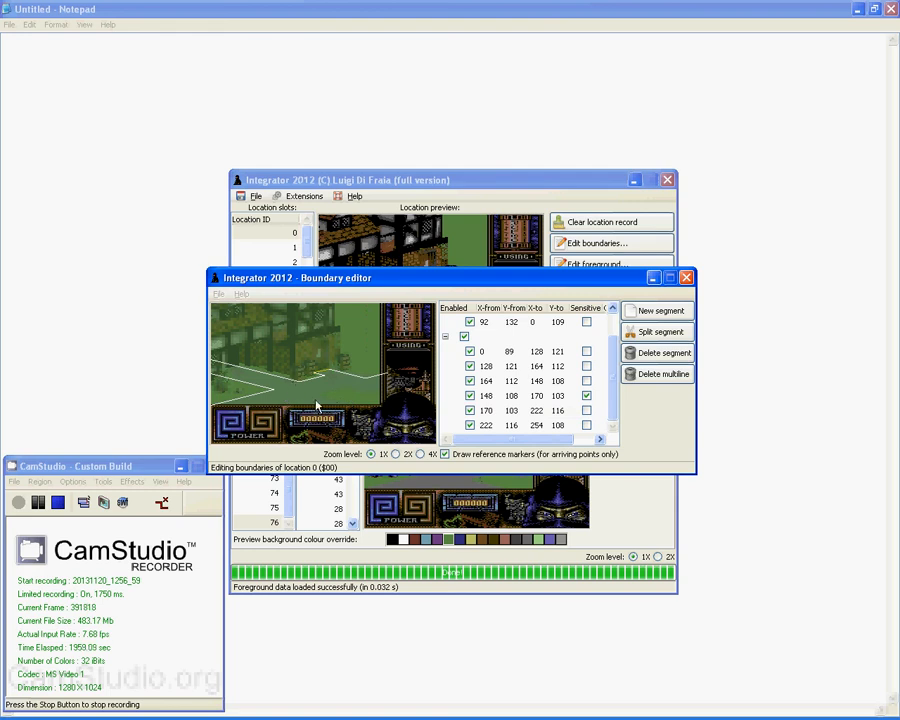
- Add a new boundary segment, shorten it, and place it below the barrels' boundary, running from (244, 129) to the lower left
click(660, 311)
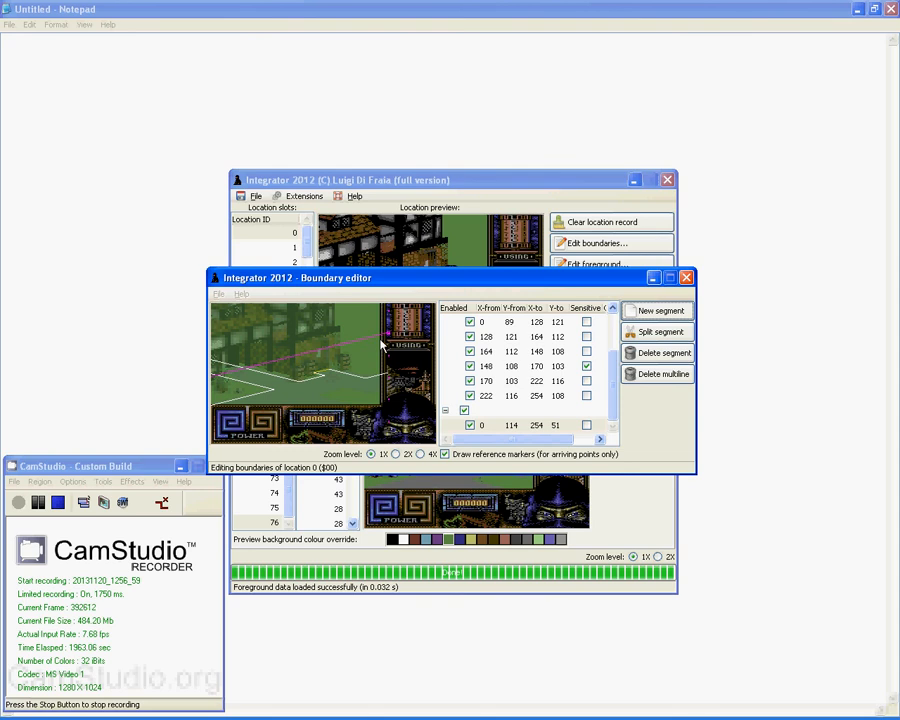
mouse_move(382, 342)
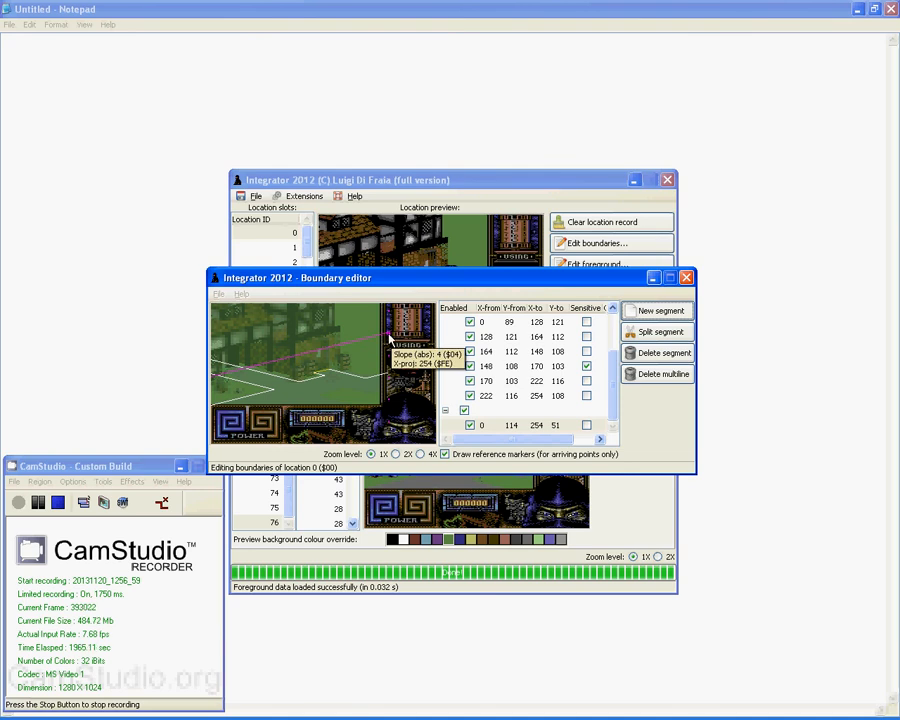
drag(391, 338, 235, 390)
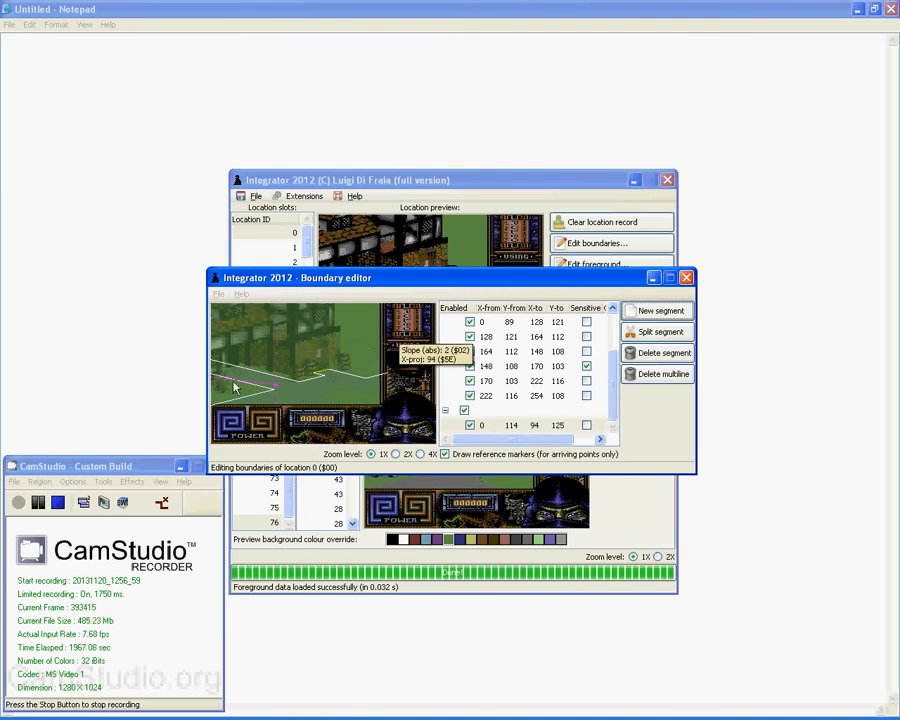
click(262, 384)
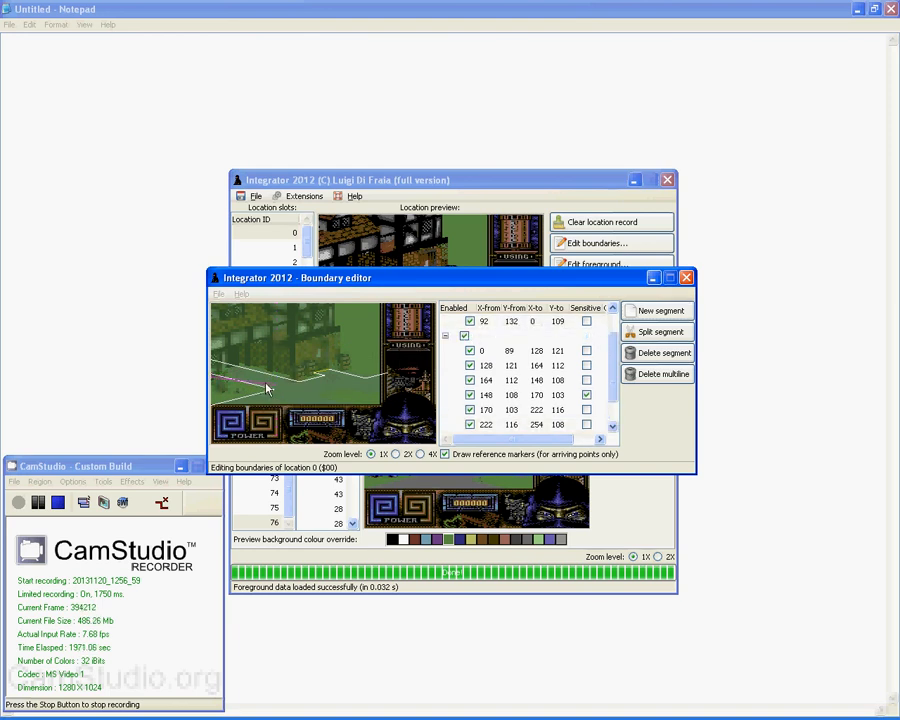
click(370, 351)
click(268, 364)
mouse_move(256, 365)
mouse_down()
mouse_move(247, 358)
mouse_move(268, 361)
mouse_up()
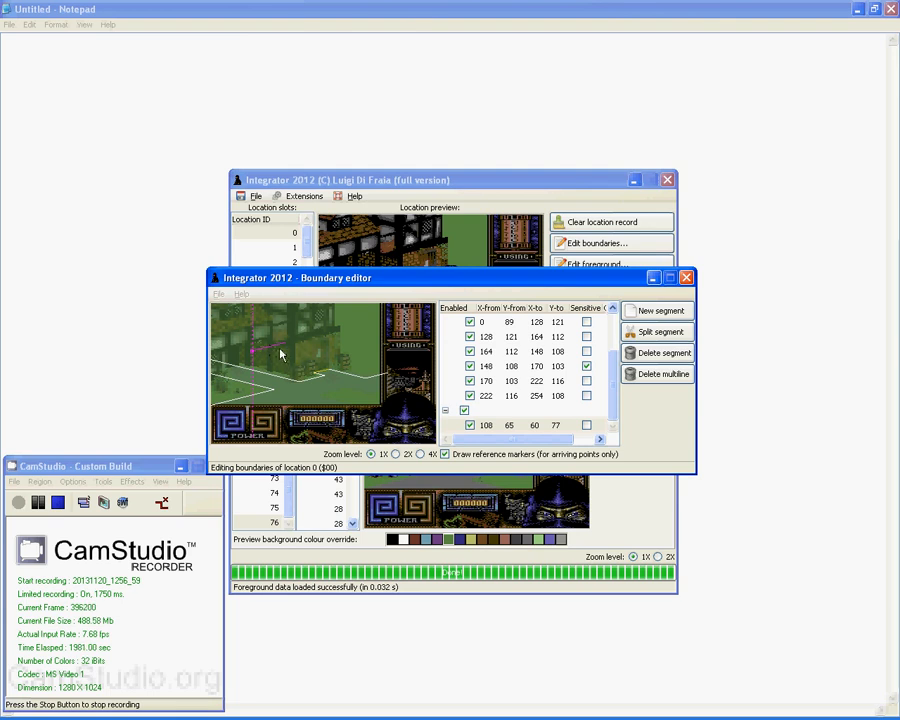
mouse_move(267, 347)
mouse_down()
mouse_move(269, 363)
mouse_move(364, 402)
mouse_up()
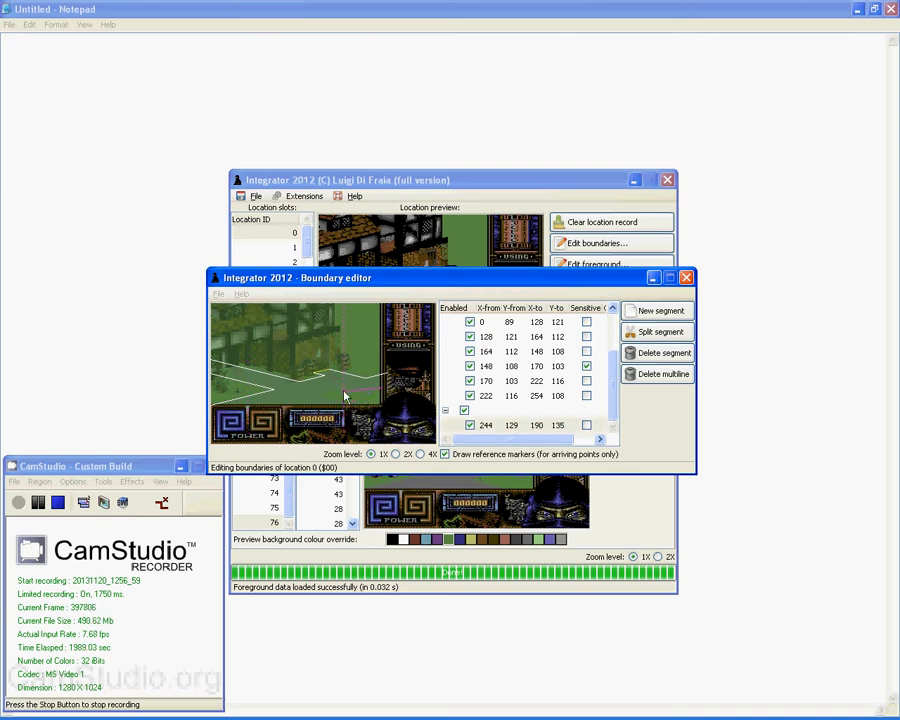
drag(345, 393, 347, 402)
- Split the new segment, turn its second part upward, and shift the line to run through (254, 128), (226, 135) and (172, 122)
click(650, 334)
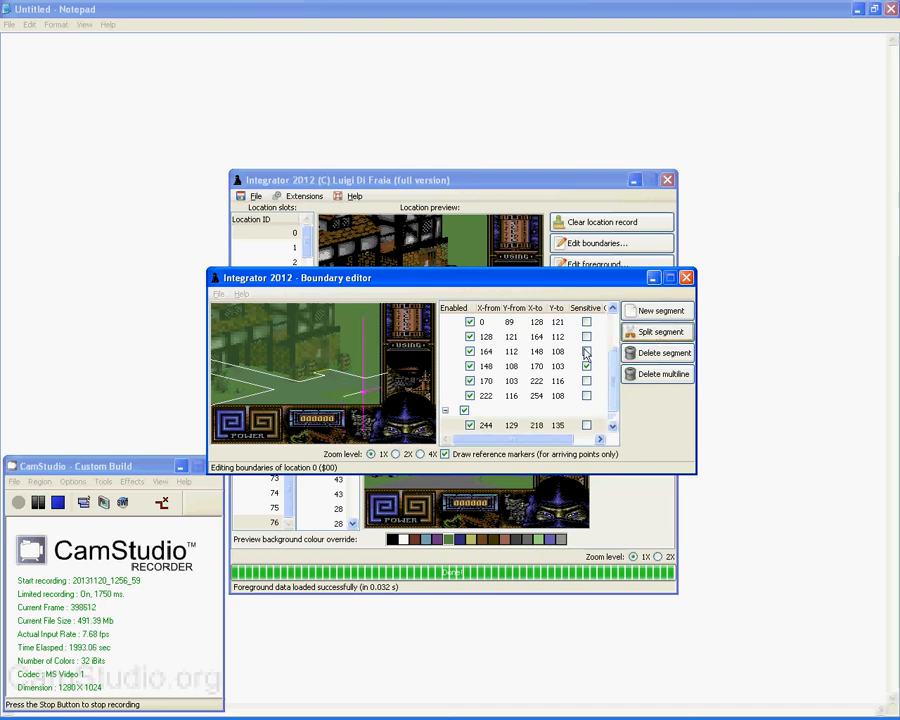
click(352, 396)
drag(343, 402, 336, 391)
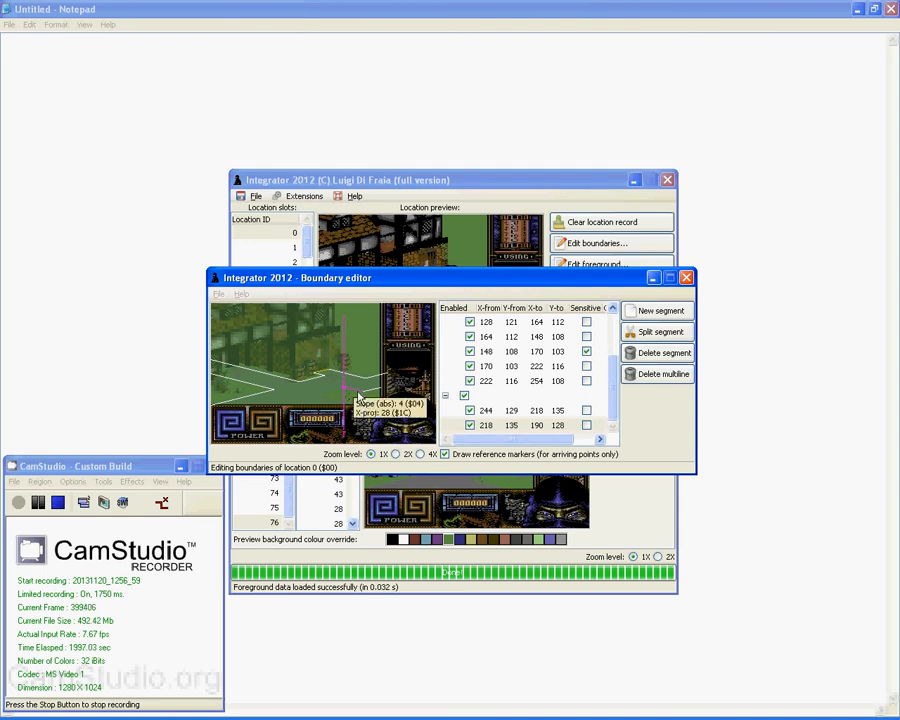
scroll(406, 404, up, 4)
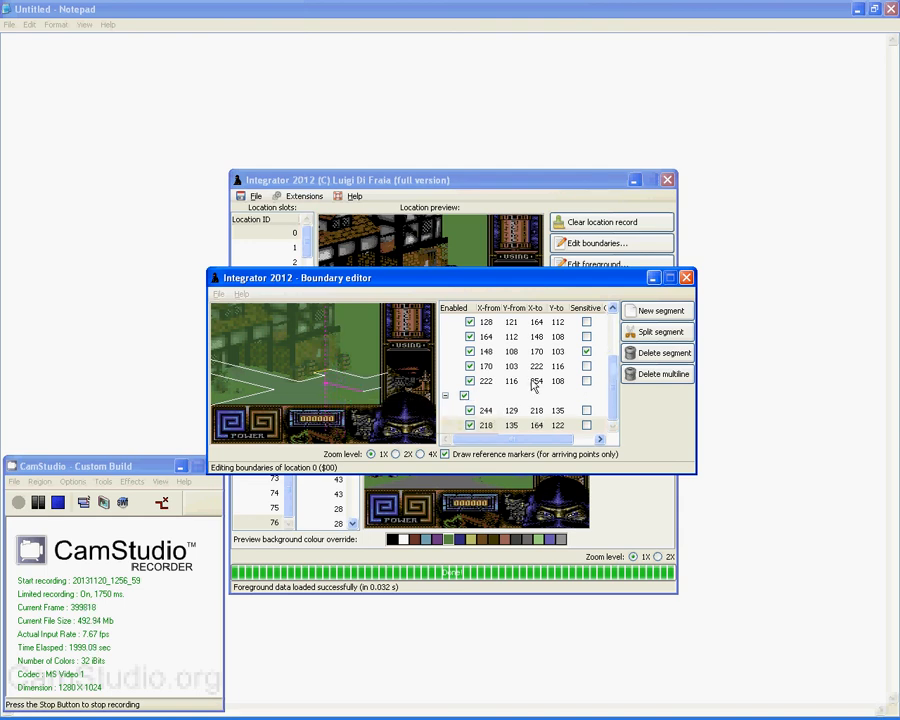
mouse_move(373, 390)
mouse_down()
mouse_move(382, 397)
mouse_move(371, 391)
mouse_up()
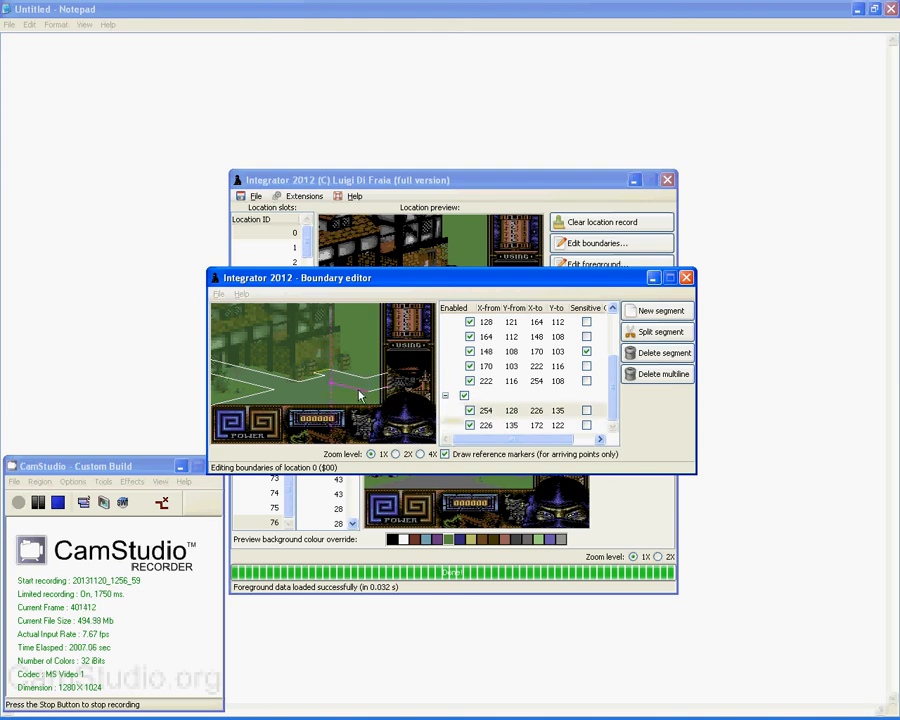
- Split the last segment at (196, 128), turn it down to (144, 141), then split again and extend the final part to (248, 167)
click(487, 425)
click(647, 333)
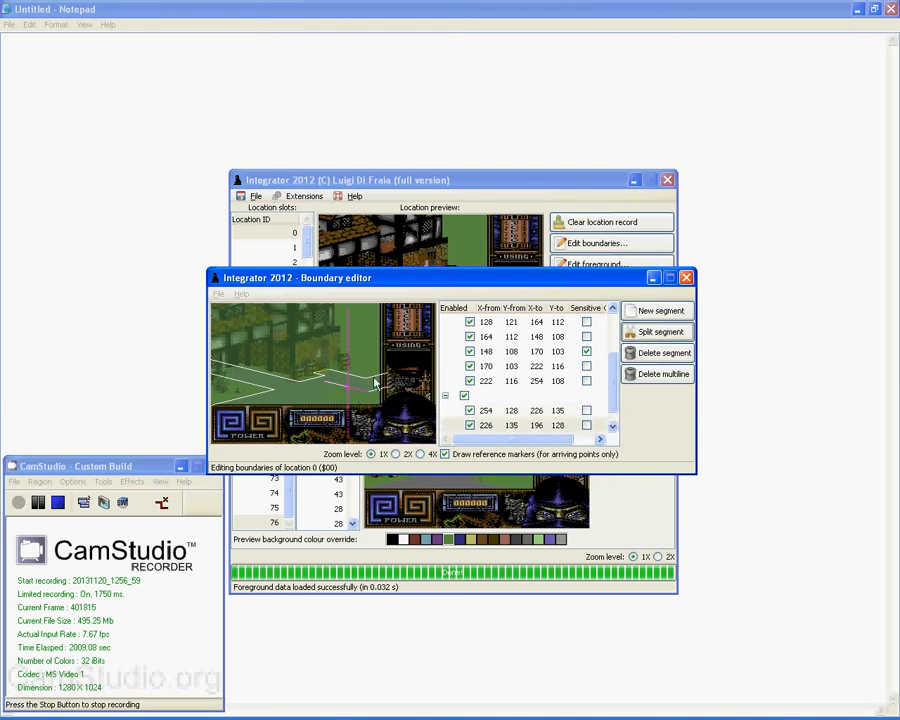
click(333, 384)
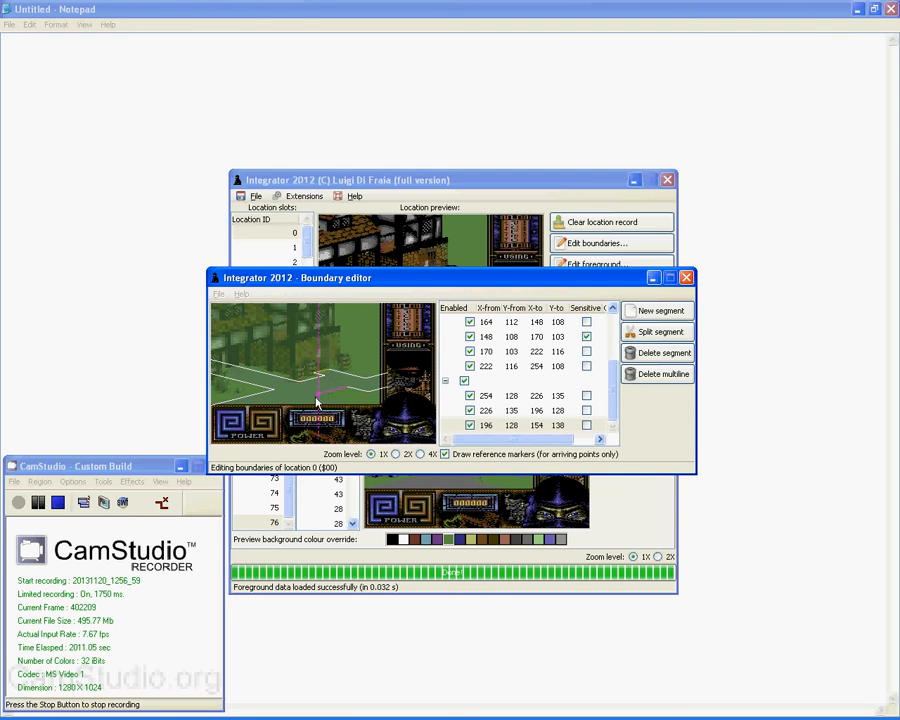
drag(312, 401, 404, 425)
click(656, 331)
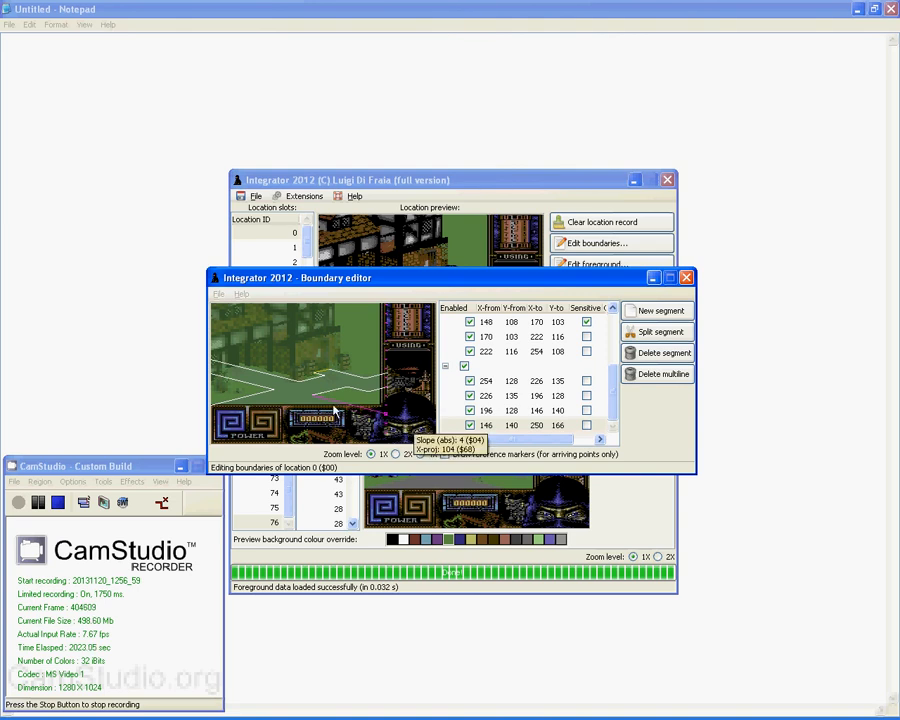
drag(334, 396, 334, 397)
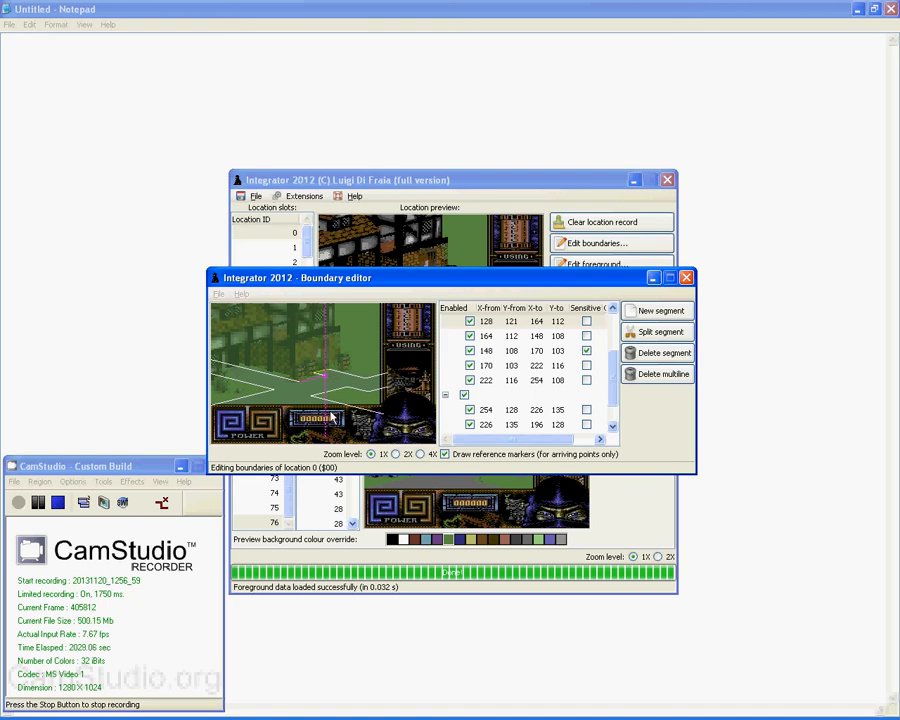
- Add another boundary segment and place it along the scene's lower edge, from (192, 172) to (102, 150)
click(652, 309)
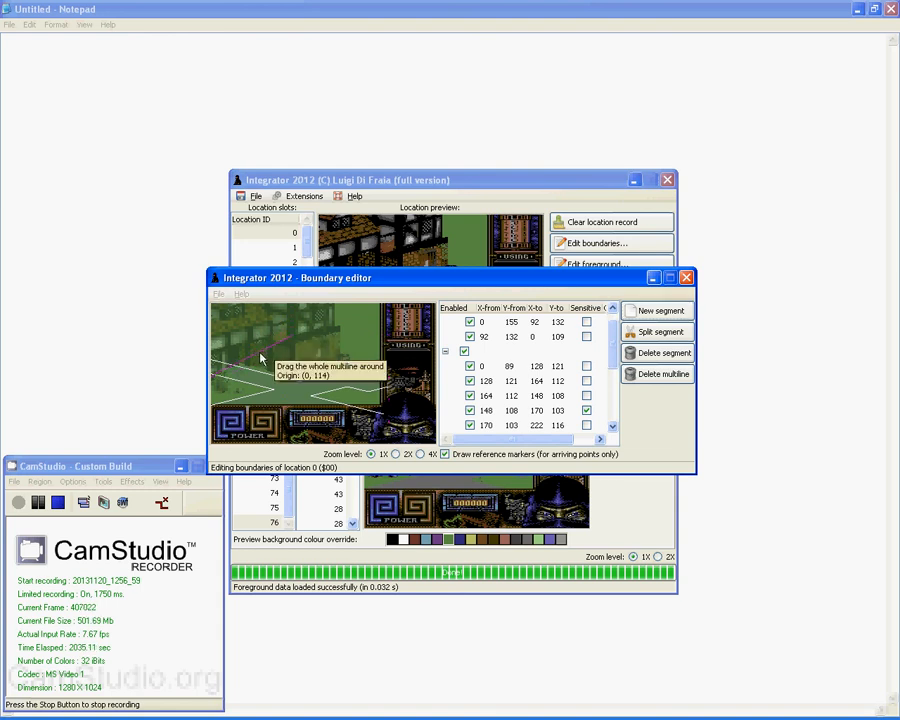
click(370, 345)
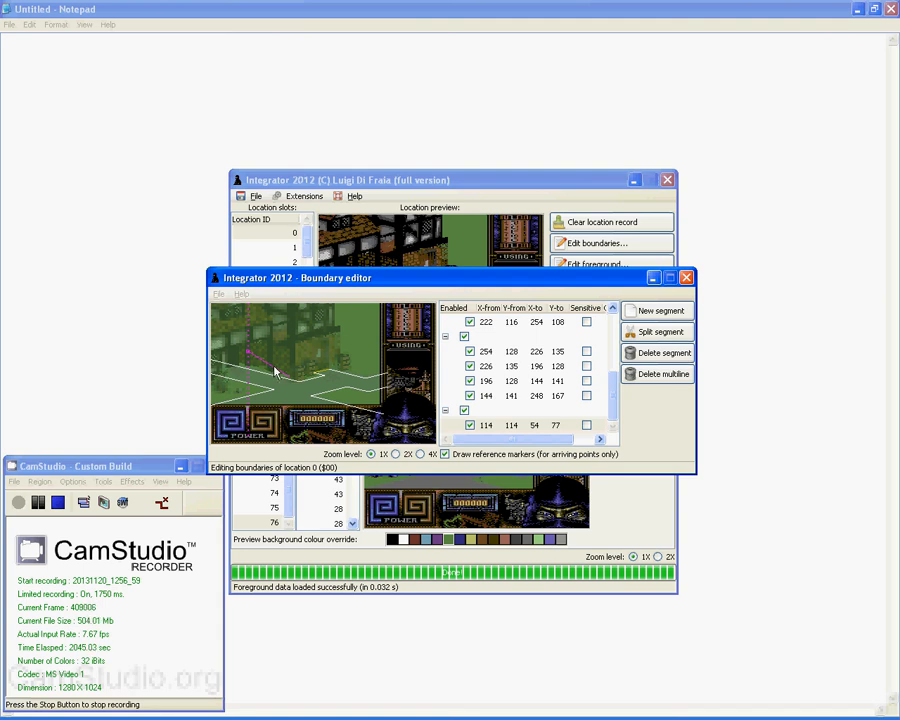
drag(272, 366, 311, 407)
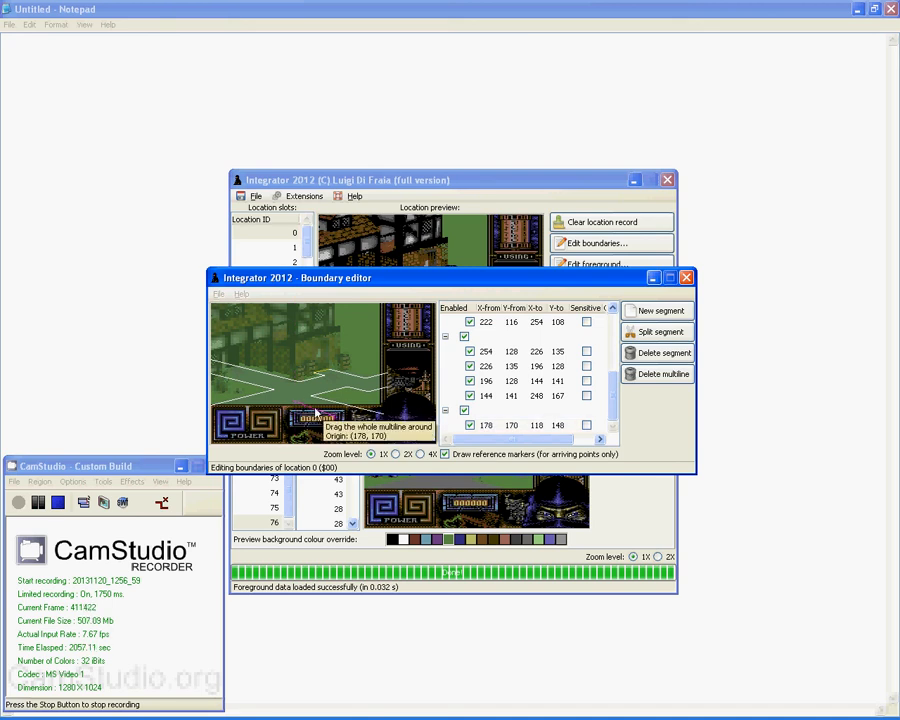
drag(314, 412, 341, 422)
mouse_move(303, 413)
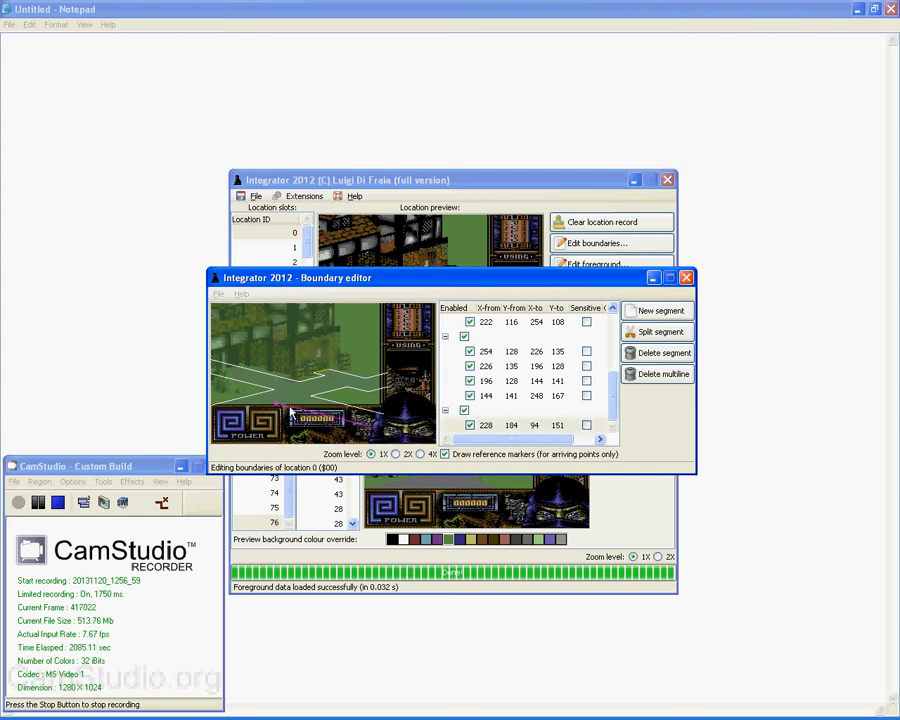
drag(293, 410, 285, 407)
drag(302, 416, 282, 408)
drag(363, 375, 347, 373)
scroll(287, 406, up, 6)
- Split the lower segment at (102, 150), turn its second part down to (0, 175), and close the boundary editor
click(647, 337)
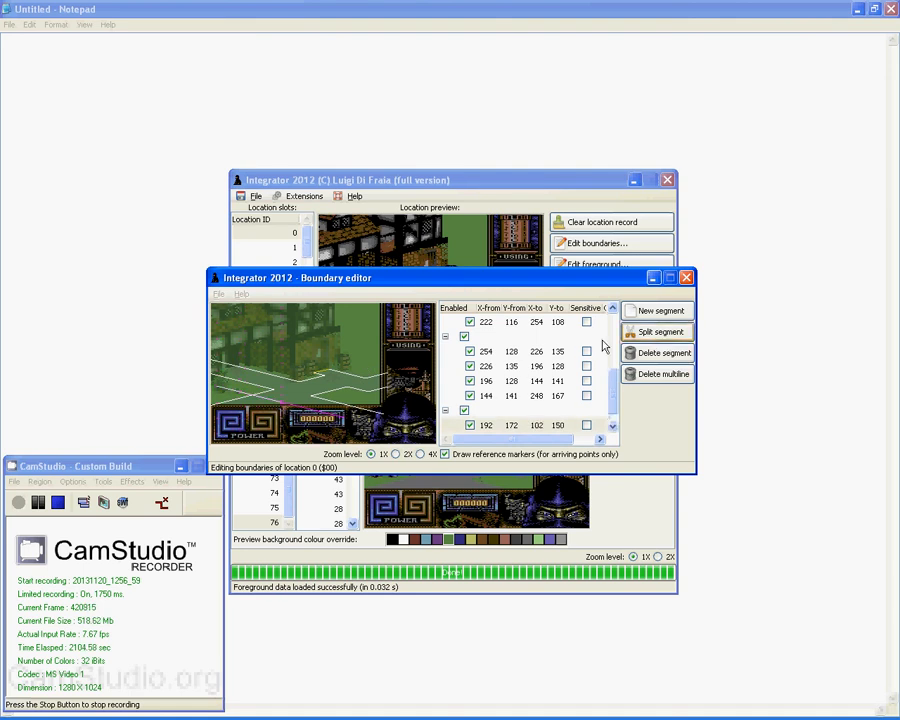
click(230, 390)
drag(217, 387, 207, 427)
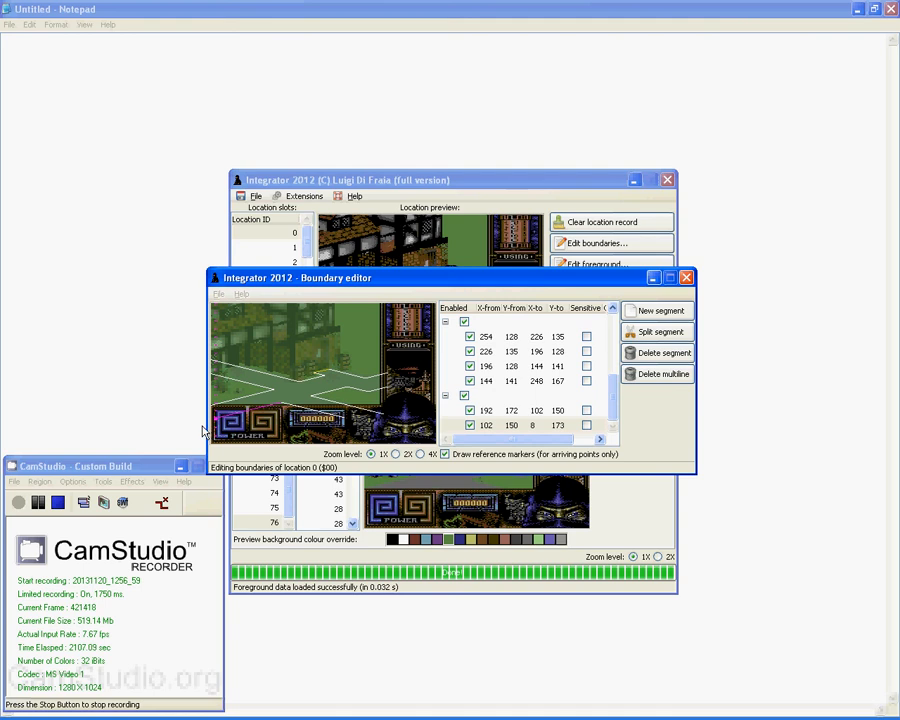
scroll(240, 423, up, 1)
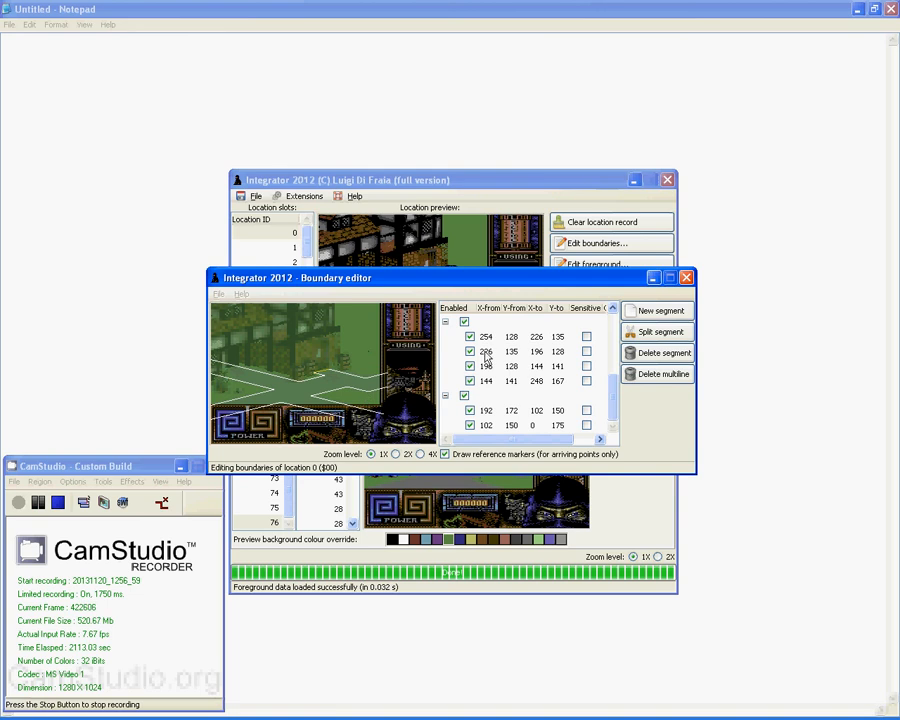
click(686, 278)
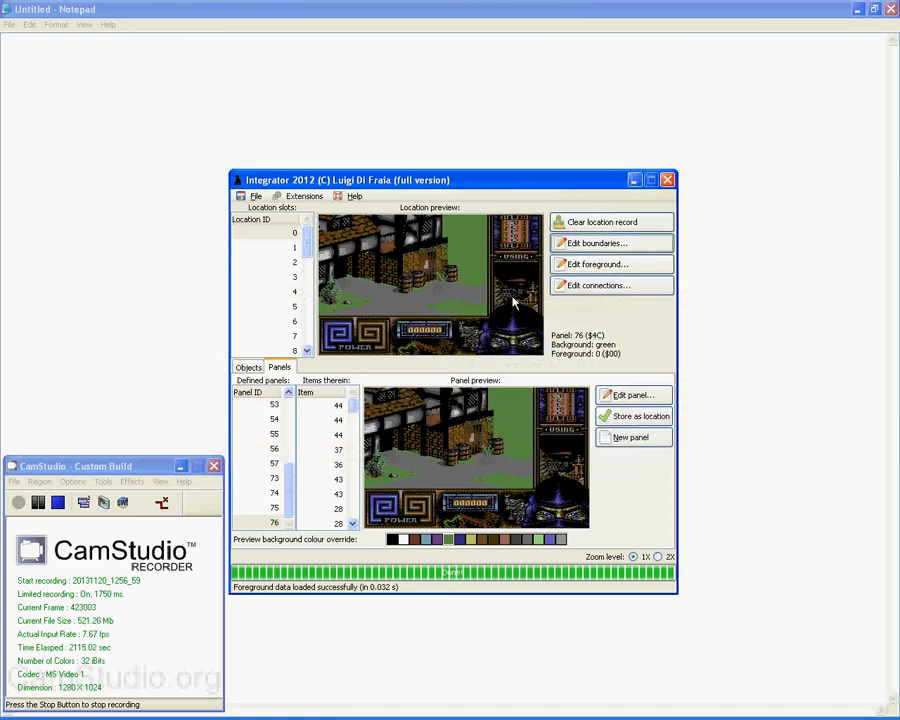
- Open the foreground of location 0, add object 63, and place its mask over the house's upper timbered wall
click(615, 265)
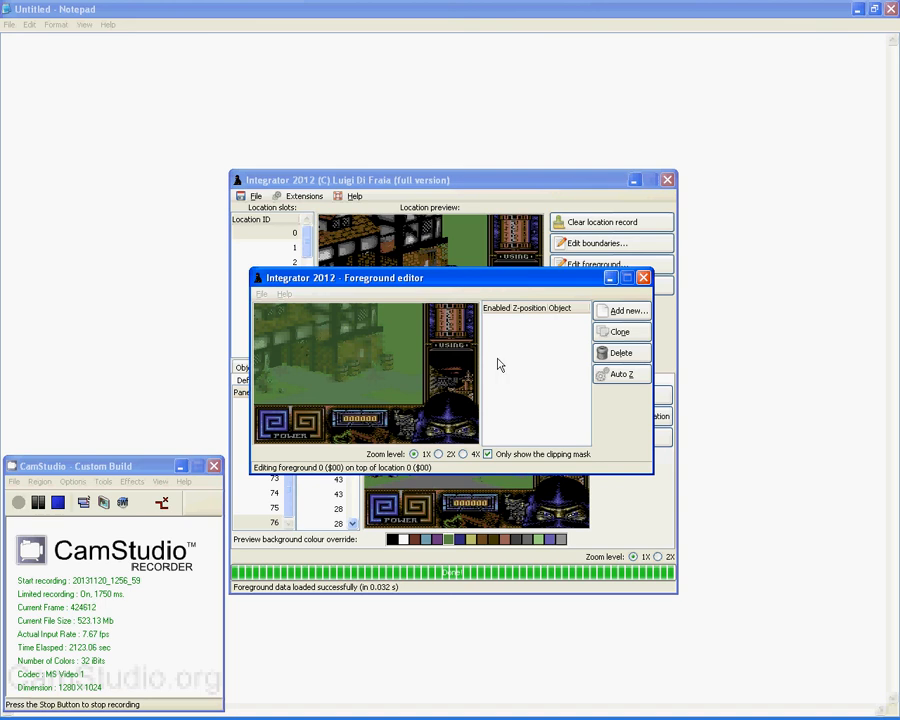
click(604, 310)
drag(816, 327, 802, 438)
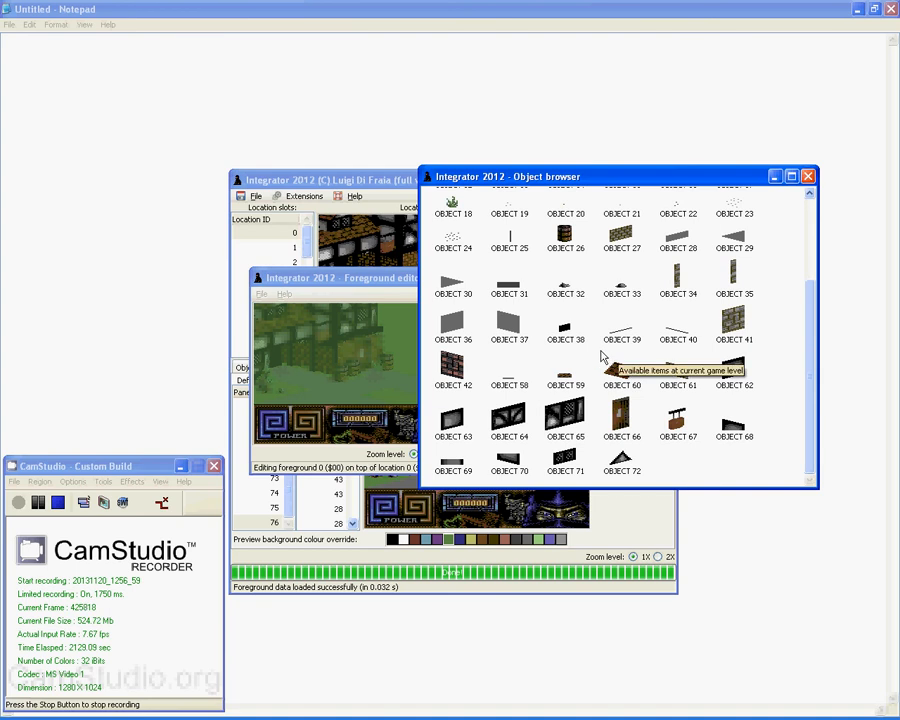
double_click(454, 423)
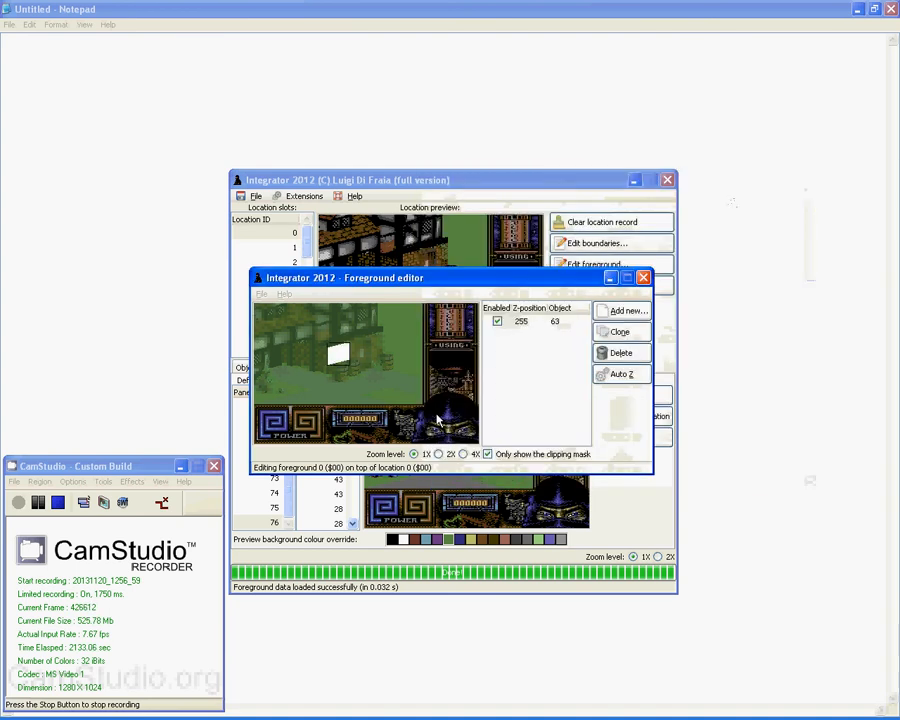
drag(340, 355, 306, 332)
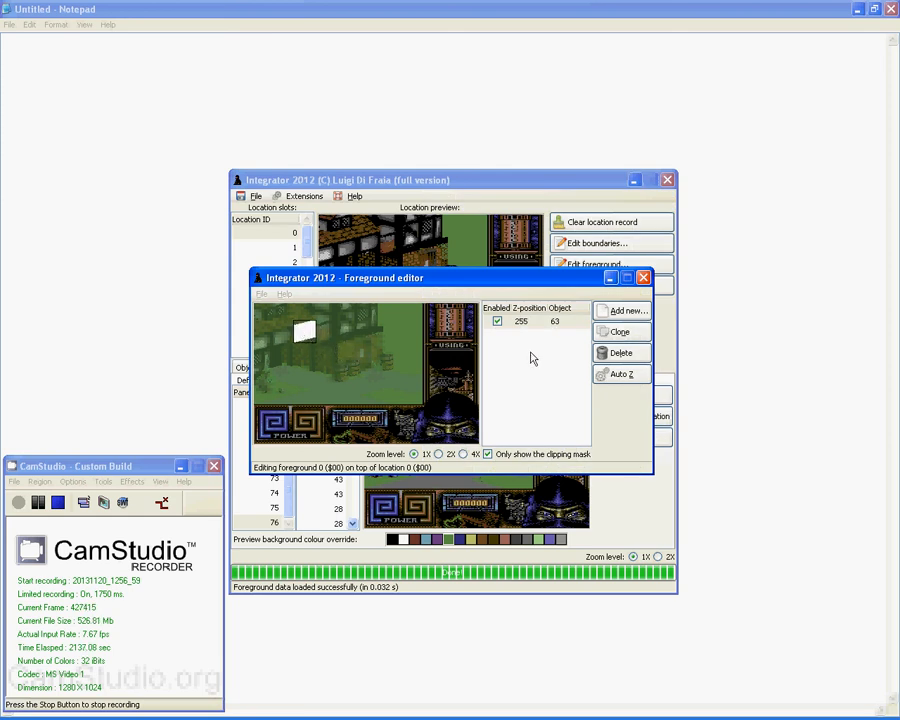
- Clone the object 63 mask twice and line the copies up leftward along the wall to the scene's left edge
click(620, 331)
drag(309, 342, 277, 336)
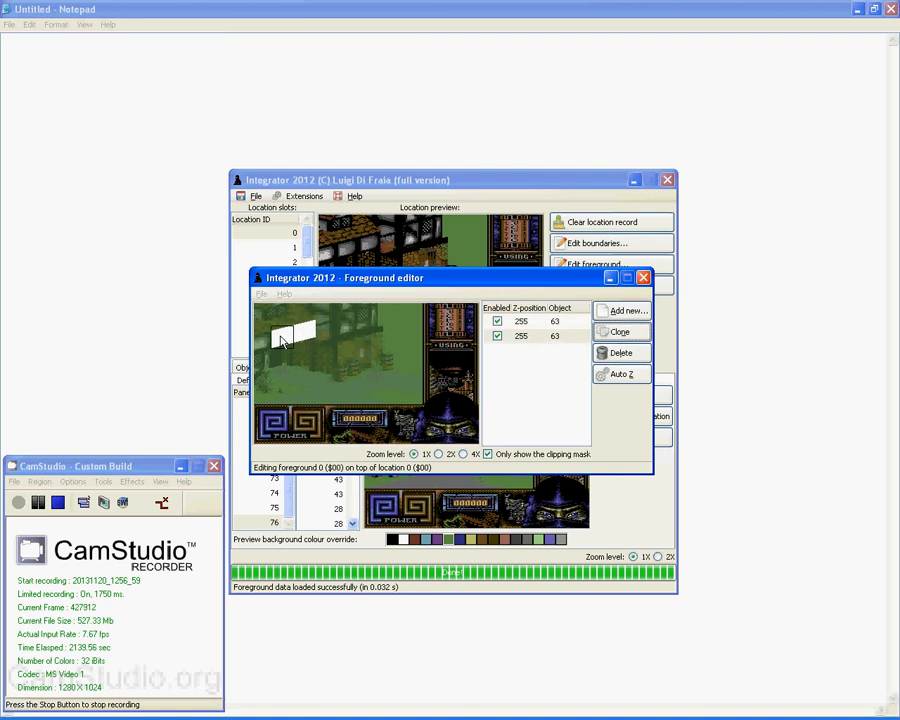
click(626, 330)
drag(259, 355, 262, 345)
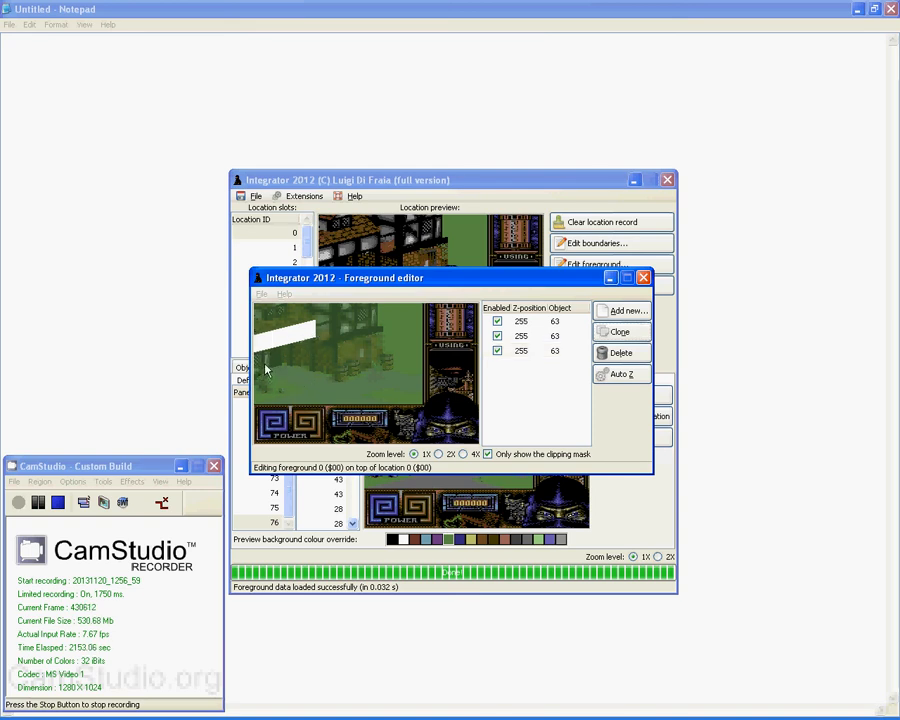
- Add object 65 to the foreground, place its mask under the wall at the scene's left edge, and auto-calculate its Z-position
click(634, 312)
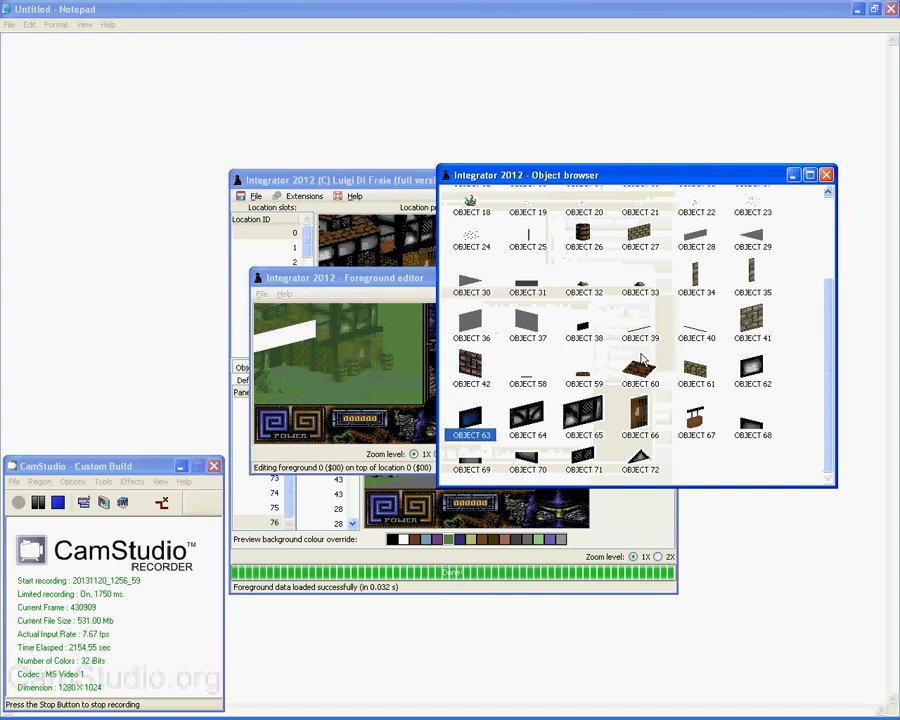
double_click(586, 420)
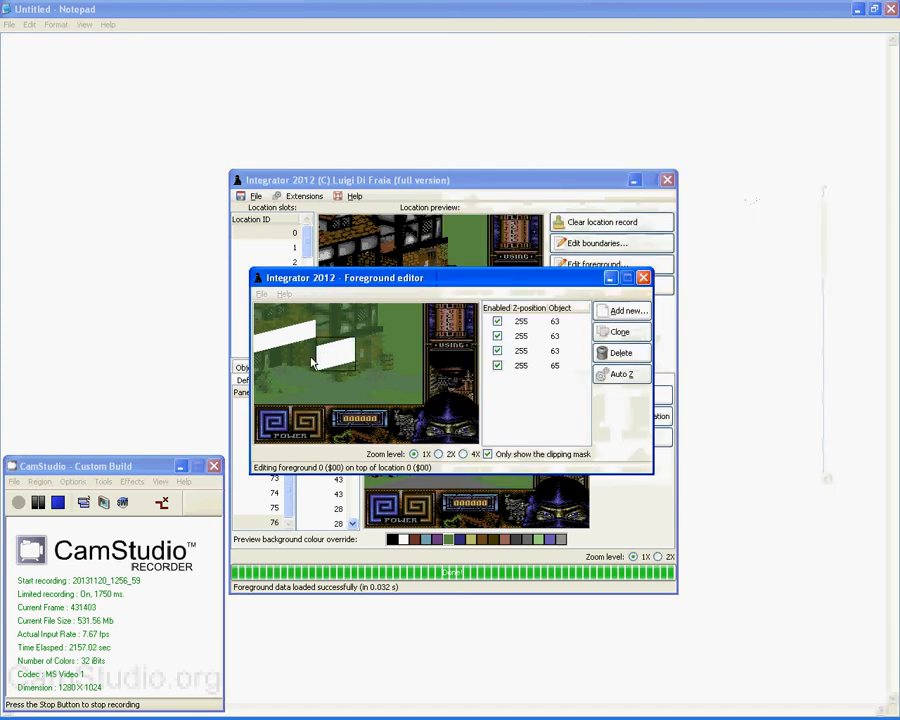
drag(242, 382, 261, 366)
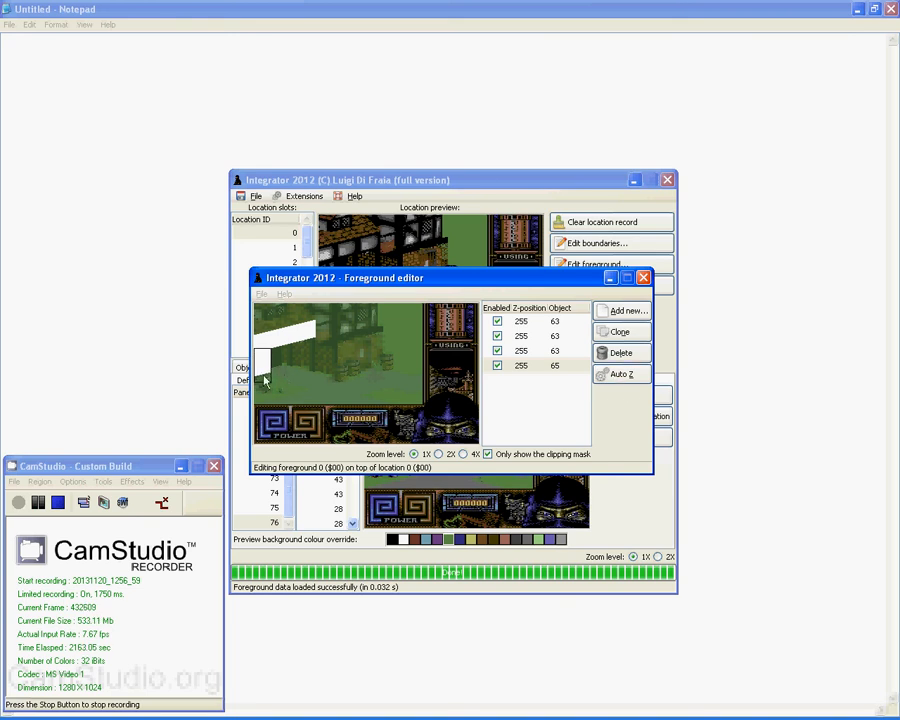
click(621, 374)
click(577, 432)
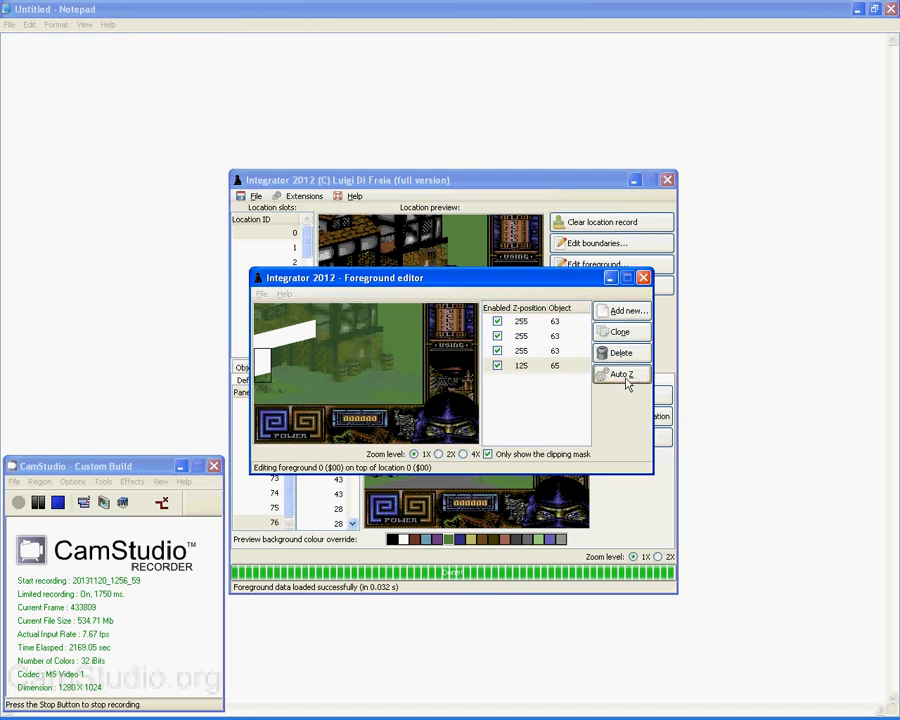
- Add object 8, fit its mask over the bush near the scene's left edge, and auto-calculate its Z-position
click(623, 313)
click(812, 219)
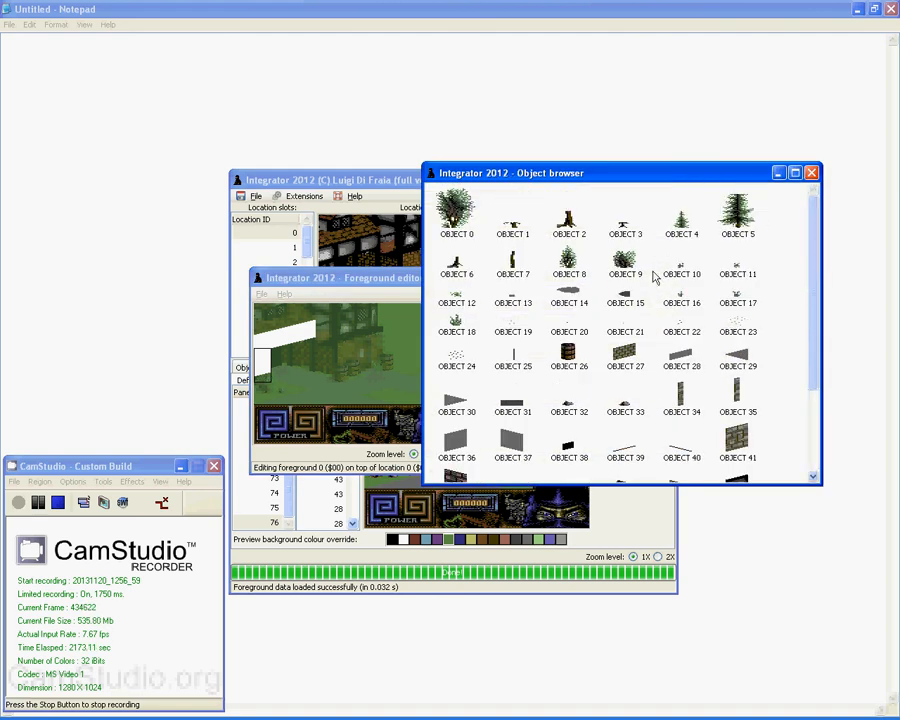
click(573, 267)
double_click(571, 268)
drag(258, 375, 279, 382)
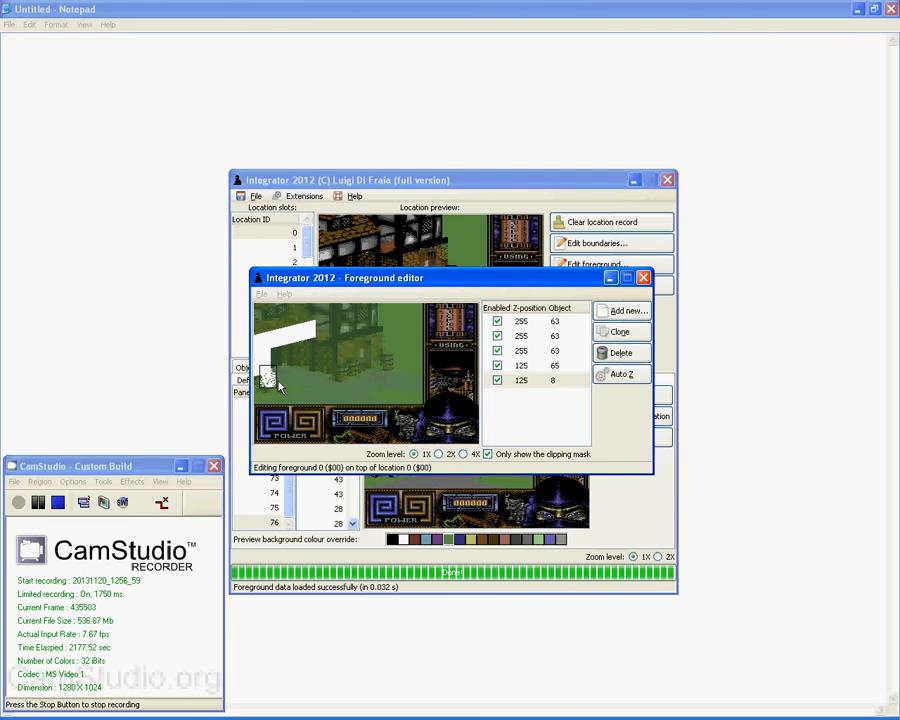
click(438, 454)
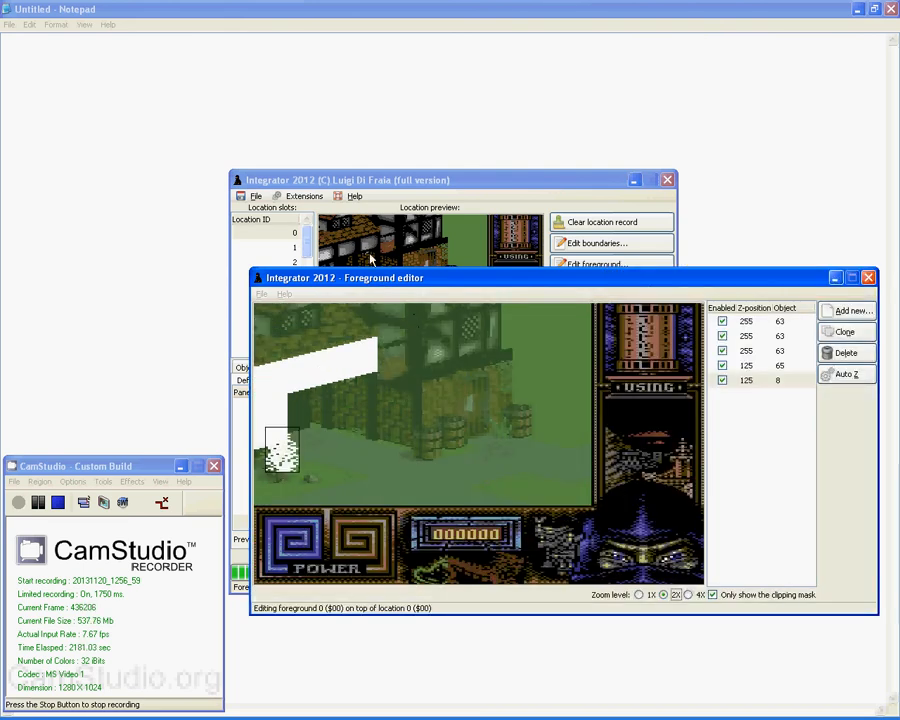
drag(374, 277, 288, 222)
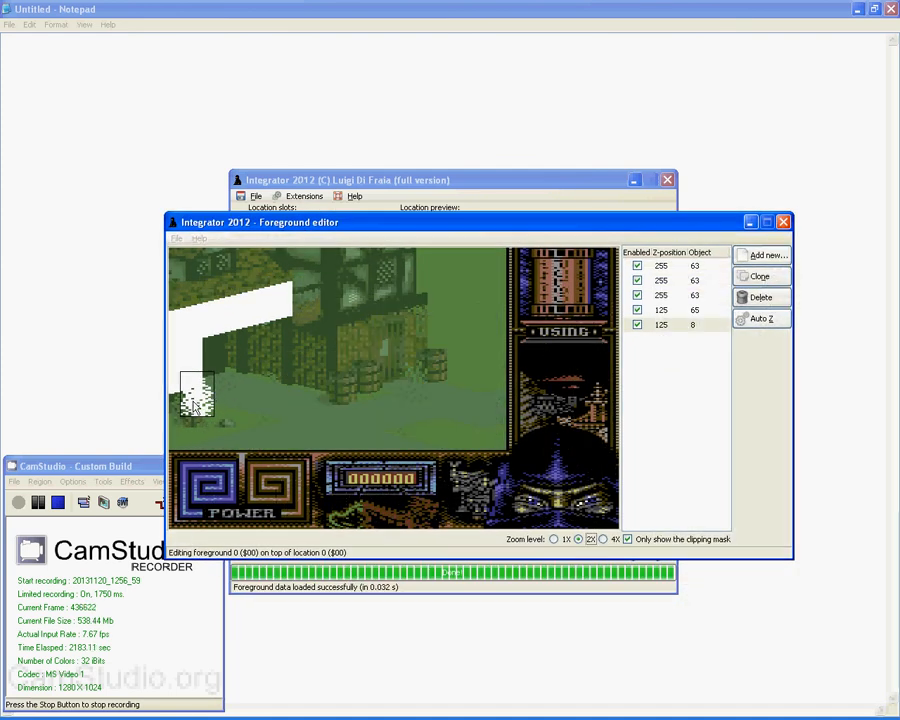
drag(179, 400, 199, 399)
click(265, 407)
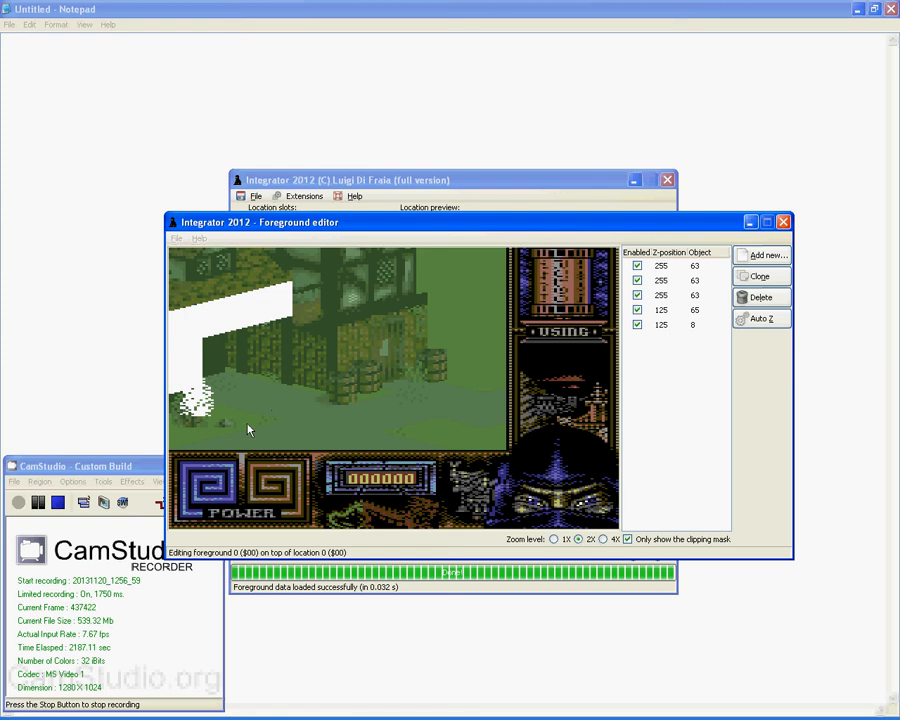
click(197, 400)
click(762, 318)
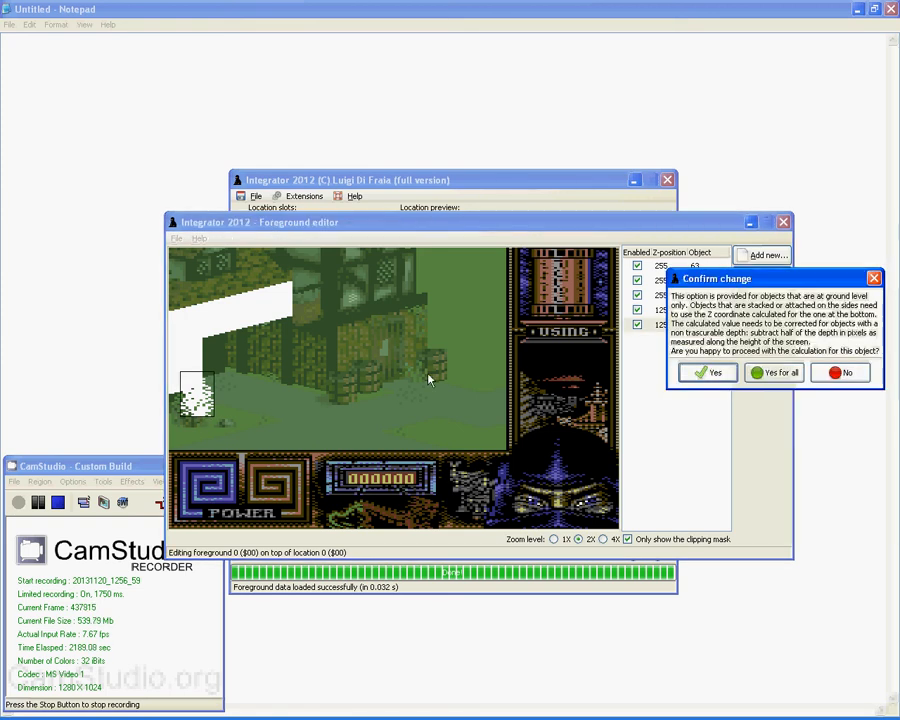
click(710, 373)
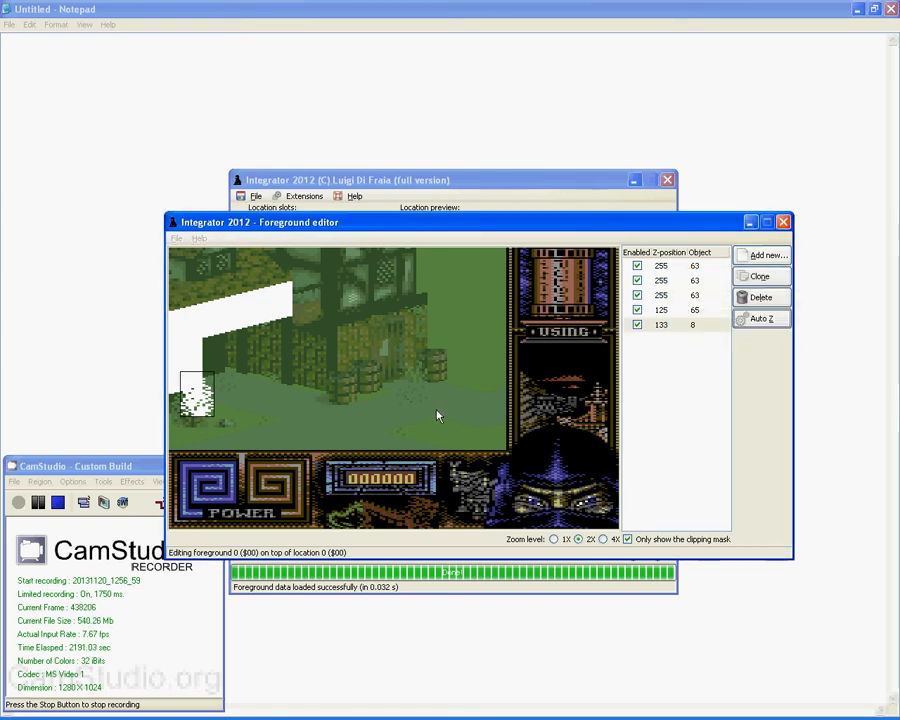
- Add object 26, fit its mask over the middle barrel beside the door, and auto-calculate its Z-position
click(766, 255)
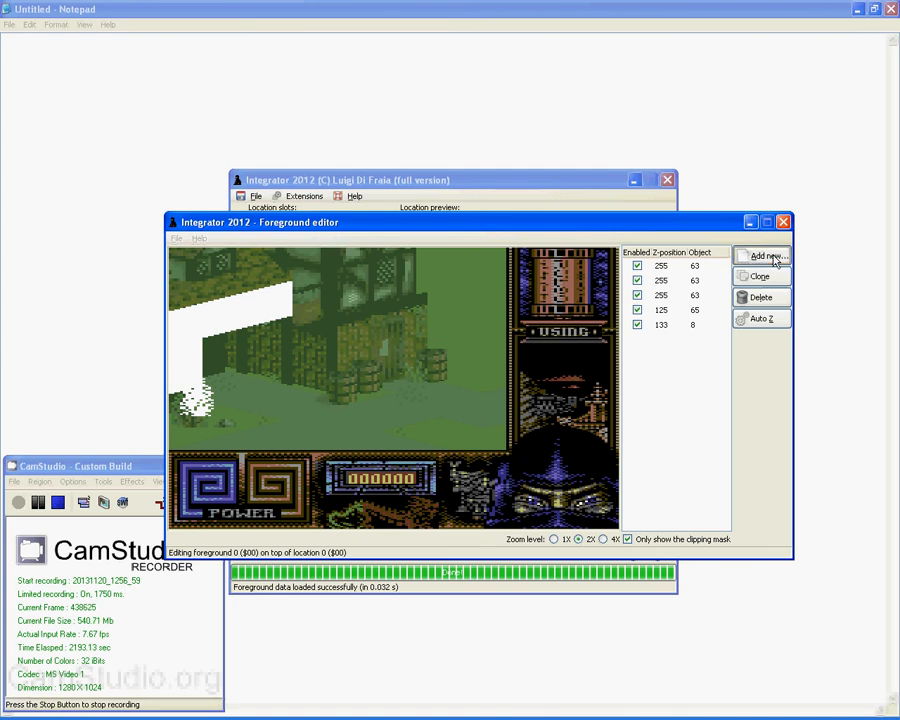
double_click(650, 297)
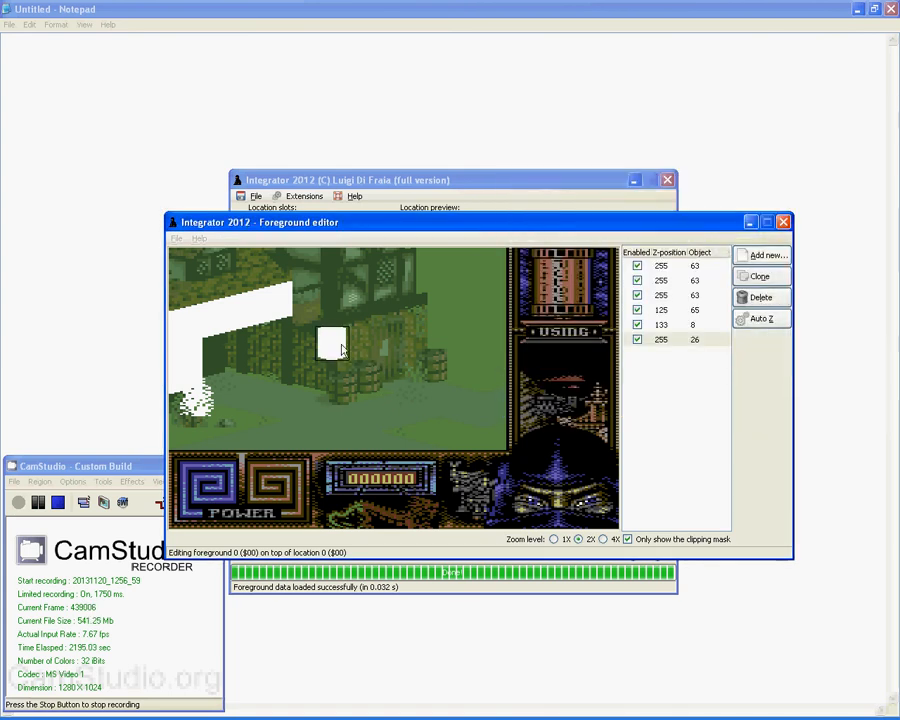
drag(367, 374, 374, 379)
click(380, 385)
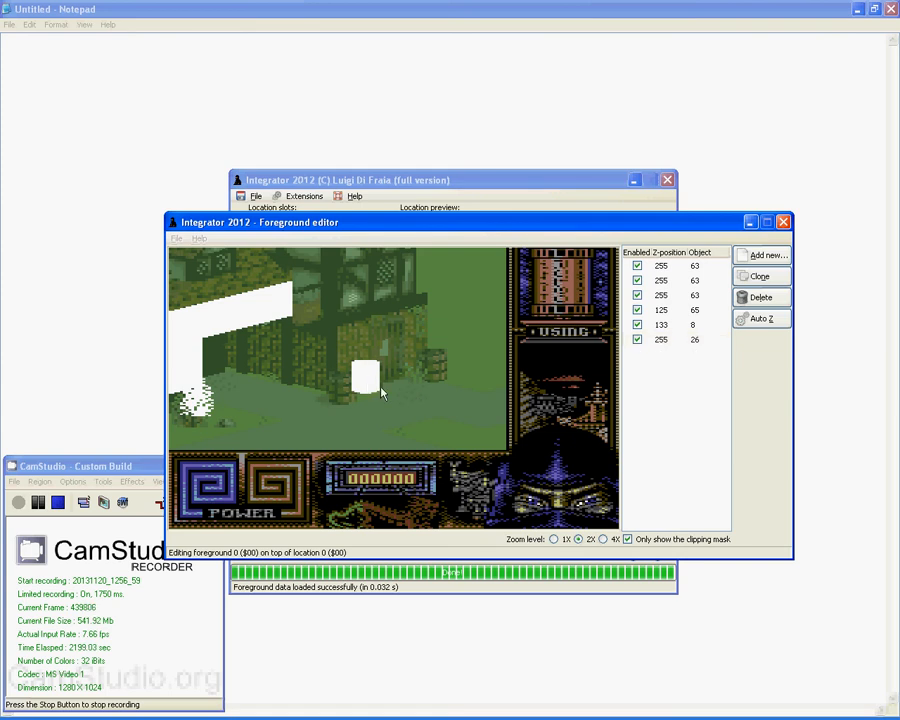
click(370, 375)
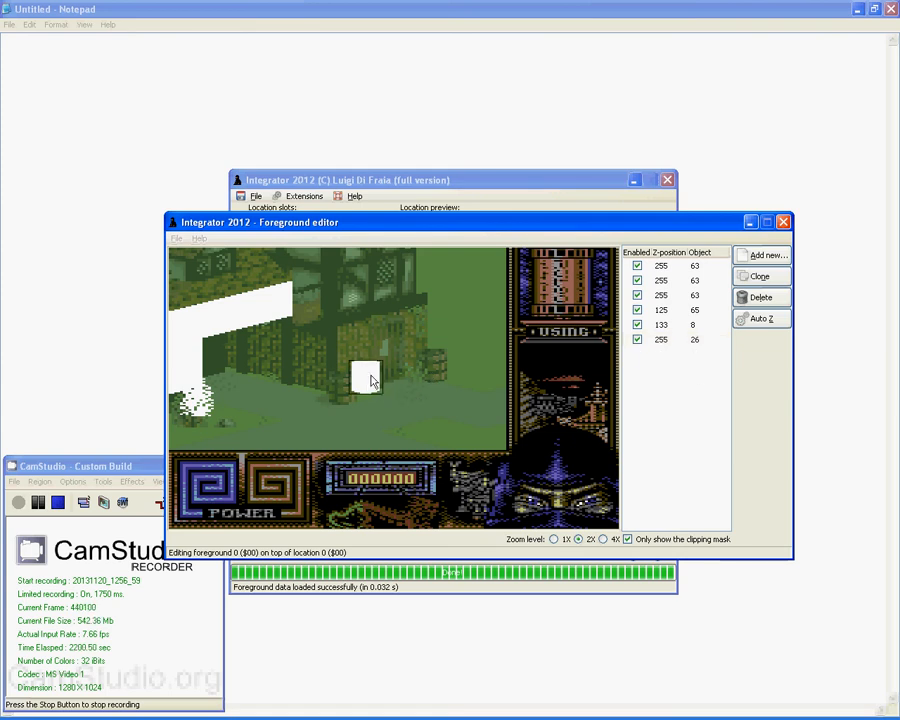
click(762, 318)
click(706, 373)
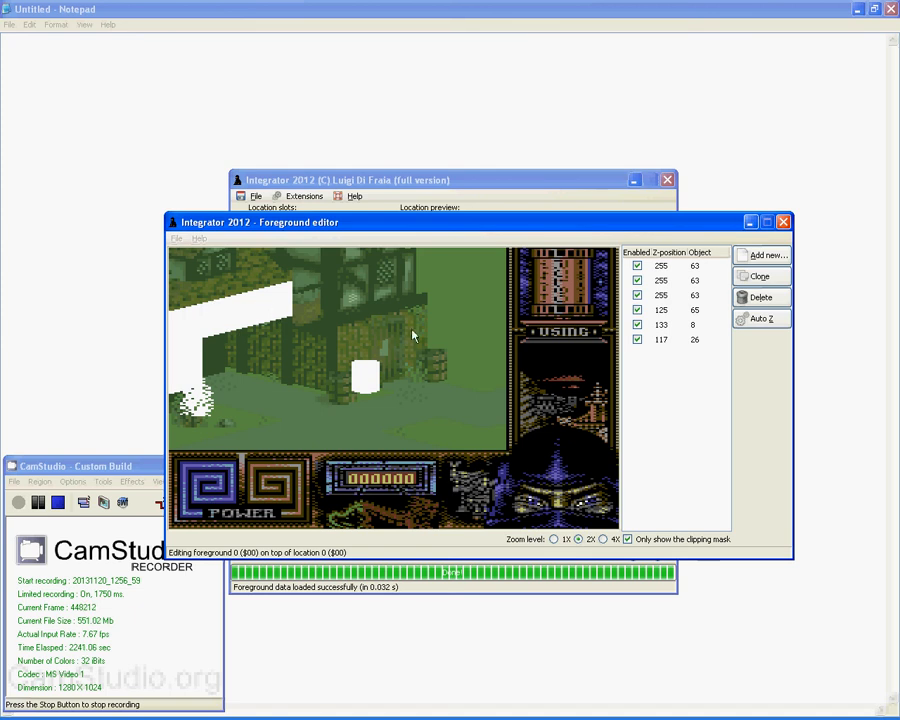
- Add object 41 to the foreground and move its mask onto the house's upper wall, over the object 63 masks
click(764, 256)
scroll(897, 363, down, 3)
double_click(820, 268)
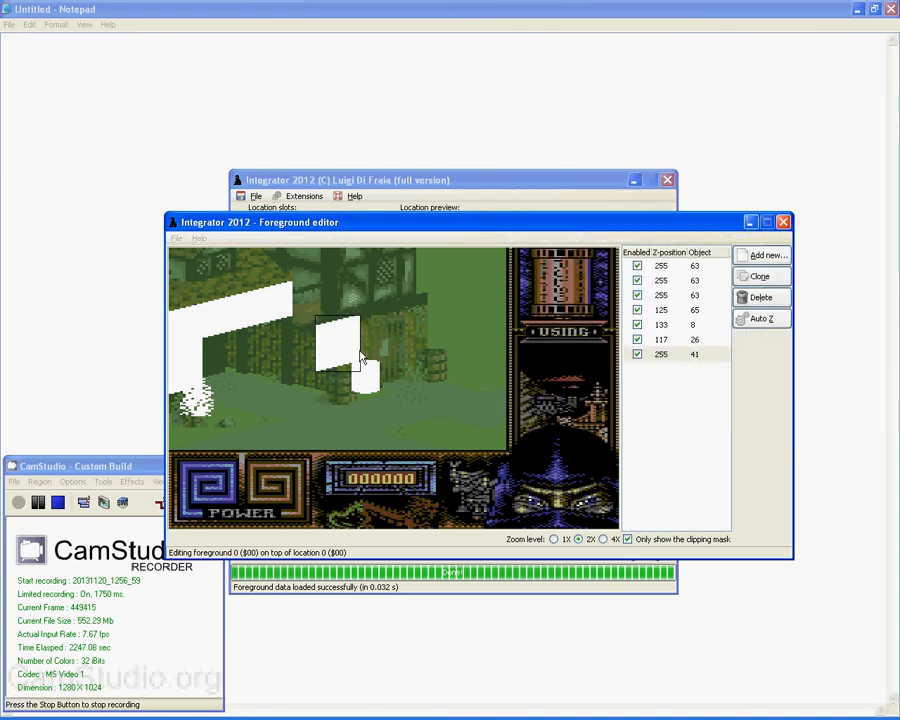
drag(350, 345, 247, 318)
- Delete the leftmost object 63 mask and move the object 41 mask into its place at the scene's left edge
click(182, 326)
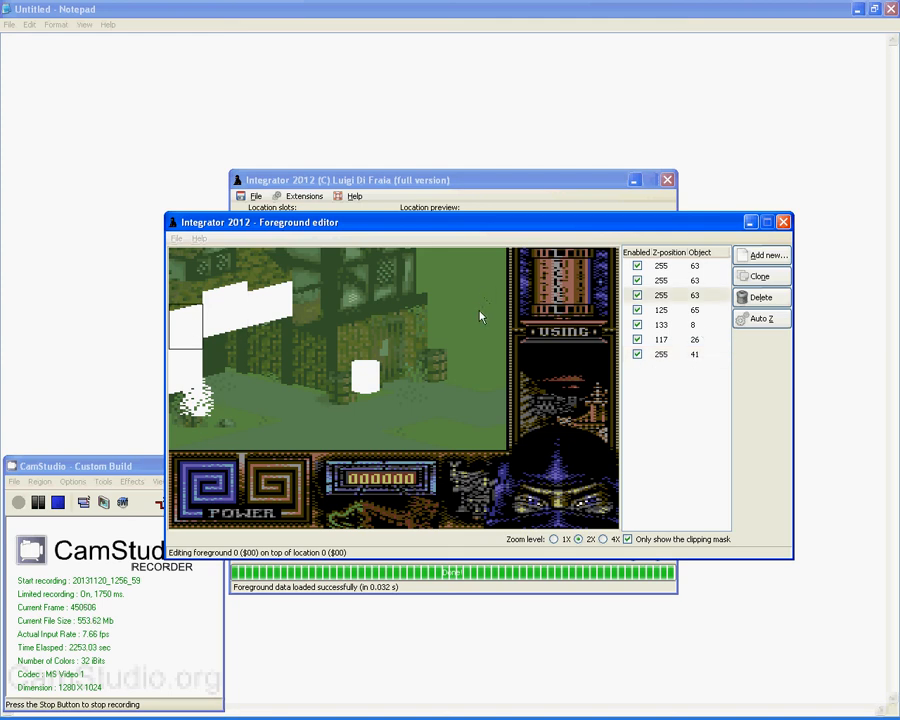
click(760, 298)
key(Return)
click(229, 313)
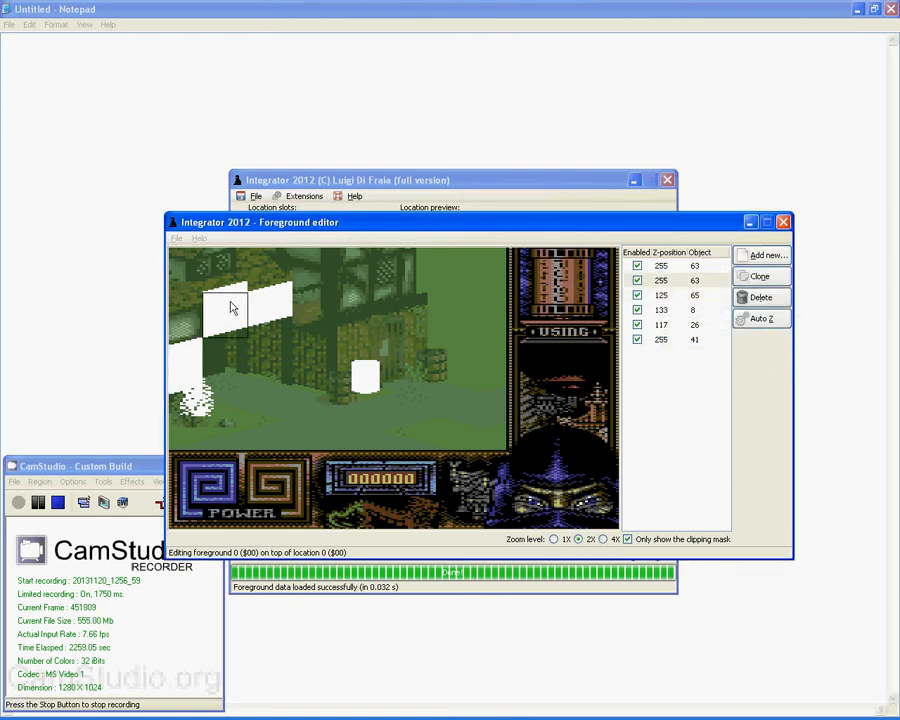
drag(248, 292, 187, 307)
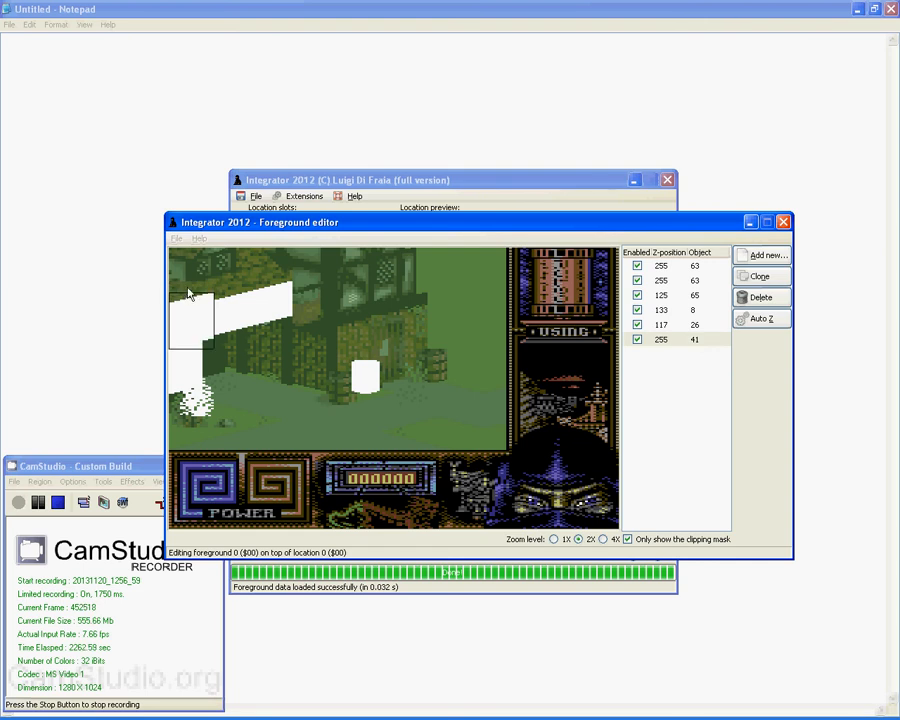
- Delete the two remaining object 63 masks from the upper wall
click(229, 305)
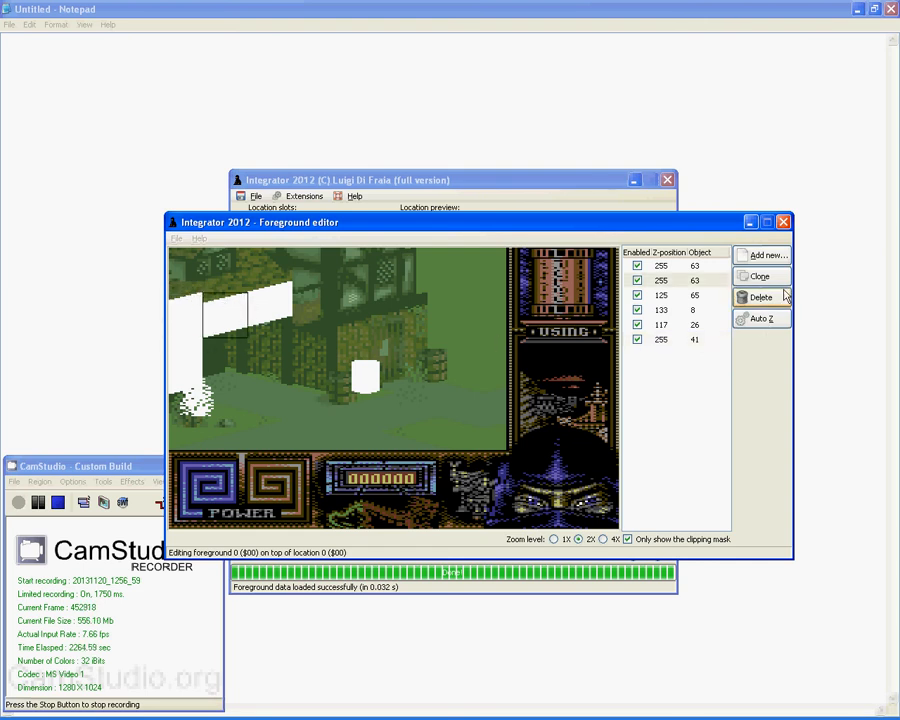
click(768, 297)
click(768, 336)
click(774, 257)
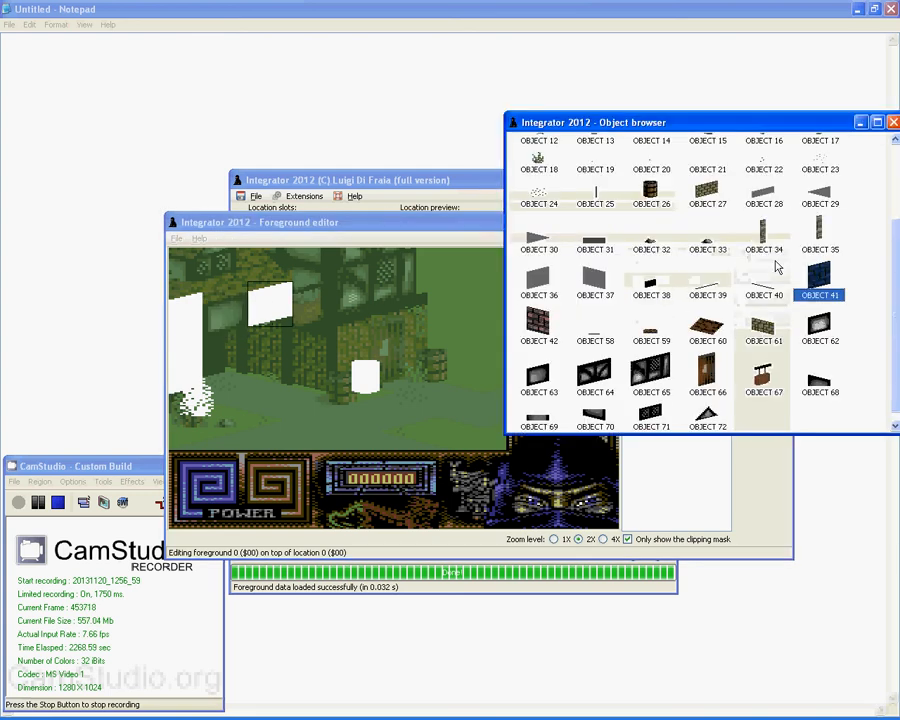
click(892, 122)
click(763, 299)
- Shift the object 41 mask further left, then clone it twice and line the copies up rightward along the upper wall
click(193, 320)
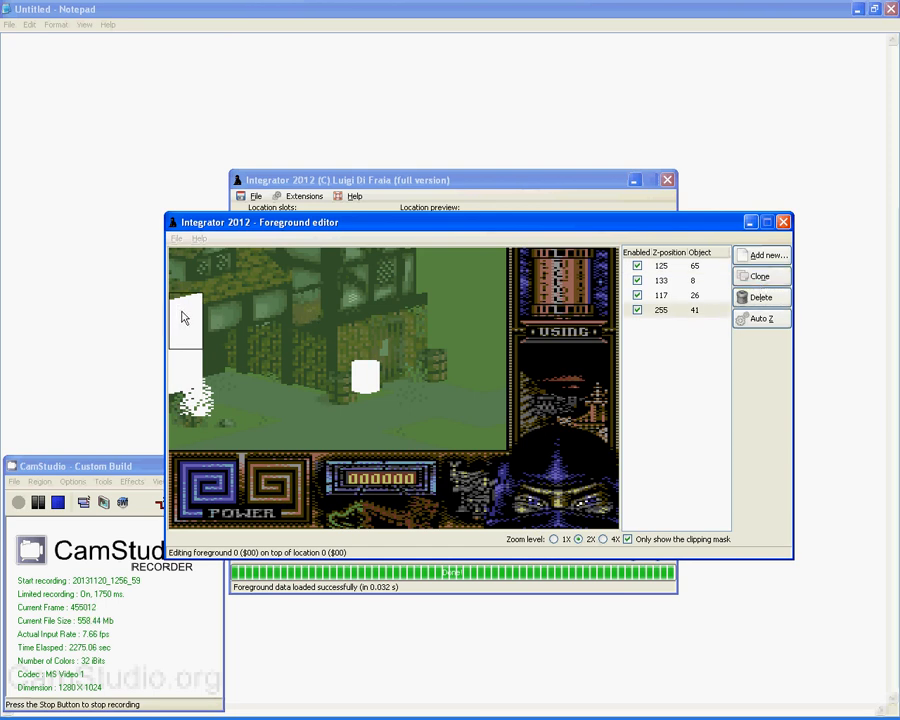
drag(209, 311, 183, 315)
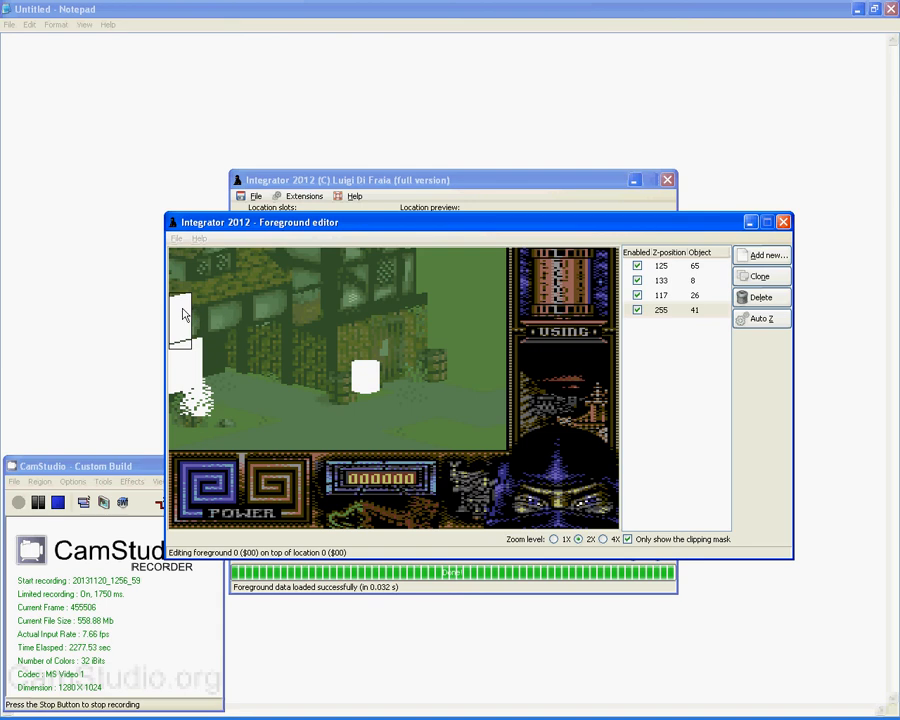
click(758, 276)
mouse_move(222, 345)
mouse_down()
mouse_move(229, 322)
mouse_move(245, 312)
mouse_move(250, 334)
mouse_move(282, 300)
mouse_move(275, 310)
mouse_up()
click(764, 284)
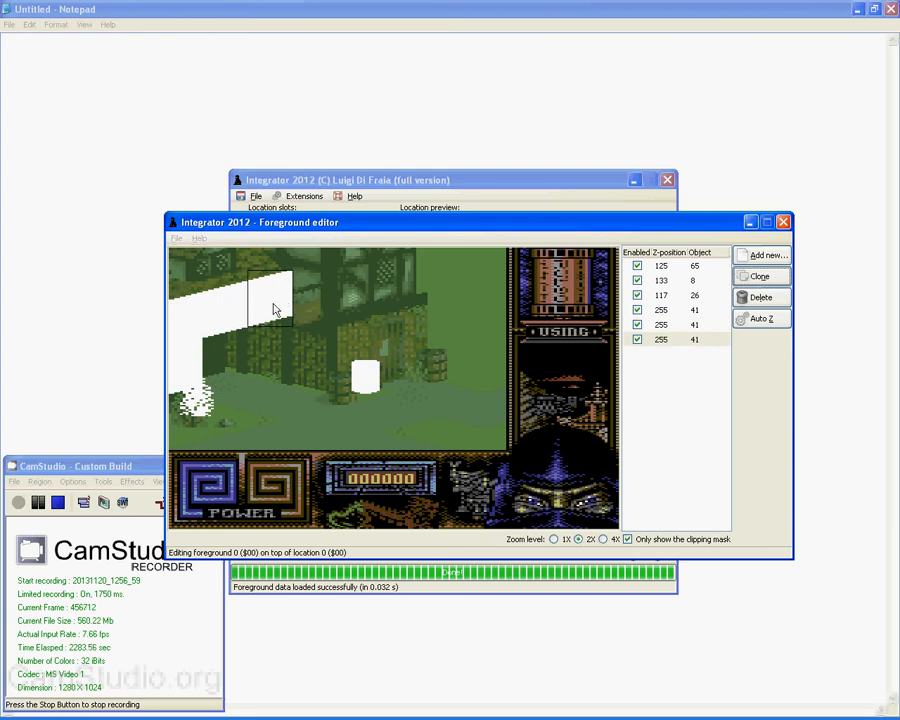
click(215, 382)
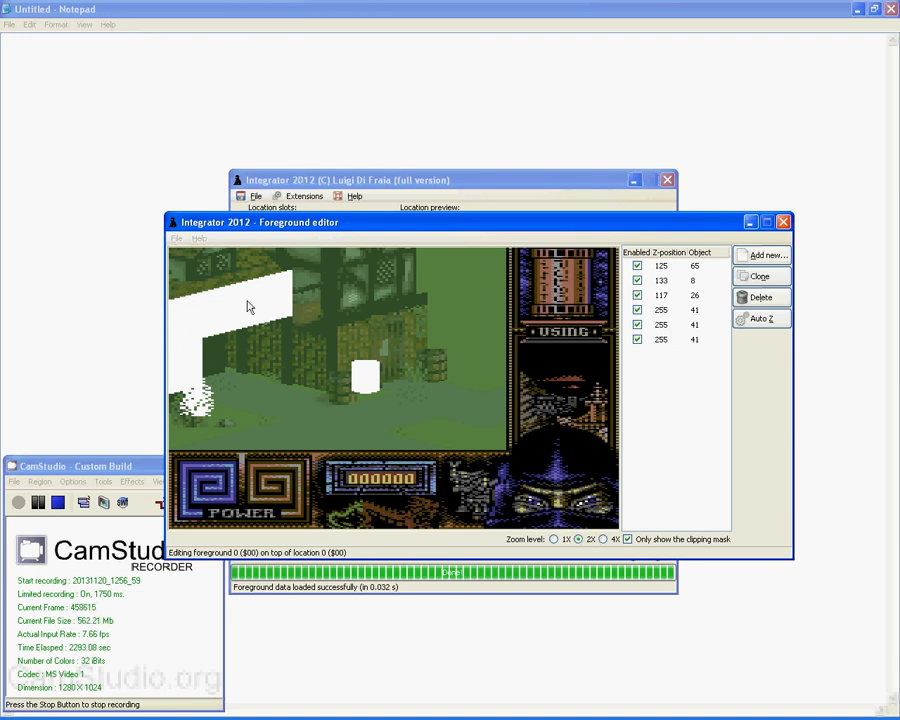
click(278, 306)
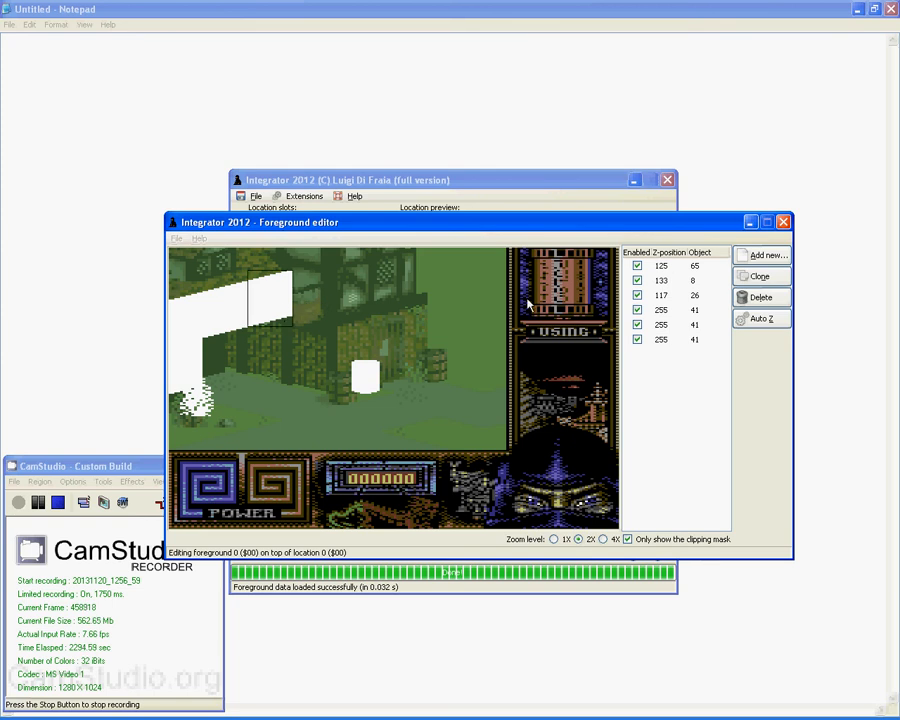
- Add object 67 and place its mask over the hanging sign next to the upper wall masks
click(763, 259)
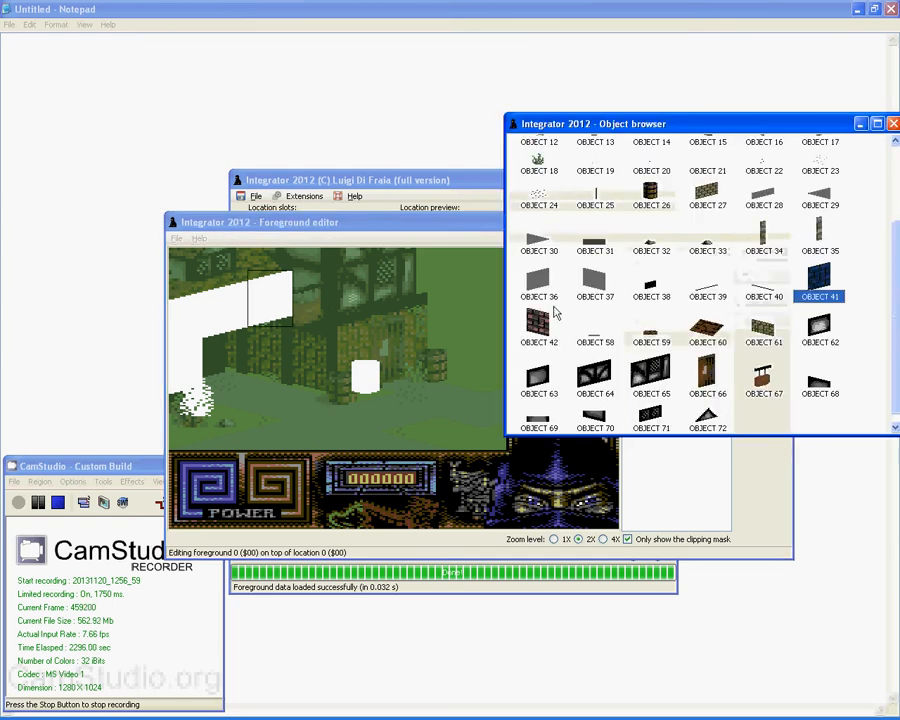
double_click(776, 381)
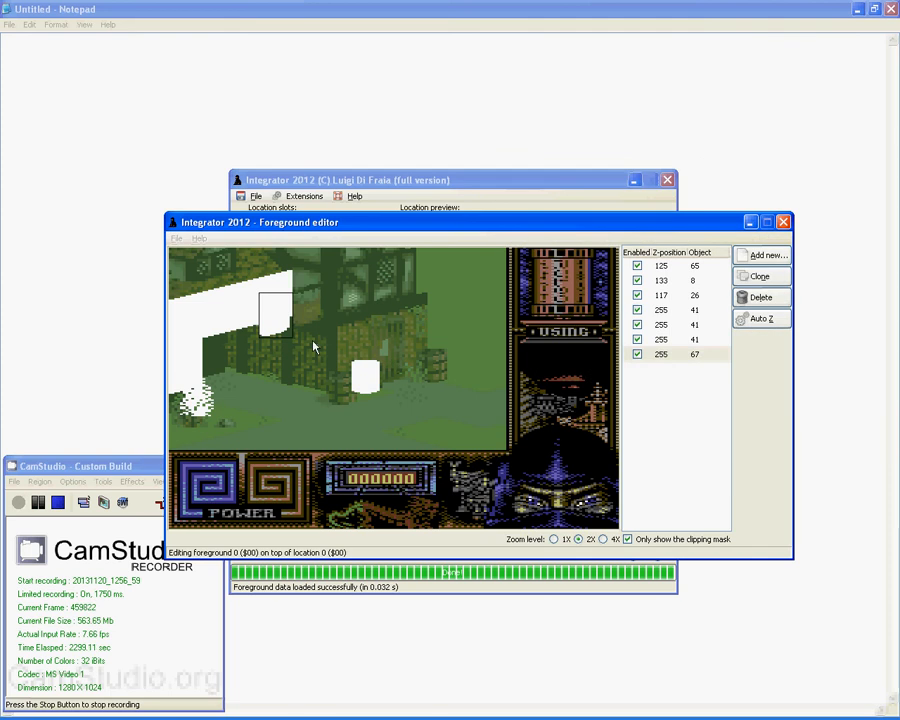
drag(306, 326, 338, 313)
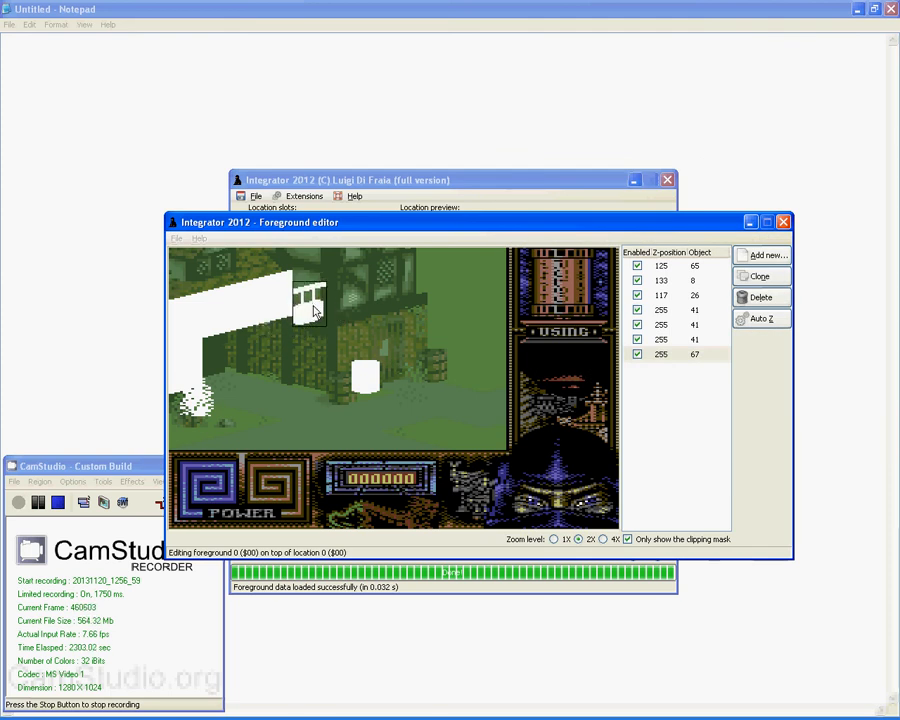
- Lower the sign's mask to ground level, auto-calculate its Z-position, return it to the hanging sign, and close the foreground editor
drag(316, 318, 316, 400)
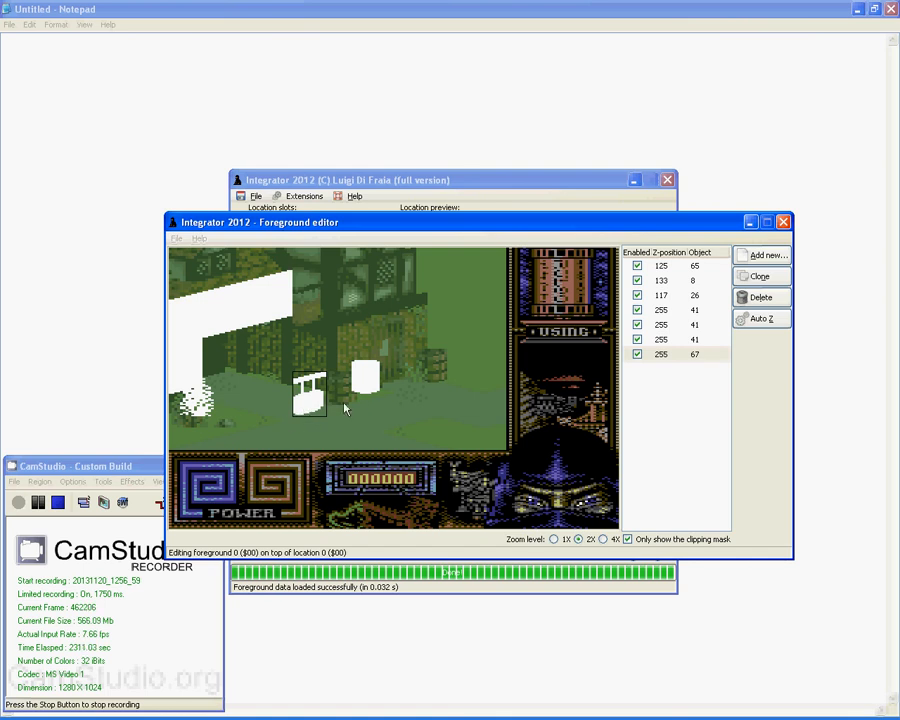
click(762, 318)
click(703, 373)
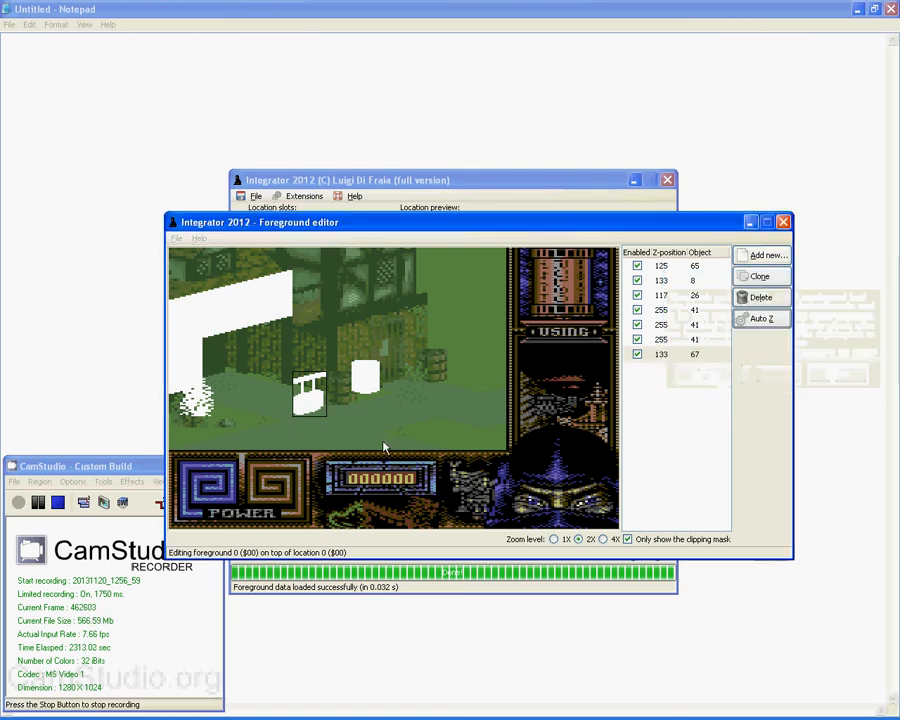
drag(291, 417, 416, 323)
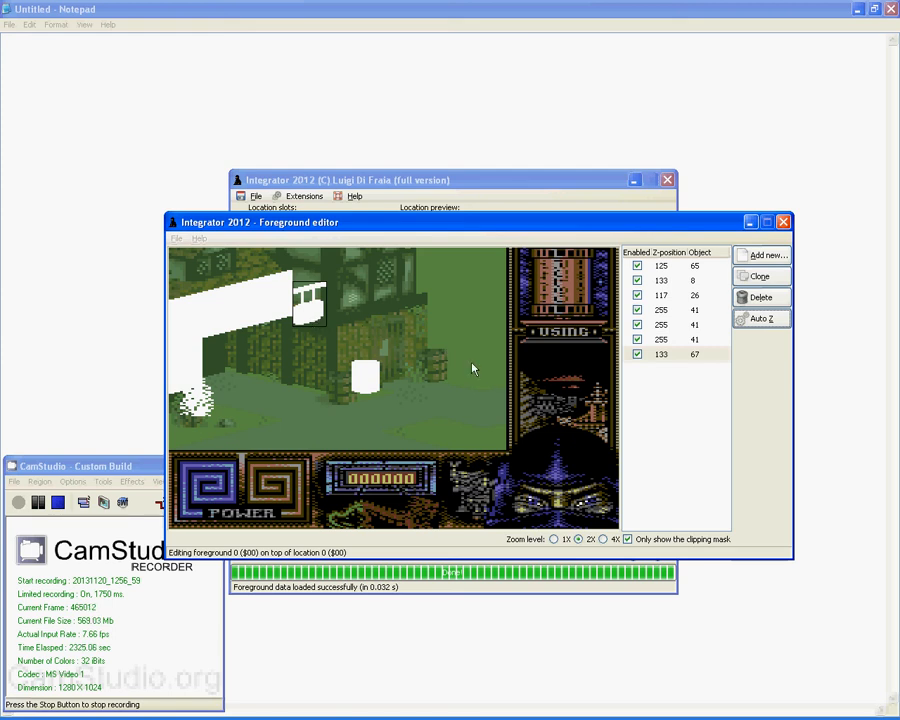
click(783, 221)
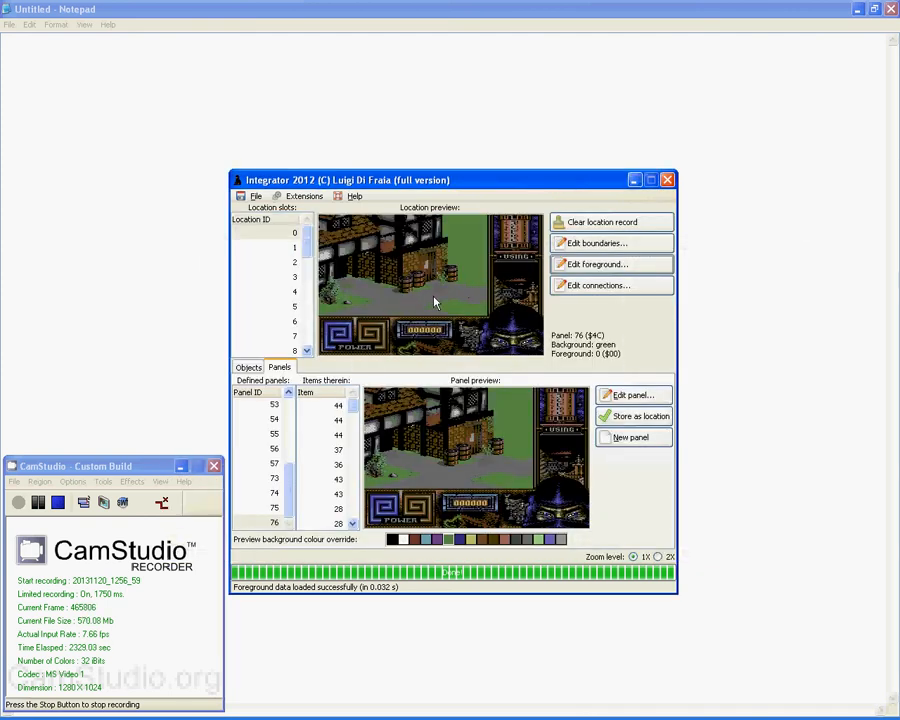
- Review the boundary segments and the foreground masks of location 0, closing each editor
click(590, 245)
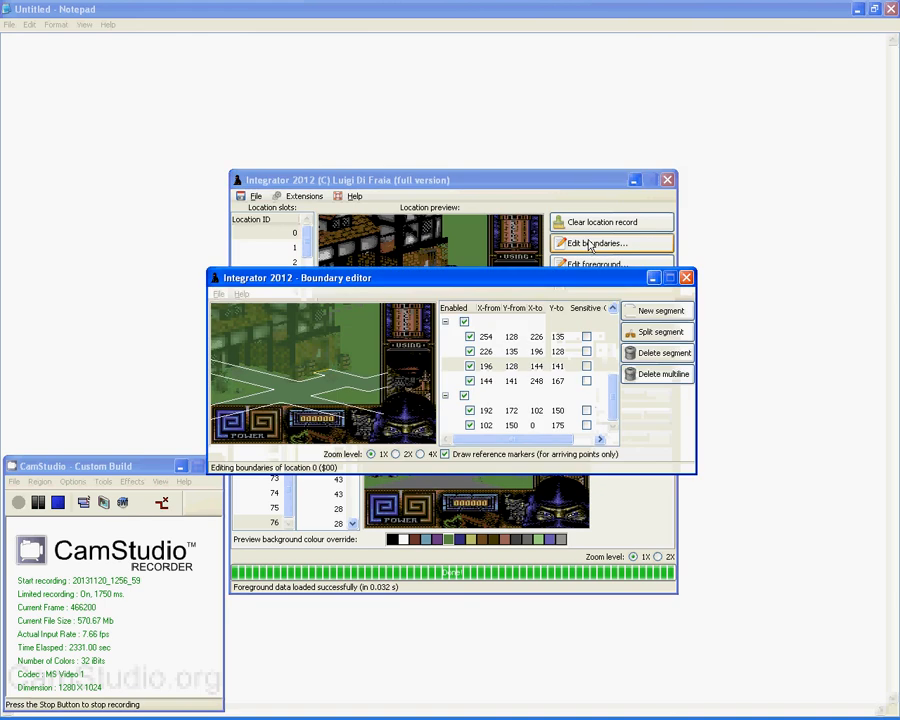
click(687, 278)
click(629, 266)
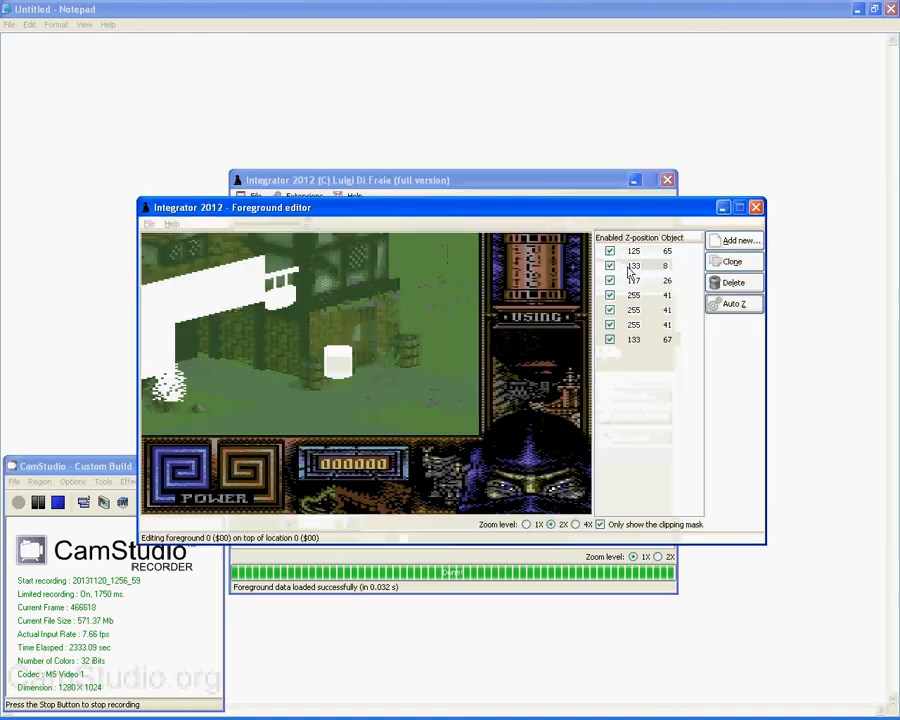
click(756, 208)
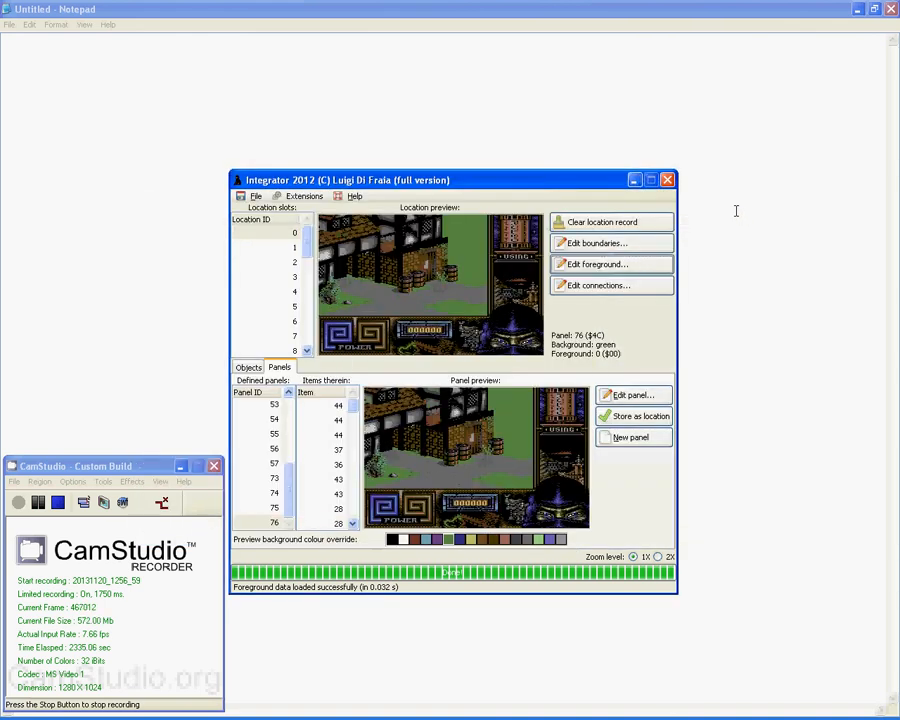